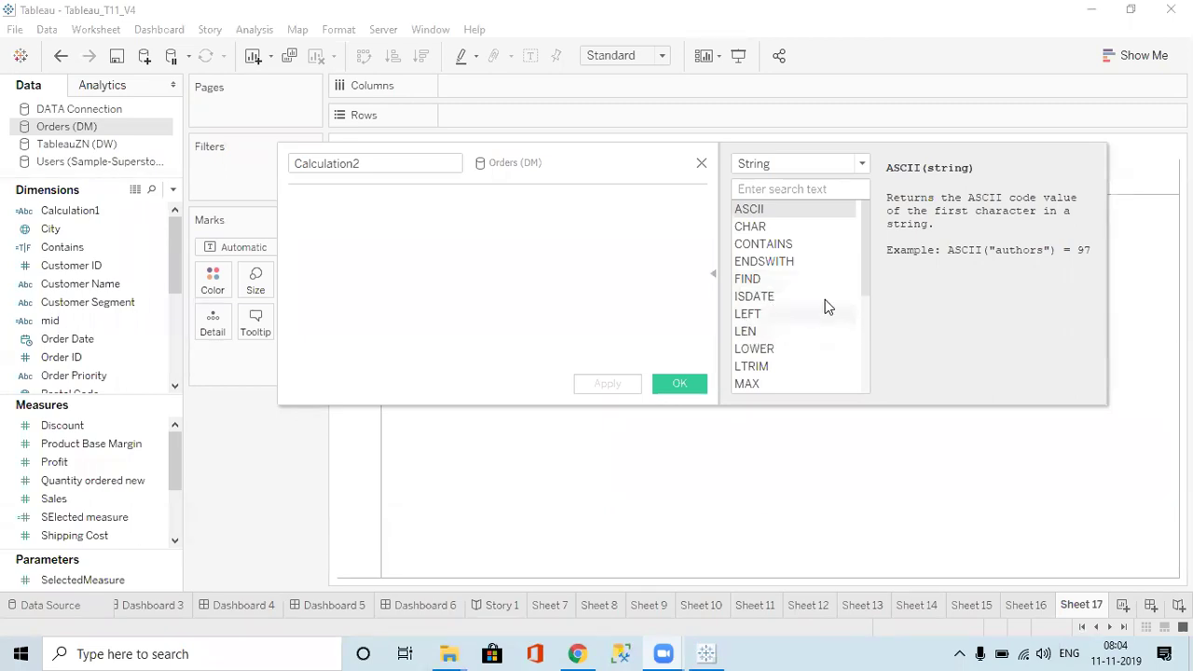
# Look through the string functions in the function reference, and switch the reference to the Date functions
pyautogui.moveTo(868, 244); pyautogui.dragTo(868, 296)
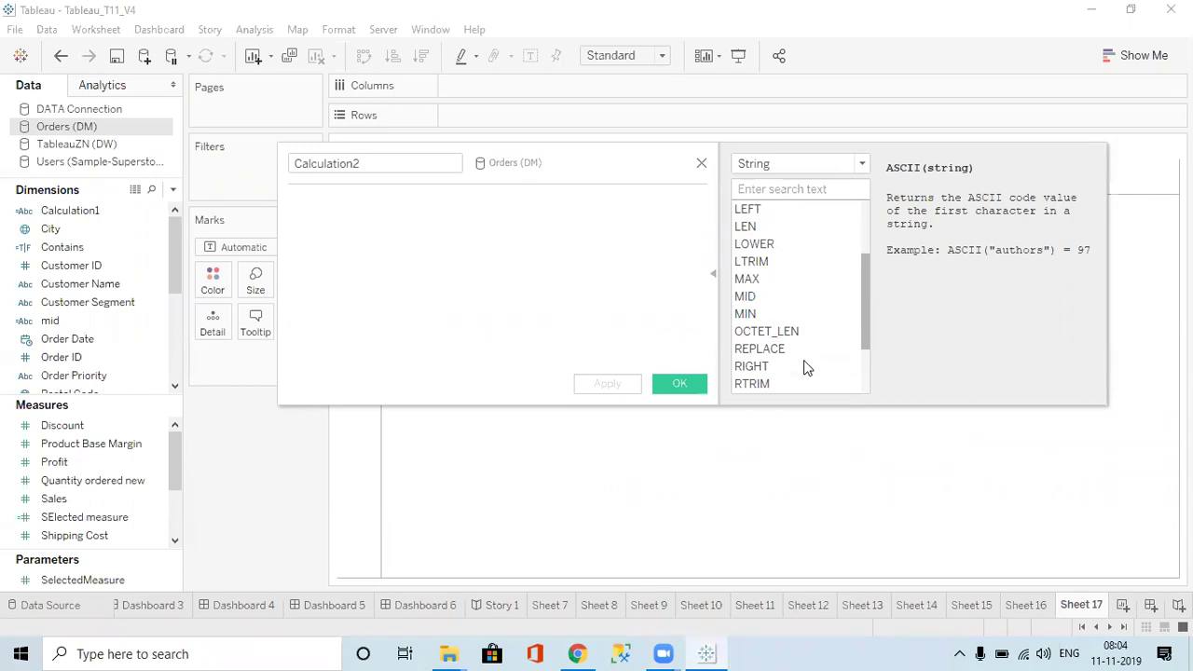
pyautogui.moveTo(863, 308); pyautogui.dragTo(863, 348)
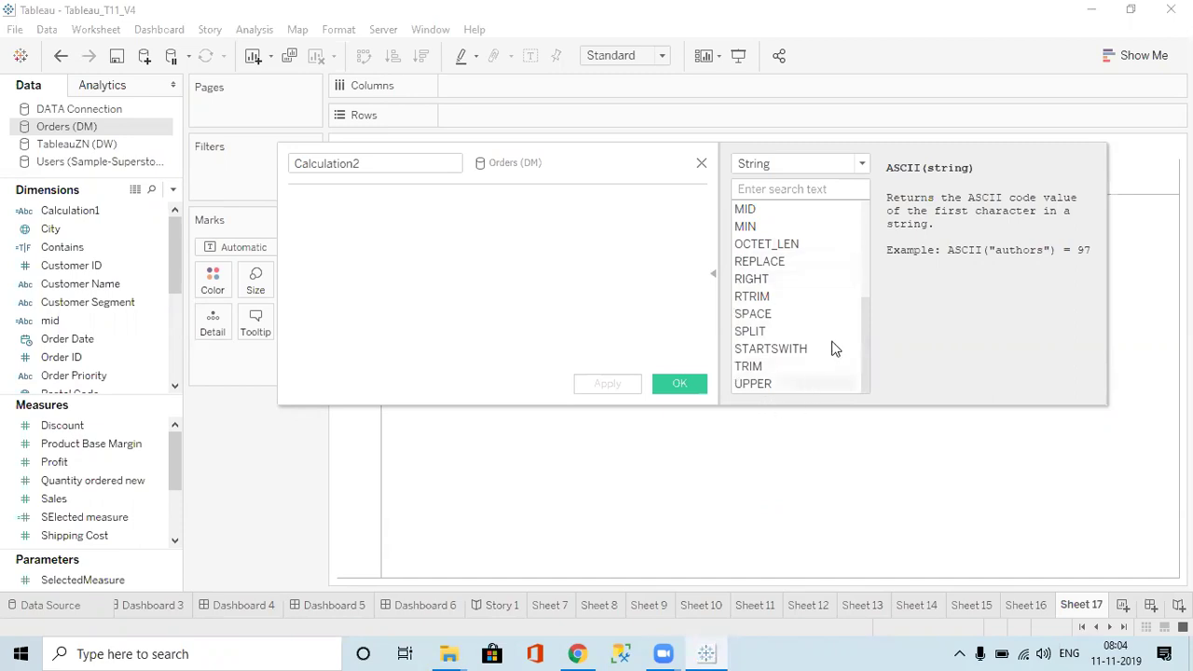
pyautogui.moveTo(865, 327); pyautogui.dragTo(872, 208)
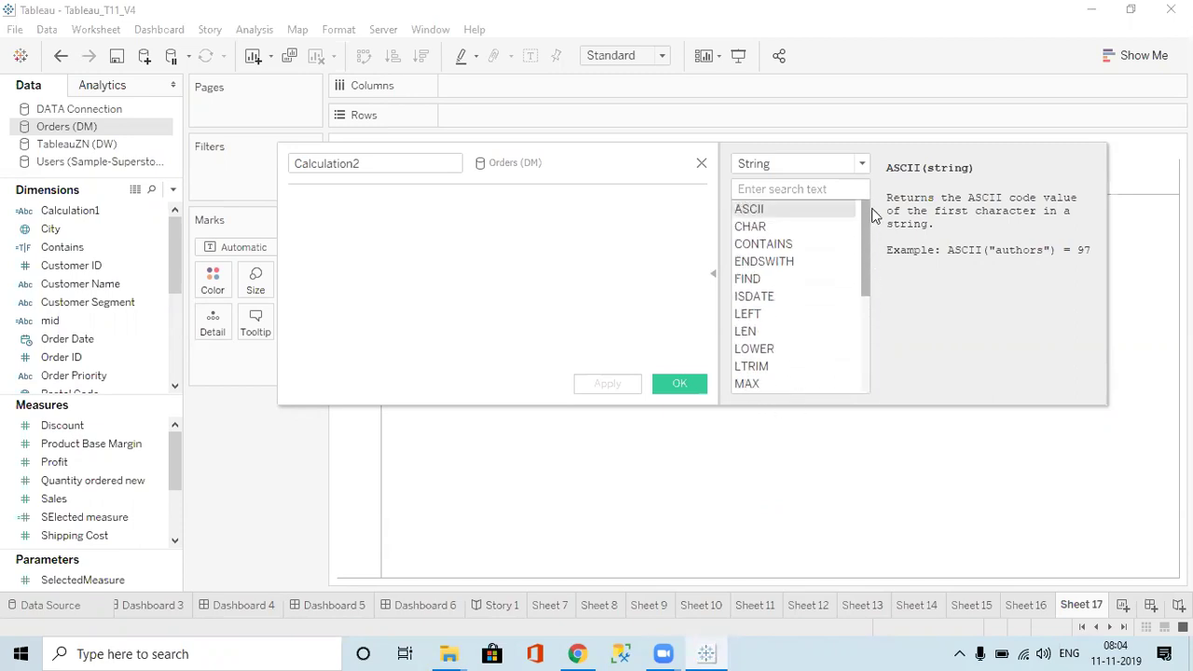
pyautogui.click(788, 165)
pyautogui.click(751, 226)
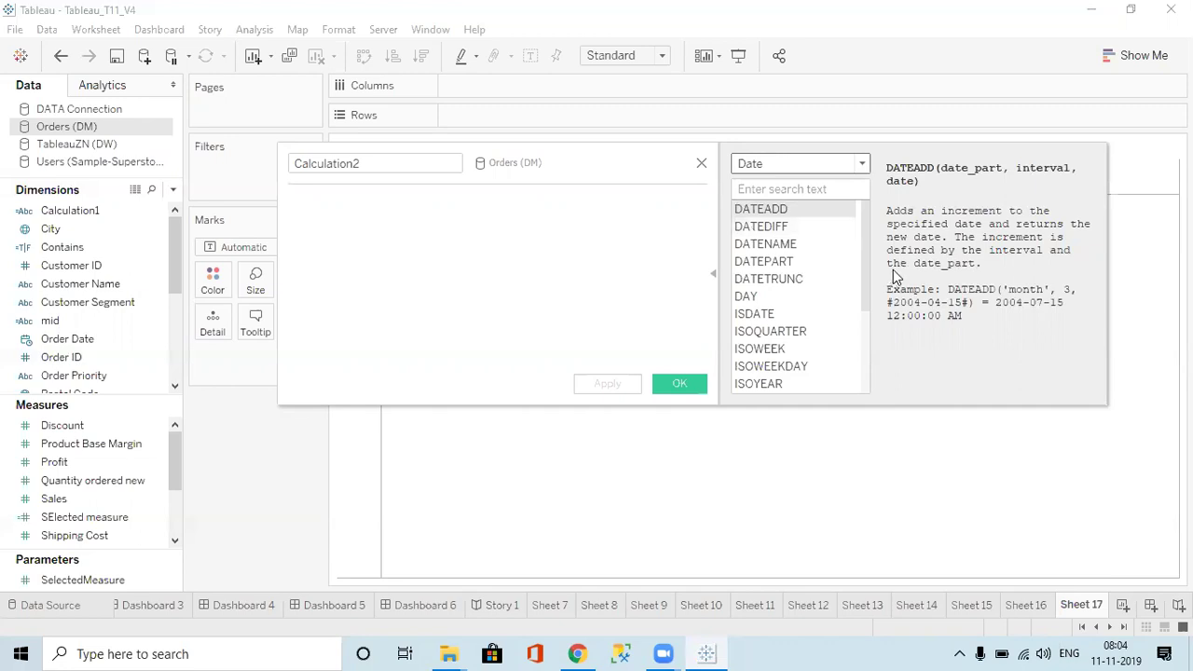
pyautogui.moveTo(865, 275); pyautogui.dragTo(864, 209)
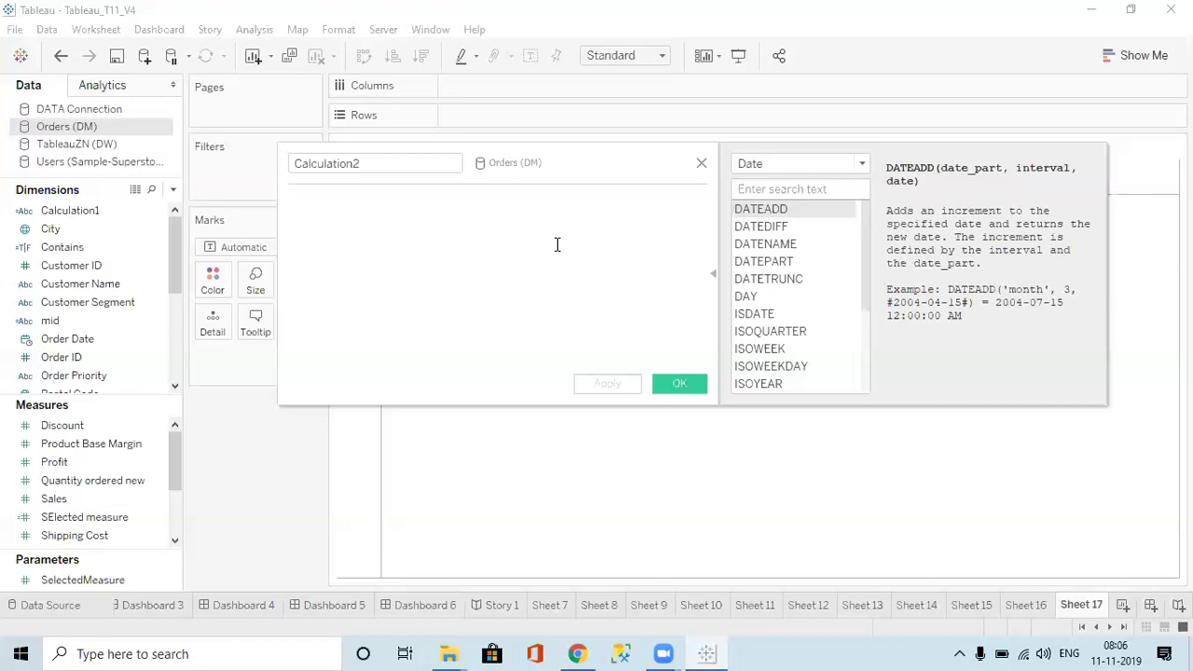
# Insert the Order Date field into the empty formula
pyautogui.write('o')
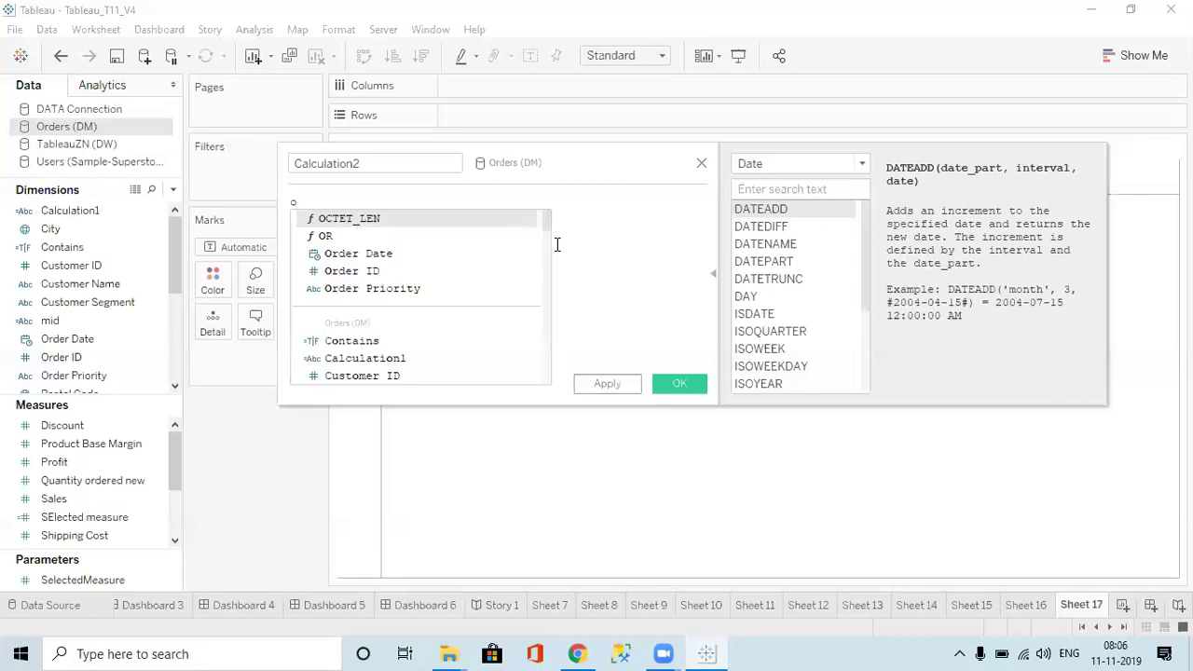
pyautogui.press('Down')
pyautogui.press('Down')
pyautogui.press('Return')
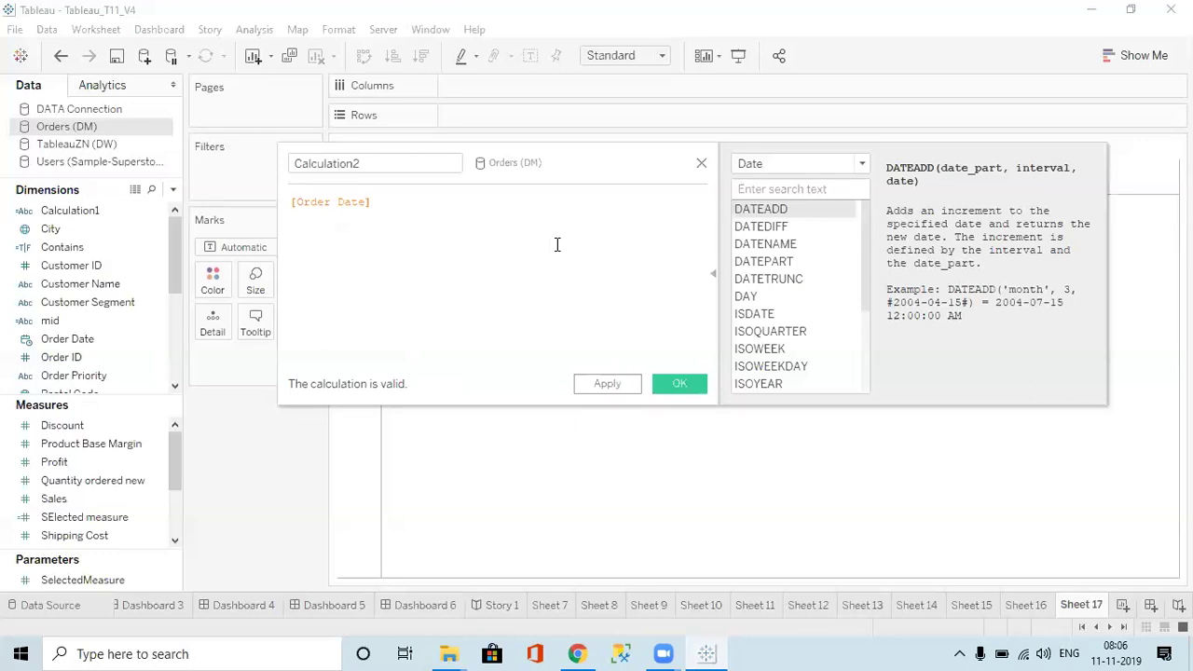
# Place the DATEADD function with its opening parenthesis directly in front of the Order Date field in the formula
pyautogui.press('Home')
pyautogui.write('date')
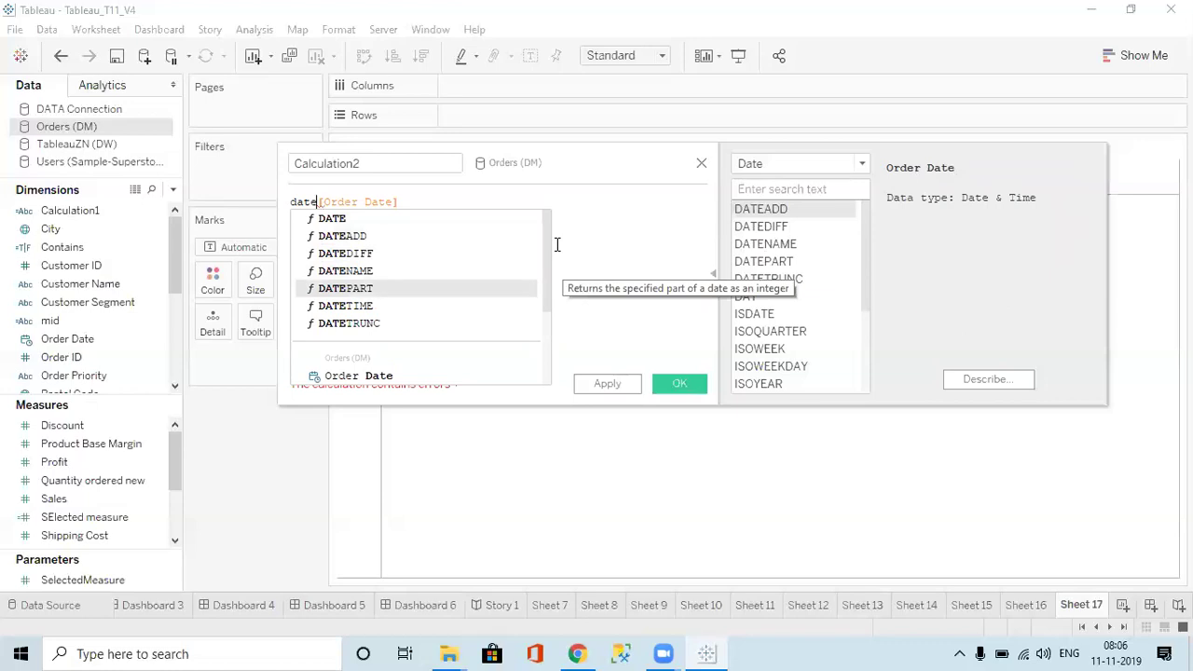
pyautogui.press('Up')
pyautogui.press('Up')
pyautogui.press('Up')
pyautogui.press('Return')
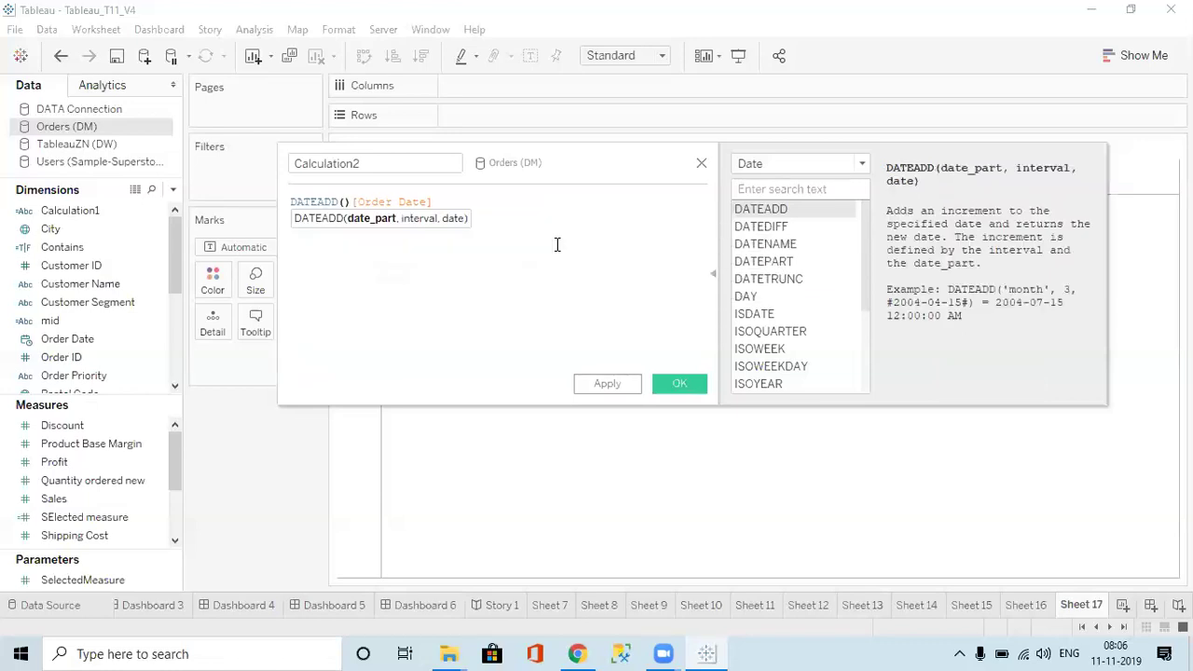
pyautogui.press('Delete')
pyautogui.press('Delete')
pyautogui.click(438, 202)
pyautogui.write(',')
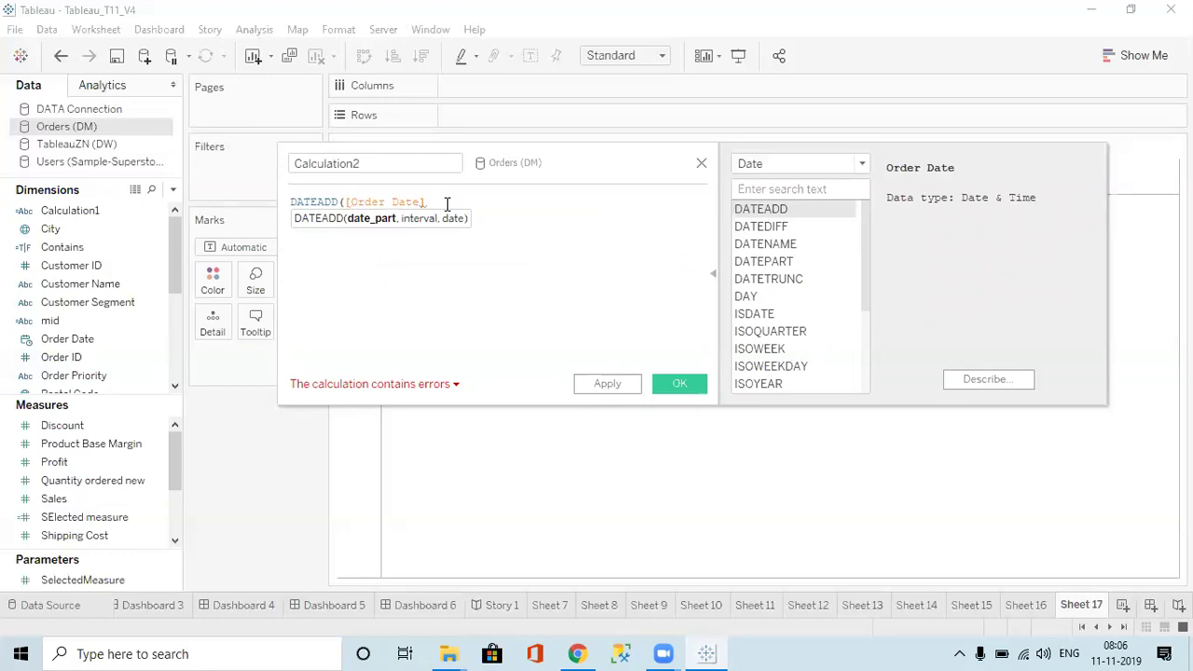
# Replace the first DATEADD argument with 'day' and enter the Order Date field as the second argument
pyautogui.press('BackSpace')
pyautogui.press('BackSpace')
pyautogui.press('BackSpace')
pyautogui.press('BackSpace')
pyautogui.press('BackSpace')
pyautogui.press('BackSpace')
pyautogui.press('BackSpace')
pyautogui.press('BackSpace')
pyautogui.press('BackSpace')
pyautogui.press('BackSpace')
pyautogui.press('BackSpace')
pyautogui.press('BackSpace')
pyautogui.press('BackSpace')
pyautogui.write("'")
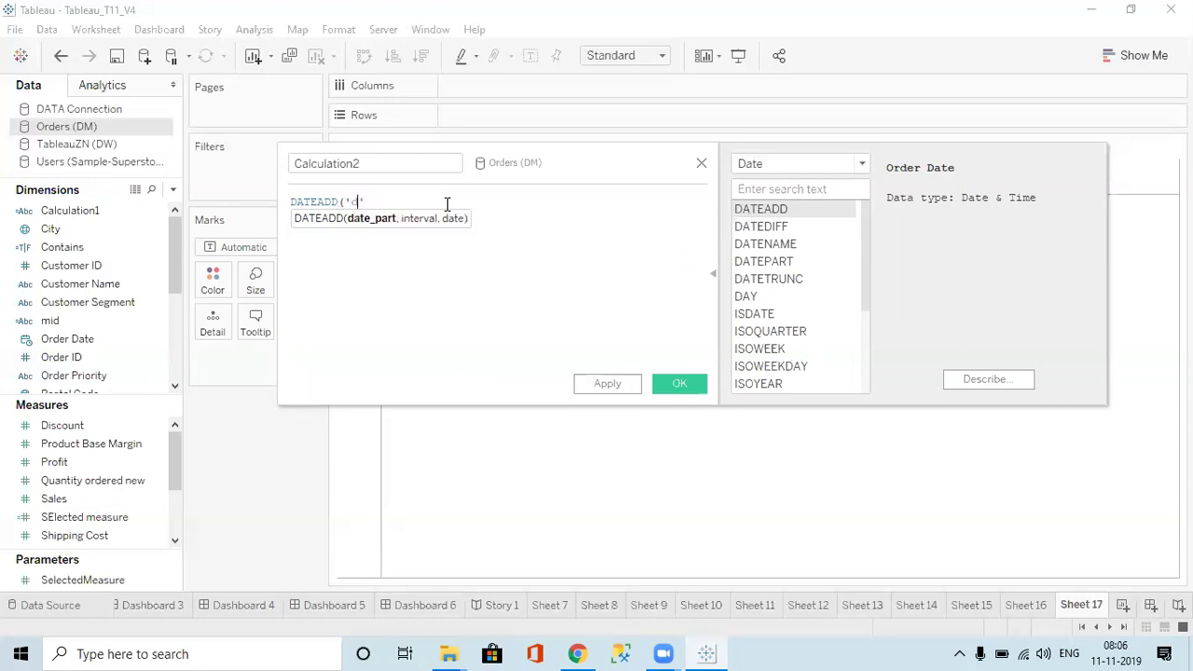
pyautogui.write('day,o')
pyautogui.press('Down')
pyautogui.press('Down')
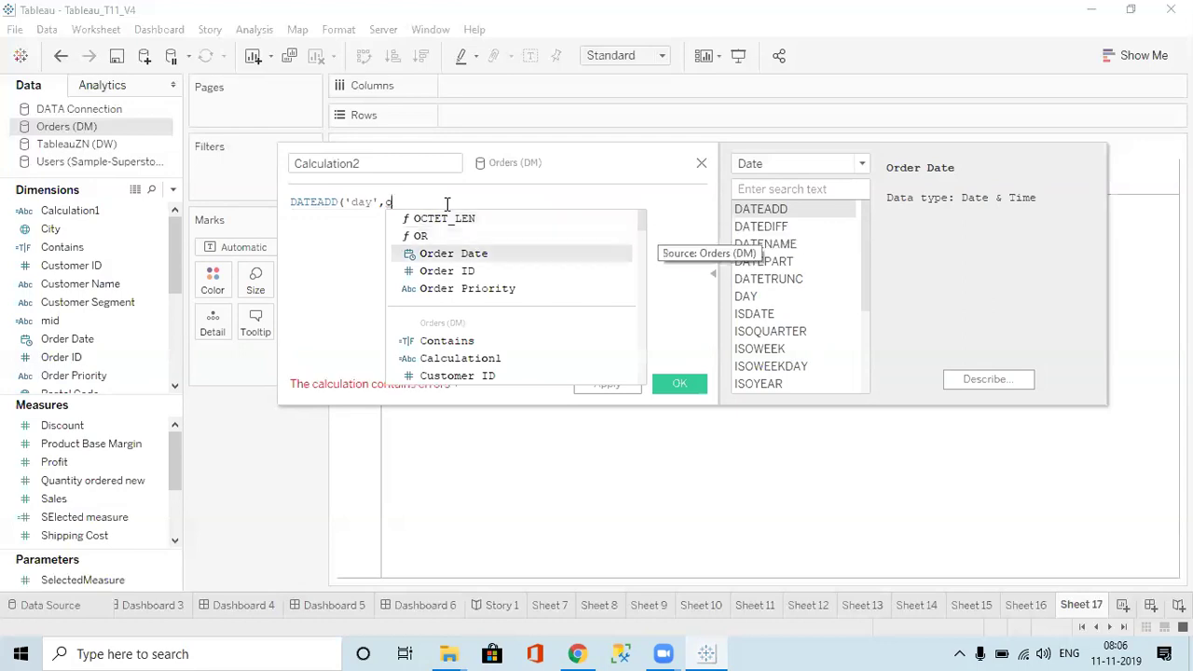
pyautogui.press('Return')
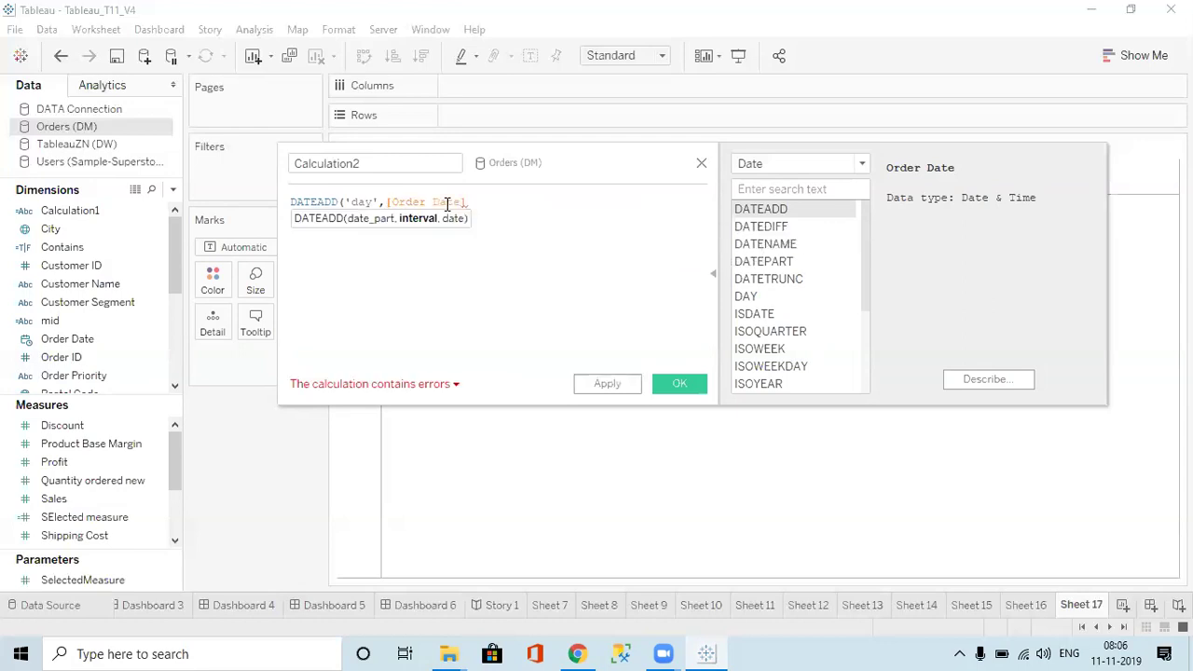
# Replace the second argument with 2 and complete the formula as DATEADD('day',2,[Order Date])
pyautogui.press('BackSpace')
pyautogui.press('BackSpace')
pyautogui.press('BackSpace')
pyautogui.press('BackSpace')
pyautogui.press('BackSpace')
pyautogui.press('BackSpace')
pyautogui.press('BackSpace')
pyautogui.press('BackSpace')
pyautogui.press('BackSpace')
pyautogui.press('BackSpace')
pyautogui.press('BackSpace')
pyautogui.press('BackSpace')
pyautogui.press('BackSpace')
pyautogui.write('2,or')
pyautogui.press('Down')
pyautogui.press('Down')
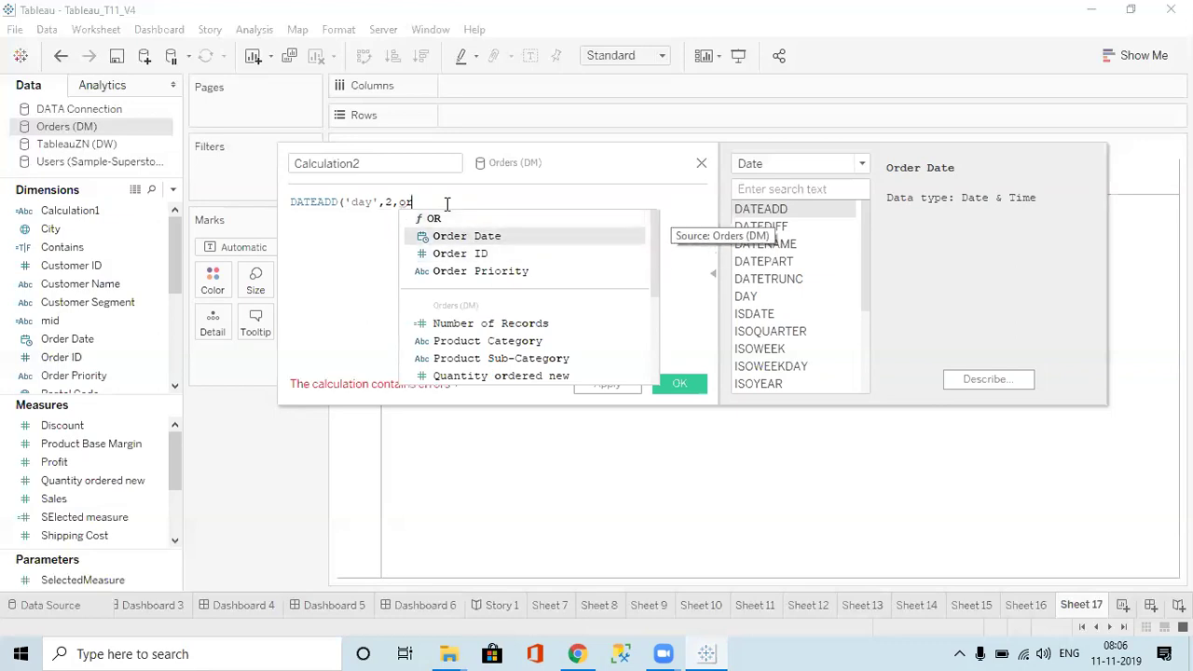
pyautogui.press('Up')
pyautogui.press('Return')
pyautogui.write(')')
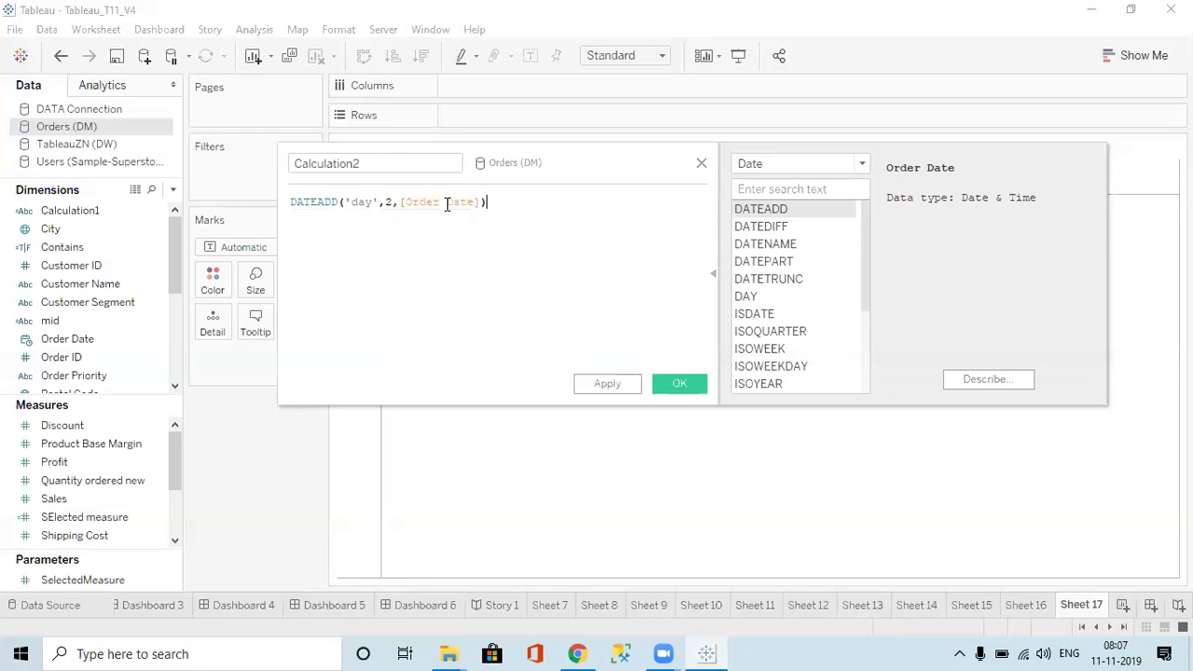
pyautogui.click(631, 394)
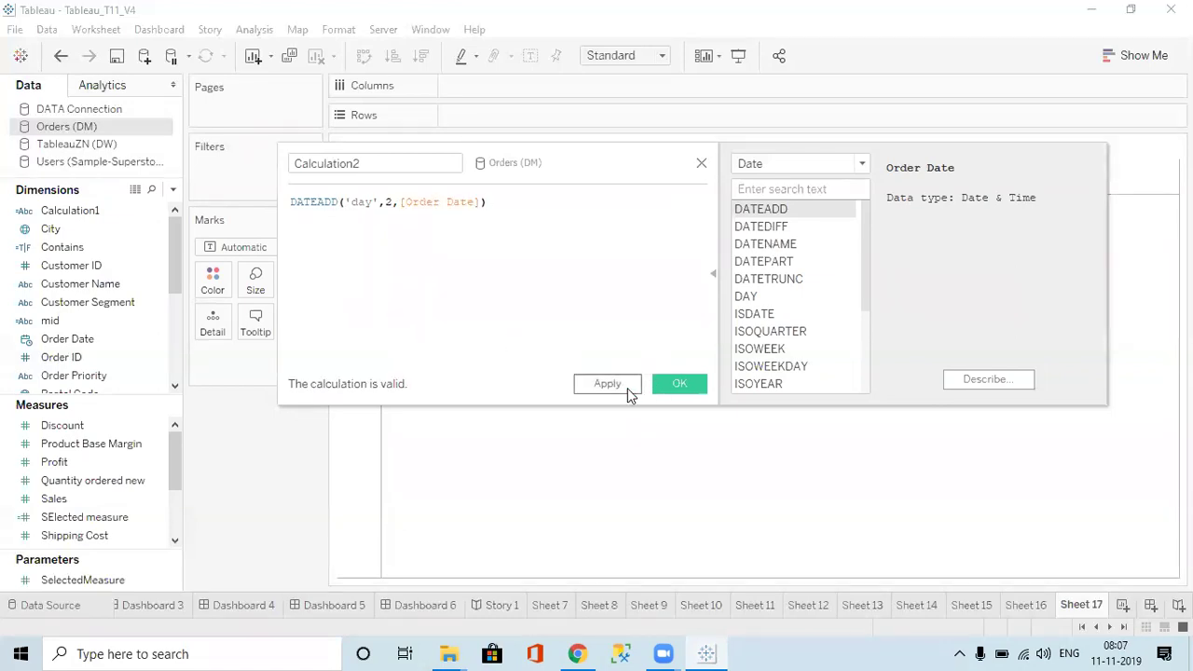
# Change the DATEADD interval to -2 and apply the calculation
pyautogui.doubleClick(388, 203)
pyautogui.write('-2')
pyautogui.click(607, 392)
# Rename the calculated field to dateadd and save it
pyautogui.click(383, 168)
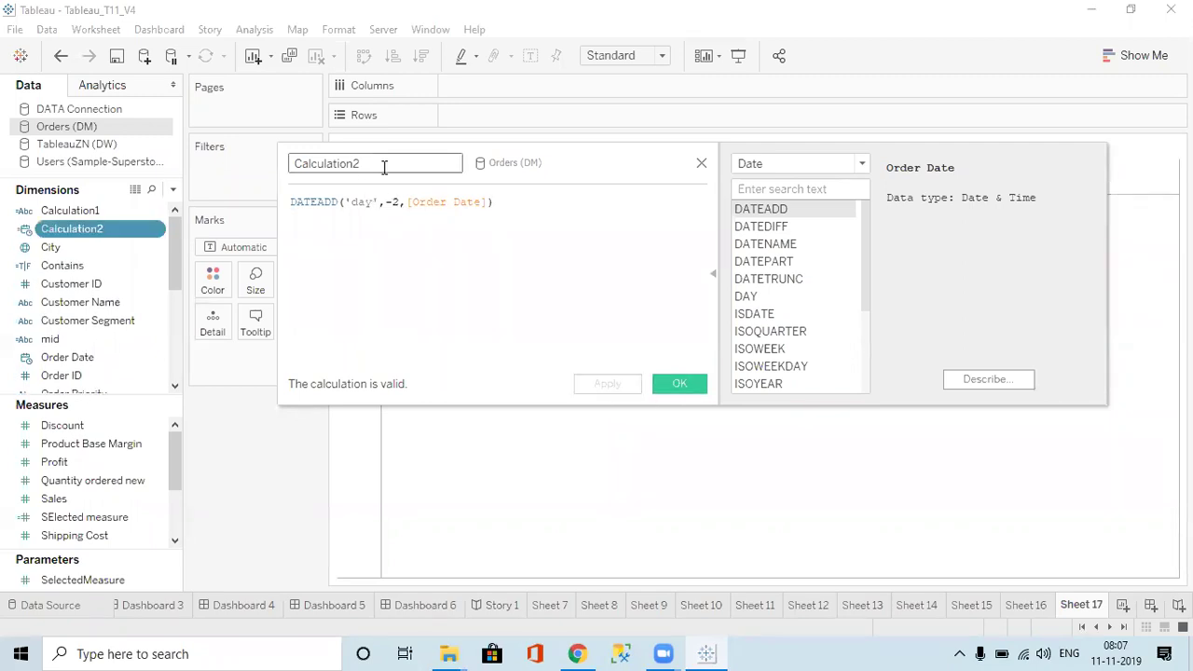
pyautogui.hotkey('ctrl', 'a')
pyautogui.write('date')
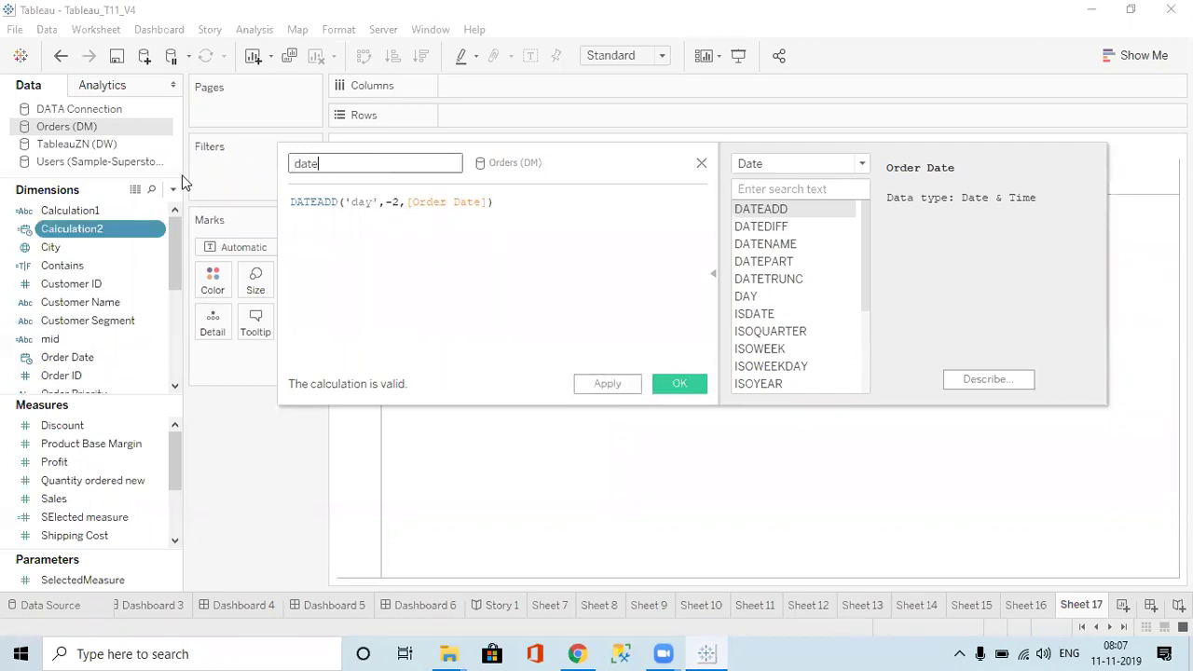
pyautogui.write('add')
pyautogui.click(611, 387)
pyautogui.click(677, 386)
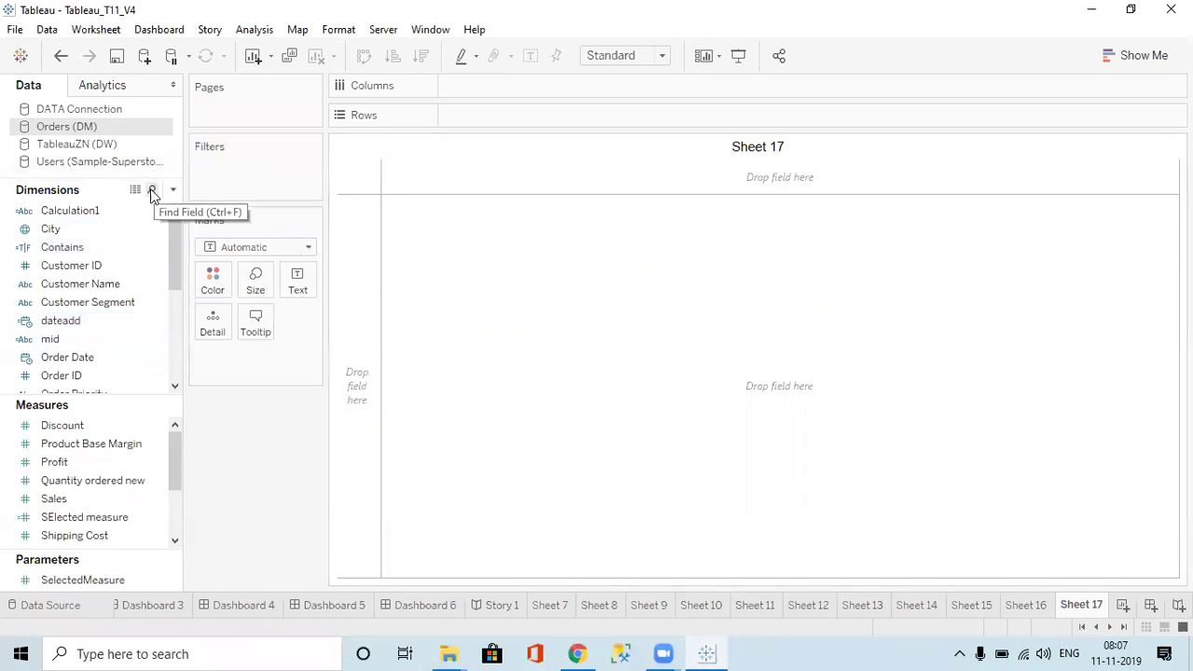
# Add the Order Date and dateadd fields to the Columns of Sheet 17
pyautogui.click(91, 359)
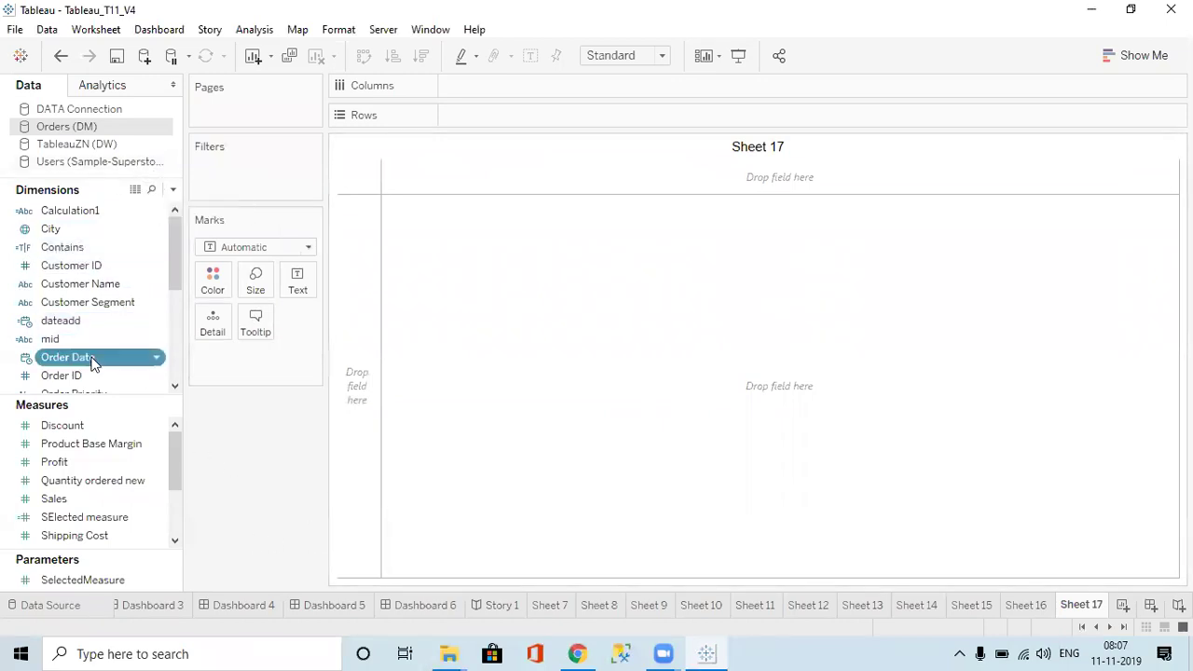
pyautogui.doubleClick(91, 359)
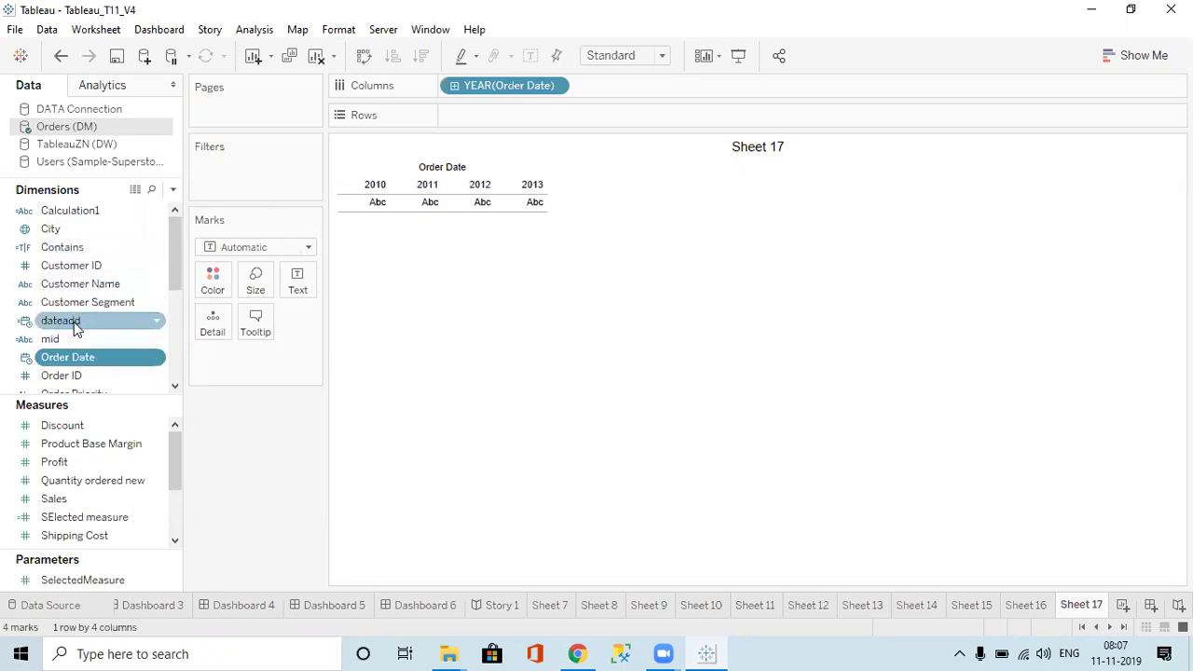
pyautogui.click(75, 325)
pyautogui.doubleClick(77, 326)
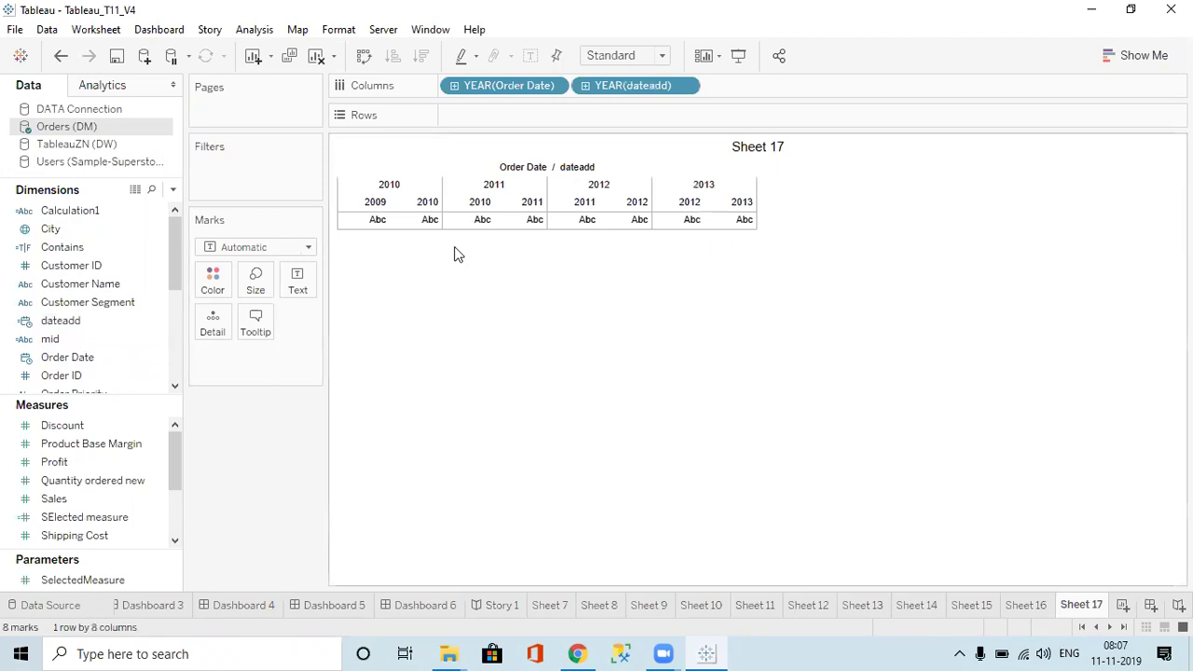
# Set the Order Date field in Columns to Exact Date and make it discrete
pyautogui.click(554, 87)
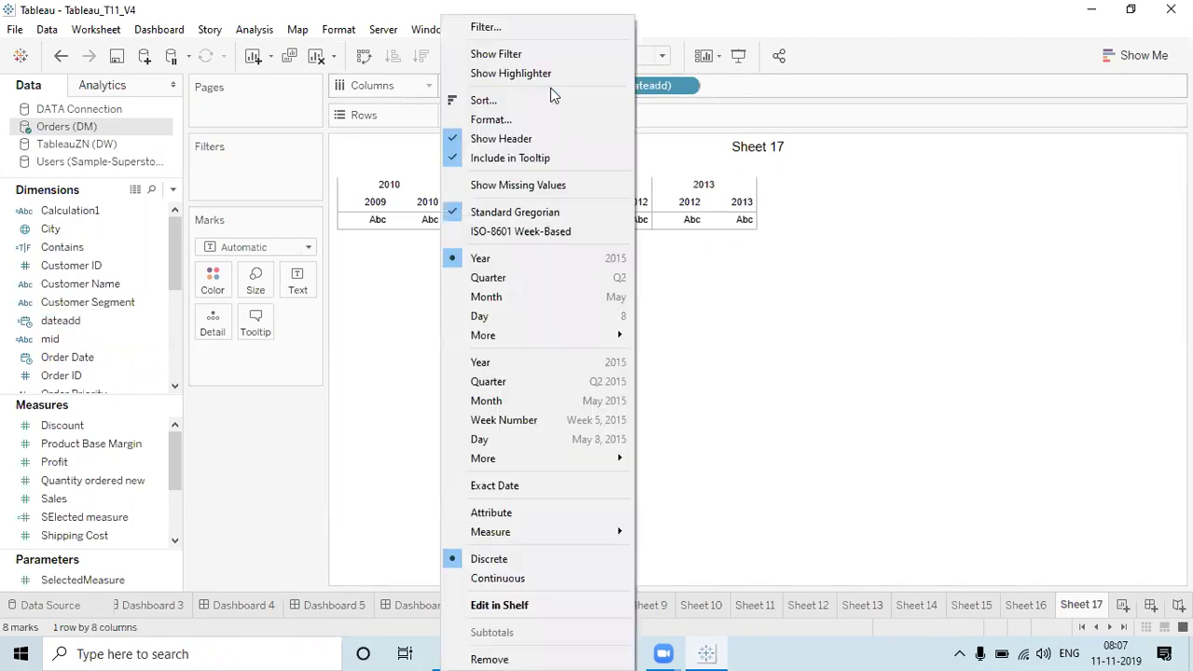
pyautogui.click(733, 402)
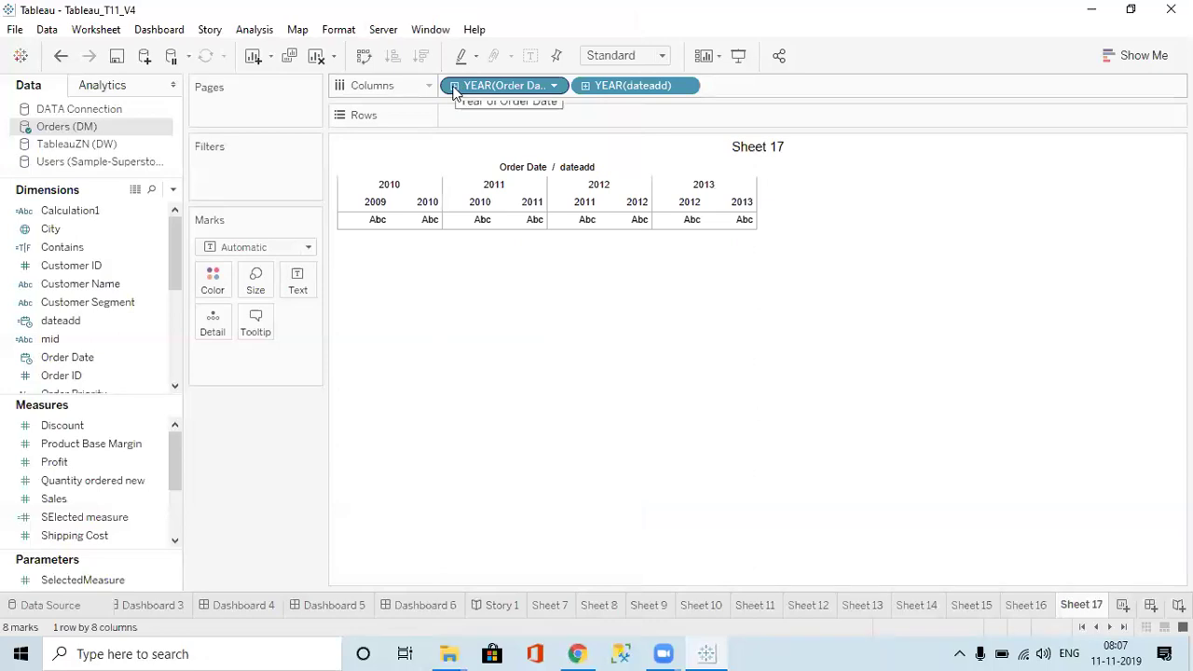
pyautogui.click(558, 85)
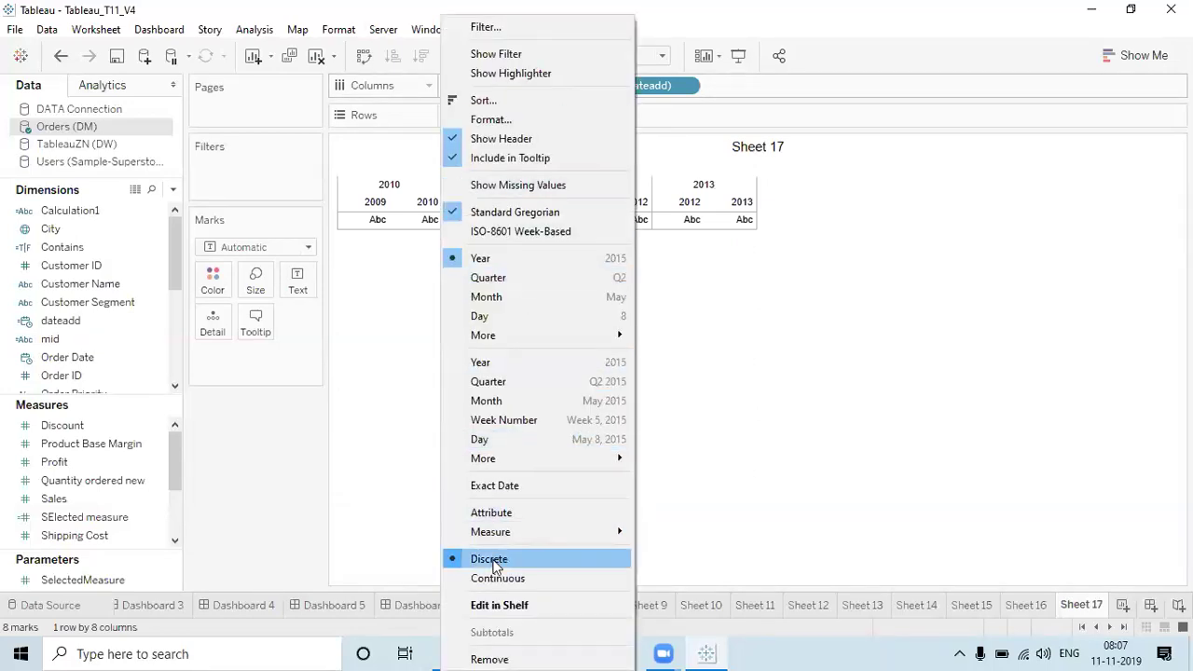
pyautogui.click(505, 484)
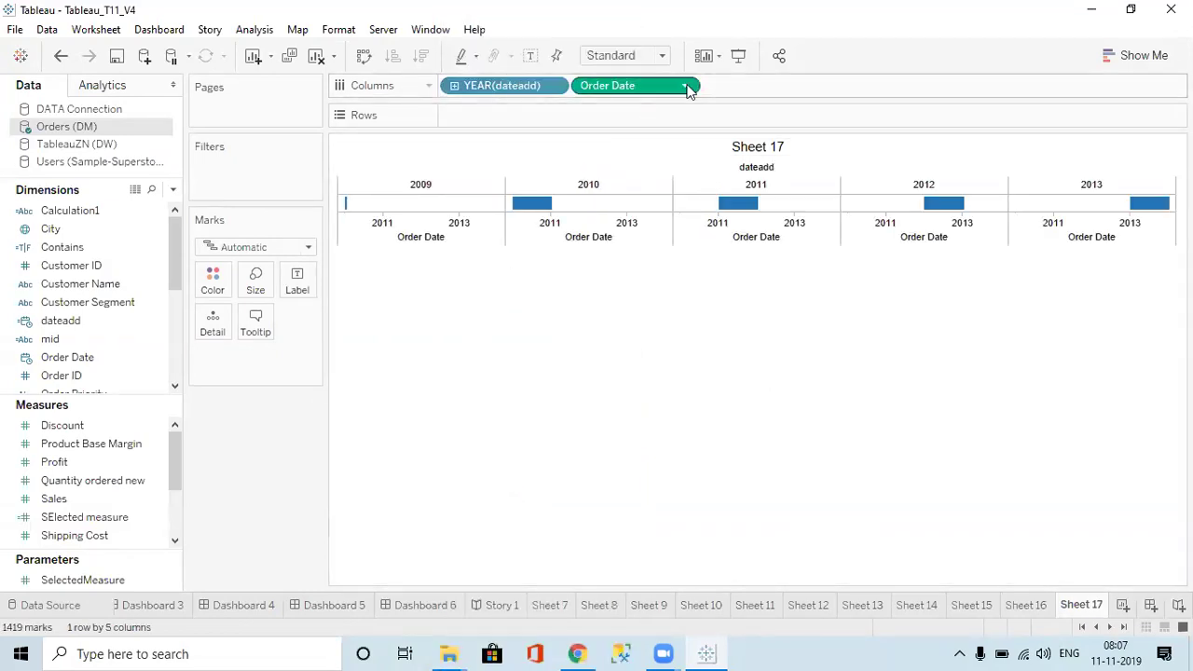
pyautogui.click(686, 87)
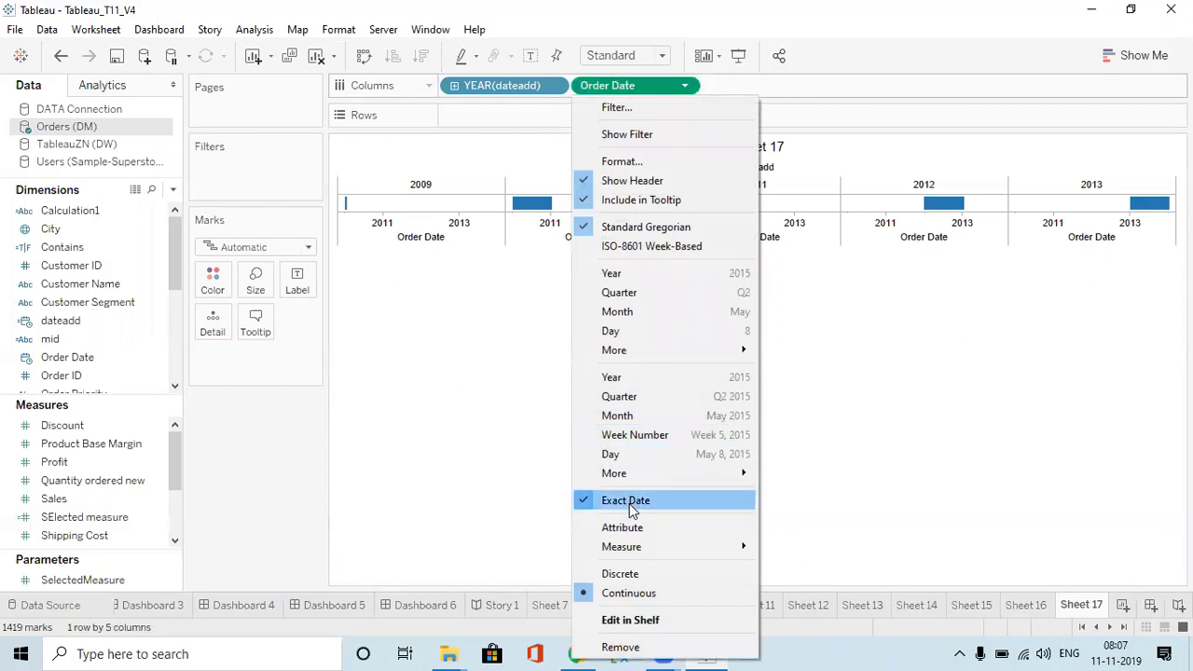
pyautogui.moveTo(639, 474)
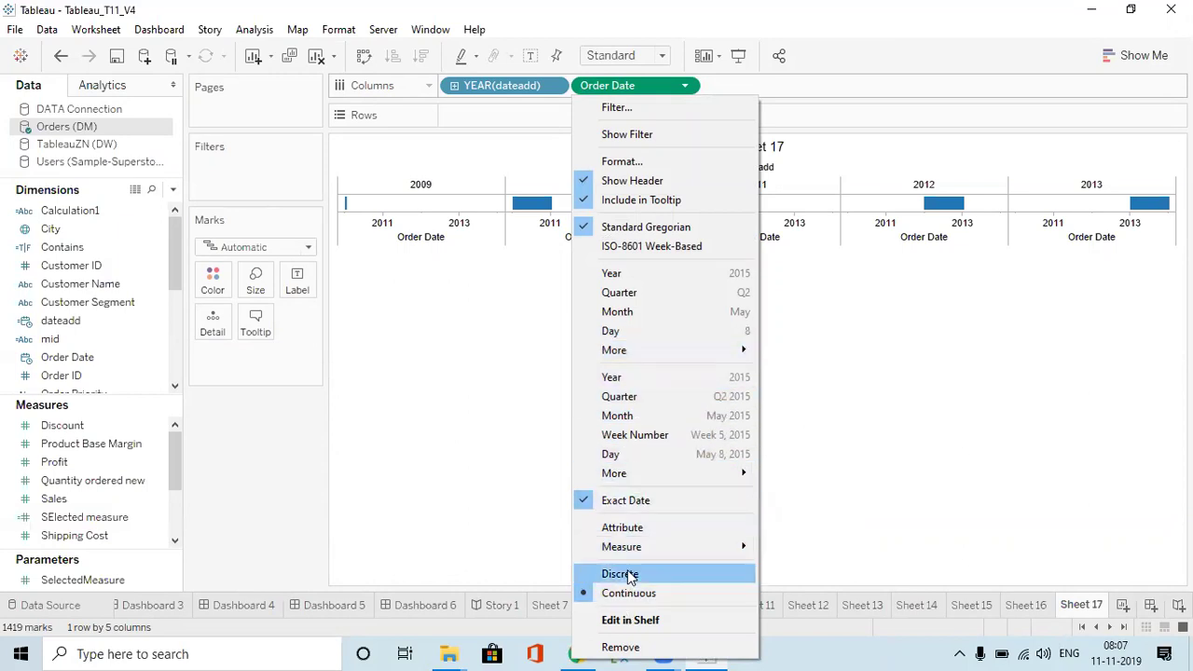
pyautogui.click(627, 573)
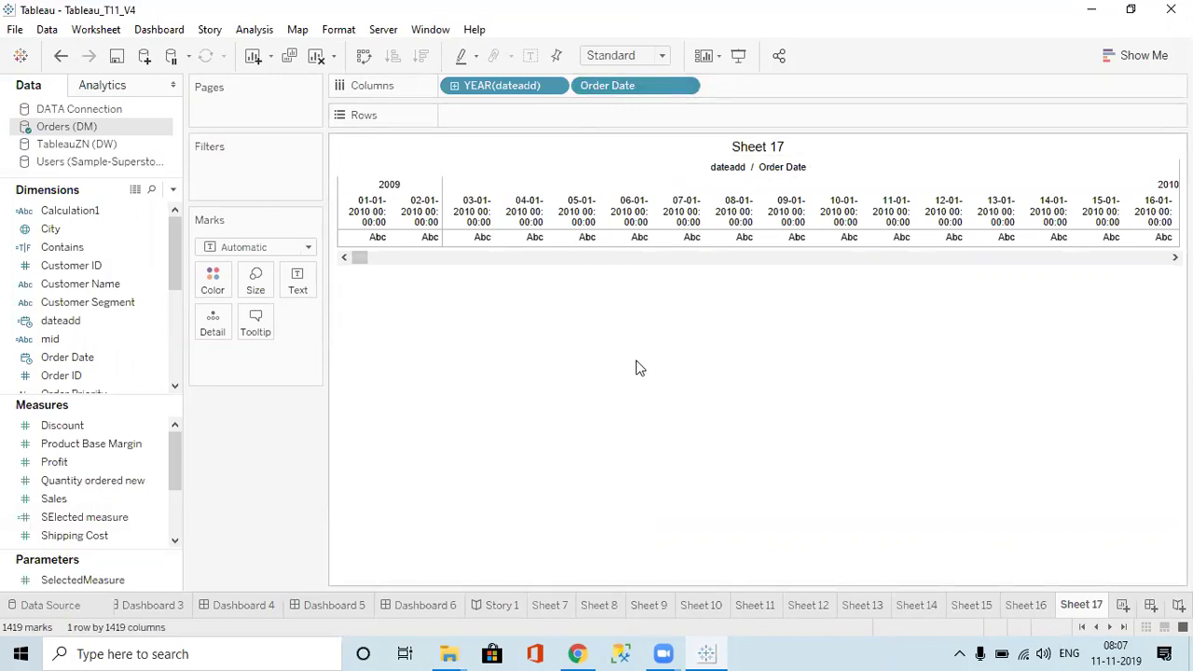
# Set dateadd to a discrete exact date placed after Order Date, and move both fields from Columns to Rows
pyautogui.click(554, 85)
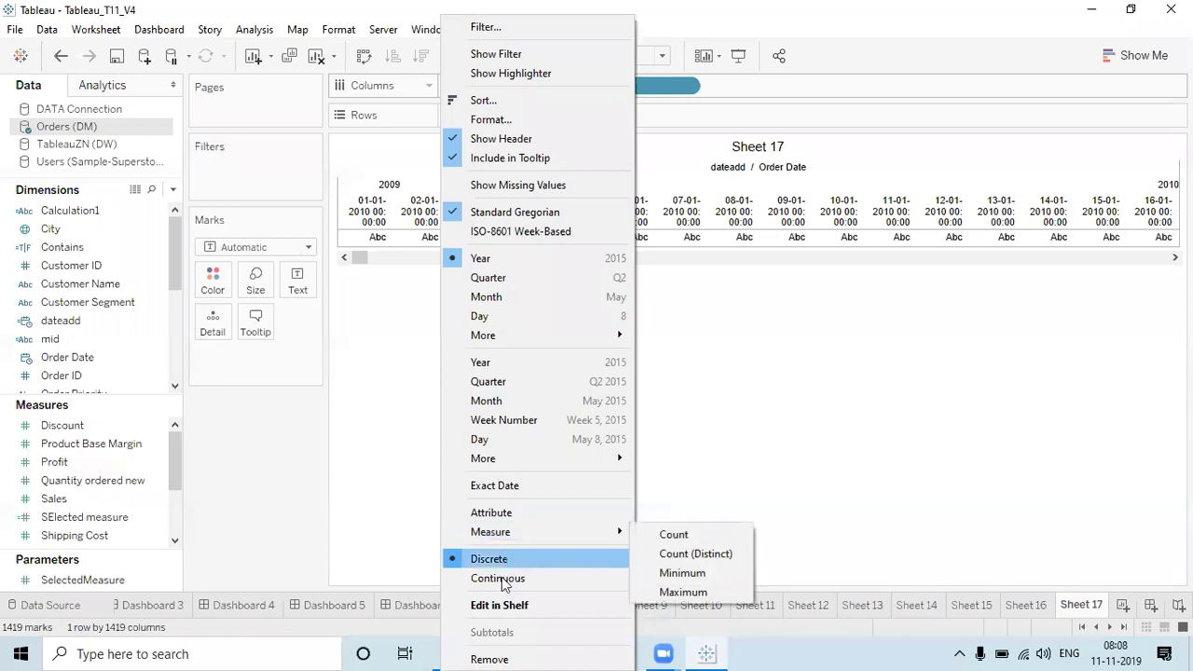
pyautogui.click(526, 487)
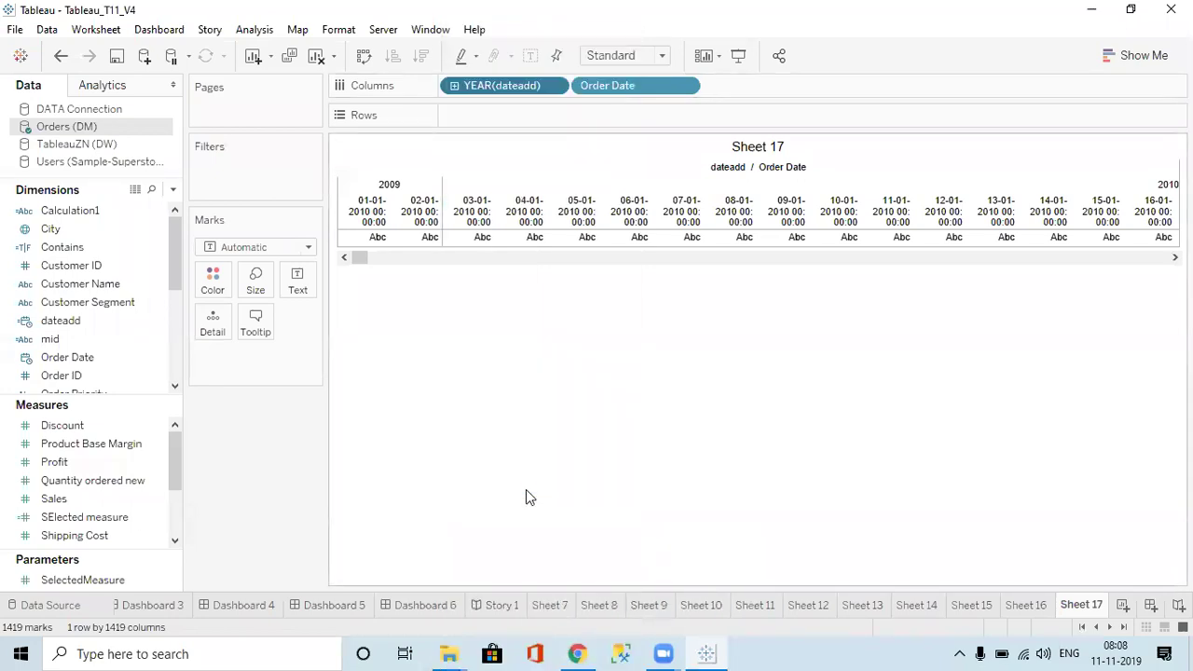
pyautogui.moveTo(532, 85); pyautogui.dragTo(631, 93)
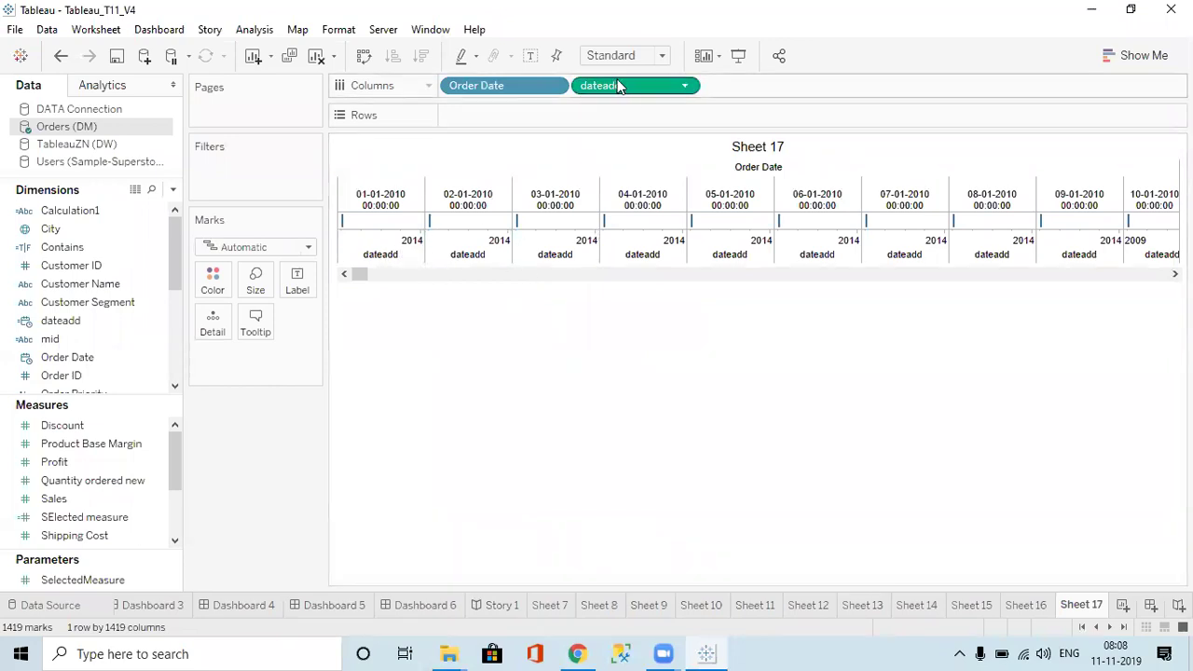
pyautogui.click(680, 86)
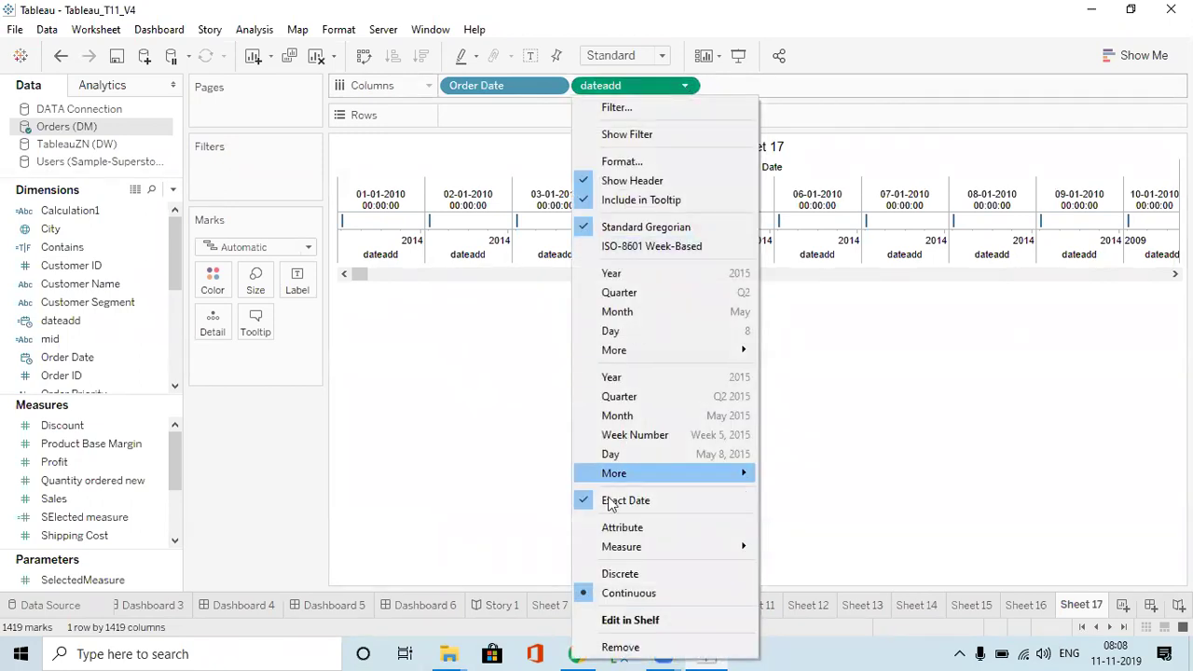
pyautogui.click(617, 574)
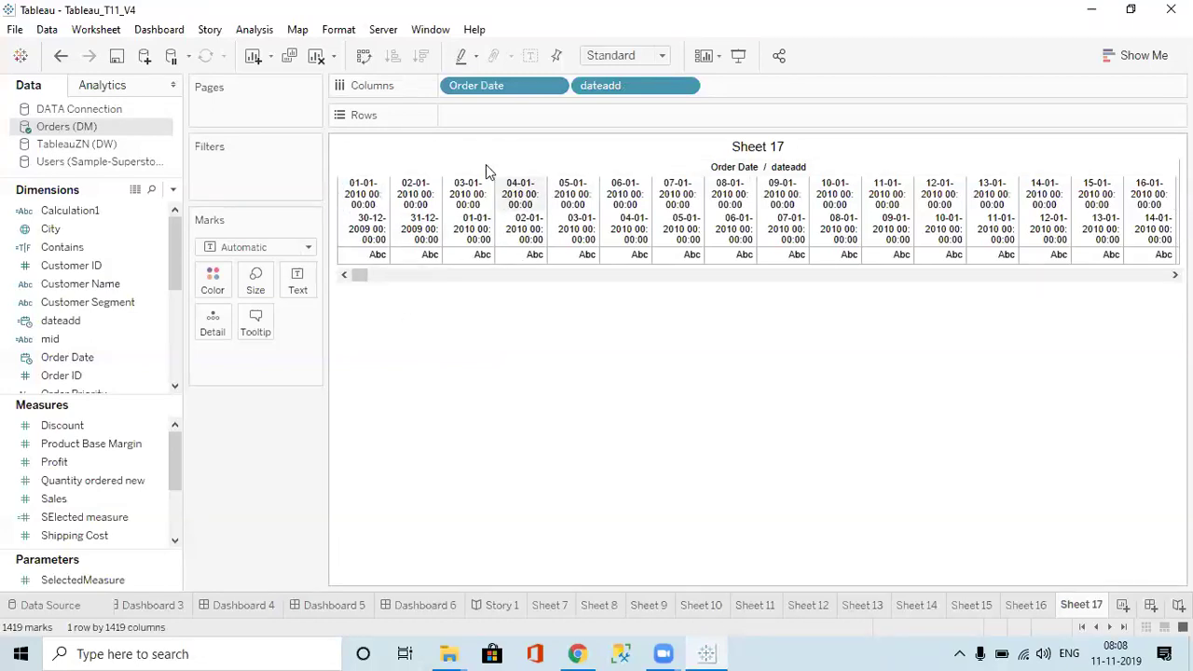
pyautogui.moveTo(484, 92); pyautogui.dragTo(640, 122)
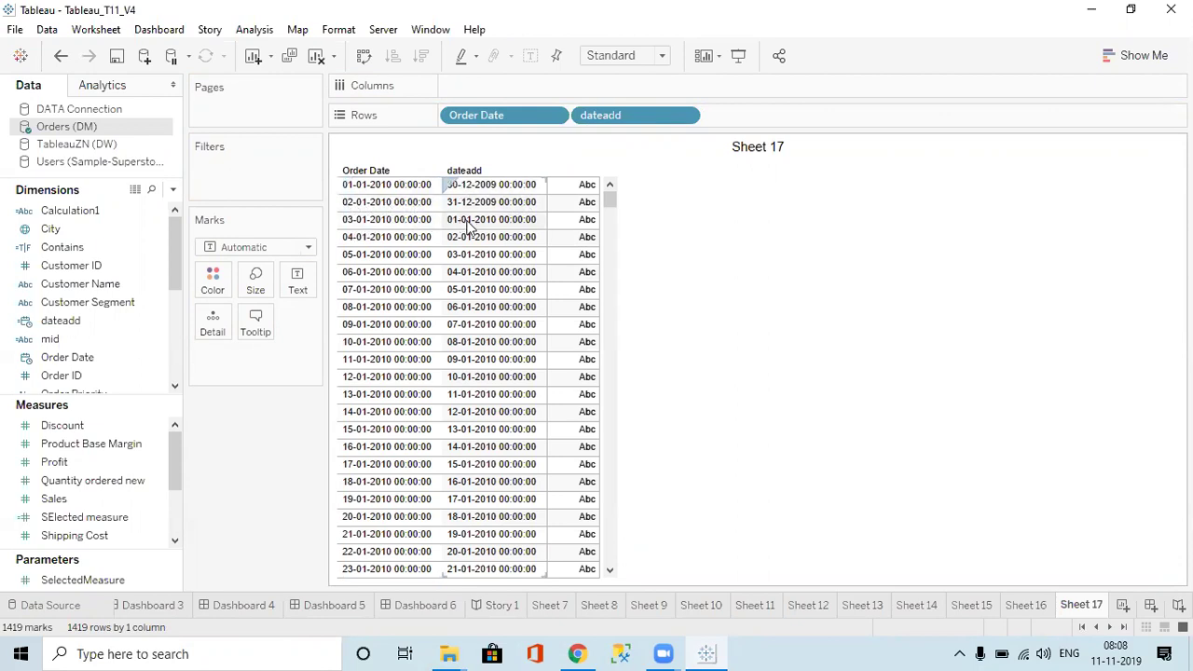
# Search the field list for "date" and open the dateadd calculated field for editing
pyautogui.click(153, 189)
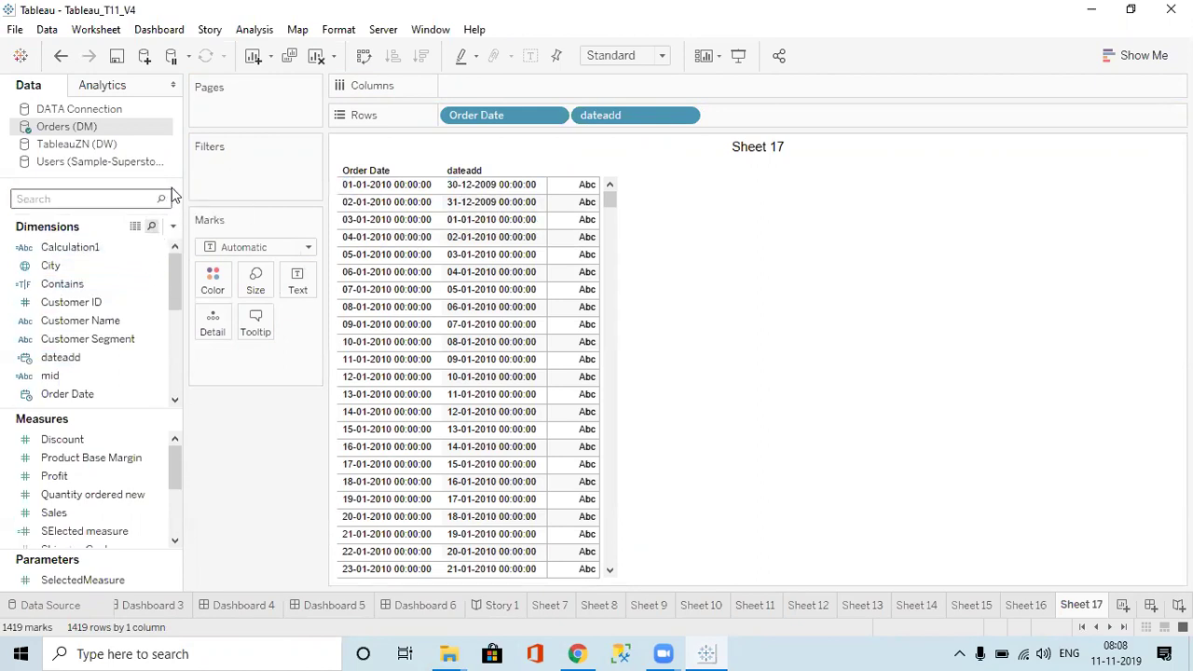
pyautogui.write('date')
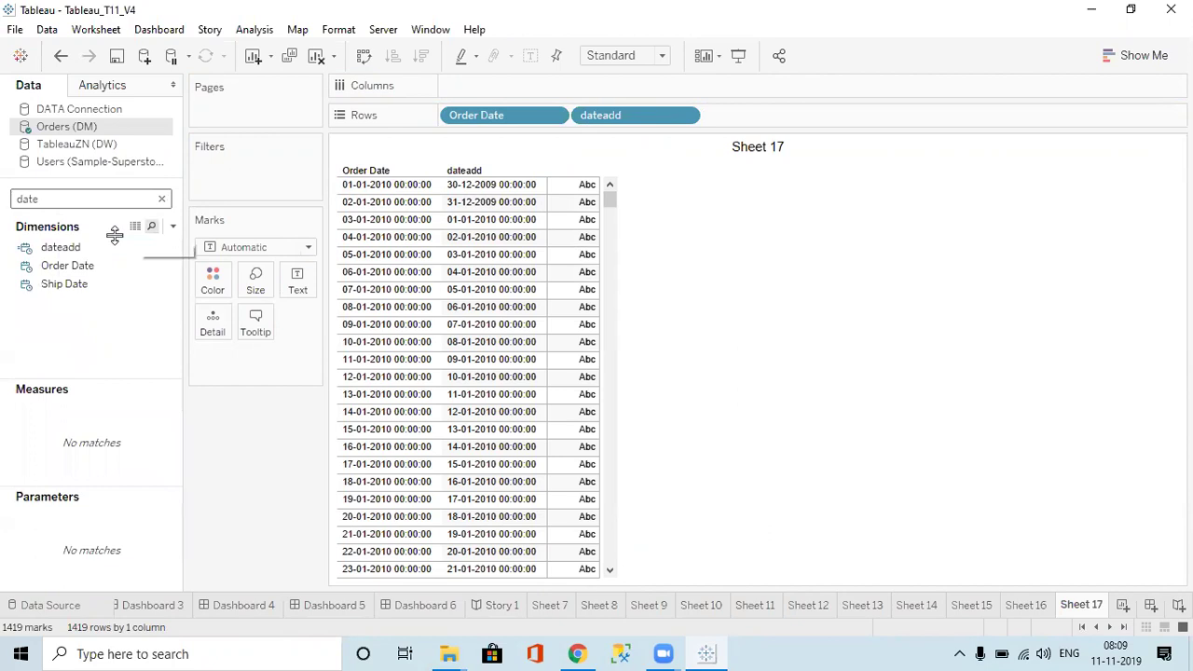
pyautogui.click(86, 250)
pyautogui.rightClick(86, 249)
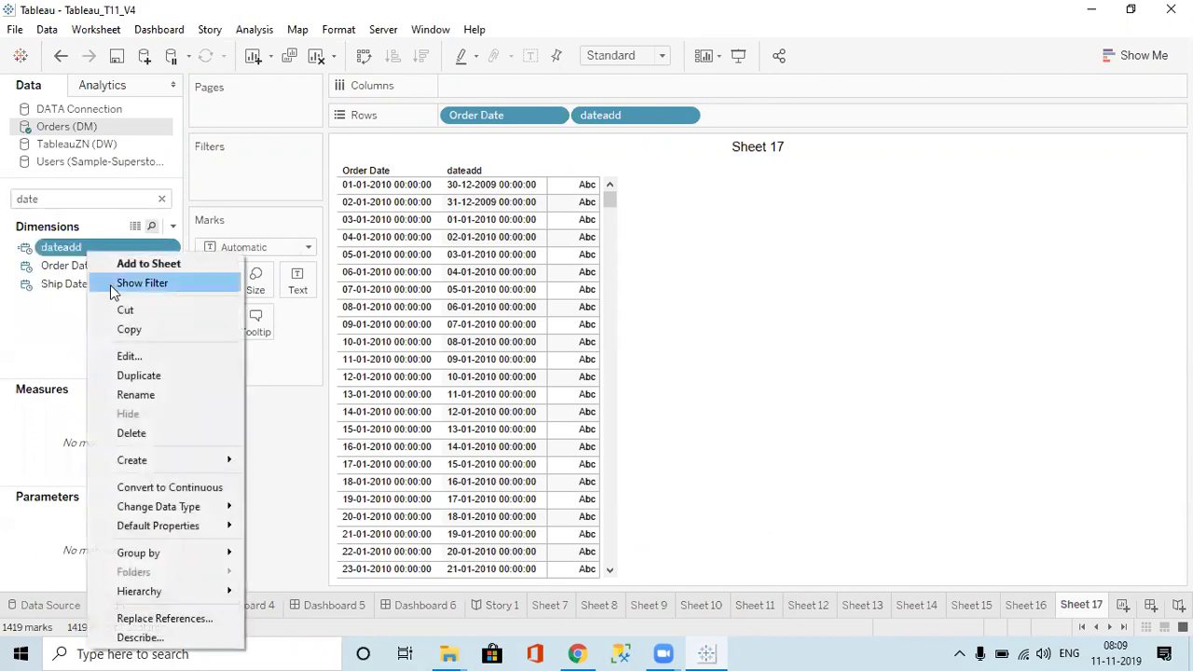
pyautogui.click(131, 357)
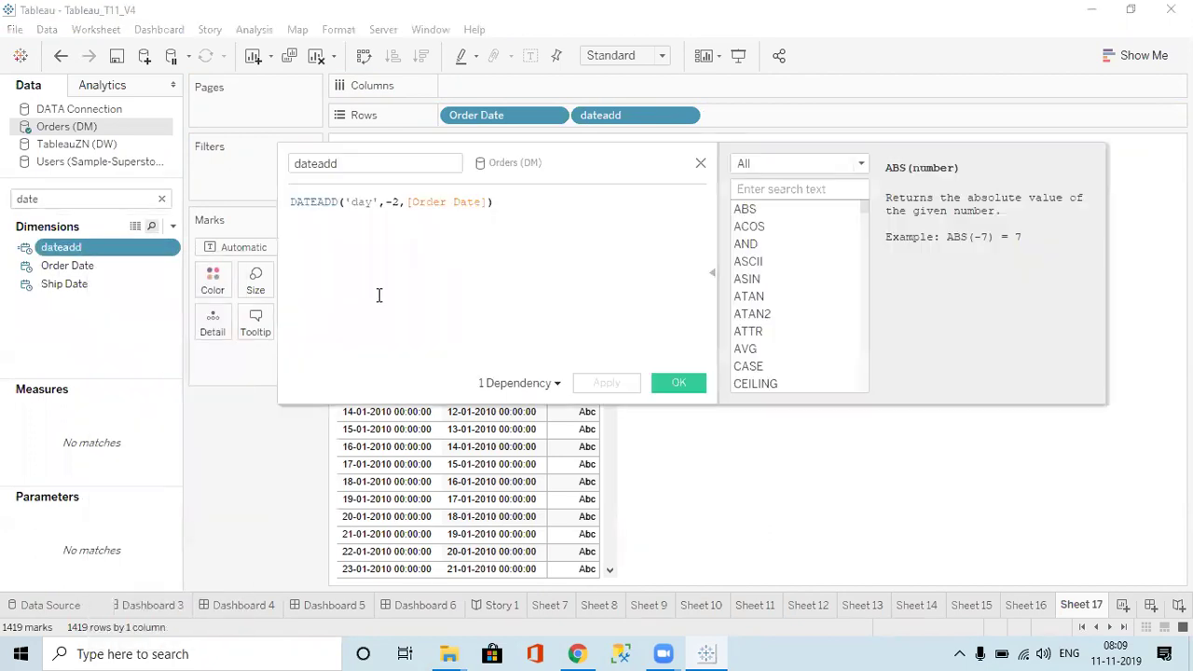
# Change the date part in the dateadd formula to 'month' and apply the calculation
pyautogui.click(366, 203)
pyautogui.click(371, 203)
pyautogui.press('BackSpace')
pyautogui.press('BackSpace')
pyautogui.press('BackSpace')
pyautogui.write('month')
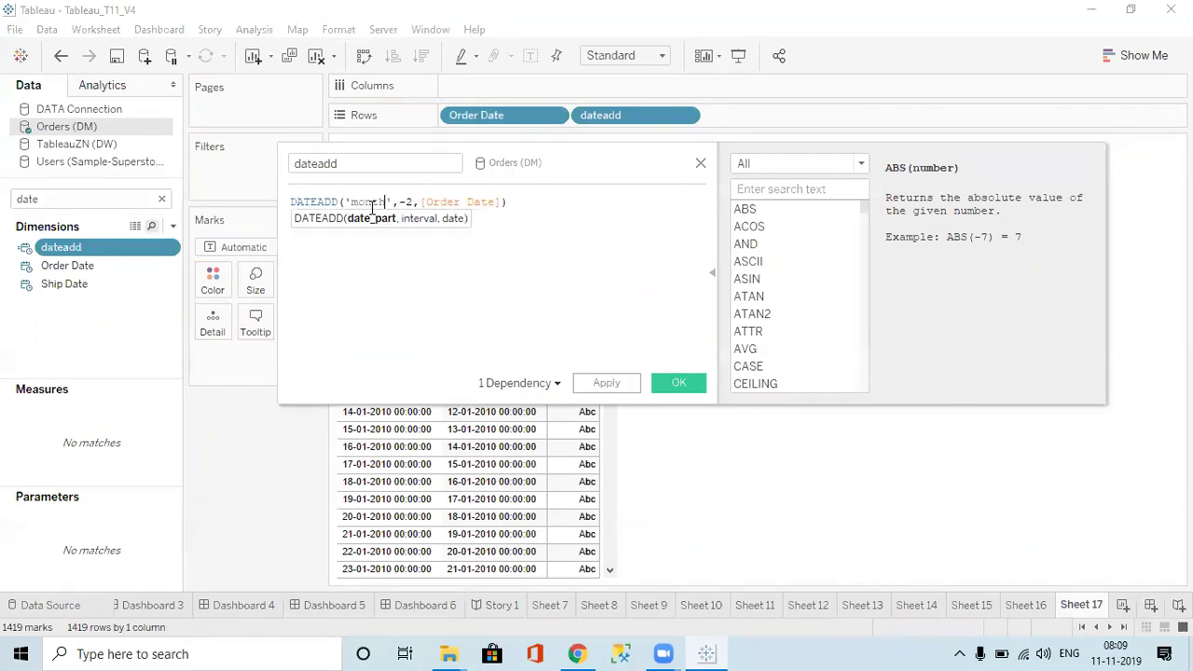
pyautogui.click(507, 202)
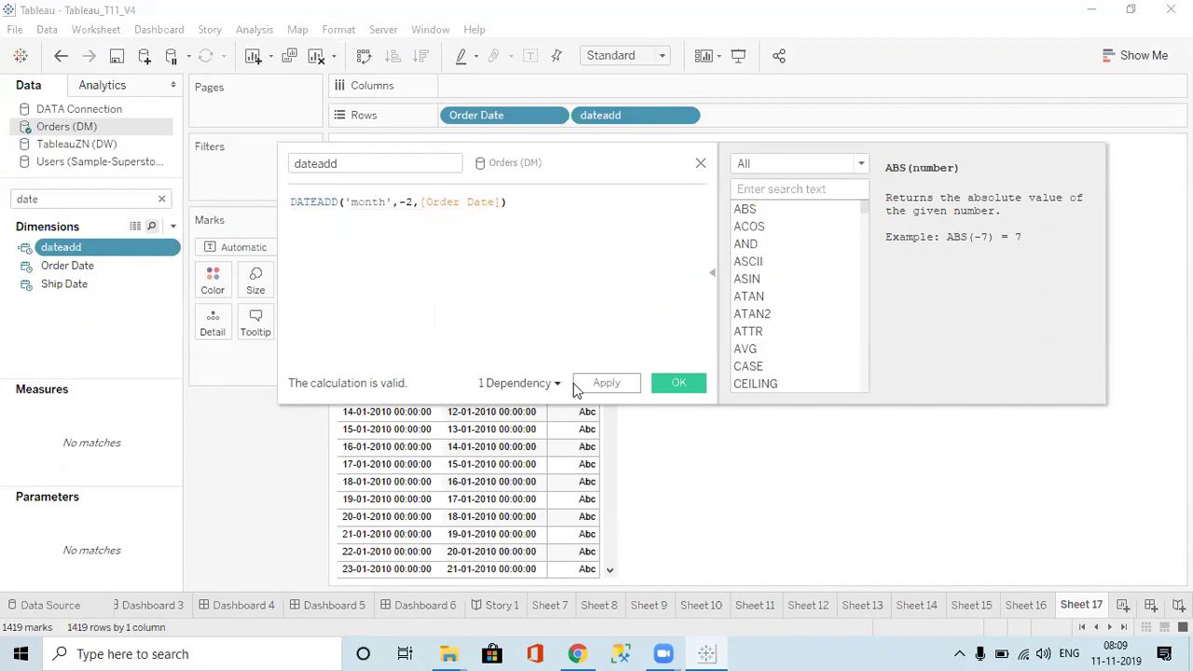
pyautogui.click(601, 383)
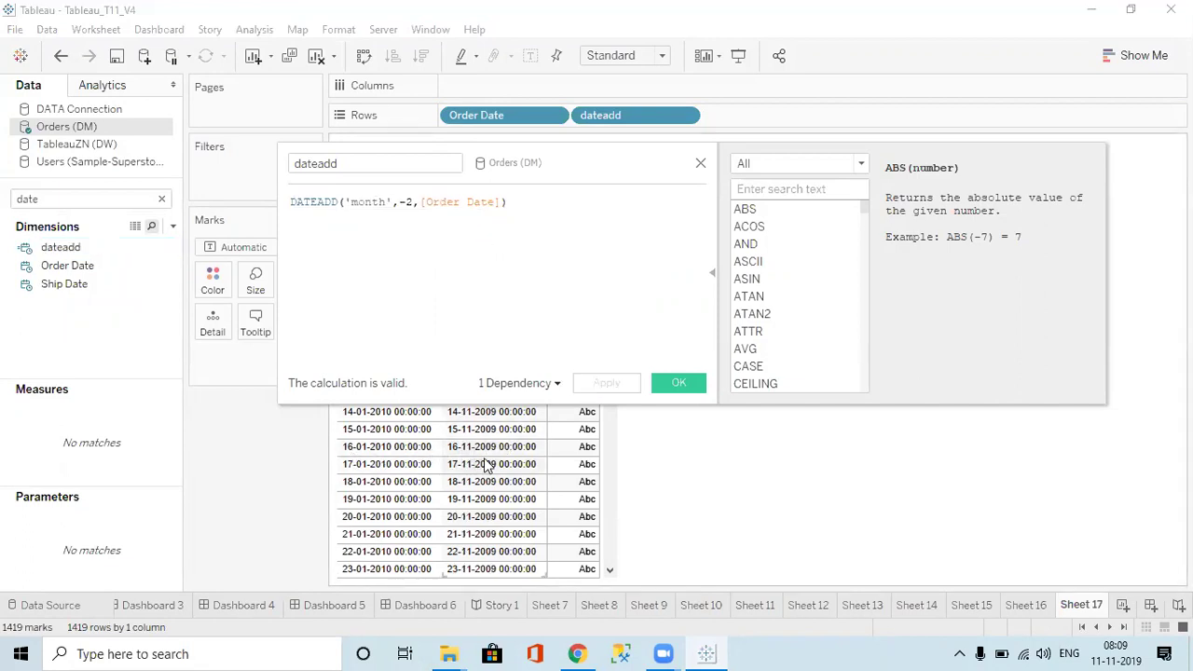
# Change the date part in the dateadd formula to 'quarter' and apply the calculation
pyautogui.click(386, 203)
pyautogui.press('BackSpace')
pyautogui.press('BackSpace')
pyautogui.press('BackSpace')
pyautogui.press('BackSpace')
pyautogui.press('BackSpace')
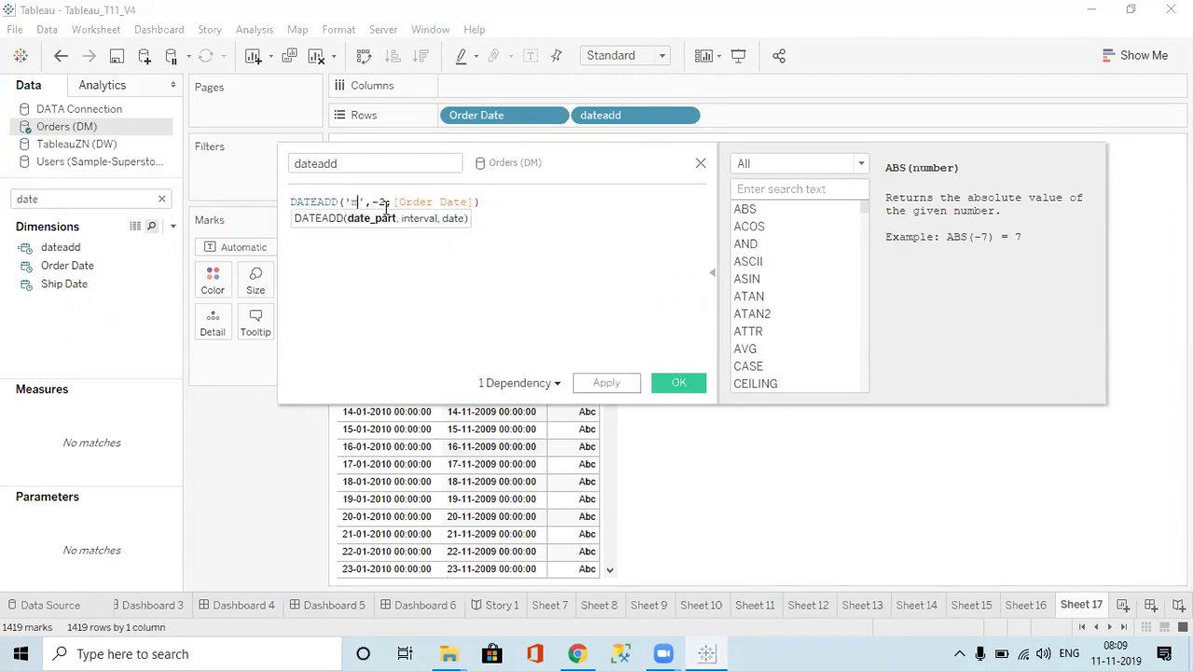
pyautogui.write('quarter')
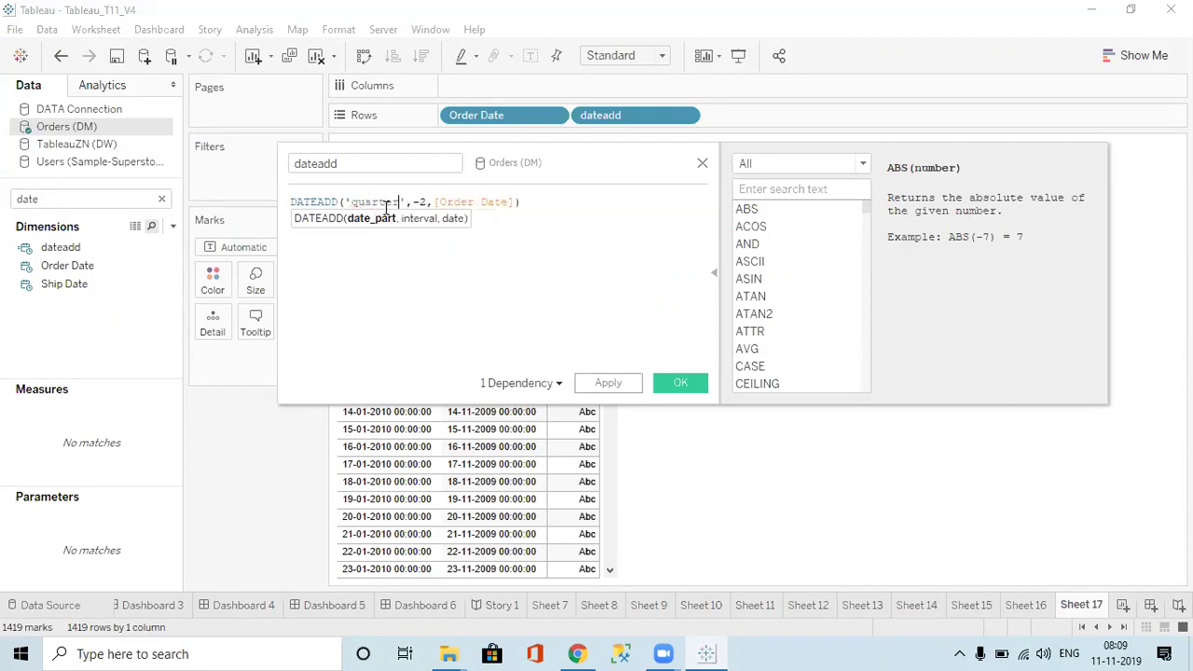
pyautogui.click(538, 202)
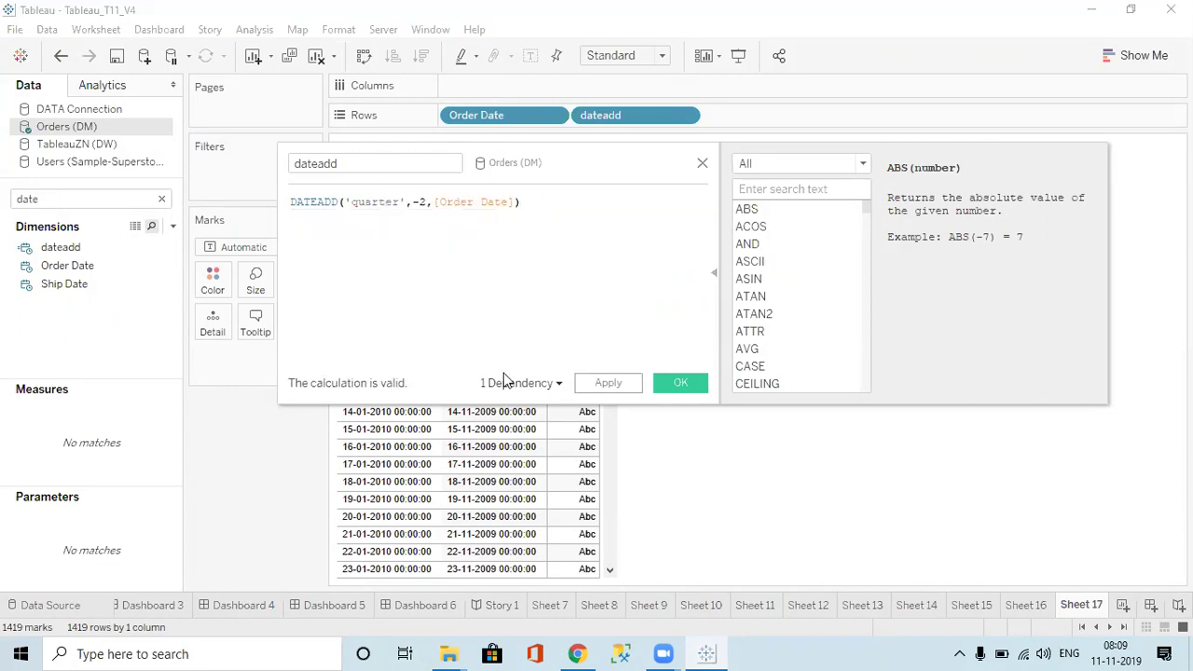
pyautogui.click(589, 384)
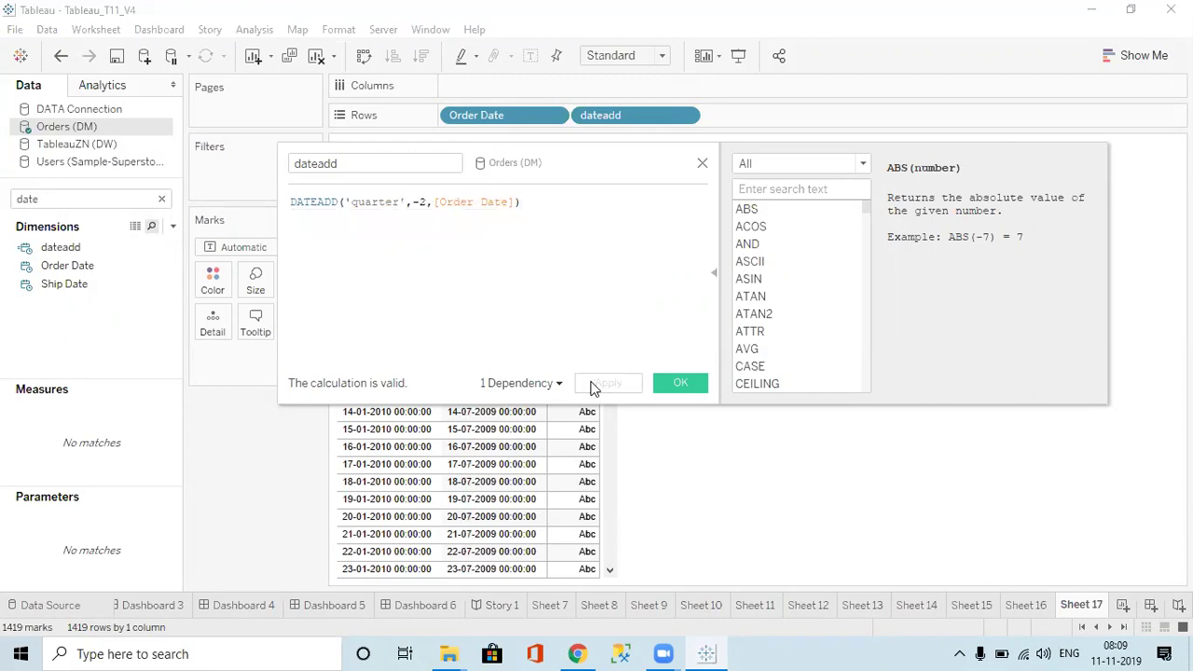
# Change the dateadd formula to DATEADD('year',-2,[Order Date]), then apply and save it
pyautogui.click(401, 202)
pyautogui.press('BackSpace')
pyautogui.press('BackSpace')
pyautogui.press('BackSpace')
pyautogui.press('BackSpace')
pyautogui.press('BackSpace')
pyautogui.press('BackSpace')
pyautogui.press('BackSpace')
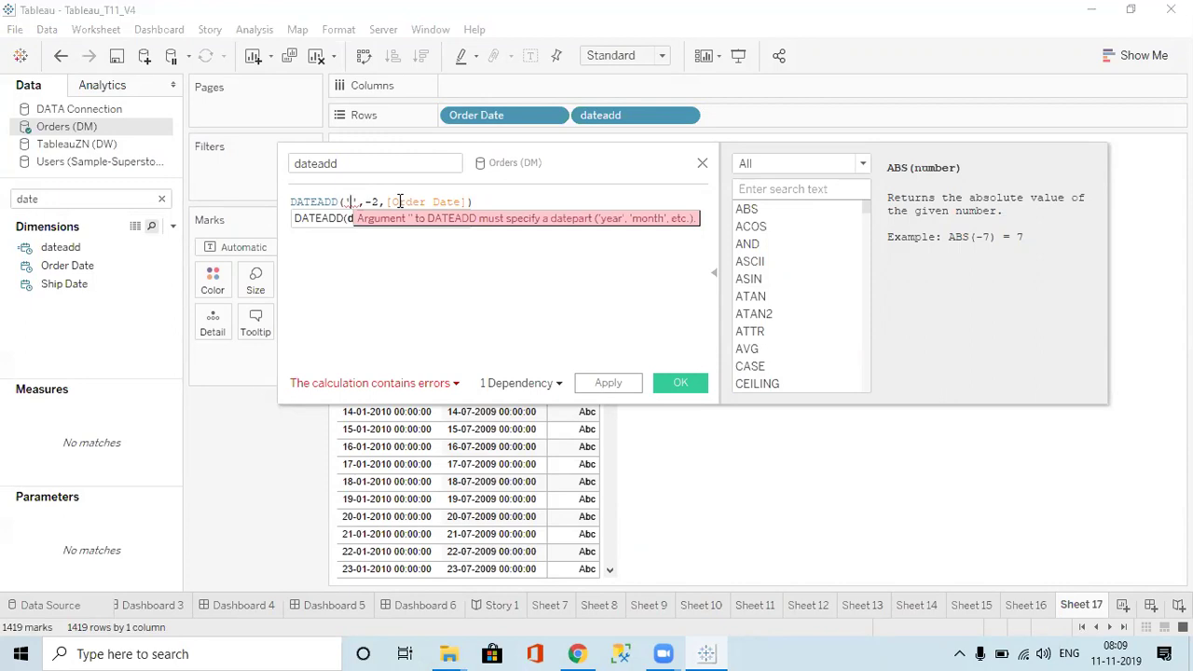
pyautogui.write('year')
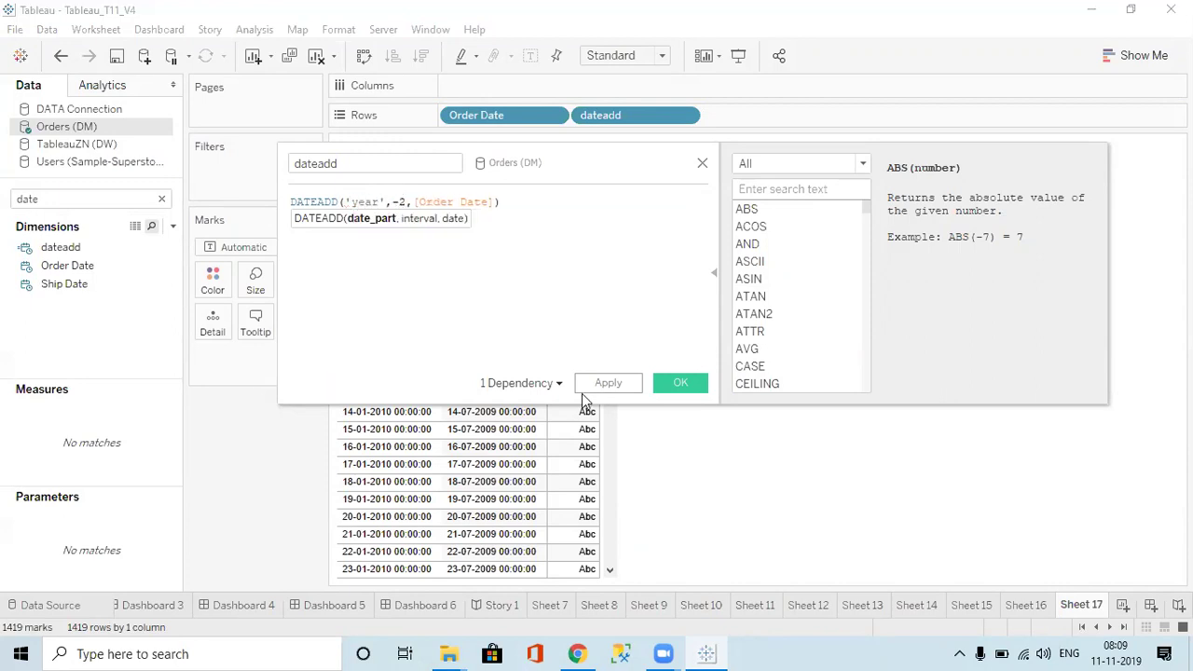
pyautogui.click(606, 383)
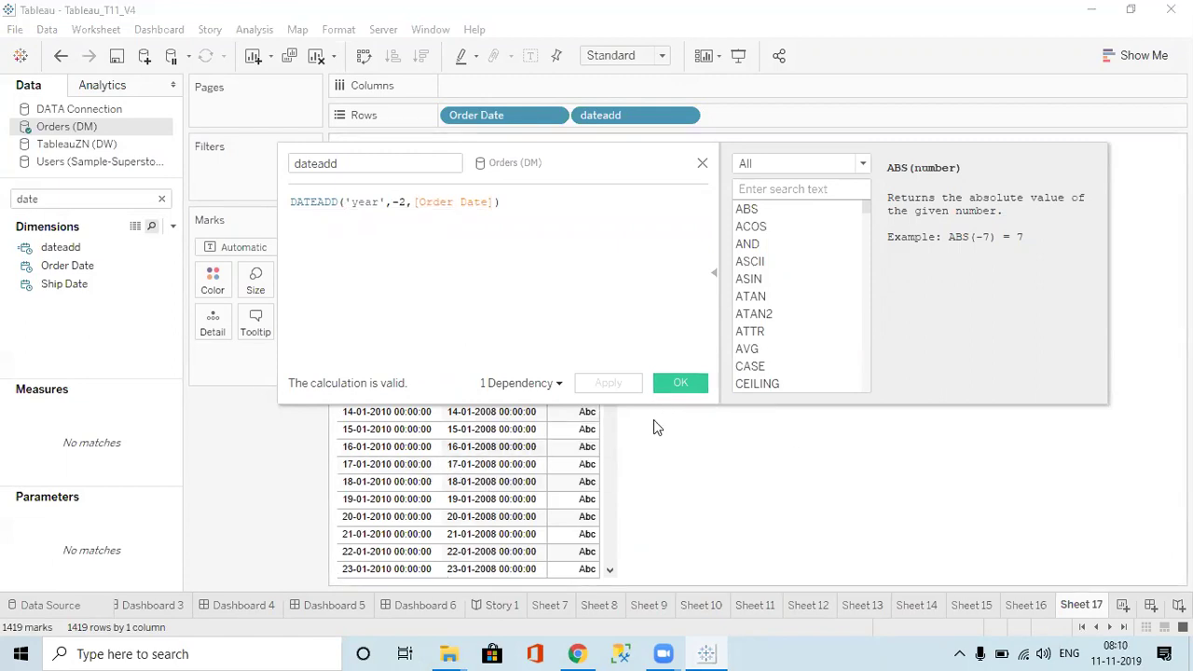
pyautogui.click(685, 385)
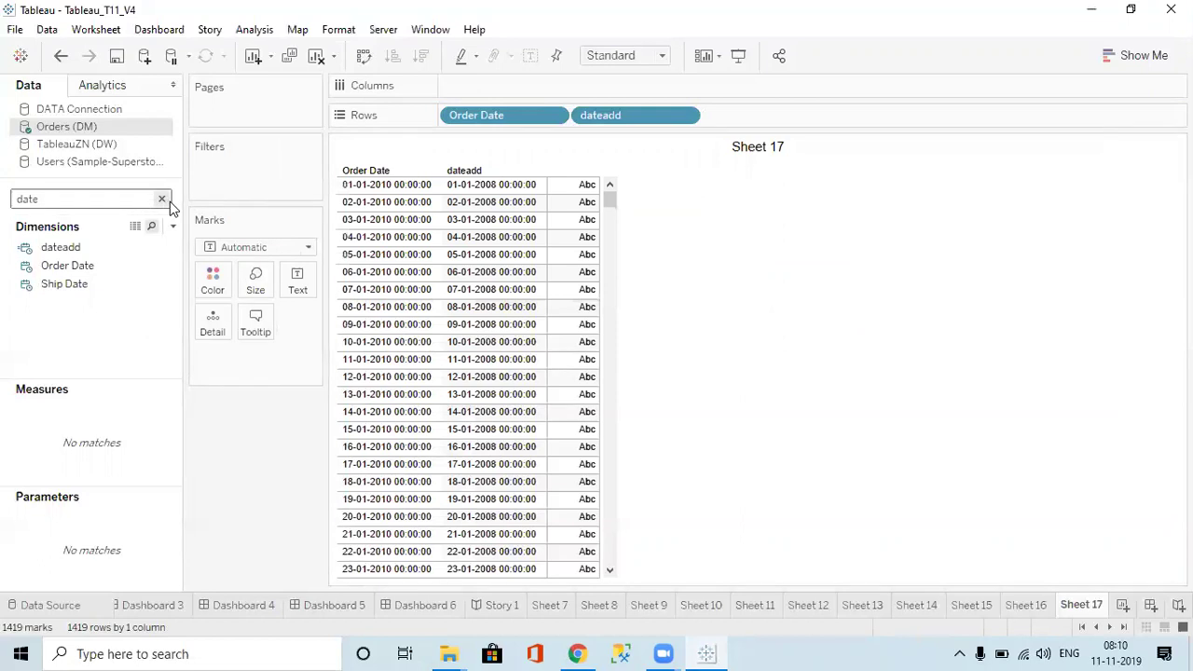
# Start a new calculated field in Orders (DM) and look up DATEDIFF among the Date functions
pyautogui.click(161, 199)
pyautogui.click(172, 227)
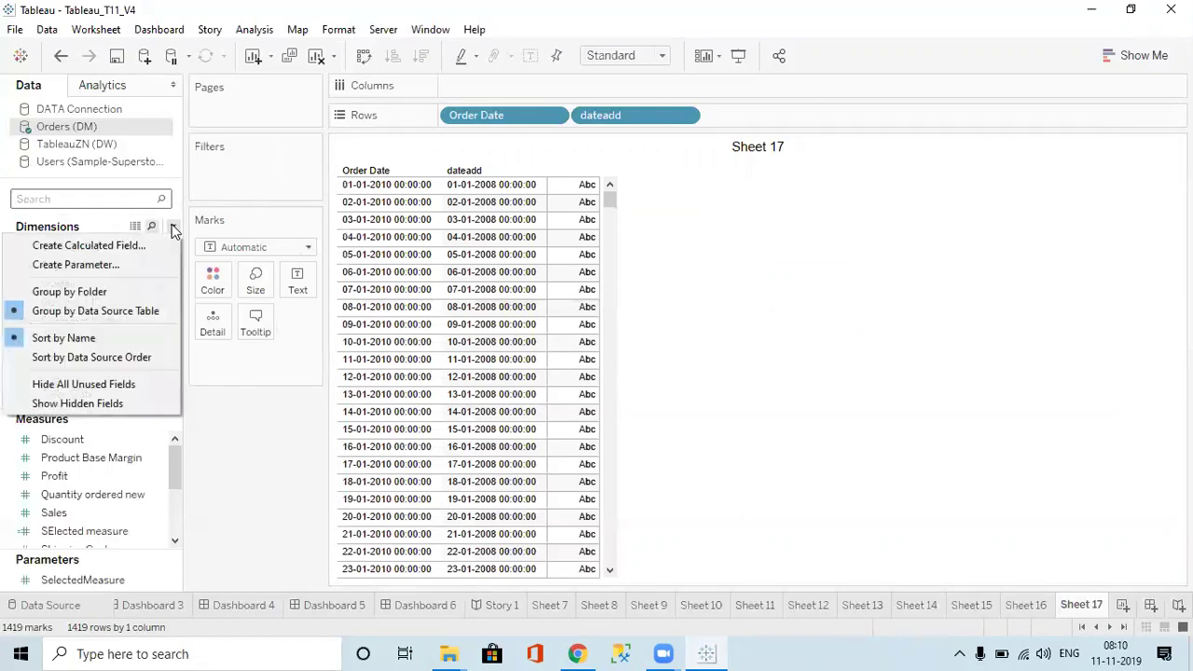
pyautogui.click(126, 247)
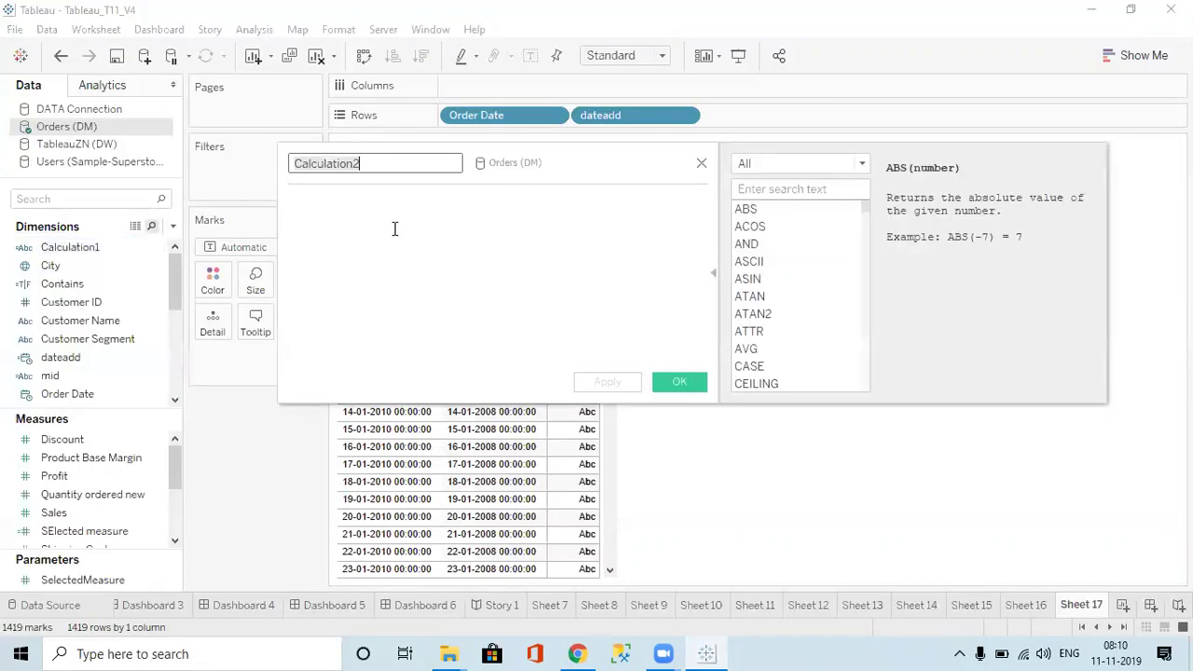
pyautogui.click(795, 166)
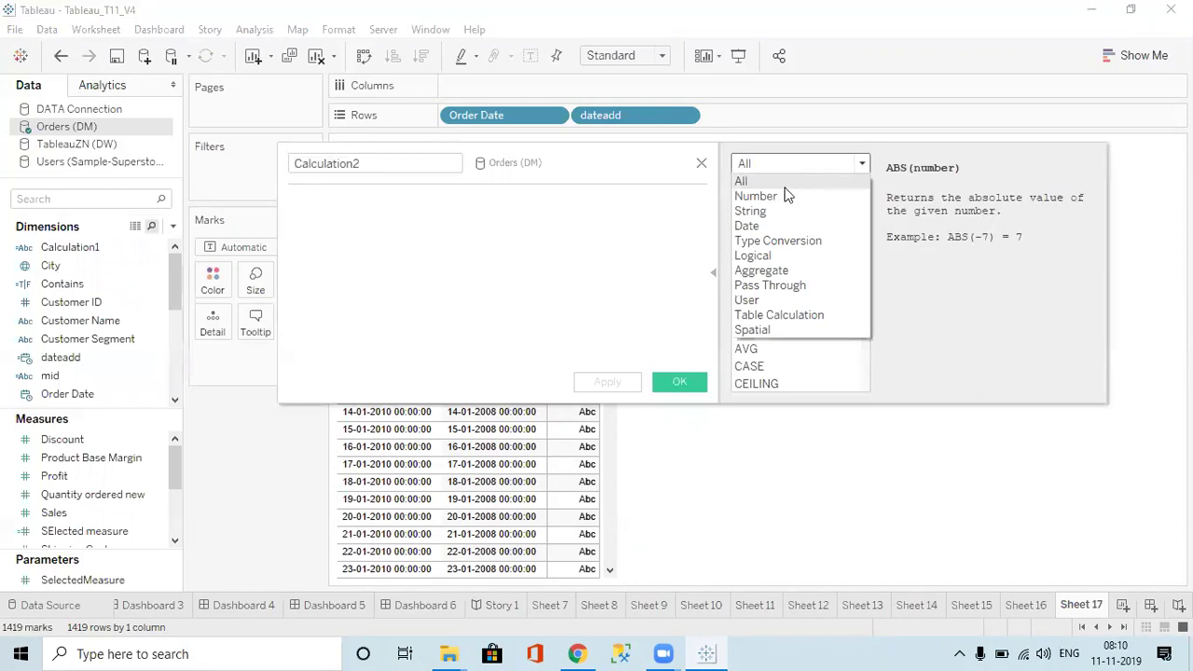
pyautogui.click(747, 225)
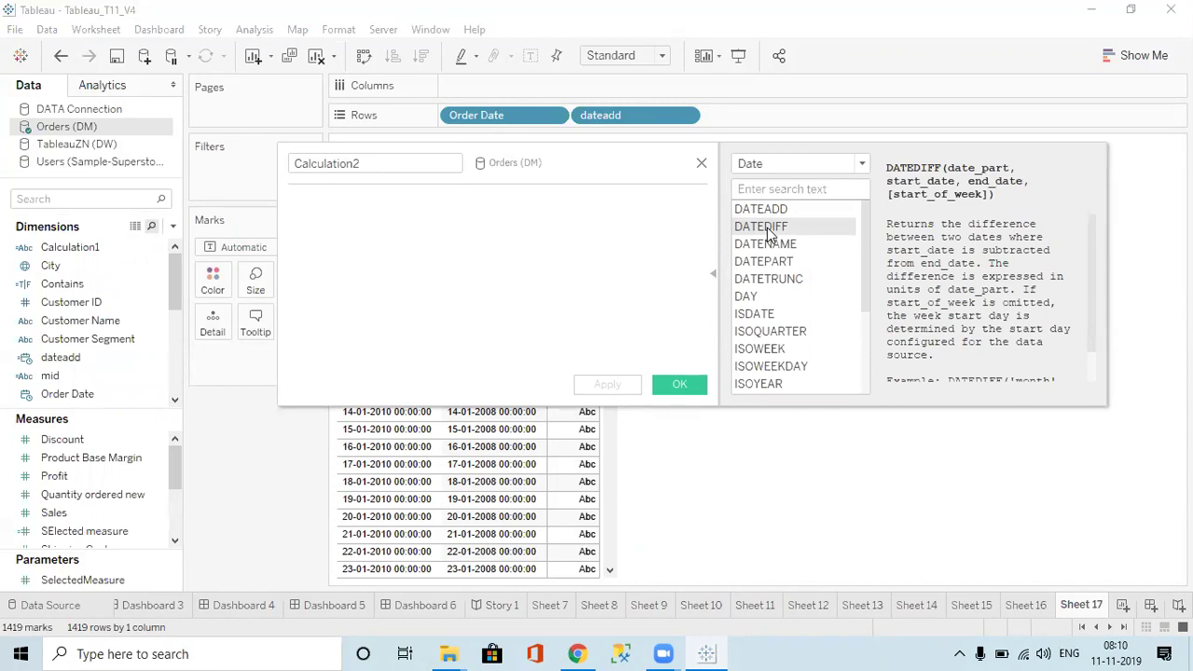
# Insert the DATEDIFF function in the formula with 'day' as its date part
pyautogui.click(452, 228)
pyautogui.write('date')
pyautogui.press('Down')
pyautogui.press('Down')
pyautogui.press('Down')
pyautogui.press('Return')
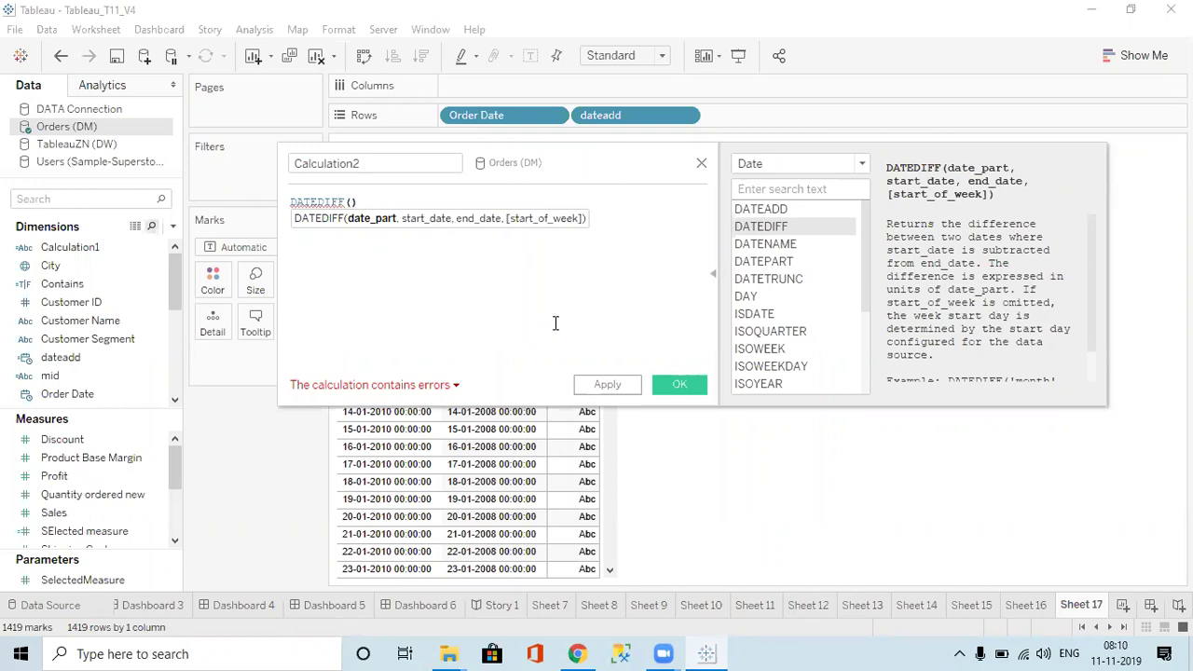
pyautogui.write("''")
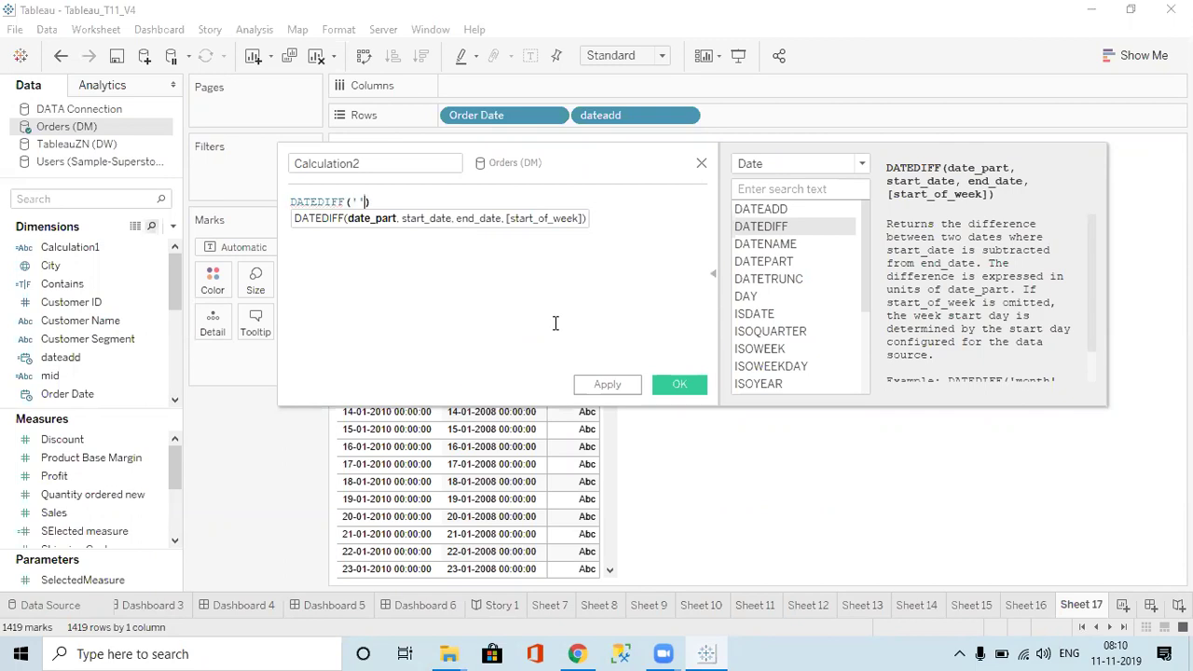
pyautogui.press('Right')
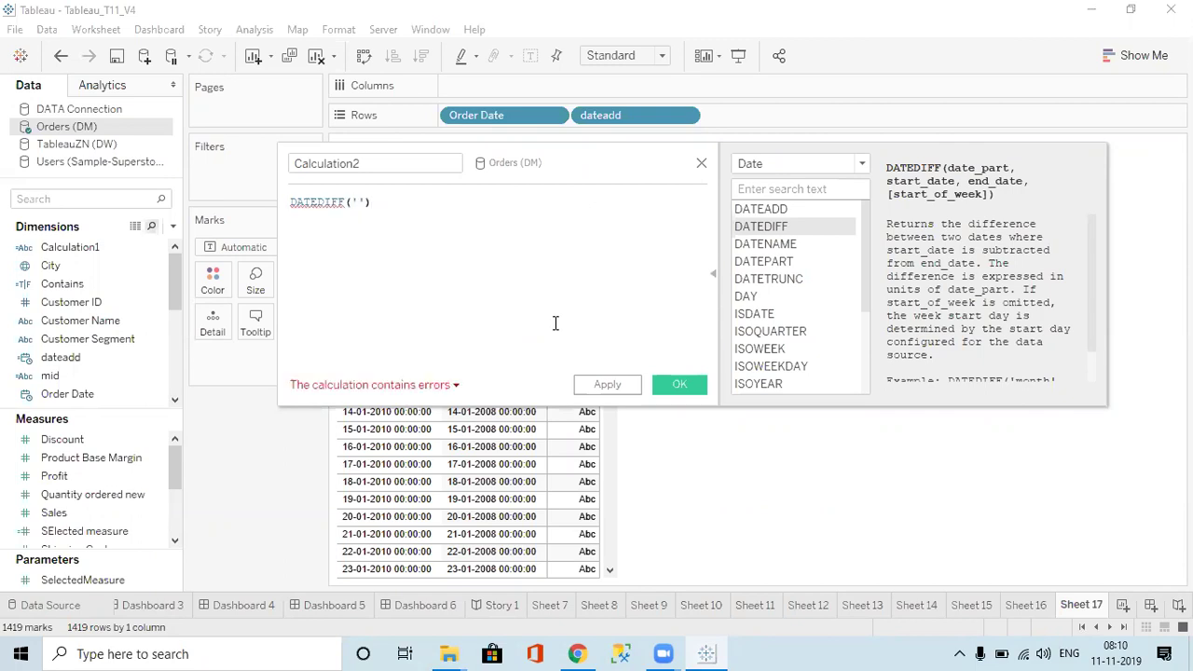
pyautogui.press('Left')
pyautogui.press('Left')
pyautogui.write('day')
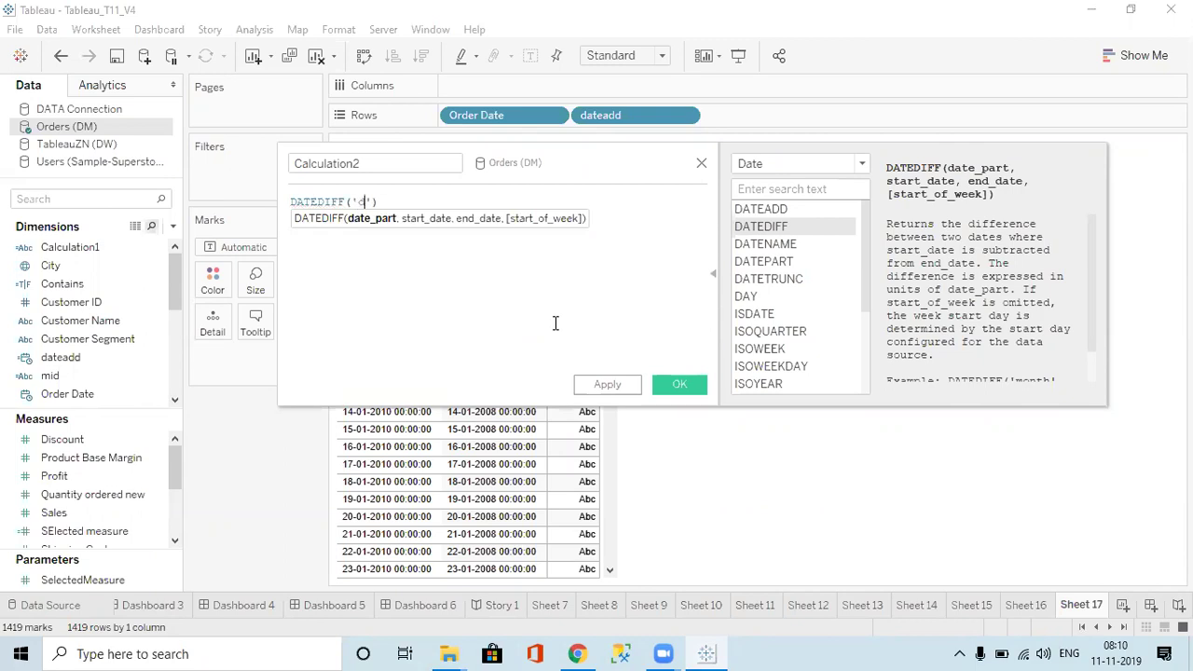
pyautogui.write(',')
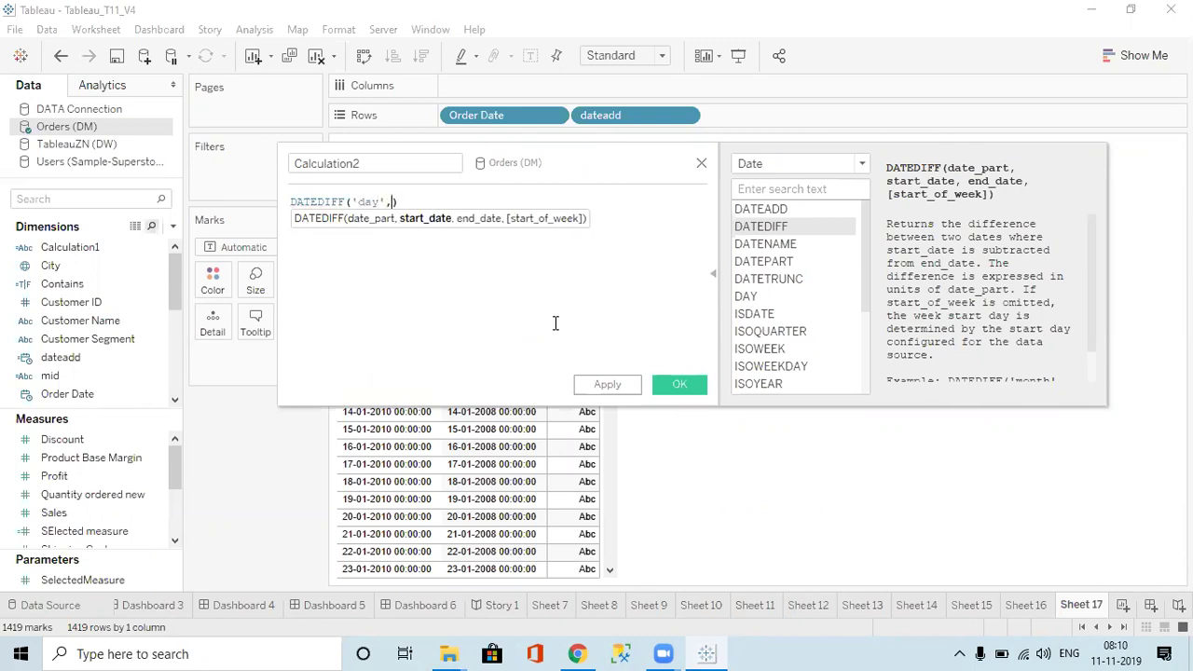
# Complete the DATEDIFF formula with [Order Date] as the start date and [Ship Date] as the end date
pyautogui.write('[o')
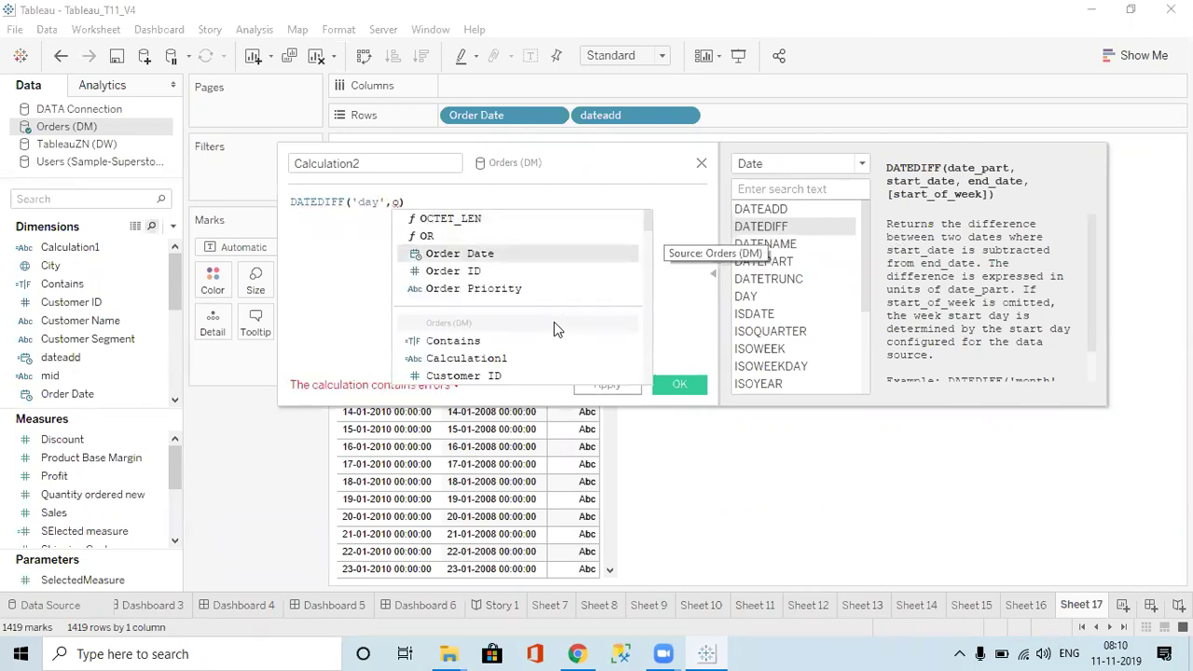
pyautogui.press('Return')
pyautogui.write(',shi')
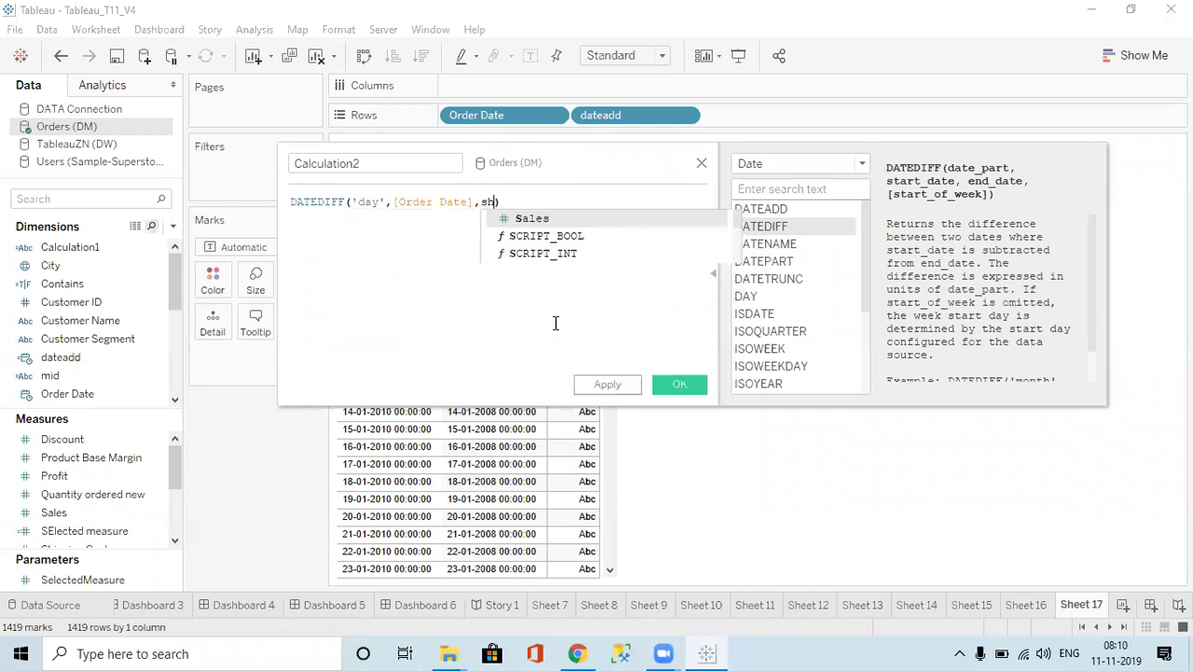
pyautogui.press('Return')
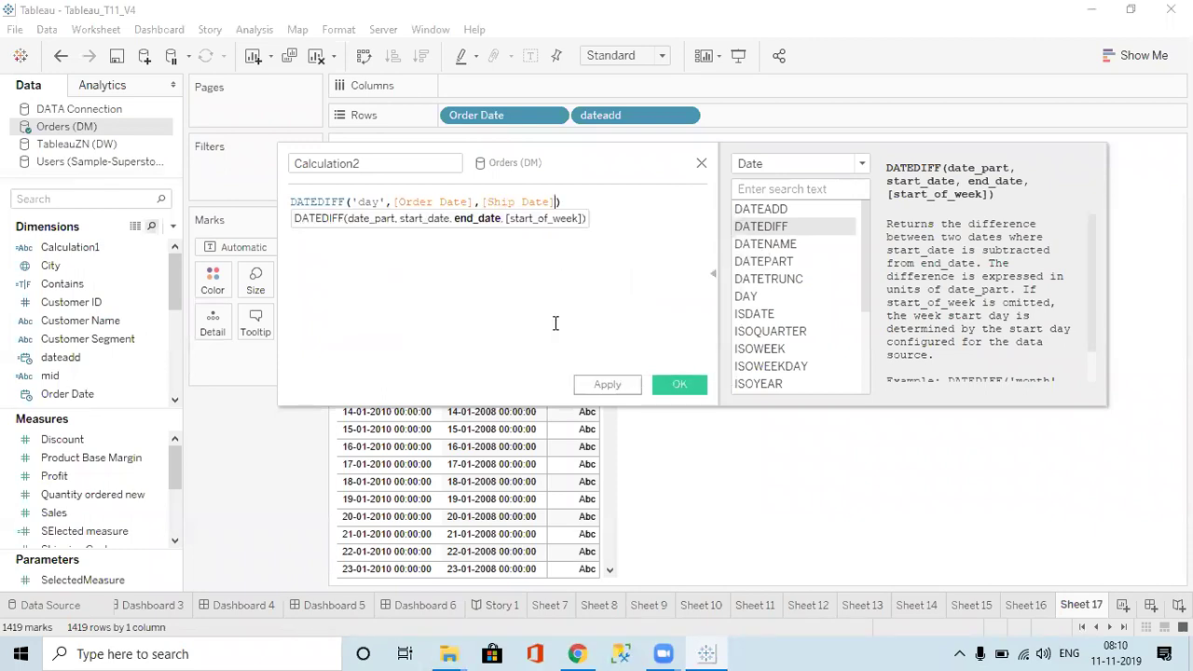
pyautogui.click(598, 199)
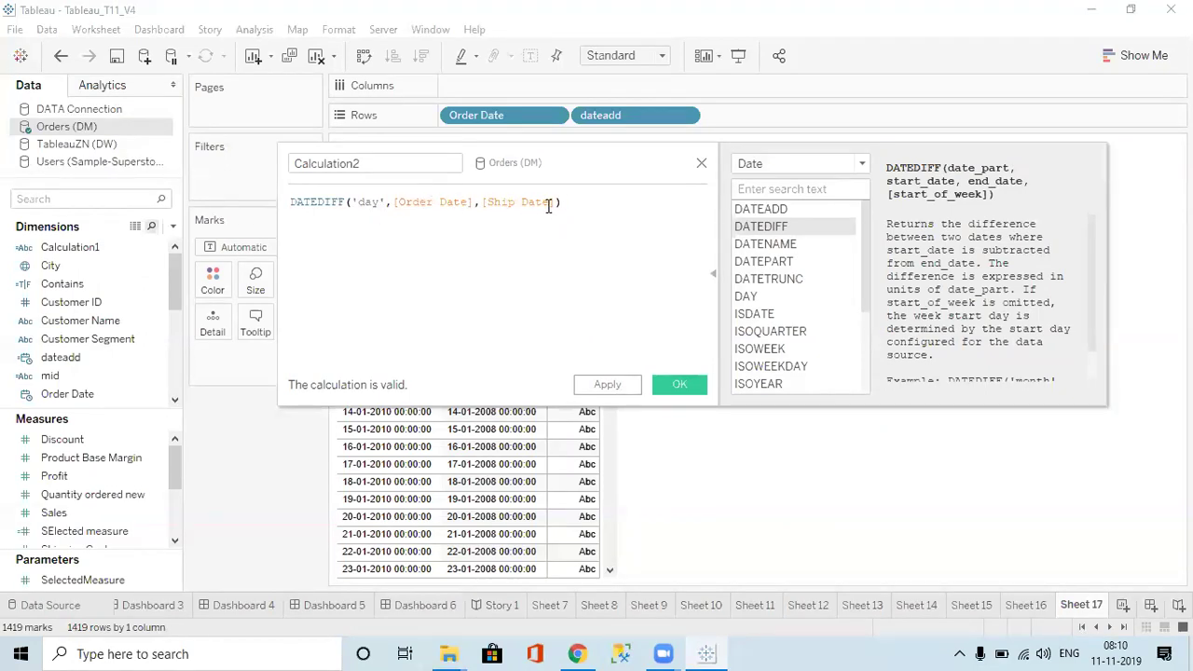
pyautogui.click(380, 203)
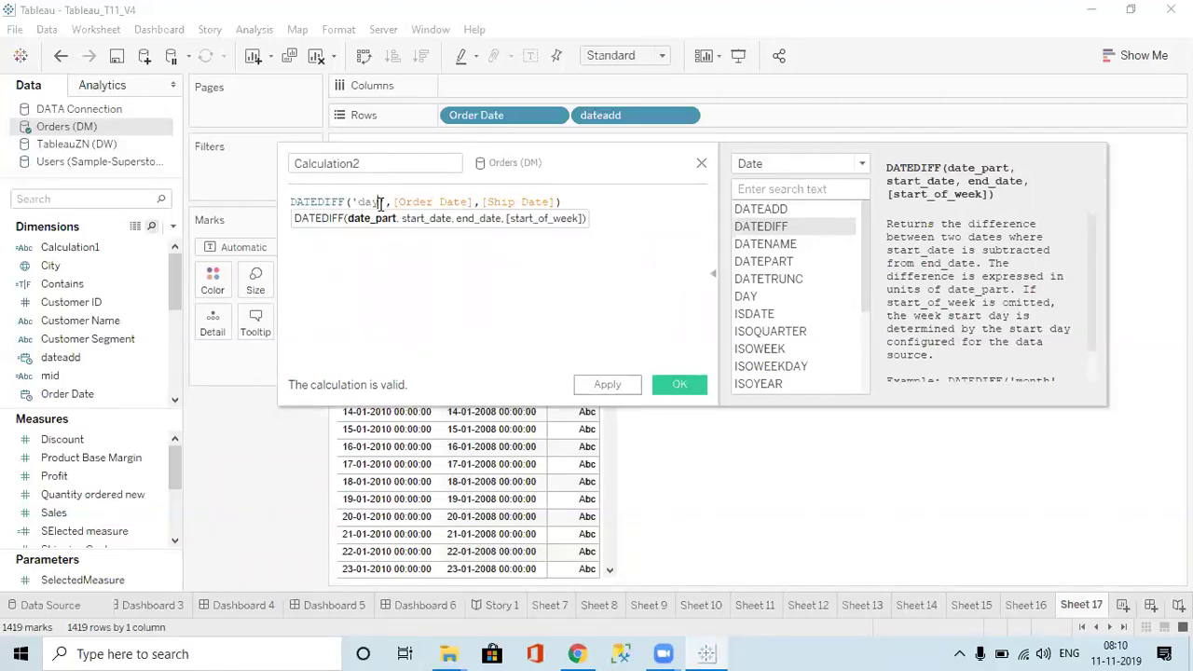
# Name the calculated field Datediff, apply it and save it
pyautogui.click(398, 159)
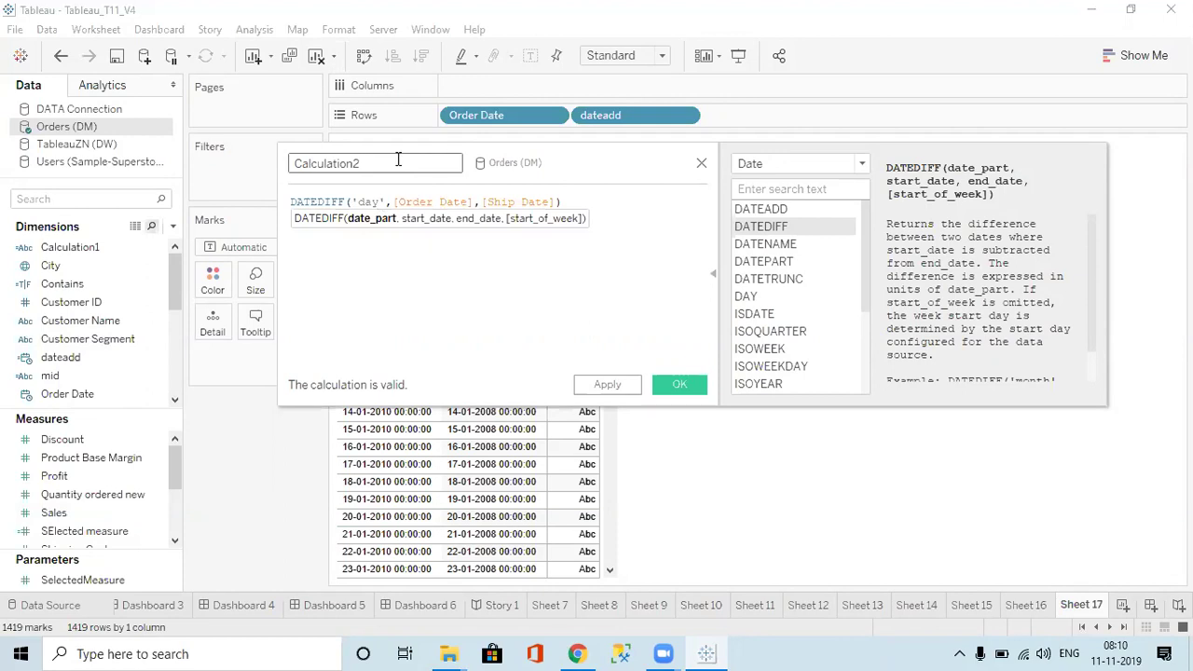
pyautogui.hotkey('ctrl', 'a')
pyautogui.write('Dated')
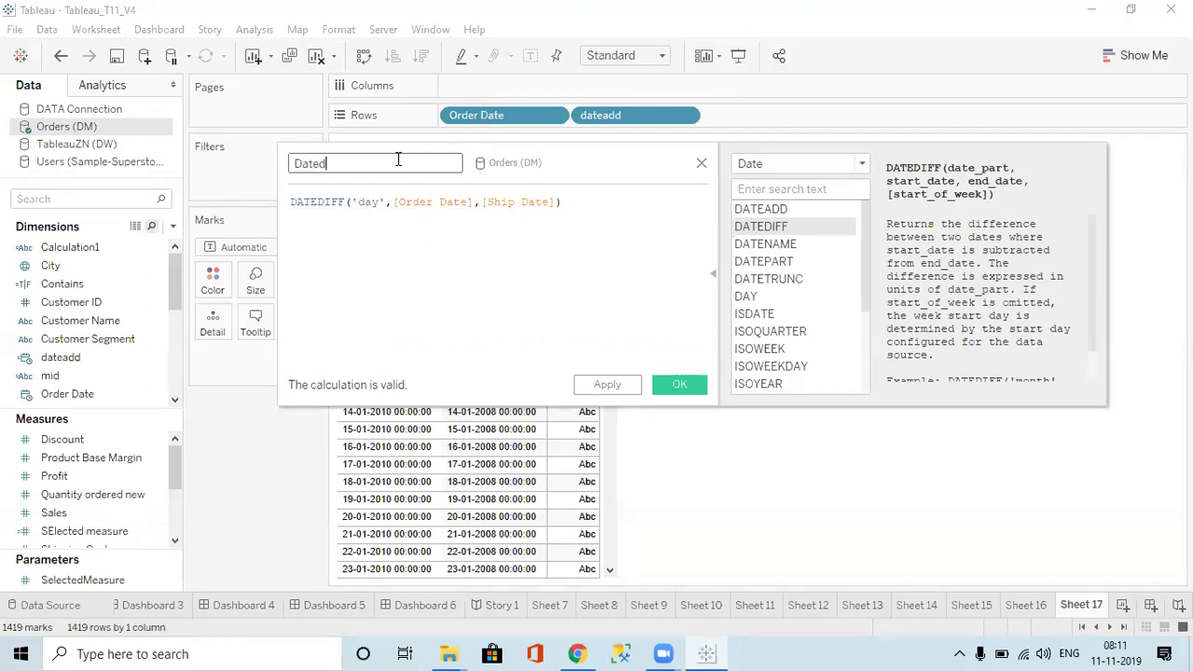
pyautogui.click(608, 385)
pyautogui.click(679, 385)
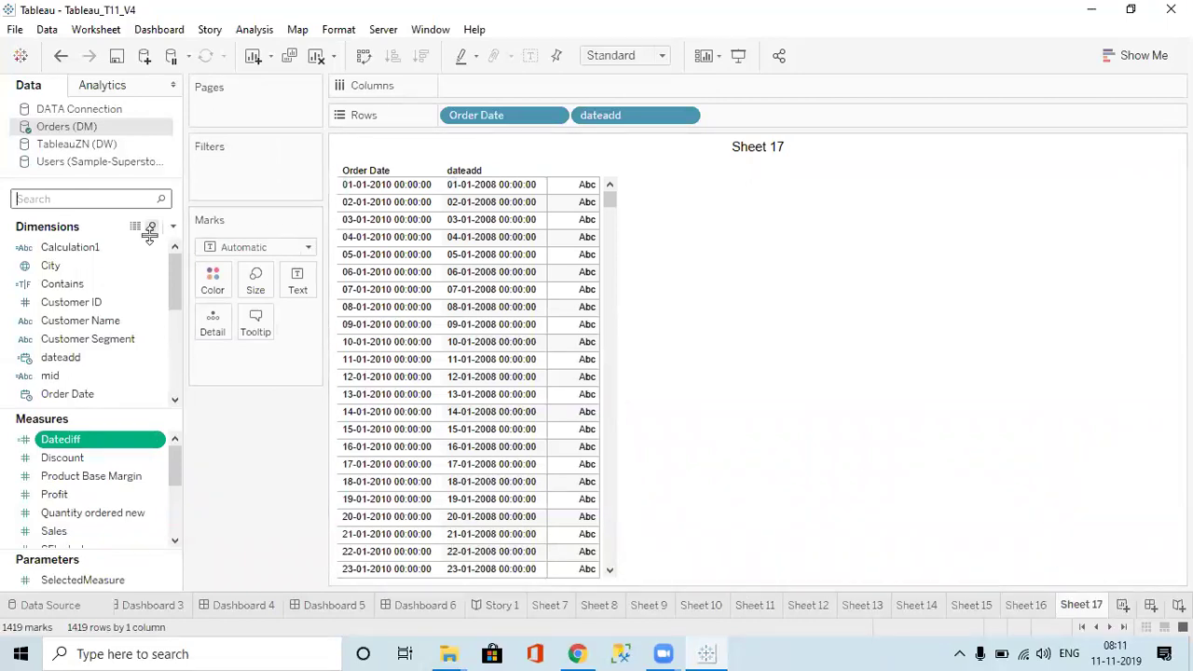
# Find the Ship Date field by searching "shi" and place it after Order Date in Rows, replacing dateadd
pyautogui.write('sh')
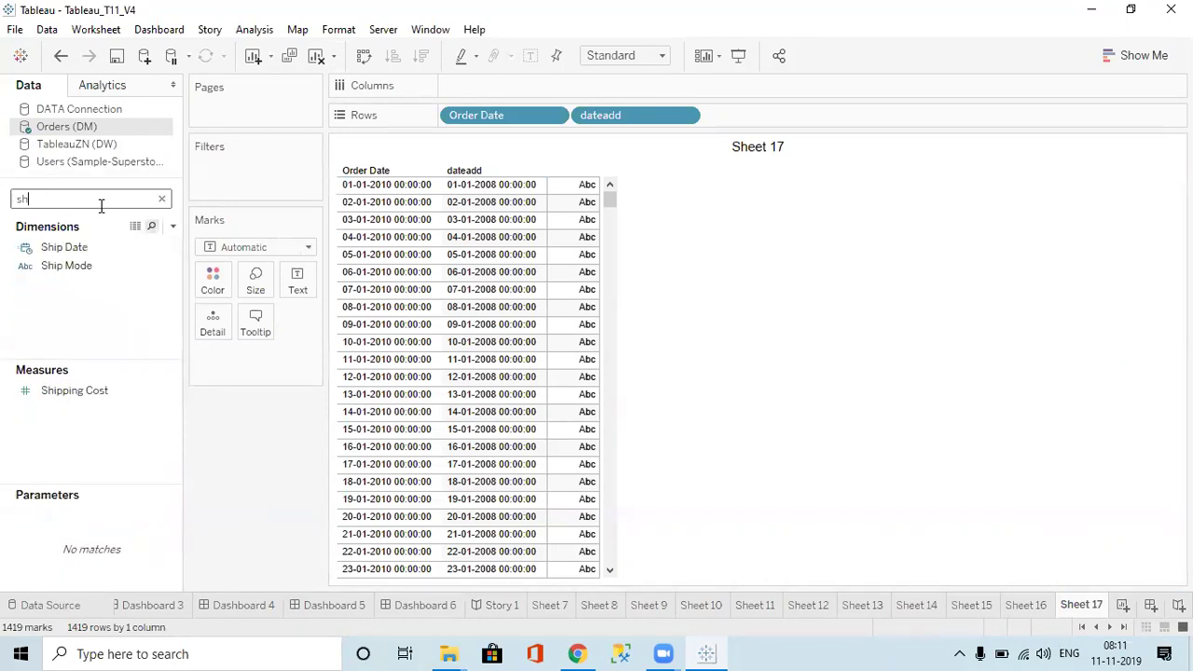
pyautogui.write('i')
pyautogui.moveTo(88, 253); pyautogui.dragTo(765, 115)
pyautogui.moveTo(673, 120); pyautogui.dragTo(653, 98)
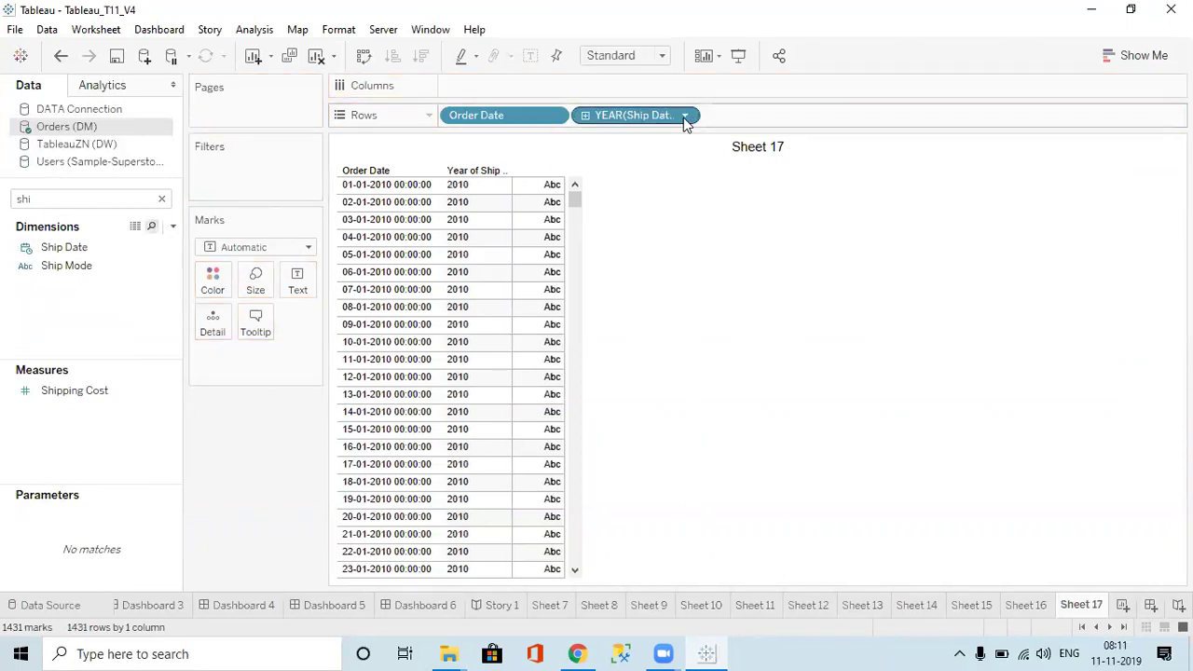
# Set the Ship Date field in Rows to show exact dates as discrete values
pyautogui.click(687, 116)
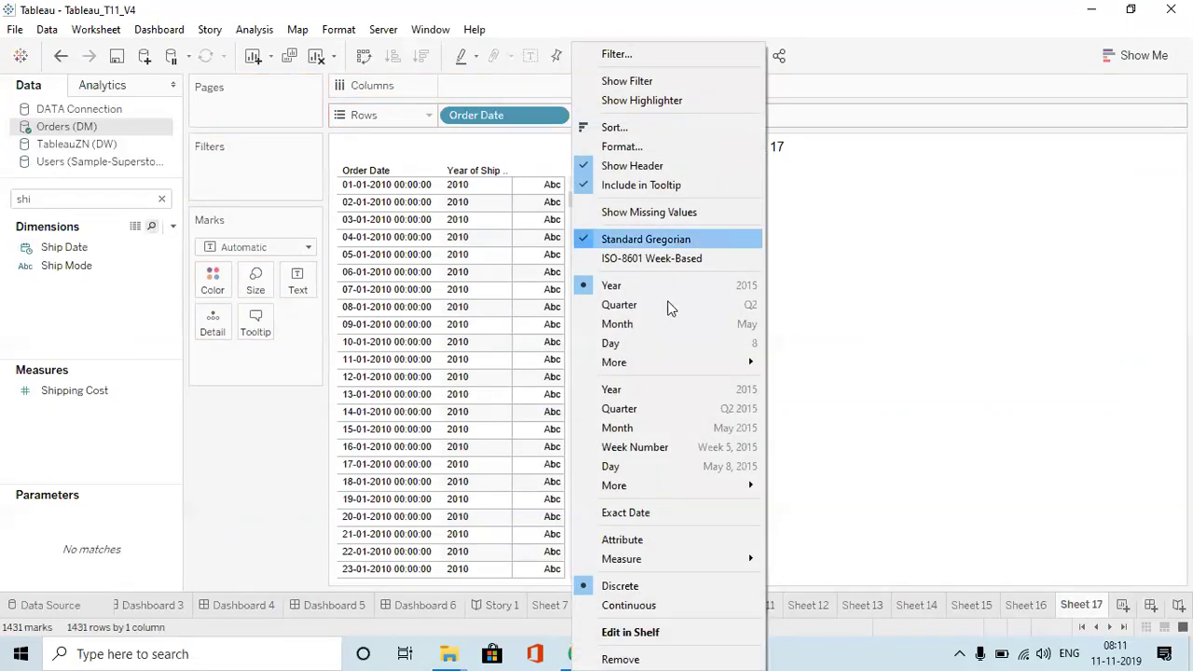
pyautogui.click(629, 515)
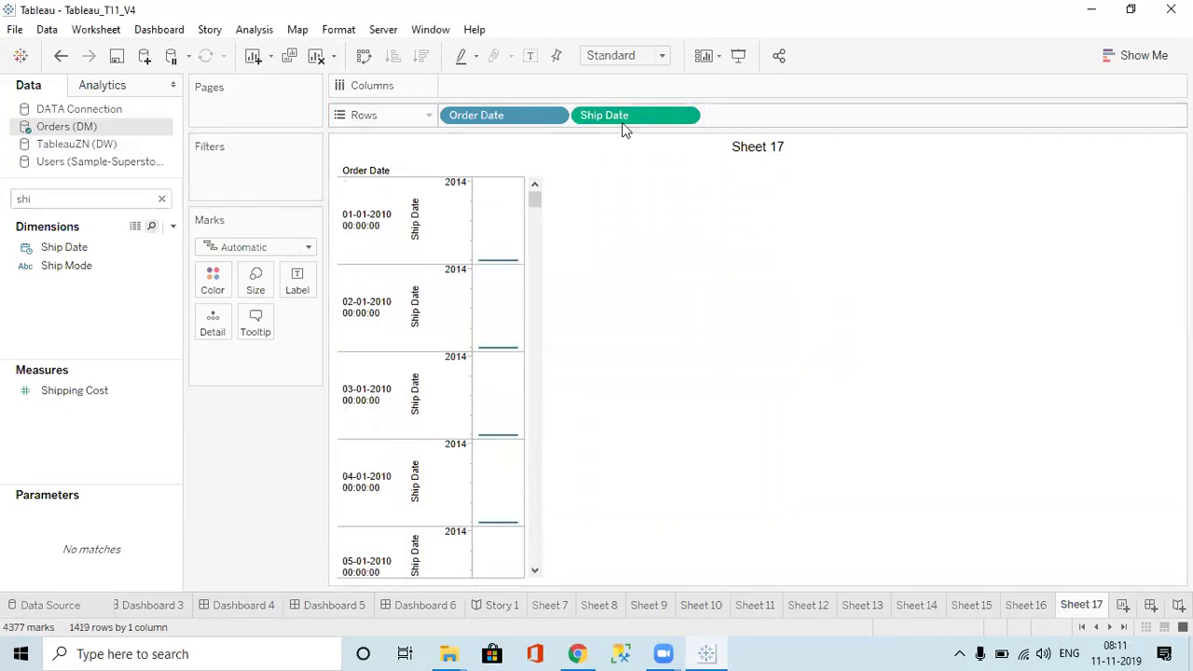
pyautogui.click(688, 116)
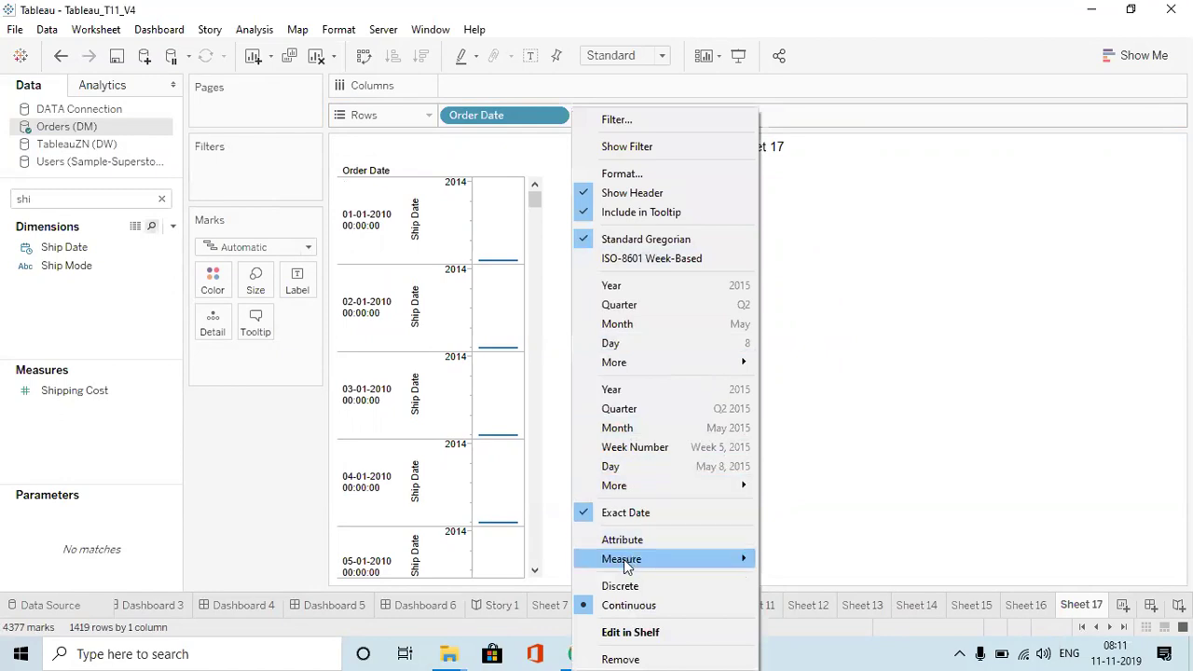
pyautogui.click(624, 585)
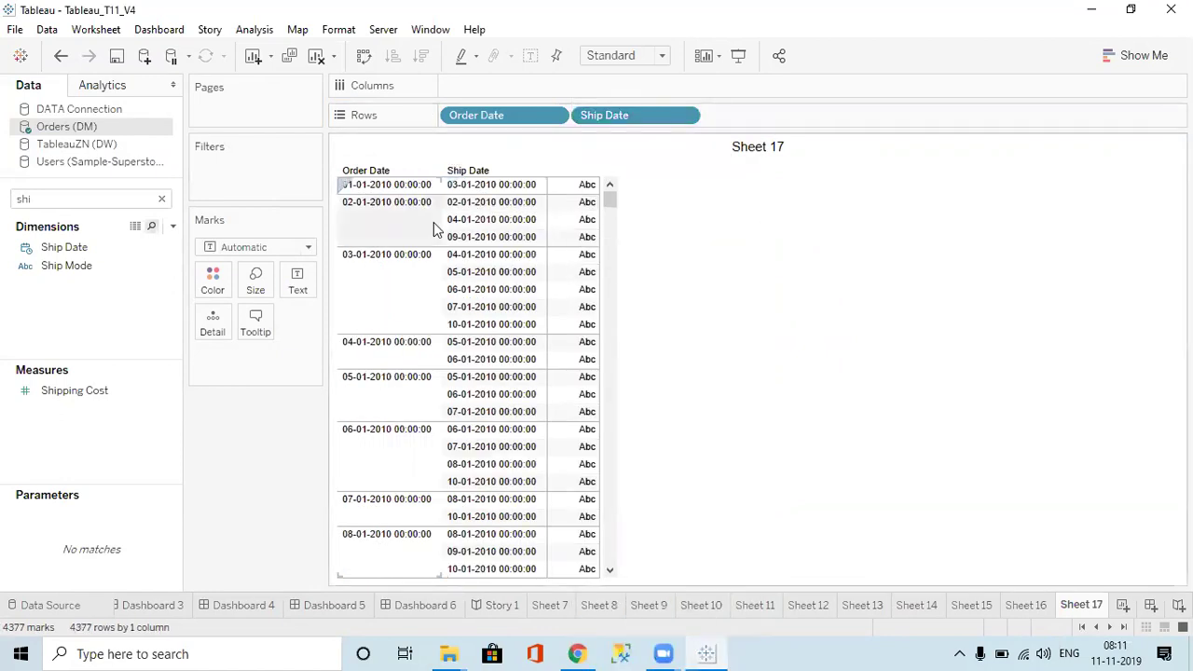
# Find the Datediff measure by searching "date" and add it to the table as its text values
pyautogui.click(69, 204)
pyautogui.doubleClick(70, 204)
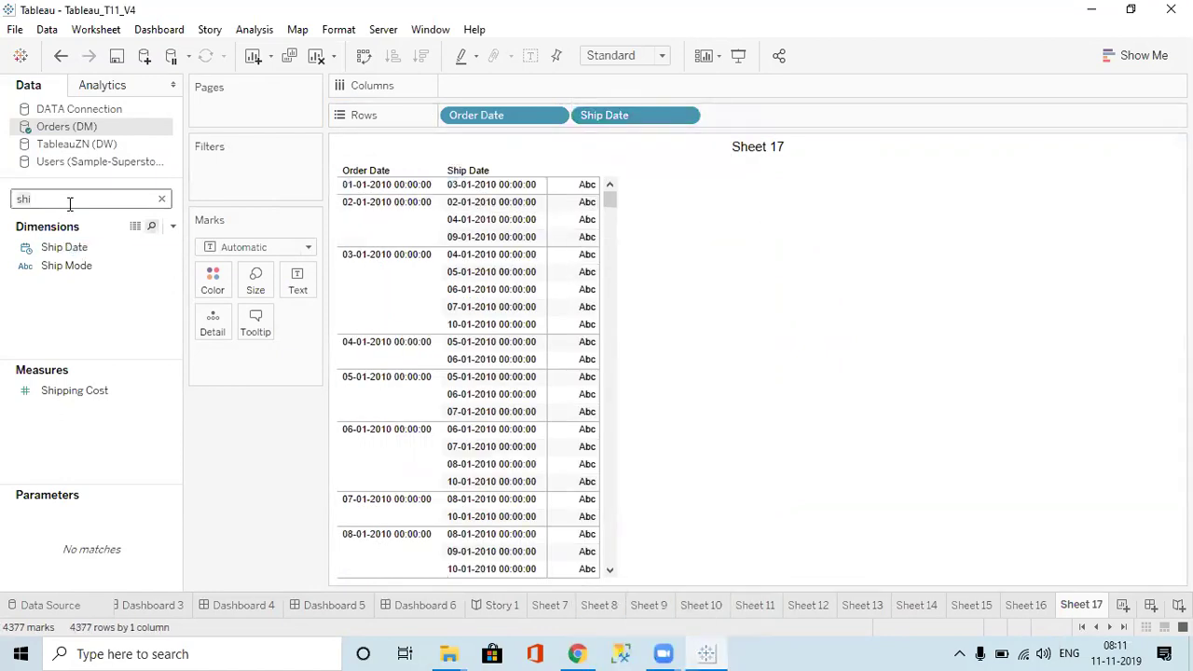
pyautogui.write('date')
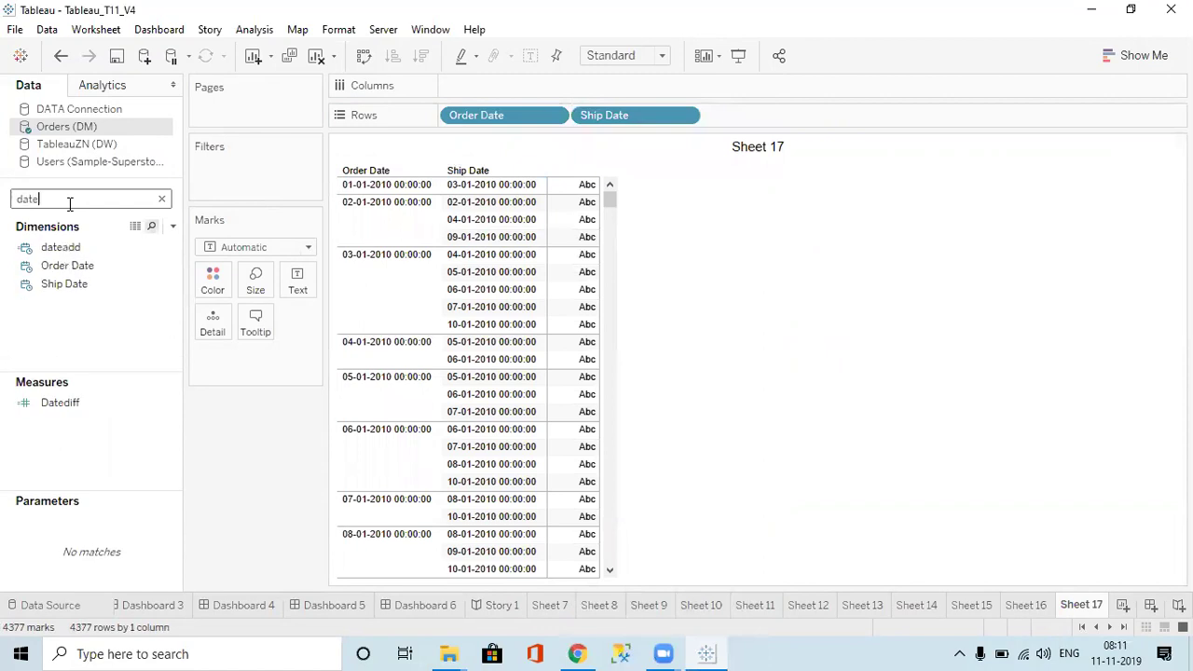
pyautogui.moveTo(61, 247); pyautogui.dragTo(571, 291)
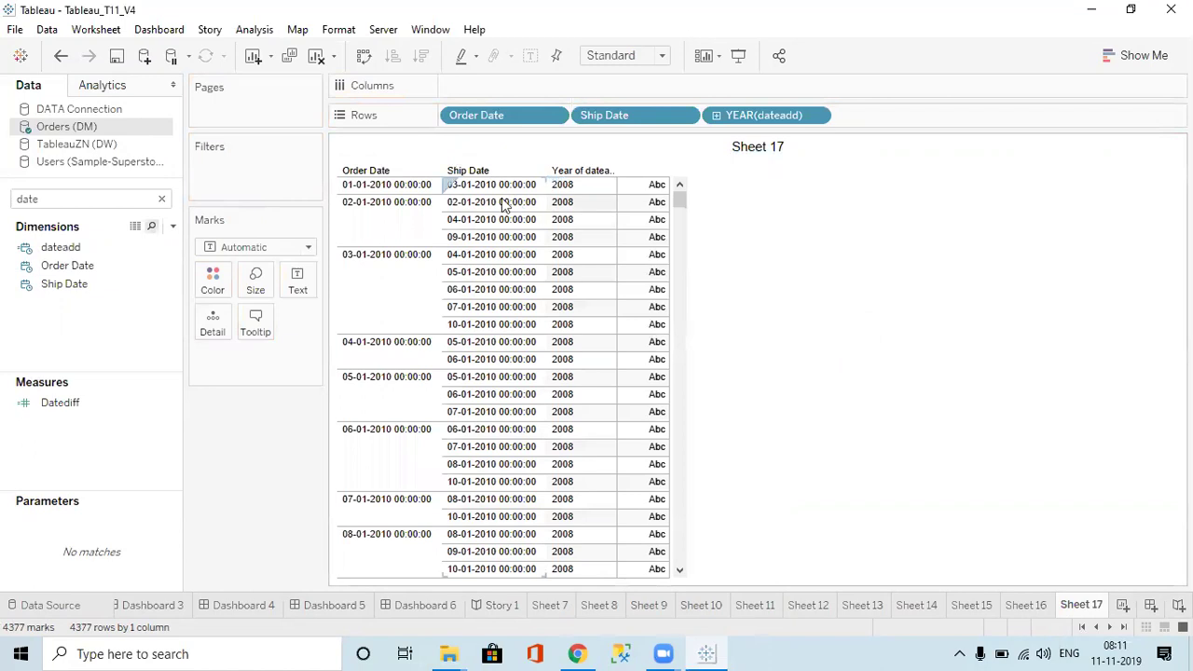
pyautogui.moveTo(790, 116); pyautogui.dragTo(84, 296)
pyautogui.click(96, 199)
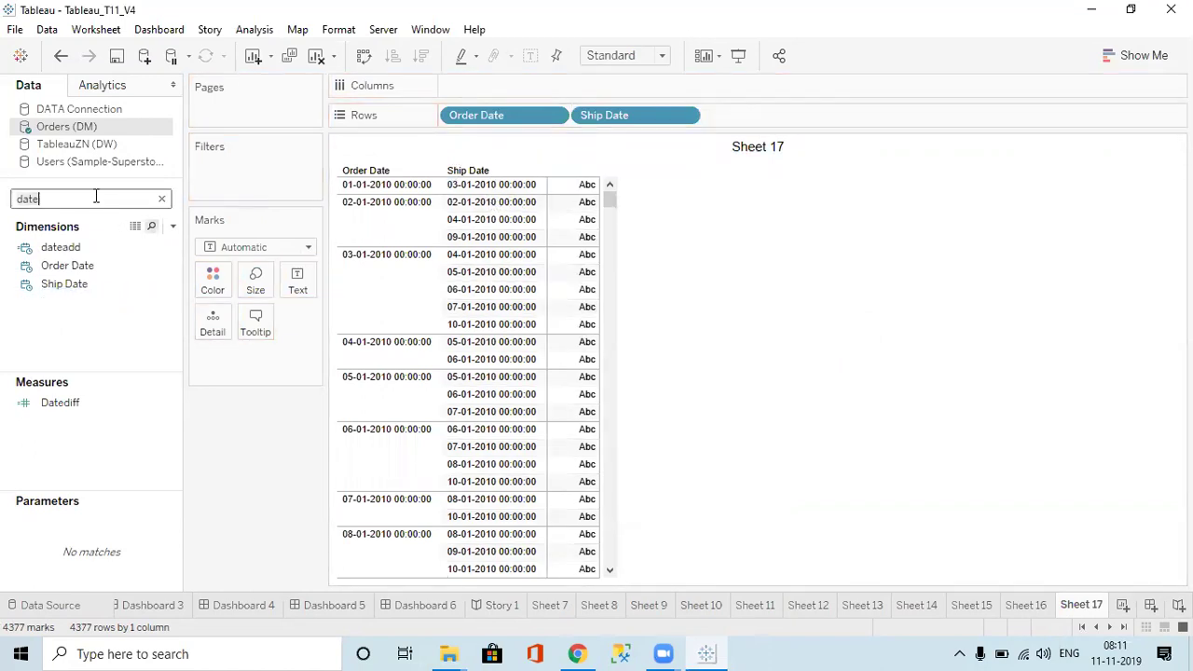
pyautogui.click(74, 403)
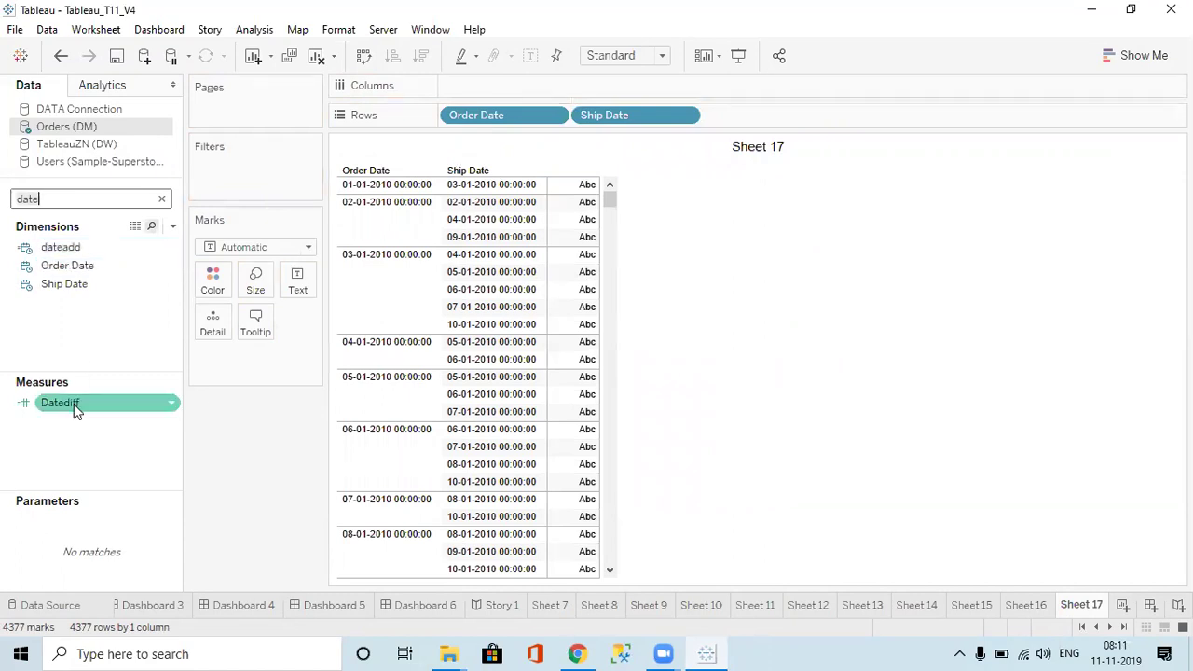
pyautogui.doubleClick(77, 410)
pyautogui.click(66, 401)
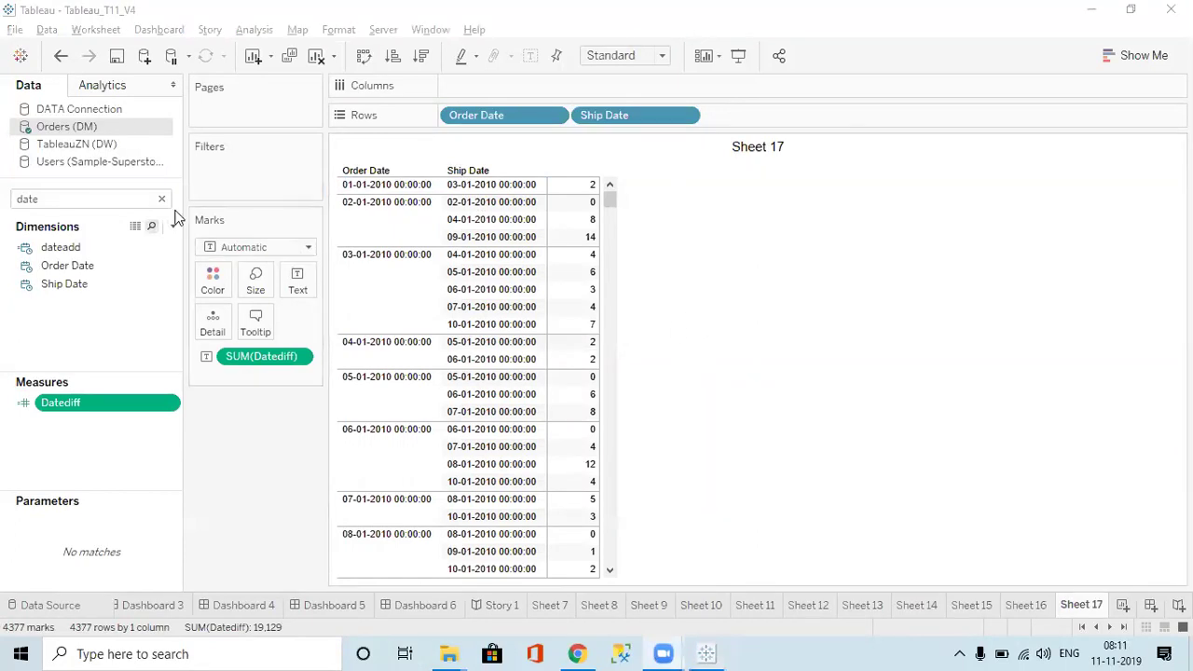
# Create a calculated field named datename and bring up the description of DATENAME among the Date functions
pyautogui.click(172, 227)
pyautogui.click(140, 246)
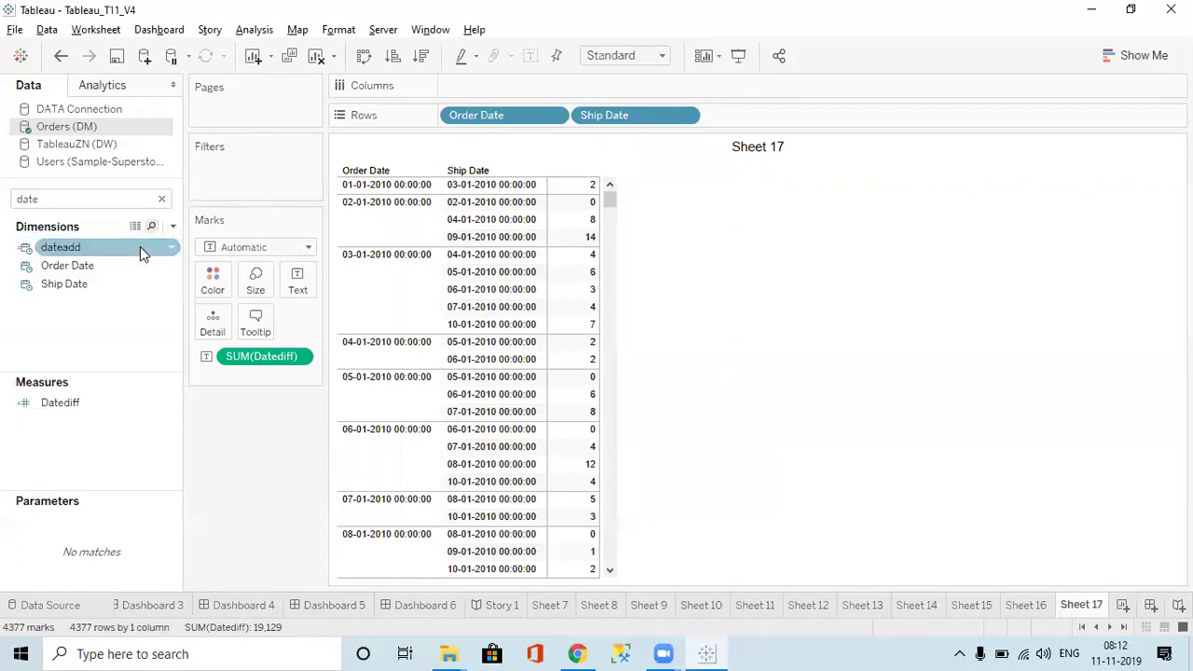
pyautogui.click(769, 166)
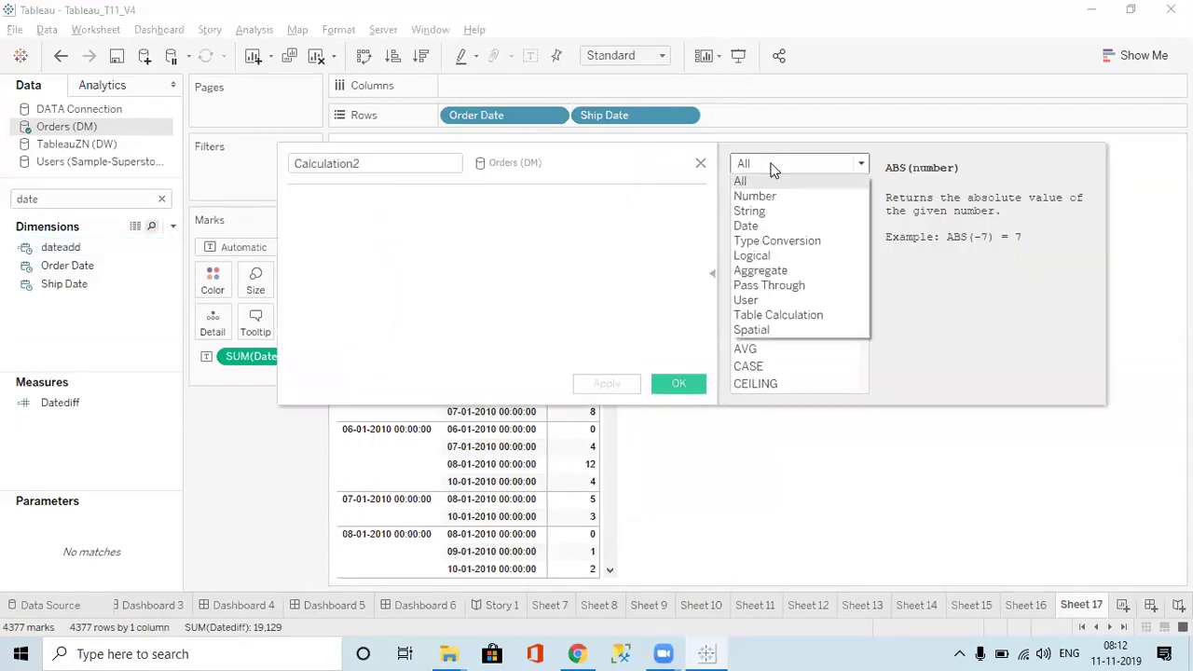
pyautogui.click(756, 227)
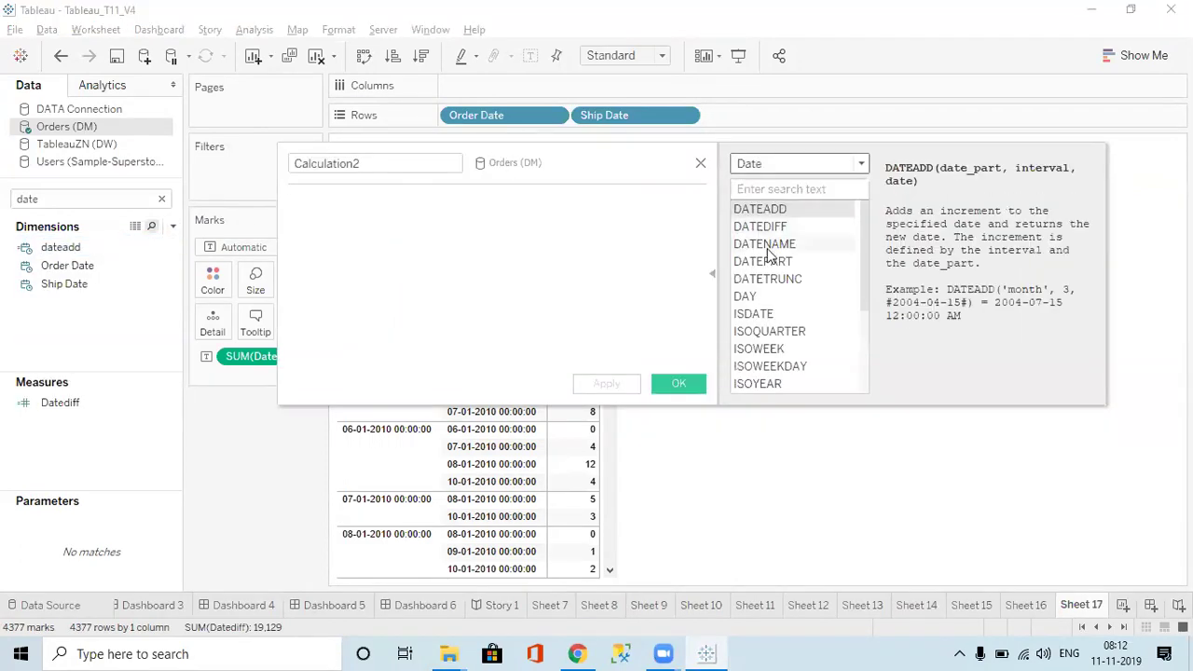
pyautogui.click(766, 246)
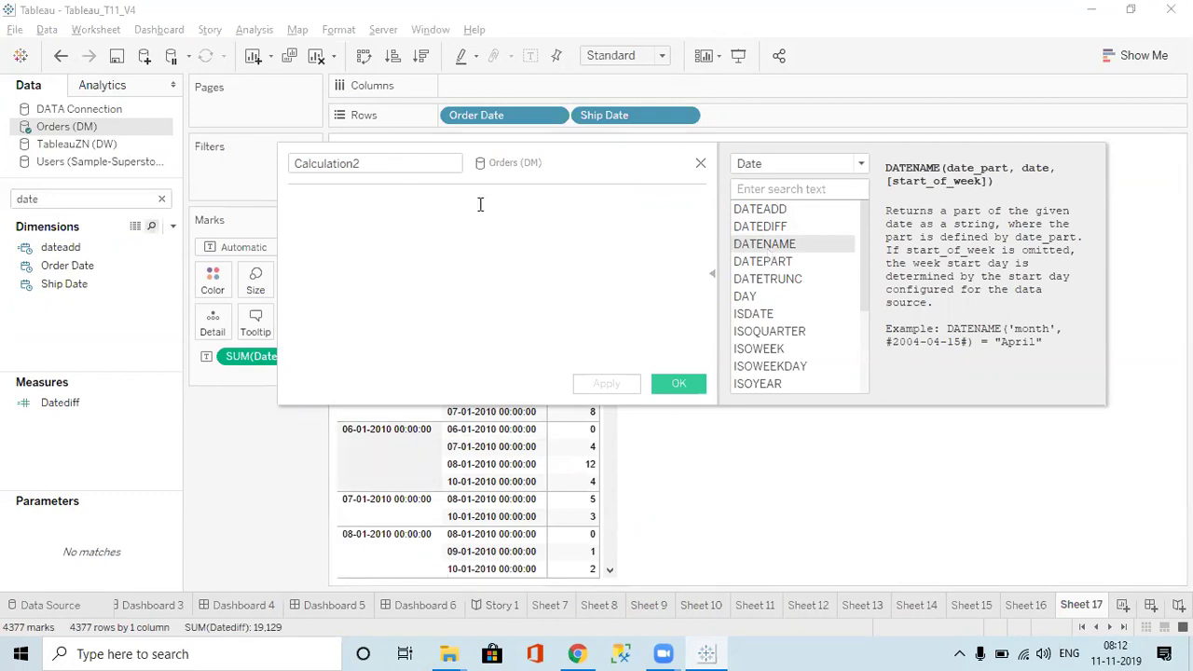
pyautogui.doubleClick(419, 163)
pyautogui.write('datename')
# Insert the DATENAME function in the formula with 'month' as its date part
pyautogui.click(339, 209)
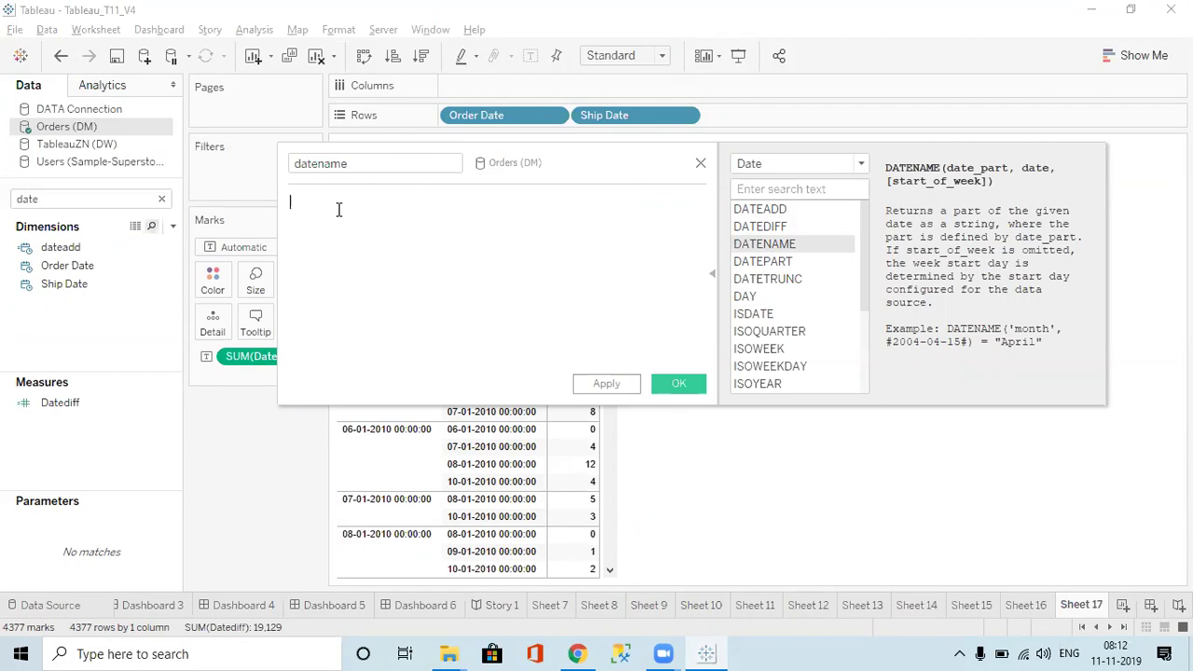
pyautogui.write('date')
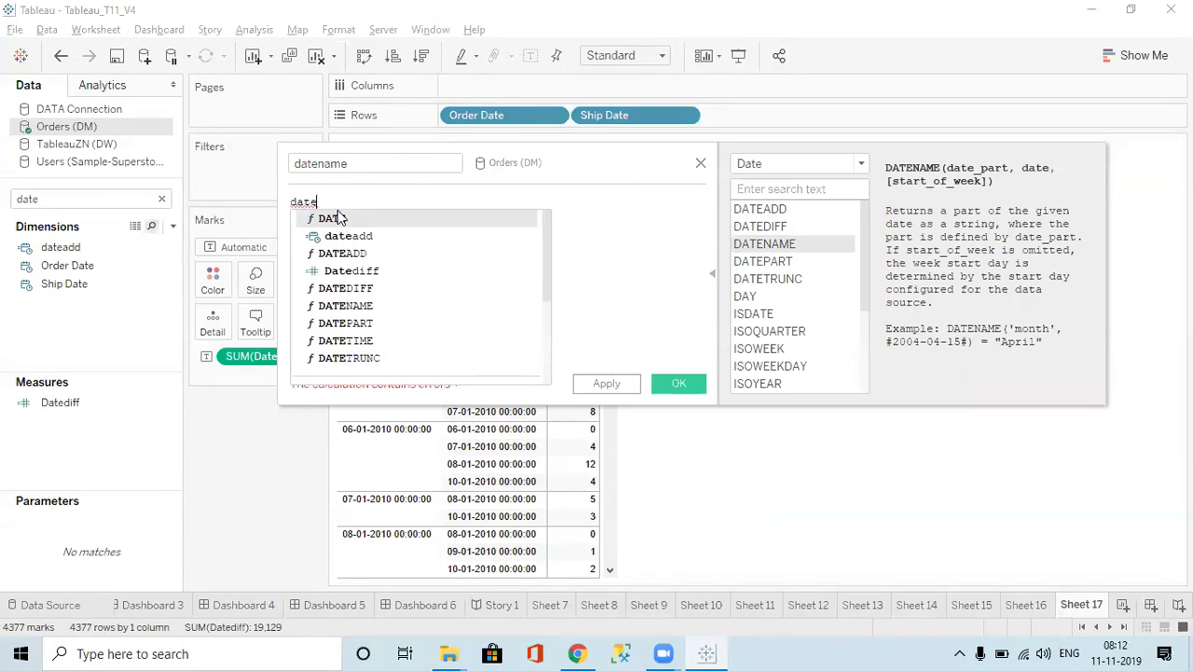
pyautogui.press('Down')
pyautogui.press('Down')
pyautogui.press('Down')
pyautogui.press('Down')
pyautogui.press('Down')
pyautogui.press('Return')
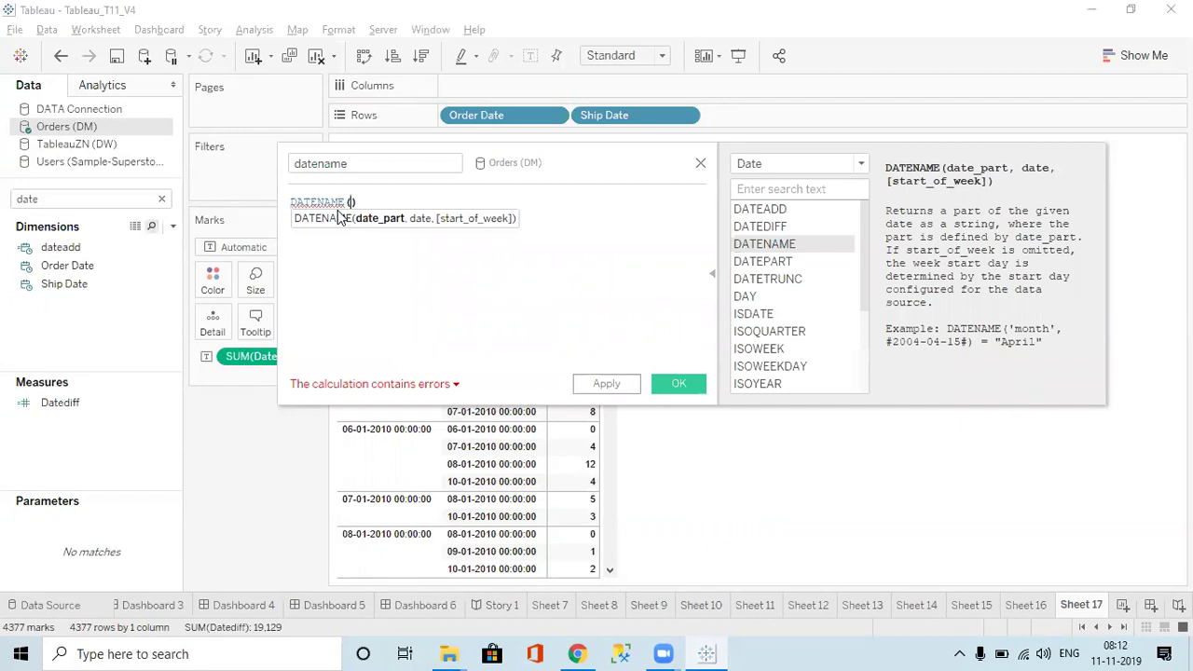
pyautogui.write("'month'")
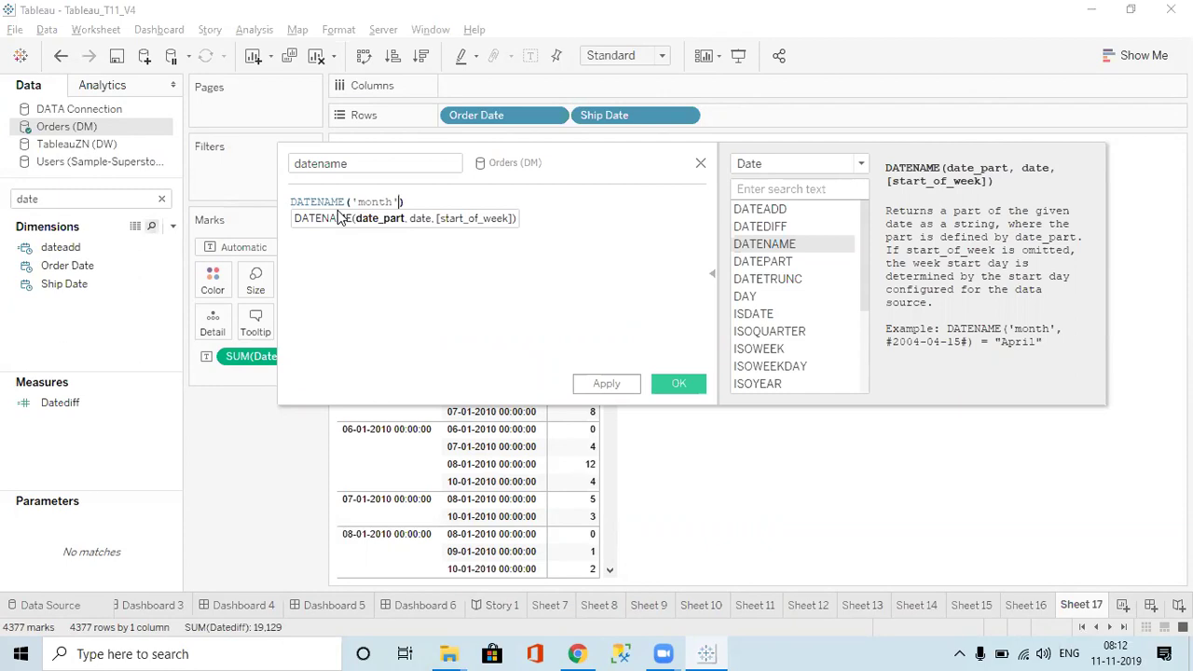
# Complete the DATENAME formula with [Order Date] as its date argument
pyautogui.write(', ')
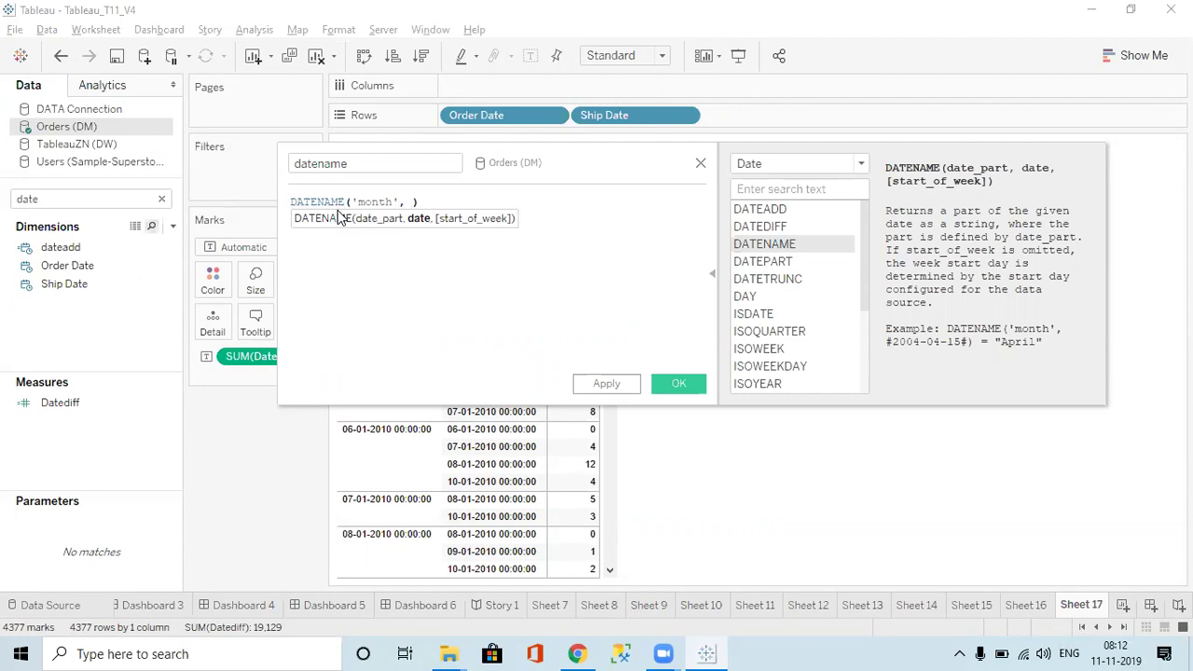
pyautogui.write('or')
pyautogui.press('Down')
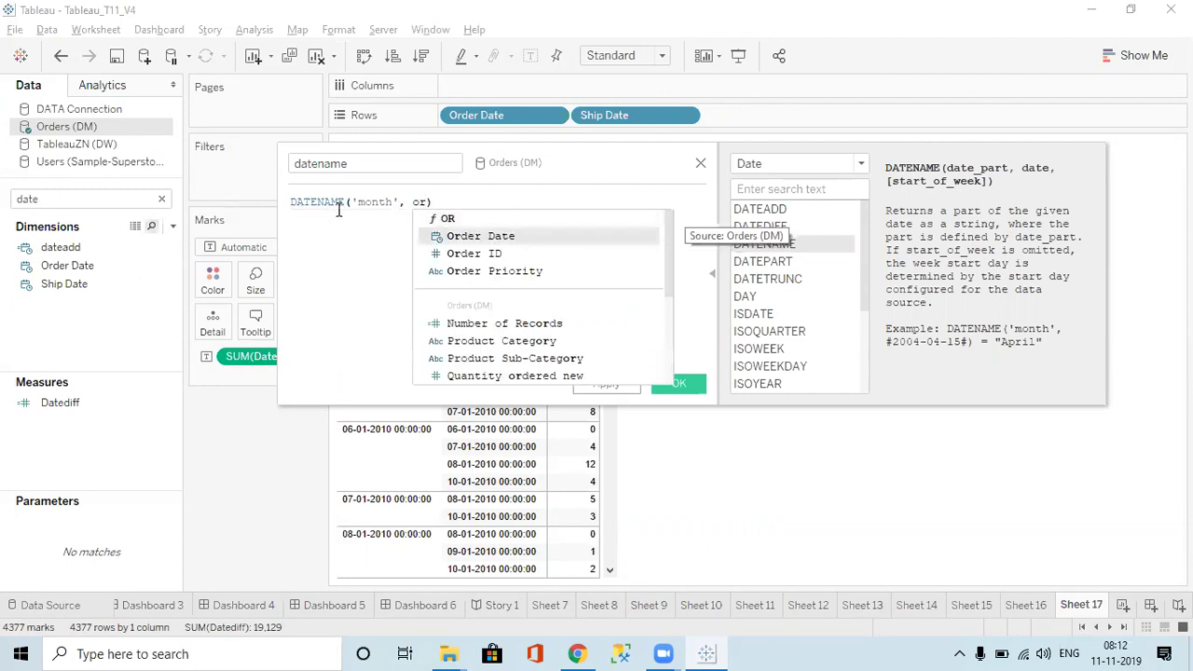
pyautogui.press('Return')
pyautogui.write(')')
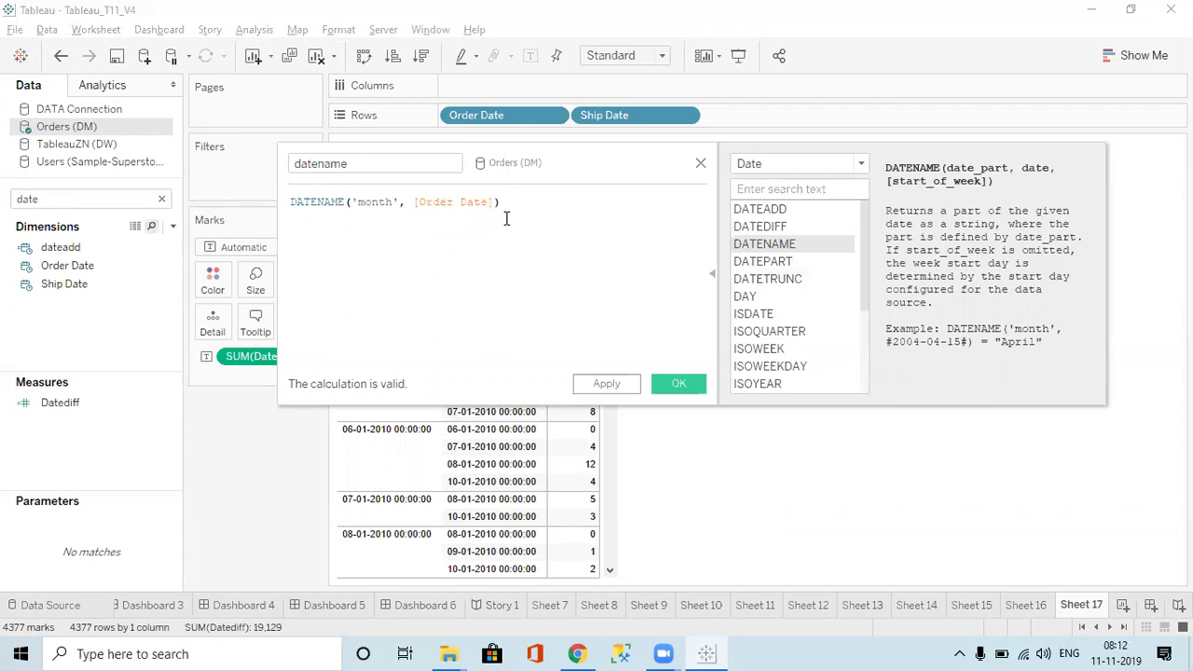
# Change the DATENAME date part to 'day', apply the calculation and save the field
pyautogui.click(396, 202)
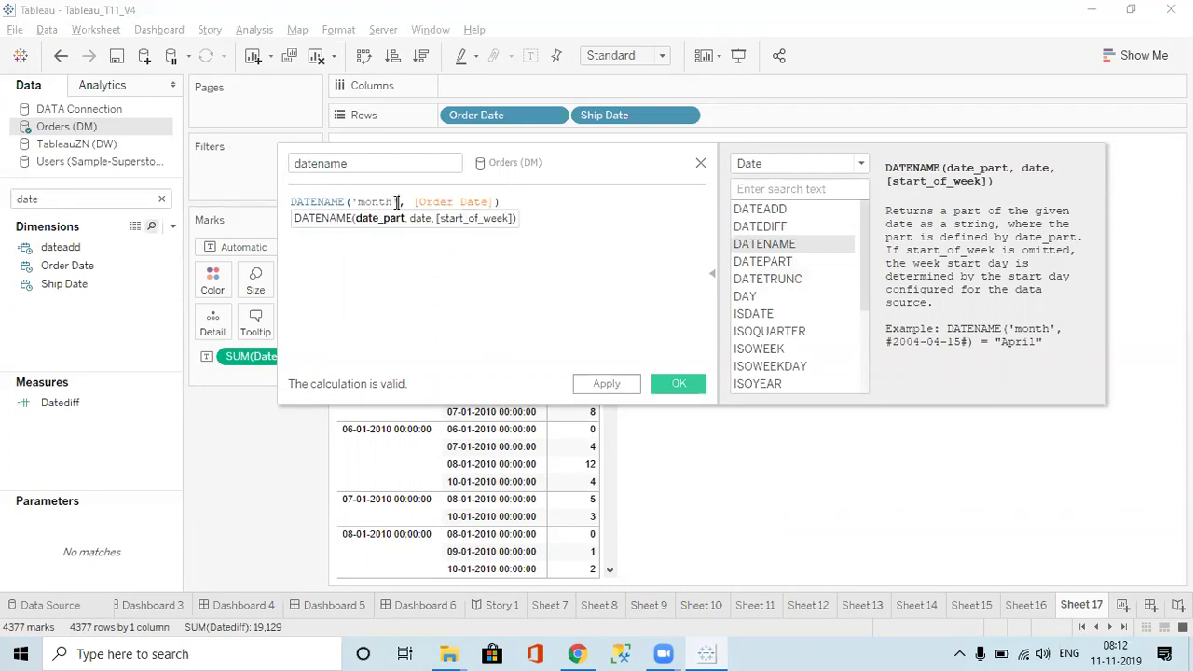
pyautogui.press('BackSpace')
pyautogui.press('BackSpace')
pyautogui.press('BackSpace')
pyautogui.press('BackSpace')
pyautogui.press('BackSpace')
pyautogui.write('day')
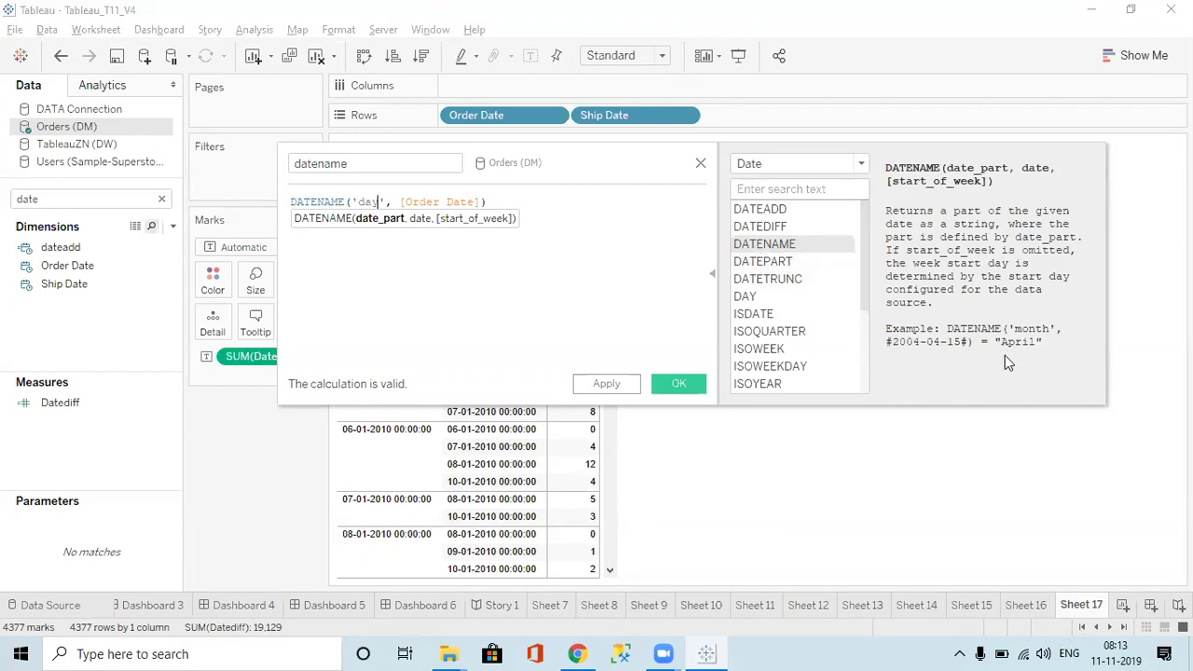
pyautogui.click(602, 389)
pyautogui.click(676, 385)
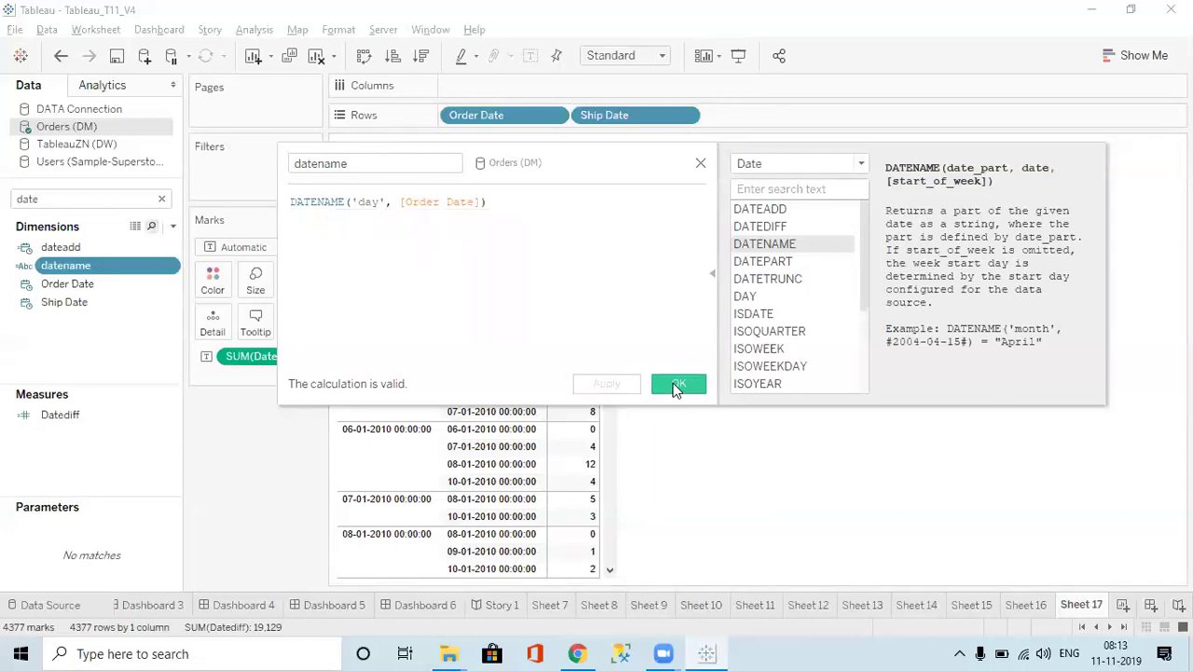
# Add datename to Rows and move it after Ship Date
pyautogui.doubleClick(84, 266)
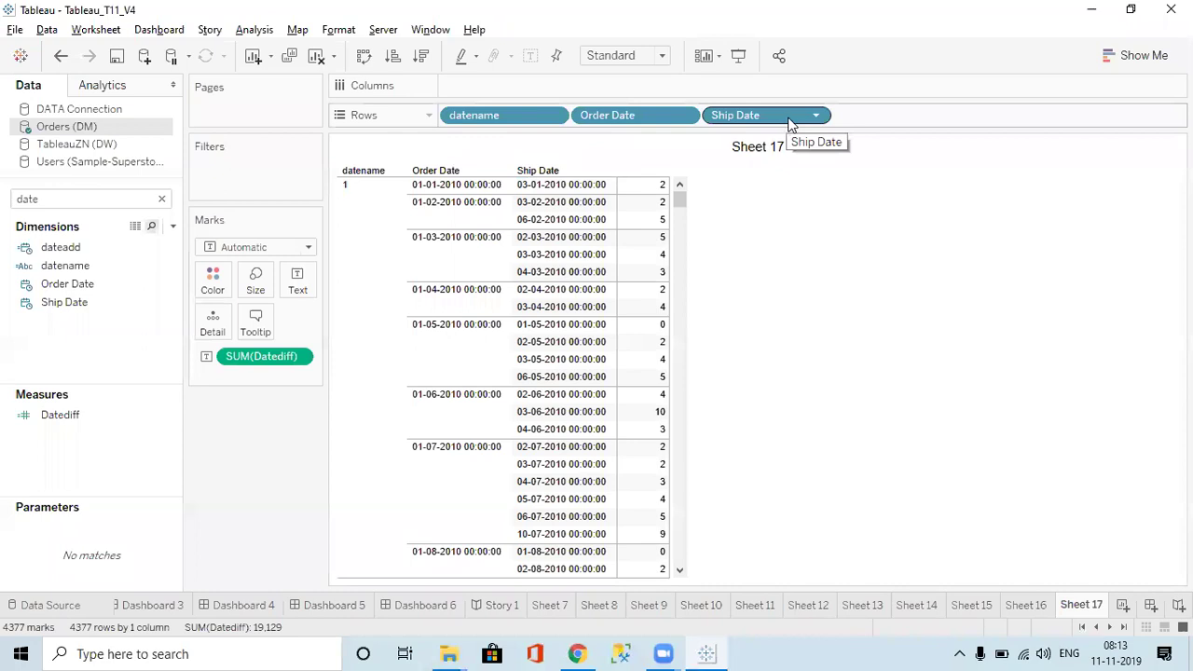
pyautogui.click(817, 115)
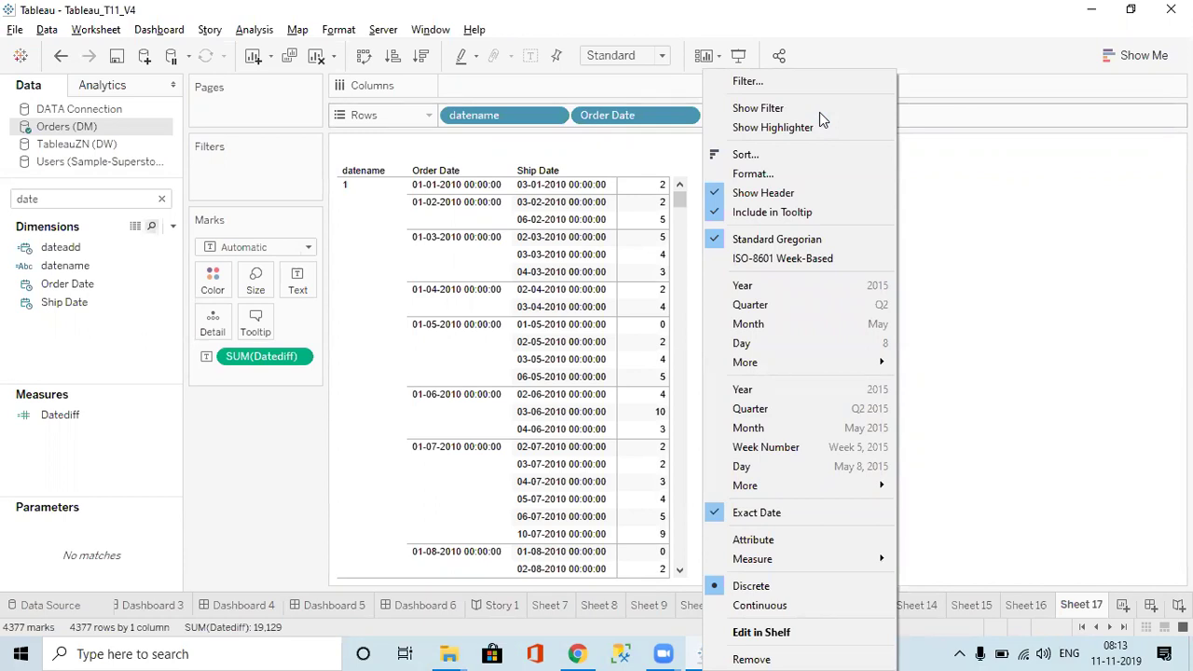
pyautogui.click(971, 177)
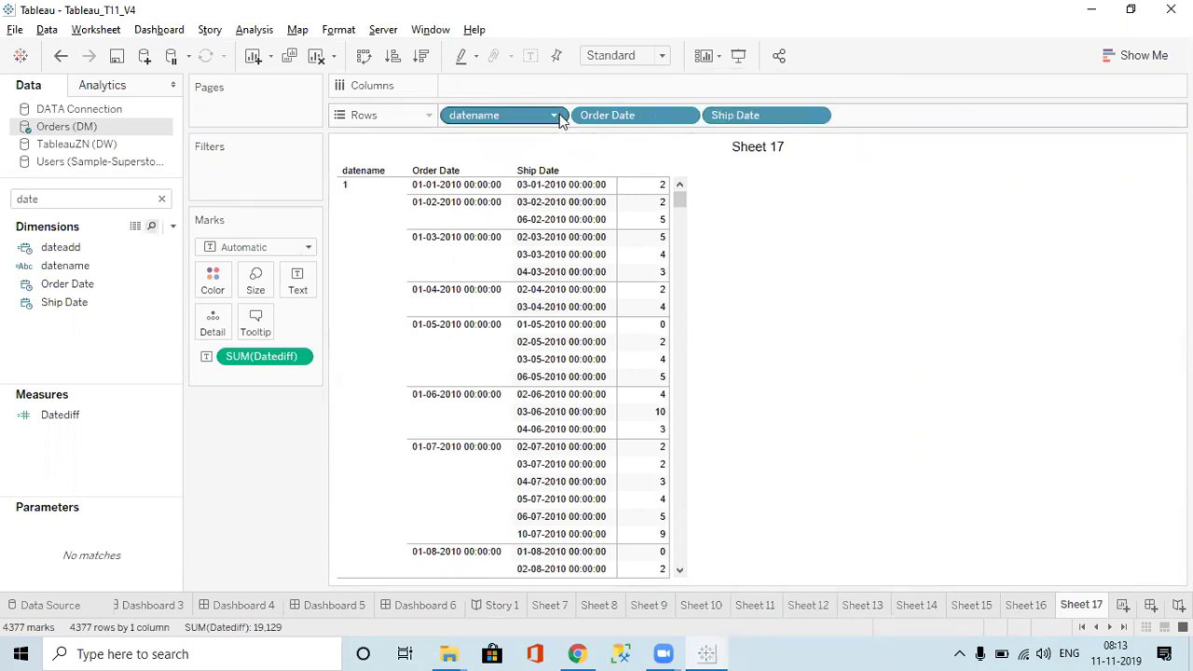
pyautogui.moveTo(525, 117); pyautogui.dragTo(924, 128)
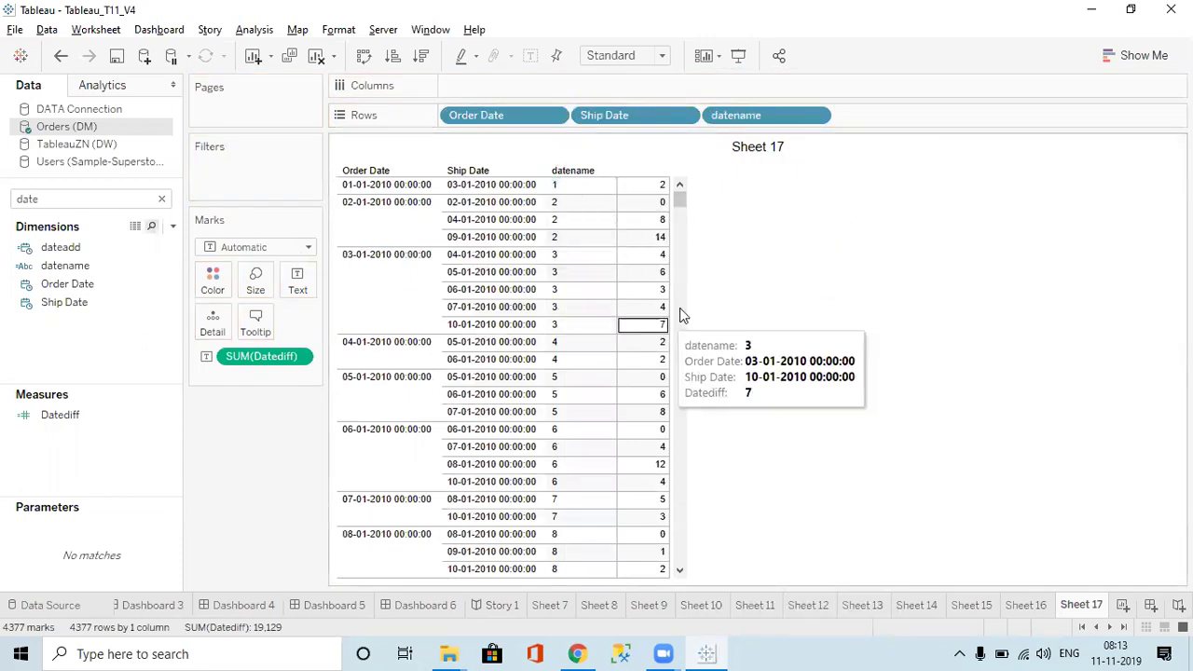
# Edit the datename field to use 'month' as its date part, apply the change and save it
pyautogui.click(79, 270)
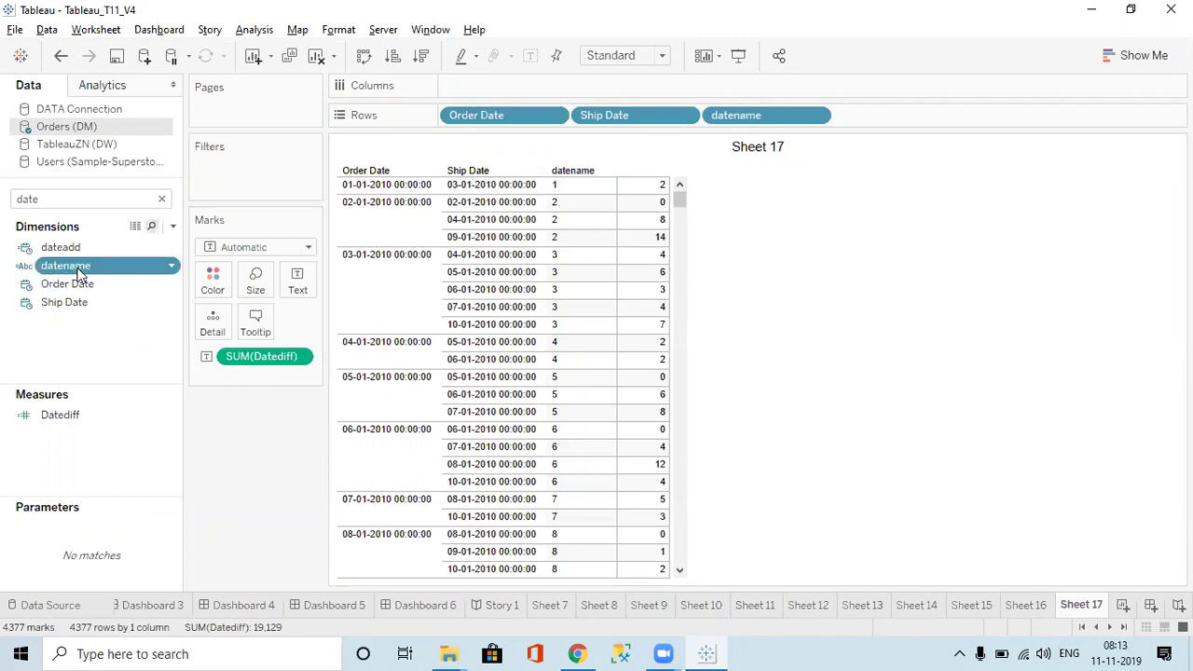
pyautogui.rightClick(78, 270)
pyautogui.click(118, 106)
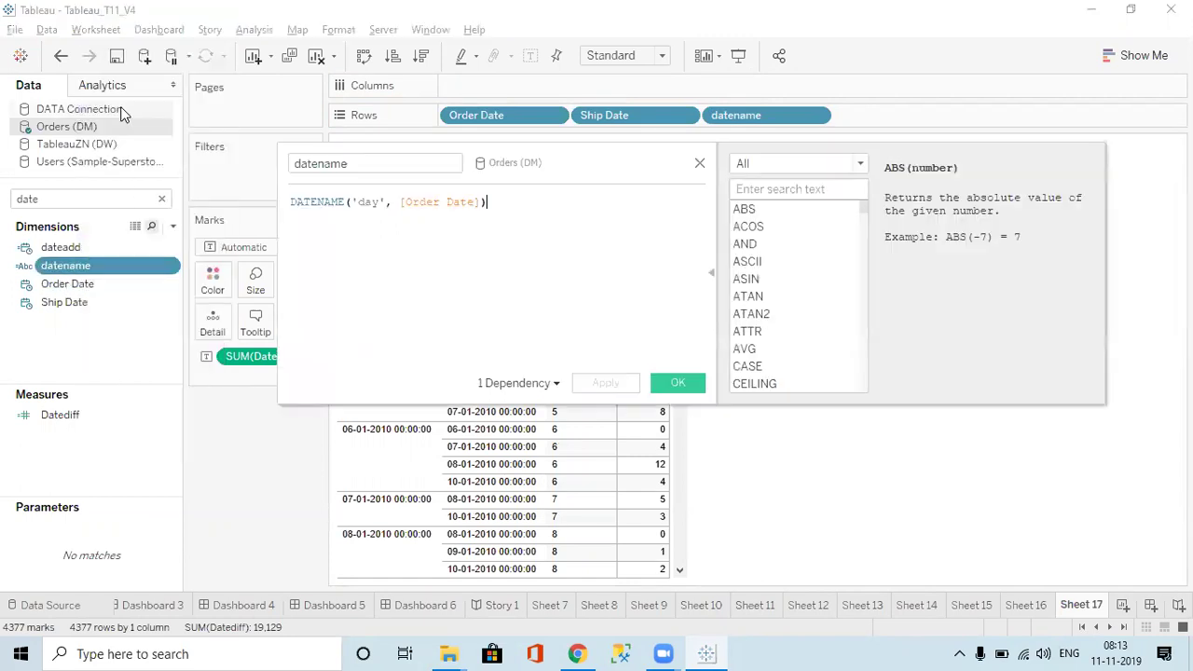
pyautogui.click(380, 202)
pyautogui.press('BackSpace')
pyautogui.press('BackSpace')
pyautogui.press('BackSpace')
pyautogui.write('month')
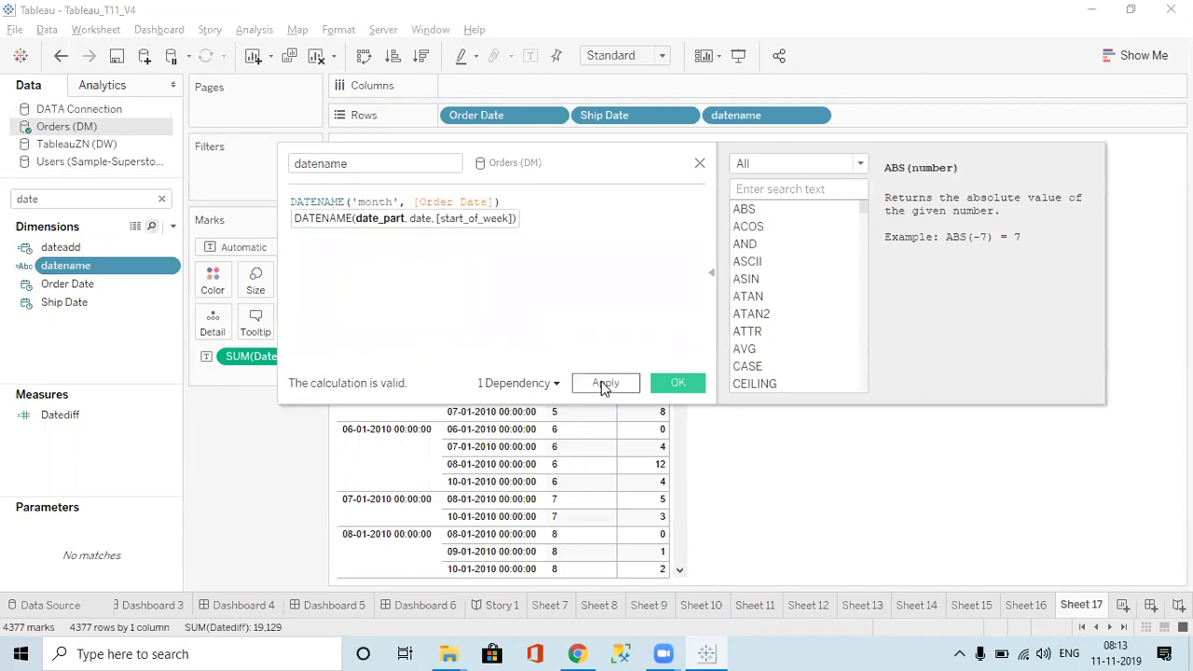
pyautogui.click(603, 387)
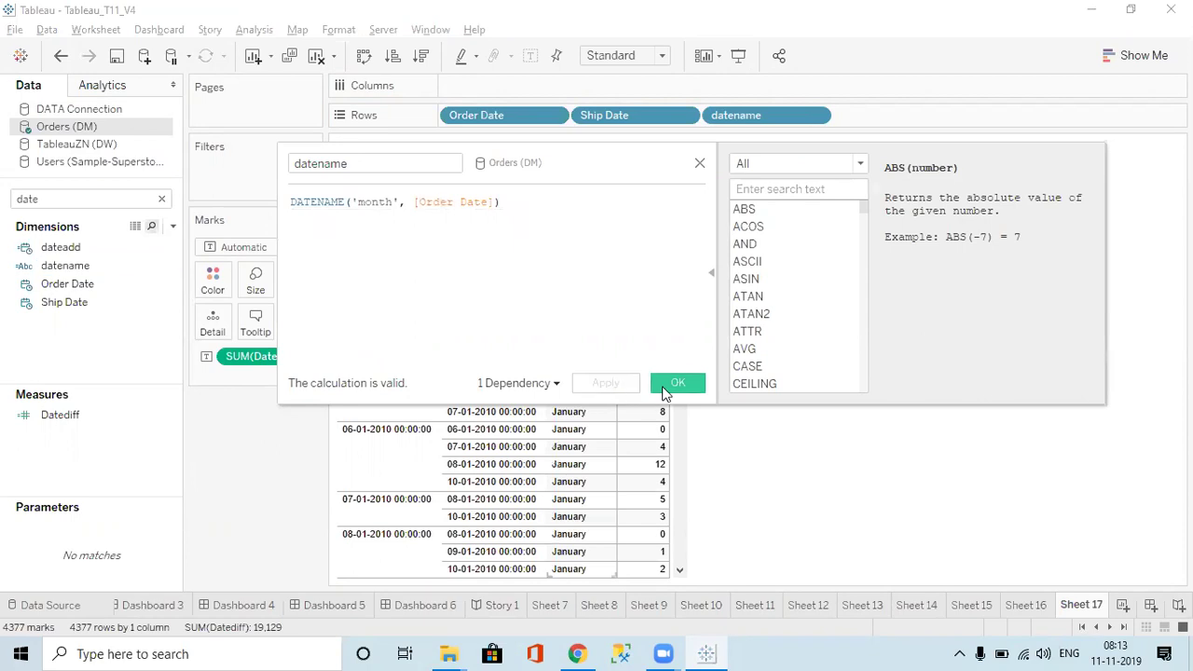
pyautogui.click(677, 384)
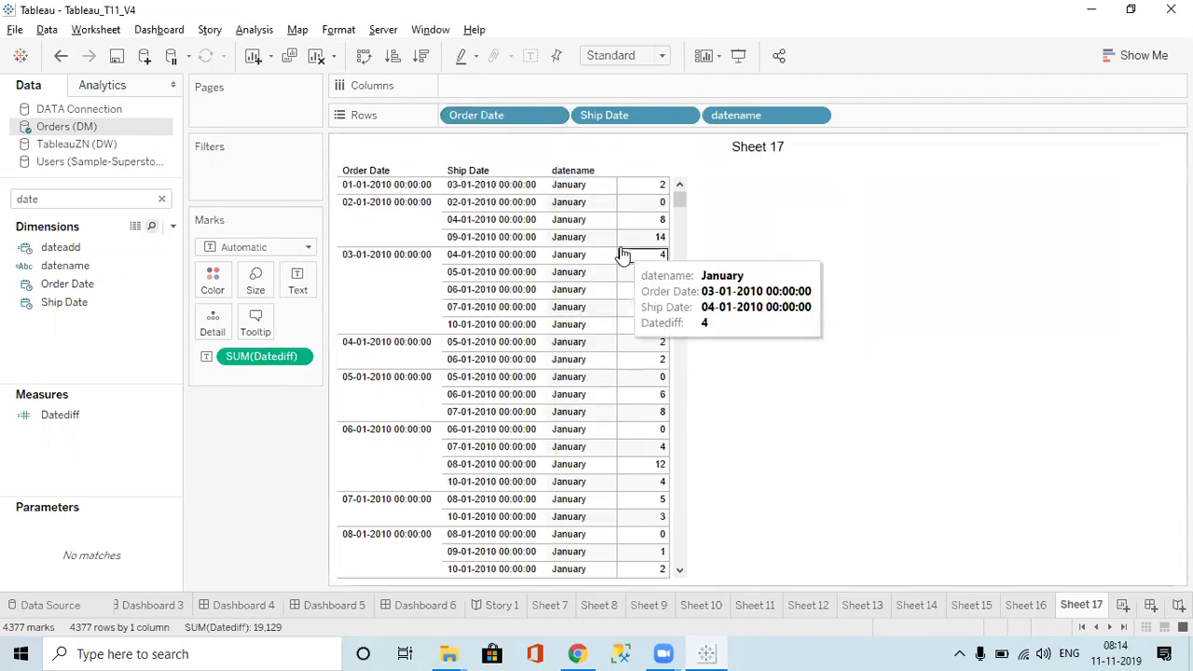
# Start a new calculated field in Orders (DM) and name it Datepart
pyautogui.click(172, 225)
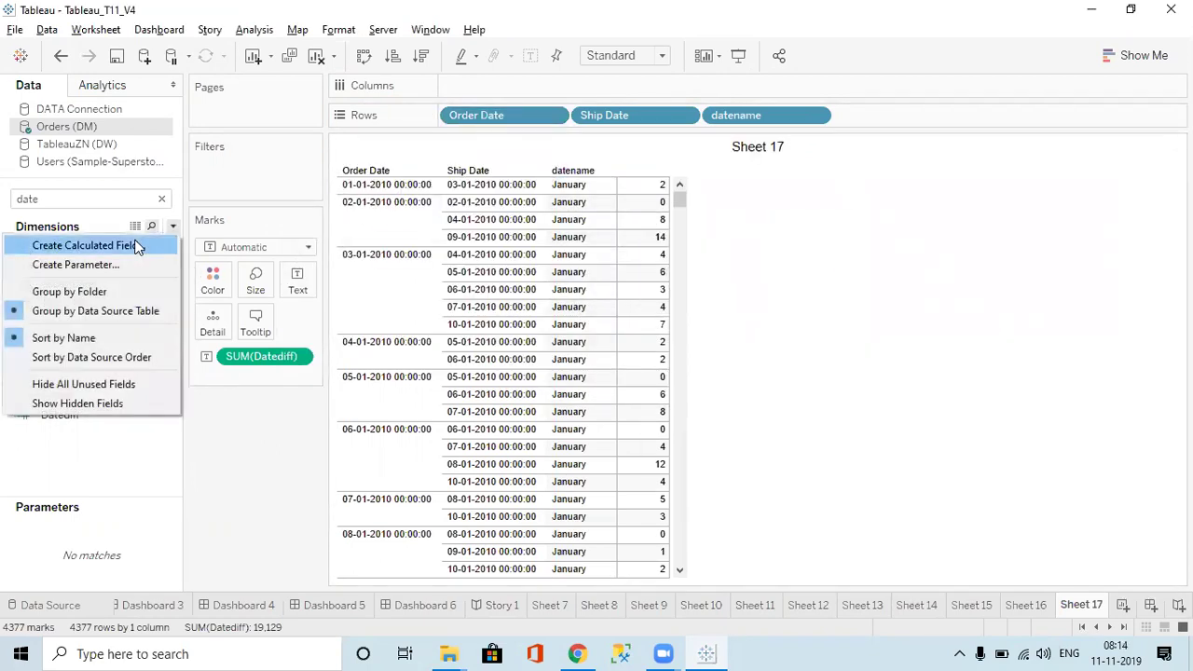
pyautogui.click(114, 246)
pyautogui.write('Date')
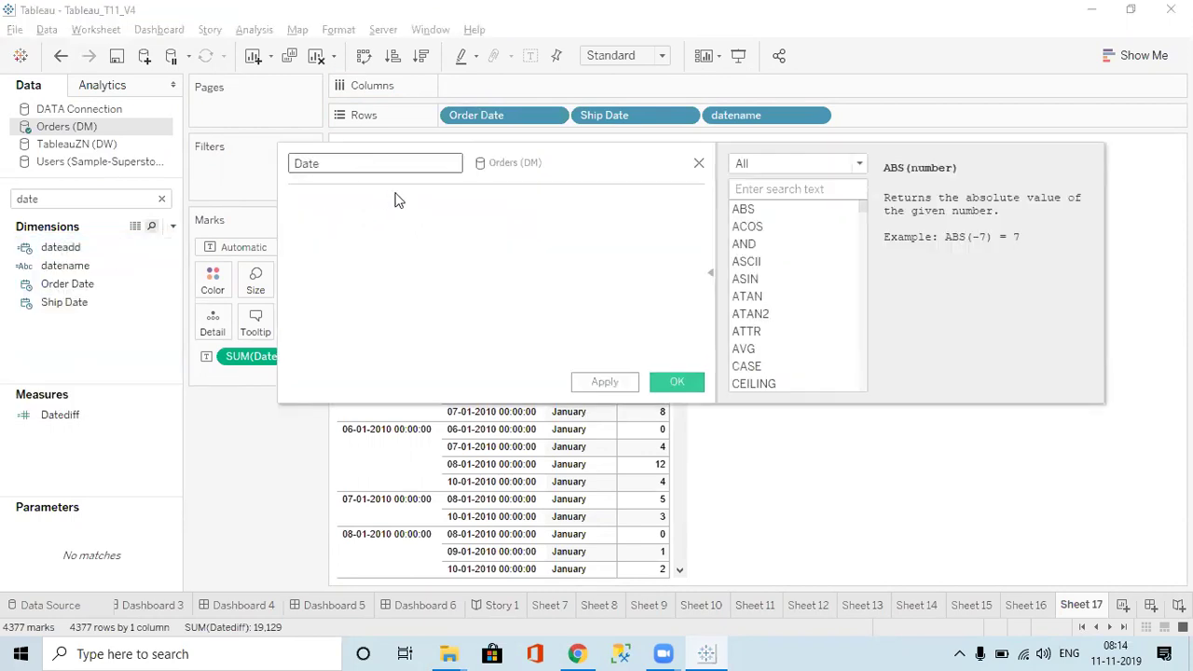
pyautogui.write('part')
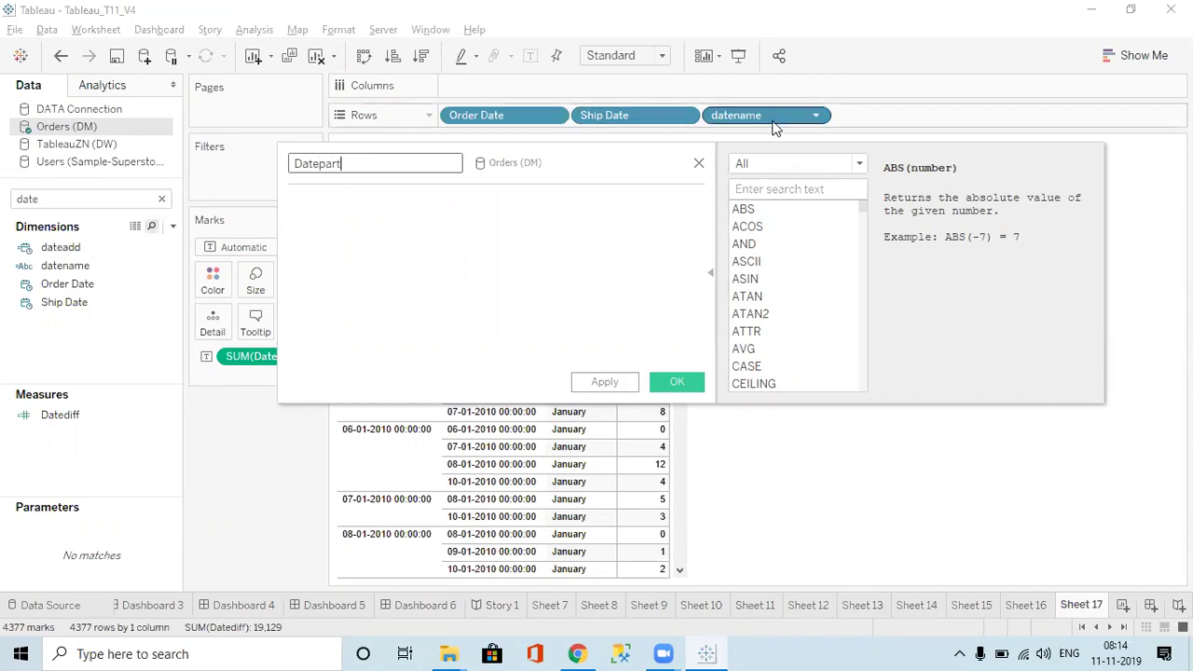
# Insert the DATEPART function into the Datepart field's formula
pyautogui.click(410, 226)
pyautogui.write('date')
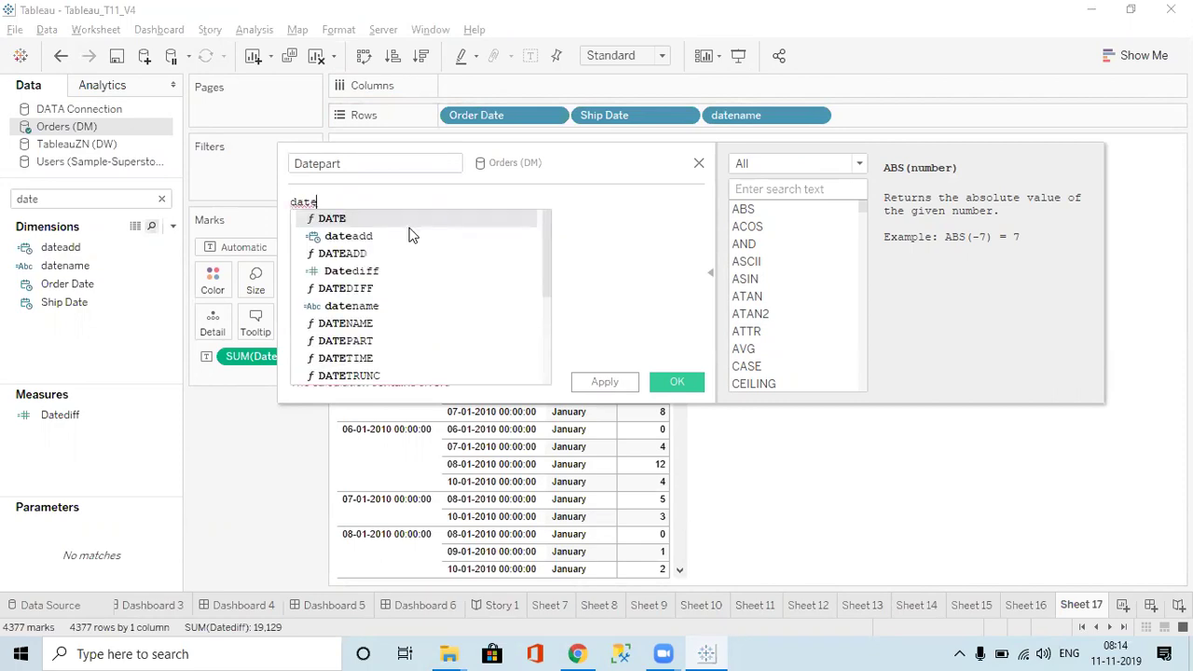
pyautogui.press('Down')
pyautogui.press('Down')
pyautogui.press('Down')
pyautogui.press('Down')
pyautogui.press('Down')
pyautogui.press('Down')
pyautogui.press('Down')
pyautogui.press('Return')
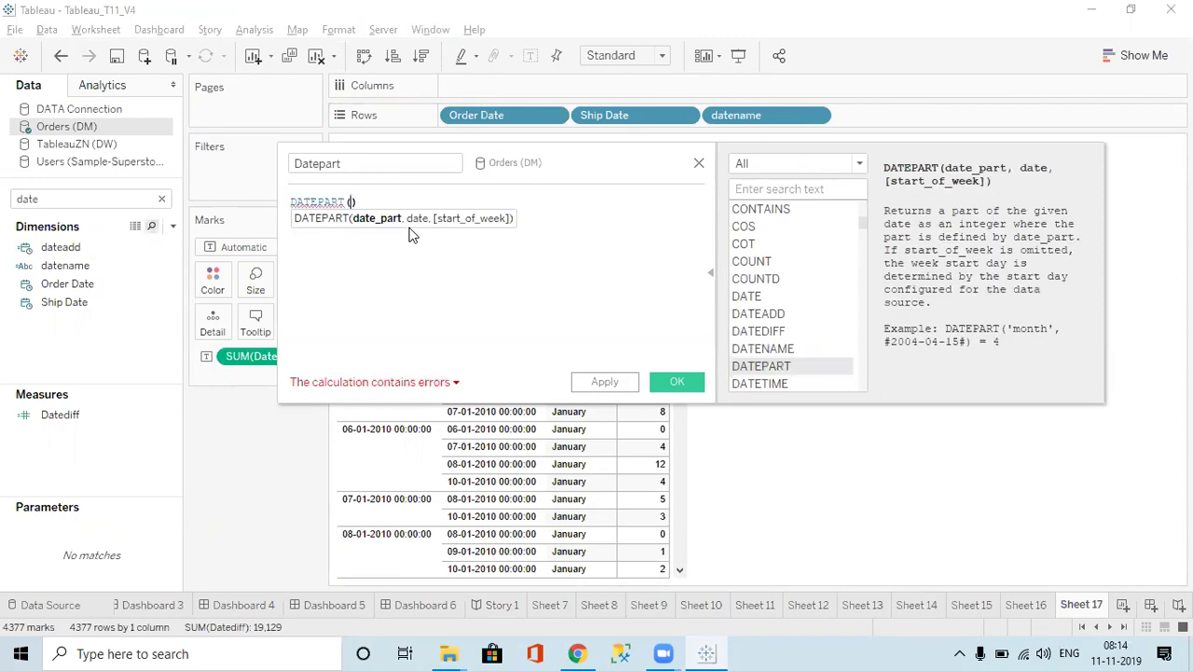
# Enter 'month' as the date part in the DATEPART formula, followed by a comma for the next argument
pyautogui.write("''")
pyautogui.press('Left')
pyautogui.write('mon')
pyautogui.write("', ")
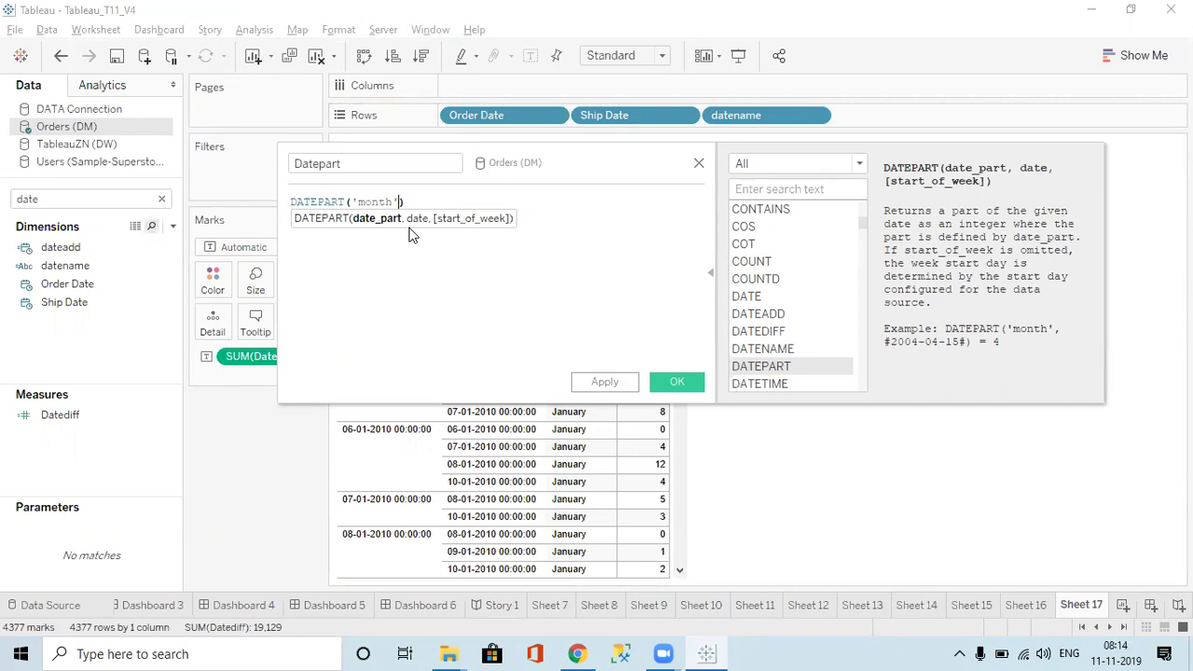
# Complete the DATEPART formula with [Order Date] as its date argument, apply the calculation and save the field
pyautogui.write('or')
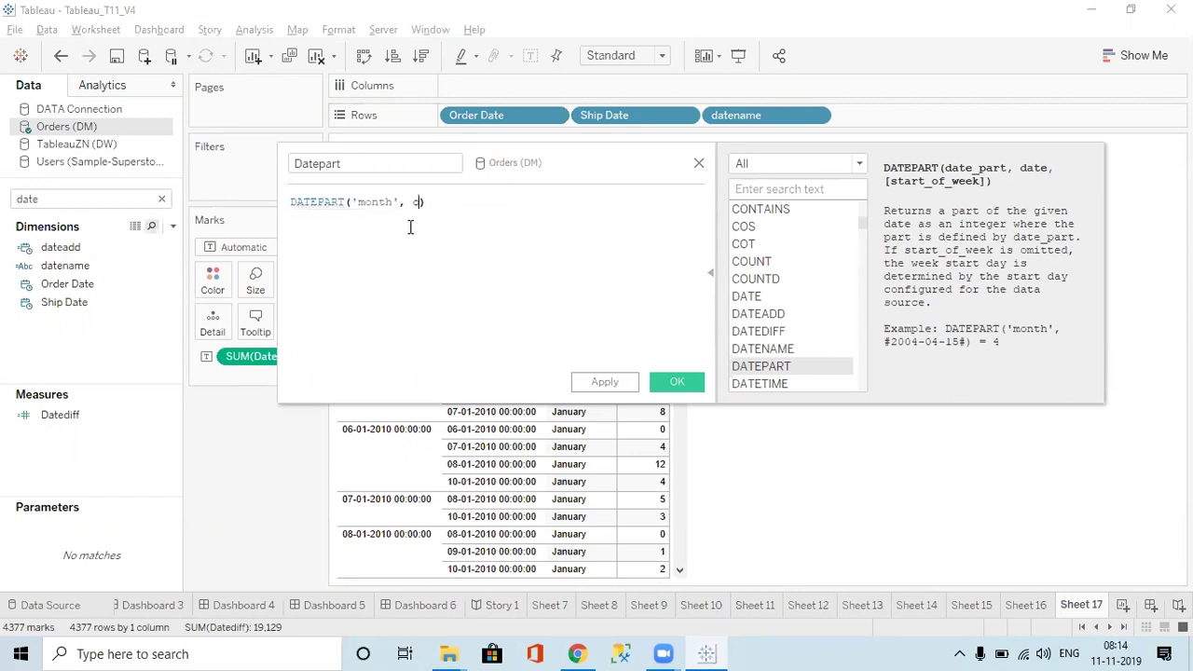
pyautogui.press('Down')
pyautogui.press('Down')
pyautogui.press('Up')
pyautogui.press('Return')
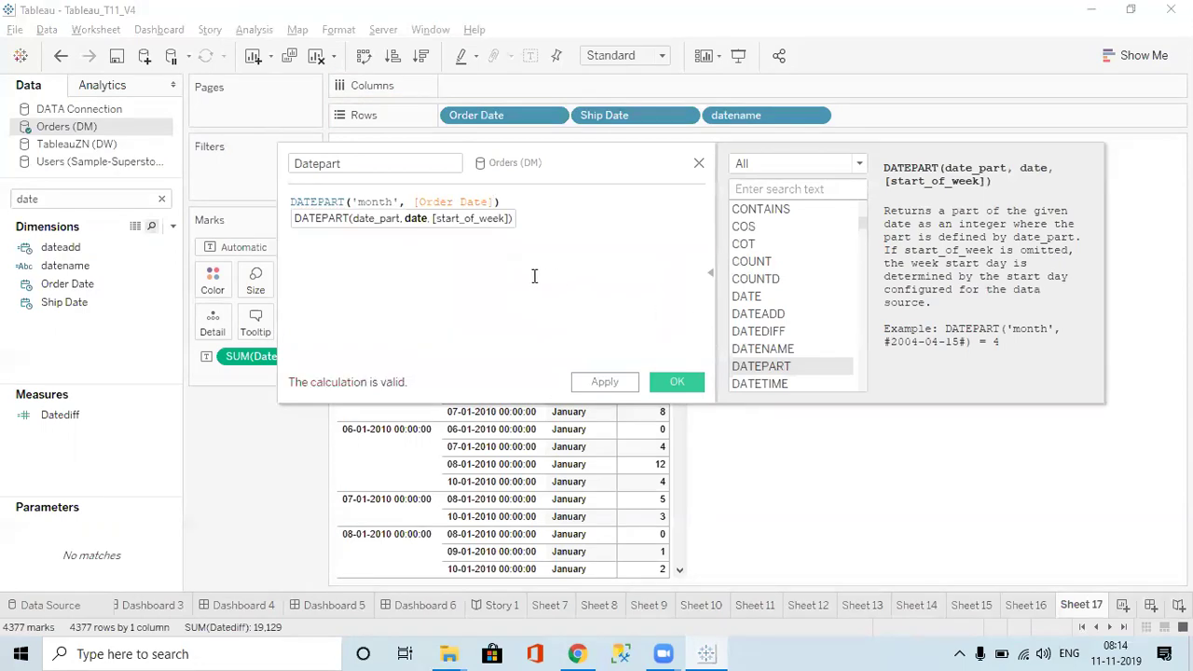
pyautogui.click(612, 390)
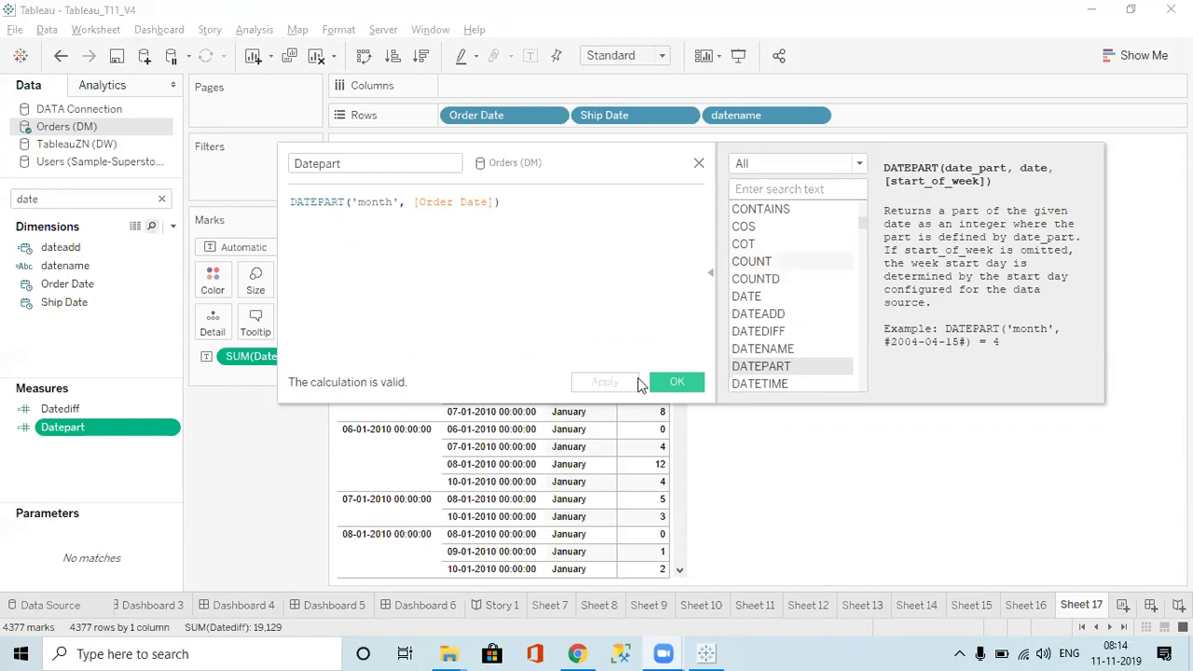
pyautogui.click(673, 382)
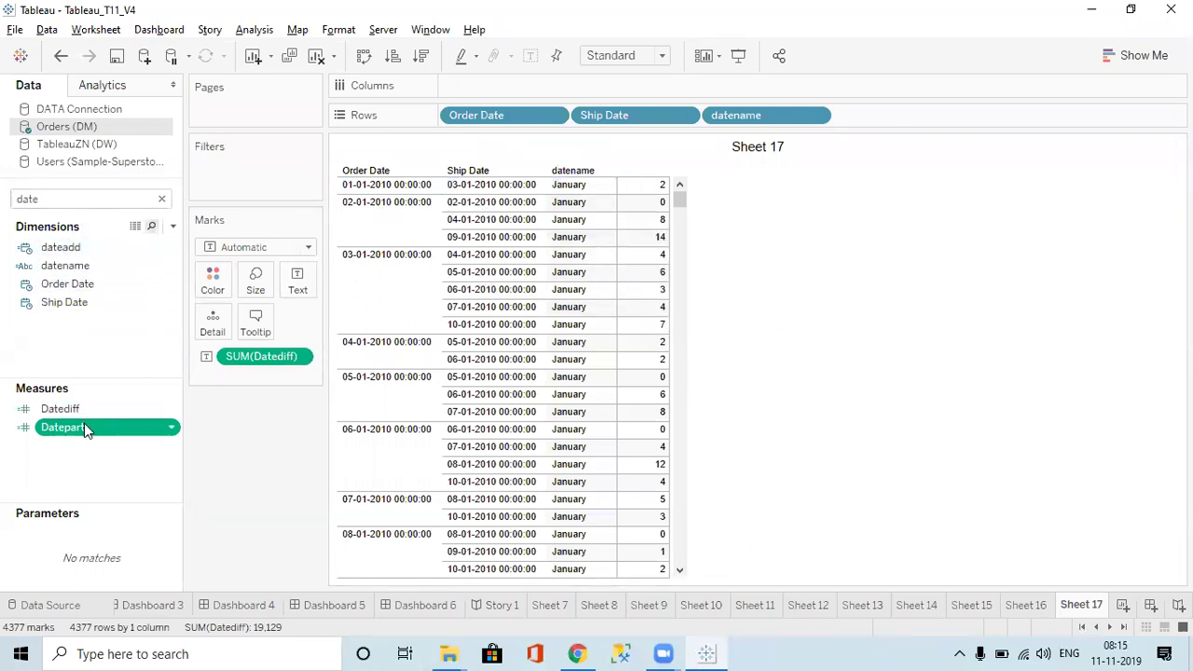
# Add Datepart to Rows after datename as a discrete field and change its aggregation to Attribute
pyautogui.moveTo(70, 428)
pyautogui.mouseDown()
pyautogui.moveTo(492, 266)
pyautogui.moveTo(843, 113)
pyautogui.mouseUp()
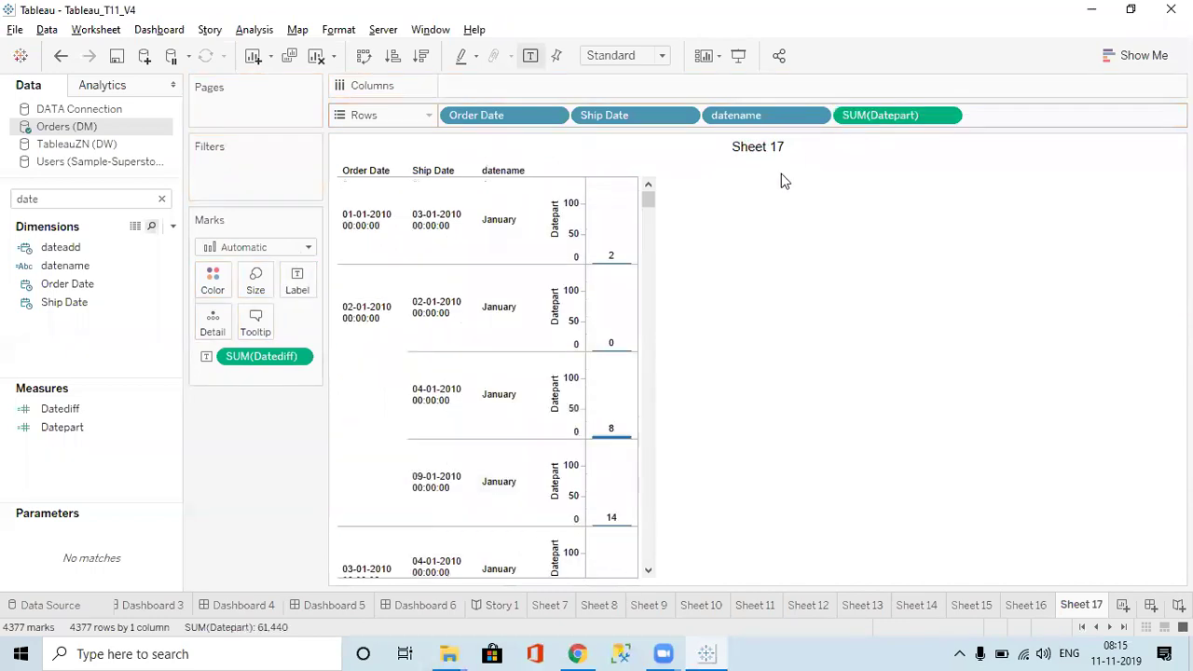
pyautogui.click(947, 115)
pyautogui.click(881, 323)
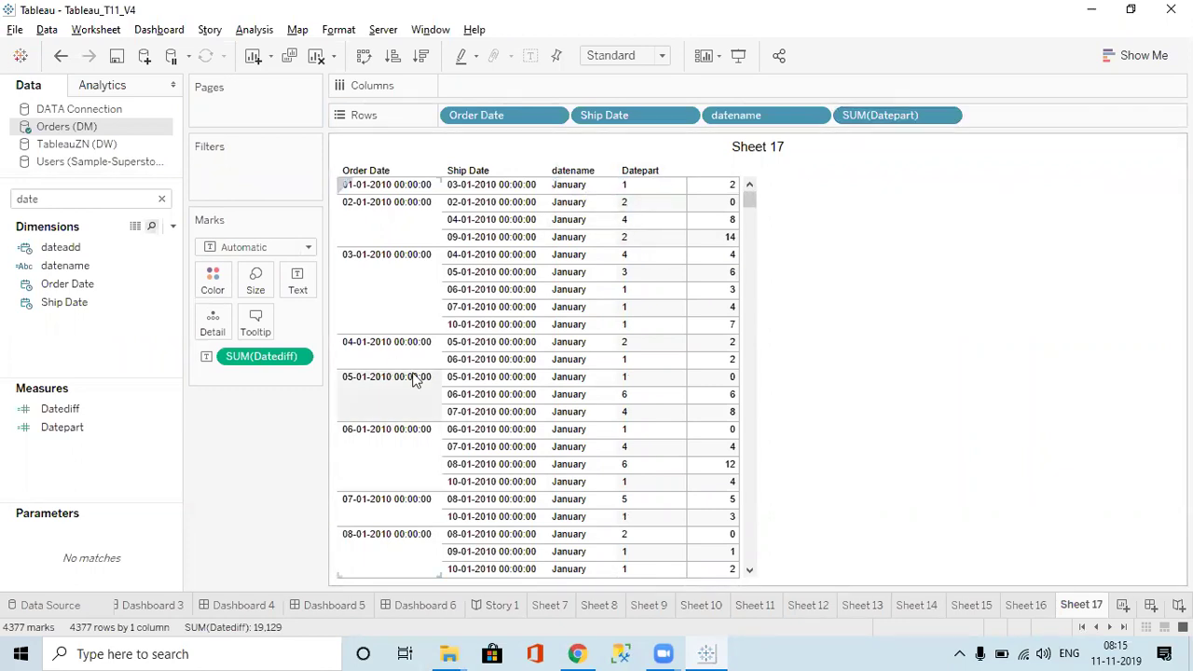
pyautogui.click(948, 118)
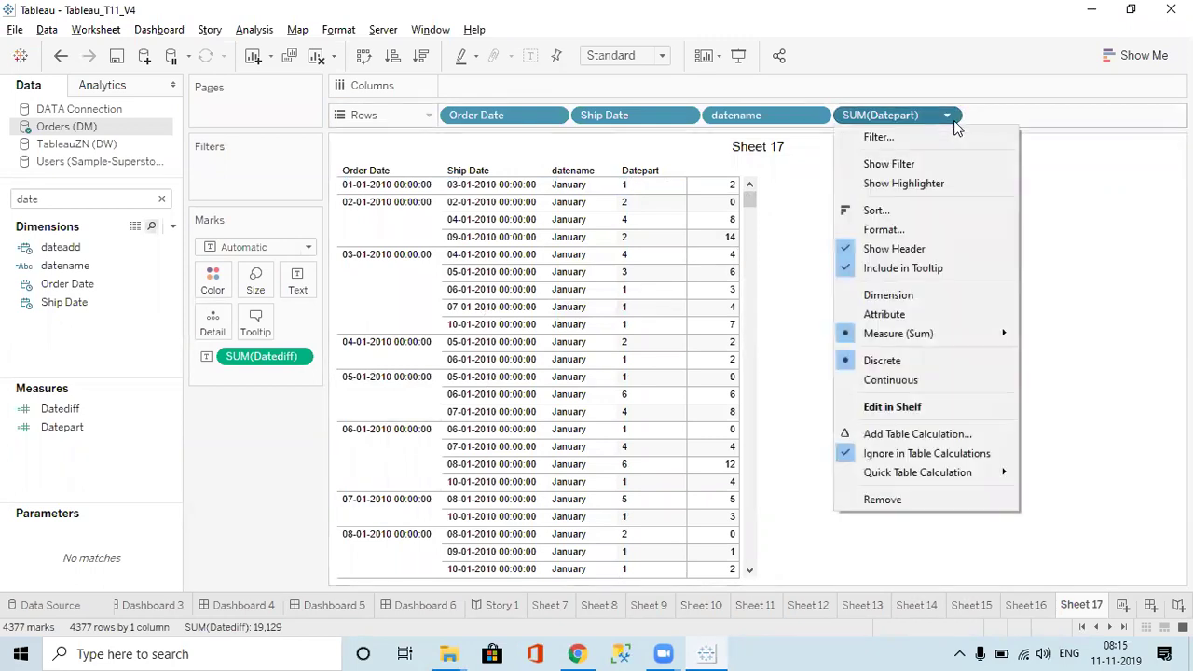
pyautogui.click(897, 321)
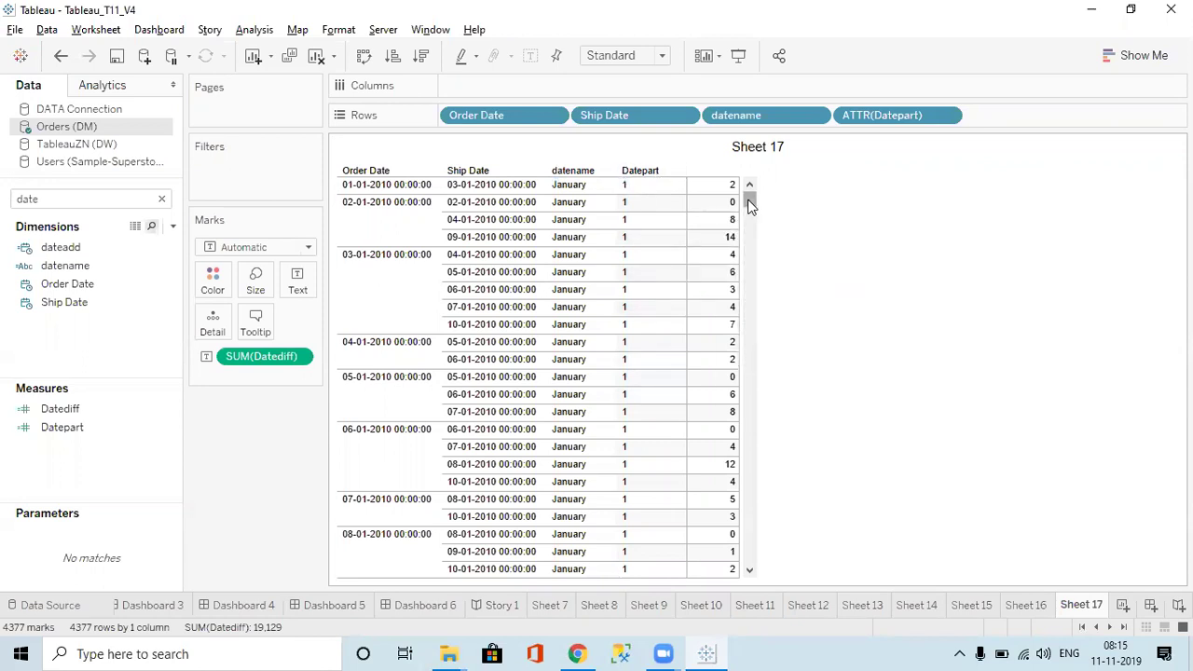
# Compare the datename and Datepart values for different months in the table and review the datename formula without changing it
pyautogui.moveTo(750, 197); pyautogui.dragTo(750, 232)
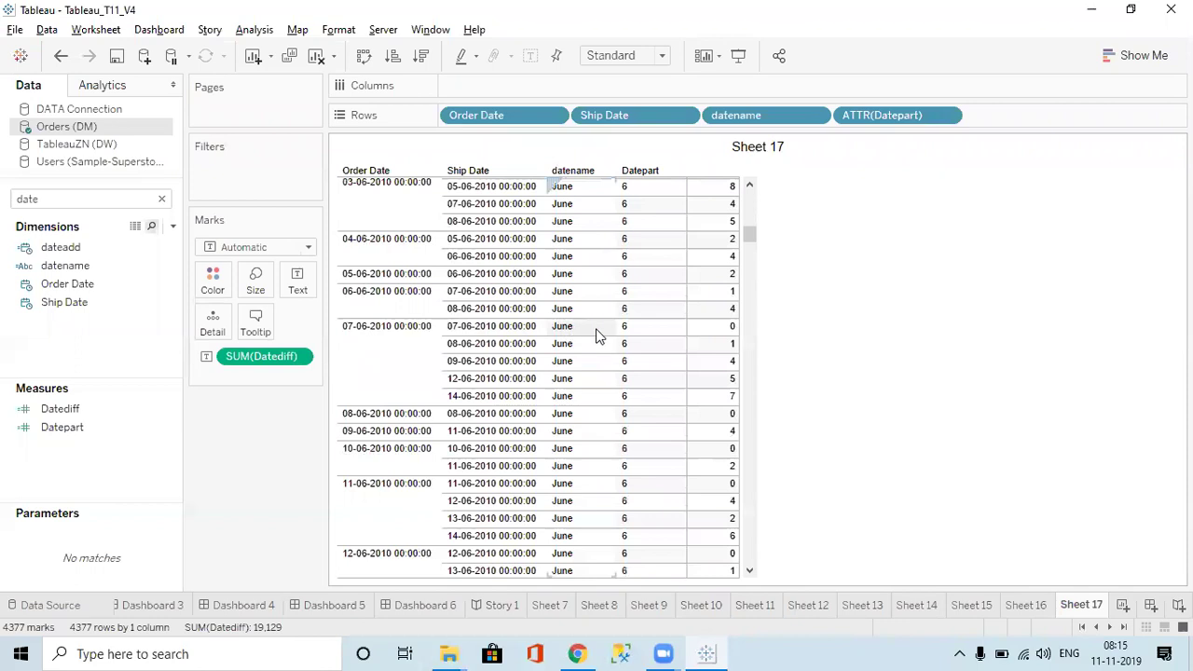
pyautogui.moveTo(748, 236); pyautogui.dragTo(753, 186)
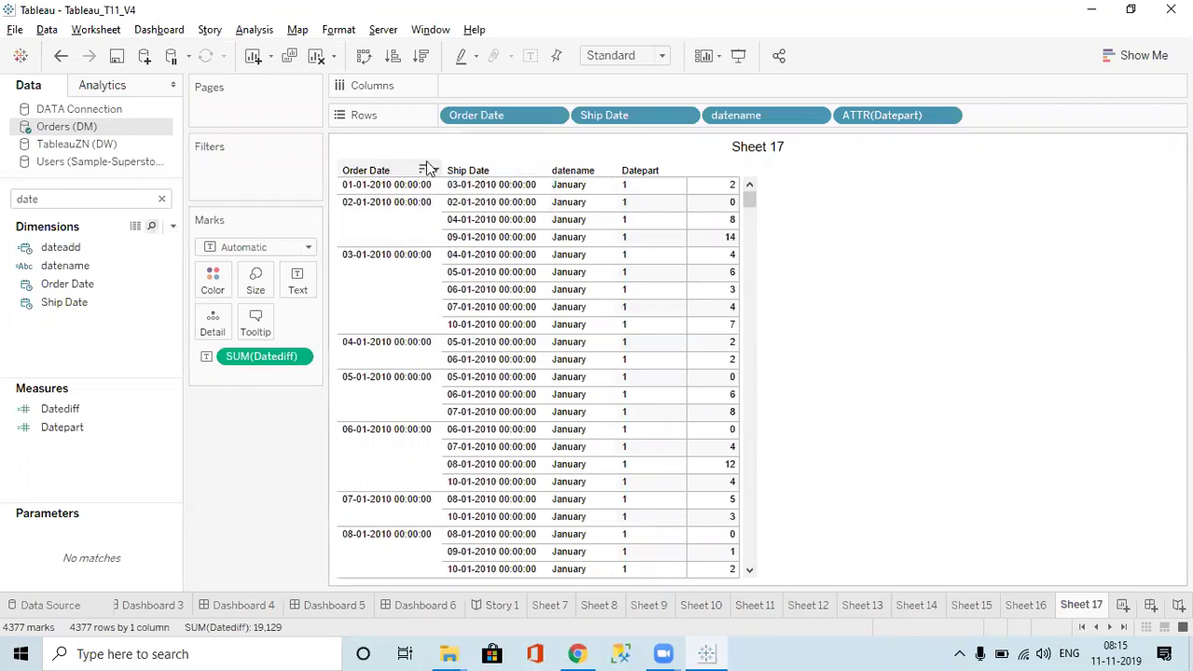
pyautogui.rightClick(78, 267)
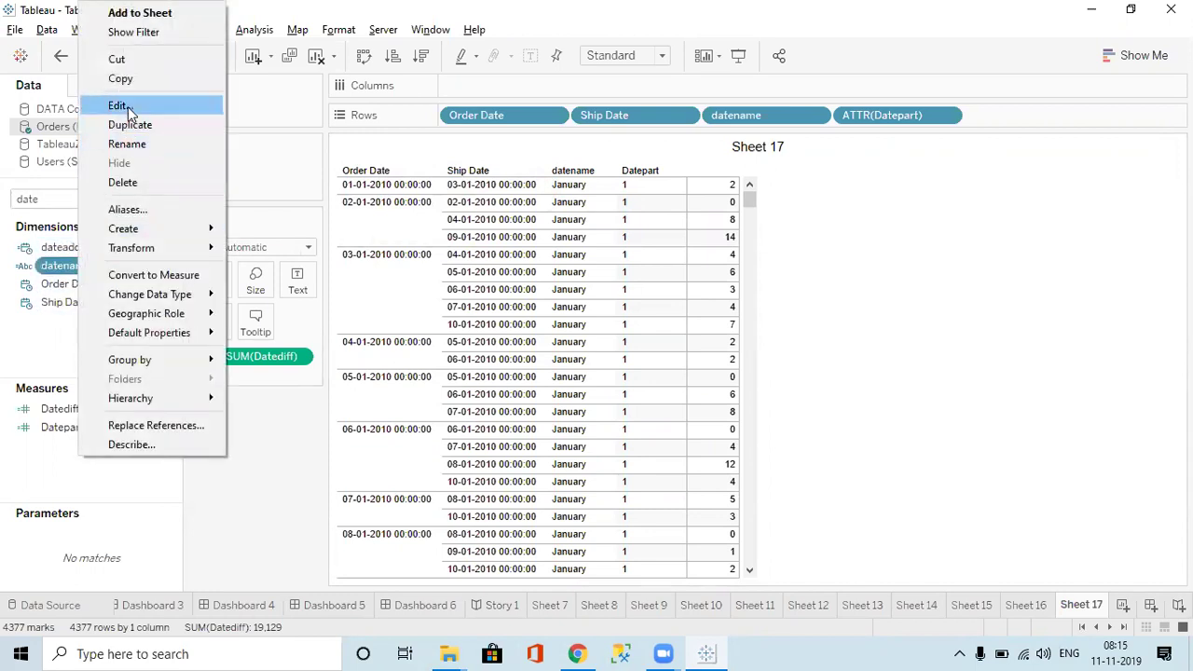
pyautogui.click(119, 105)
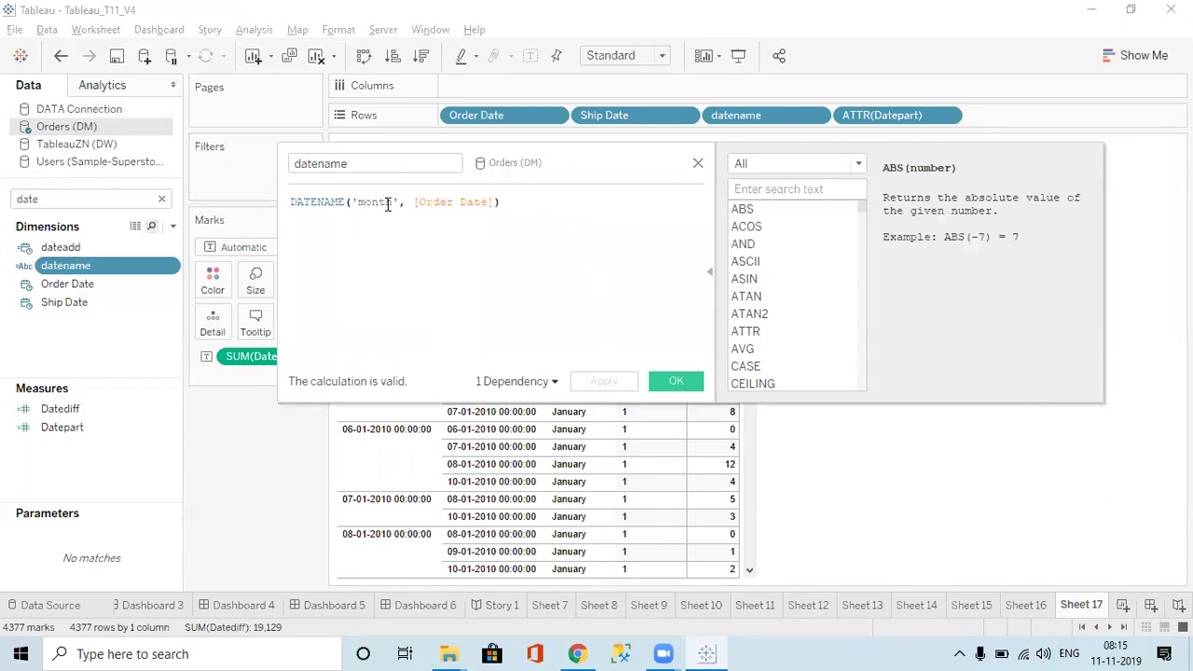
pyautogui.click(698, 164)
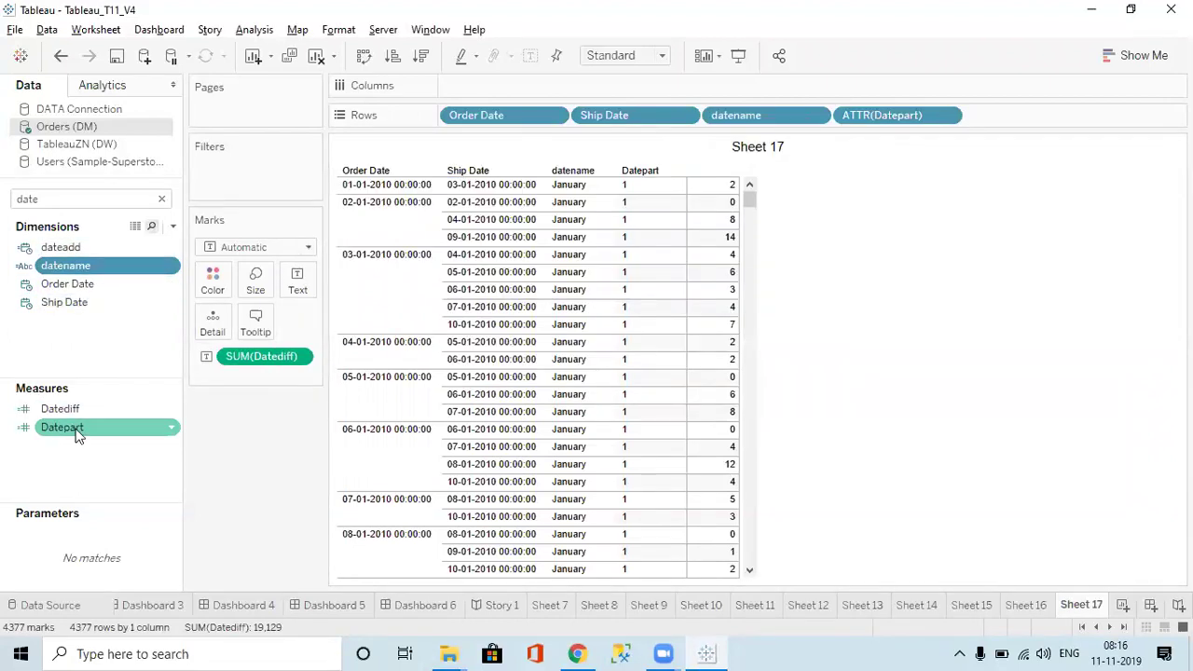
# Clear the field search and start another new calculated field in Orders (DM)
pyautogui.click(162, 199)
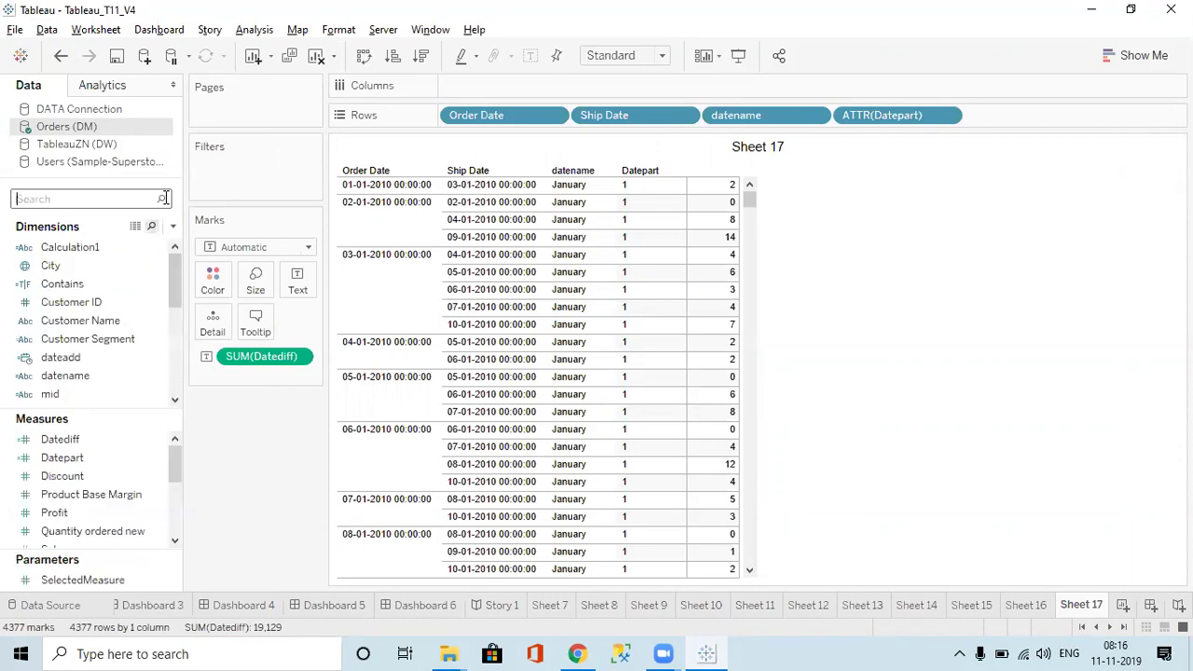
pyautogui.click(173, 226)
pyautogui.click(127, 246)
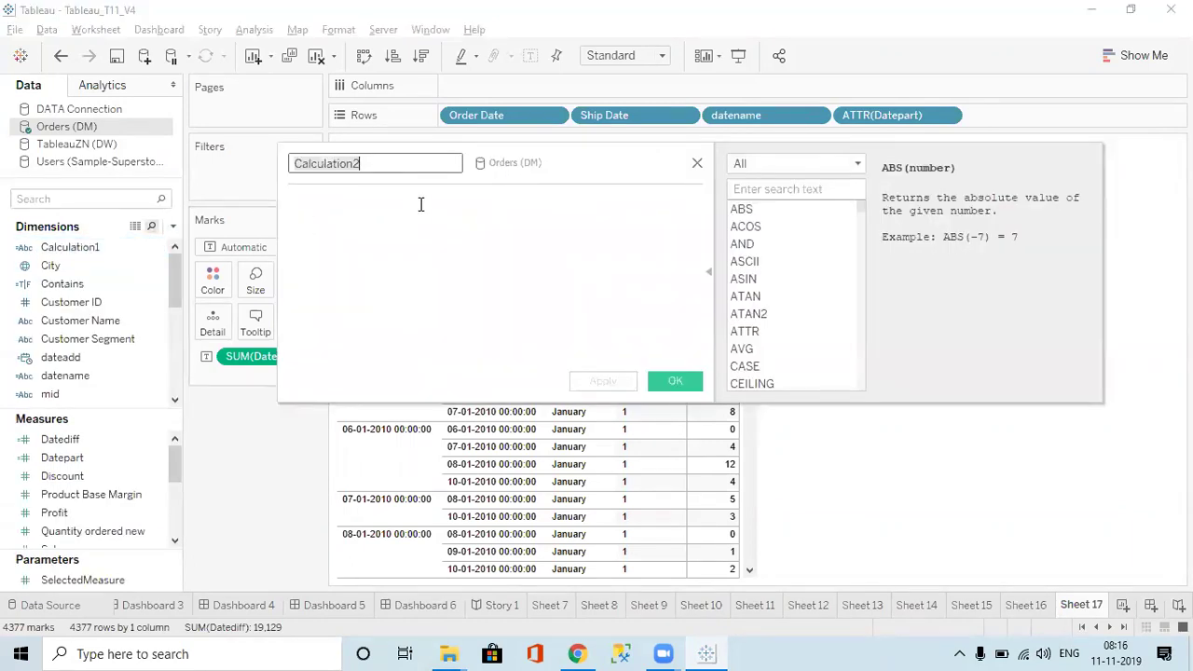
# Limit the function list to Date functions and read the descriptions of DATENAME, DATEPART and DATETRUNC
pyautogui.click(801, 166)
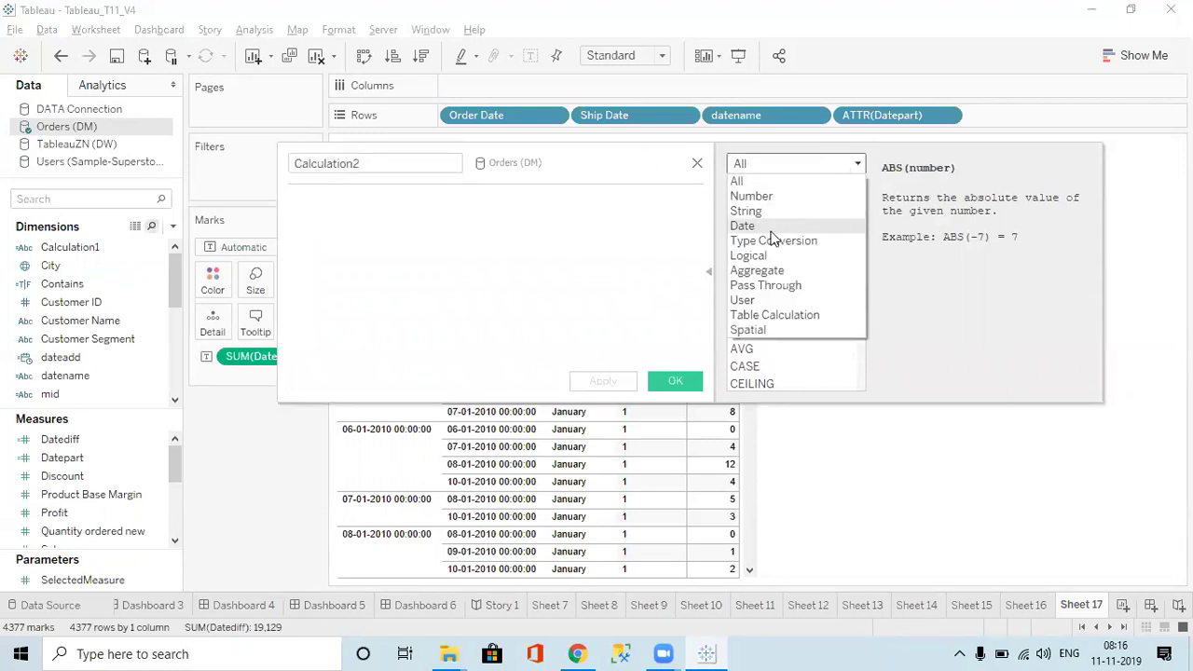
pyautogui.click(771, 229)
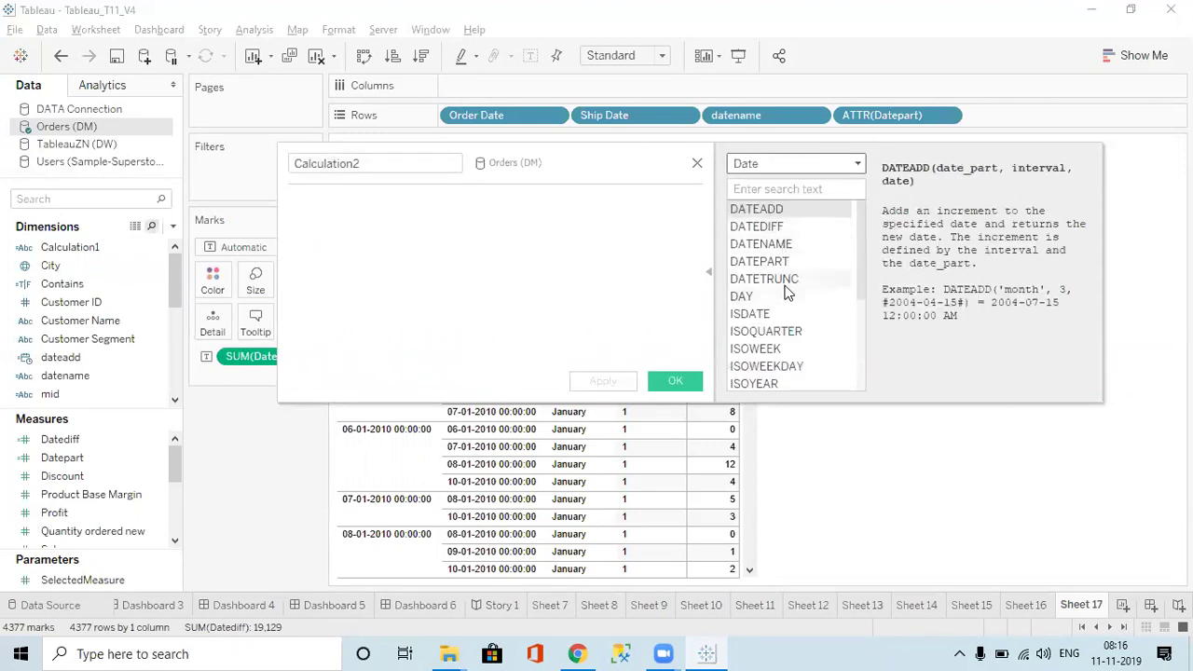
pyautogui.click(762, 246)
pyautogui.click(766, 262)
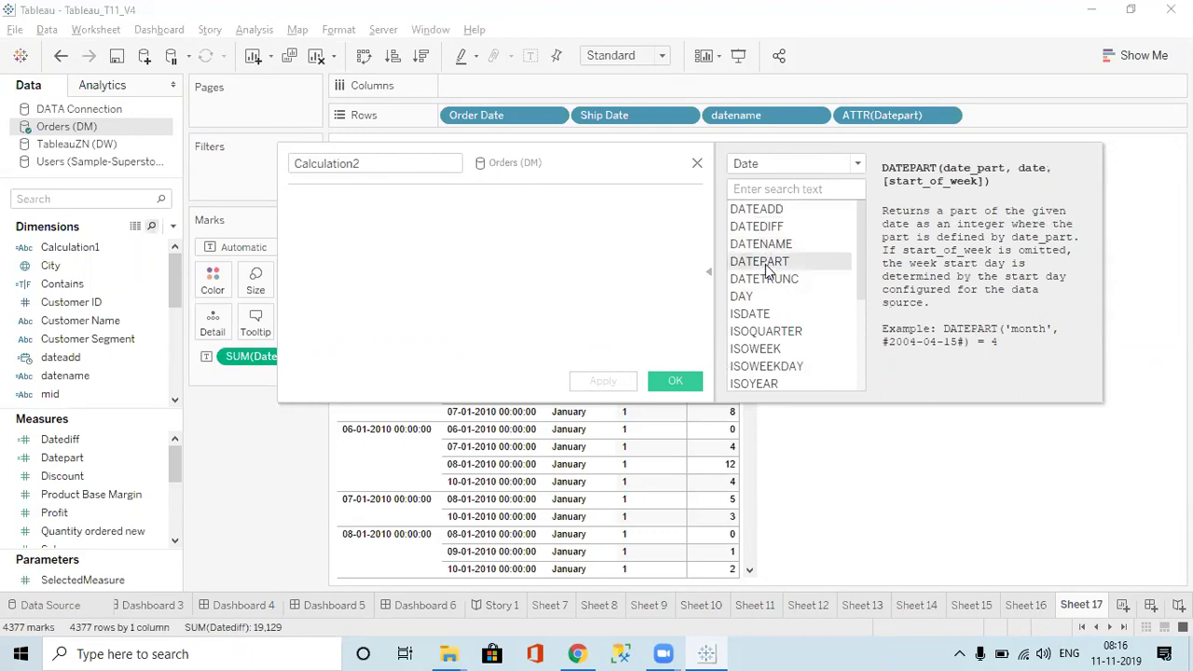
pyautogui.click(765, 281)
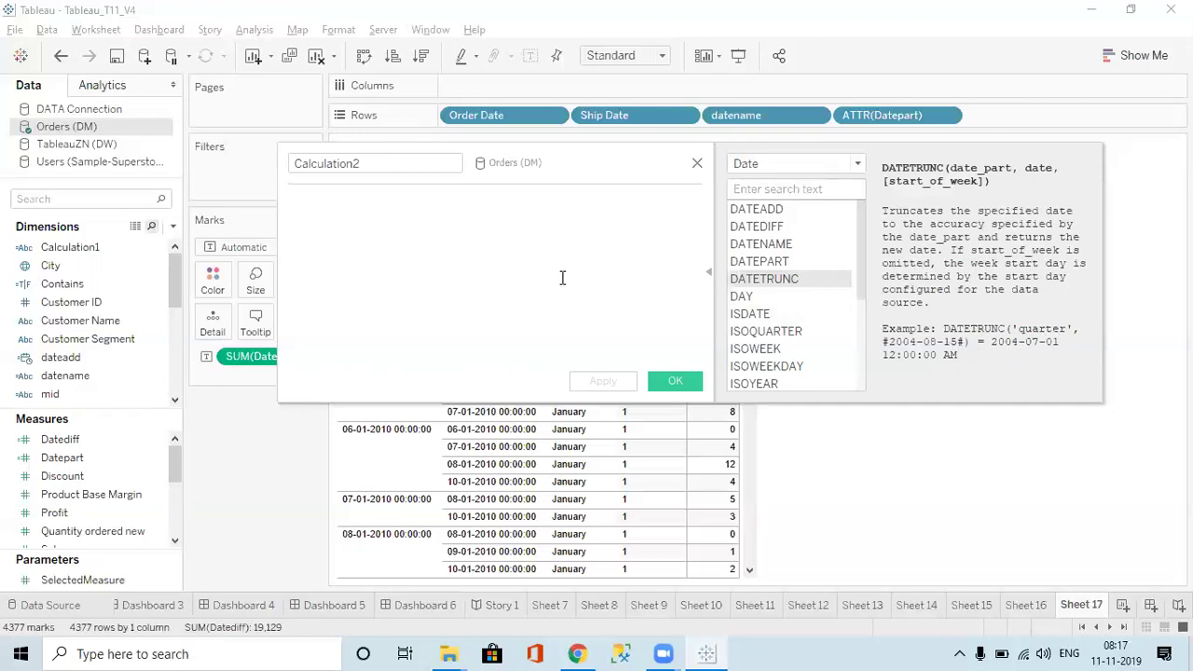
# Name the new calculated field Datetrunck and insert the DATETRUNC function into its formula
pyautogui.doubleClick(412, 165)
pyautogui.write('Datetrunck')
pyautogui.click(394, 199)
pyautogui.write('date')
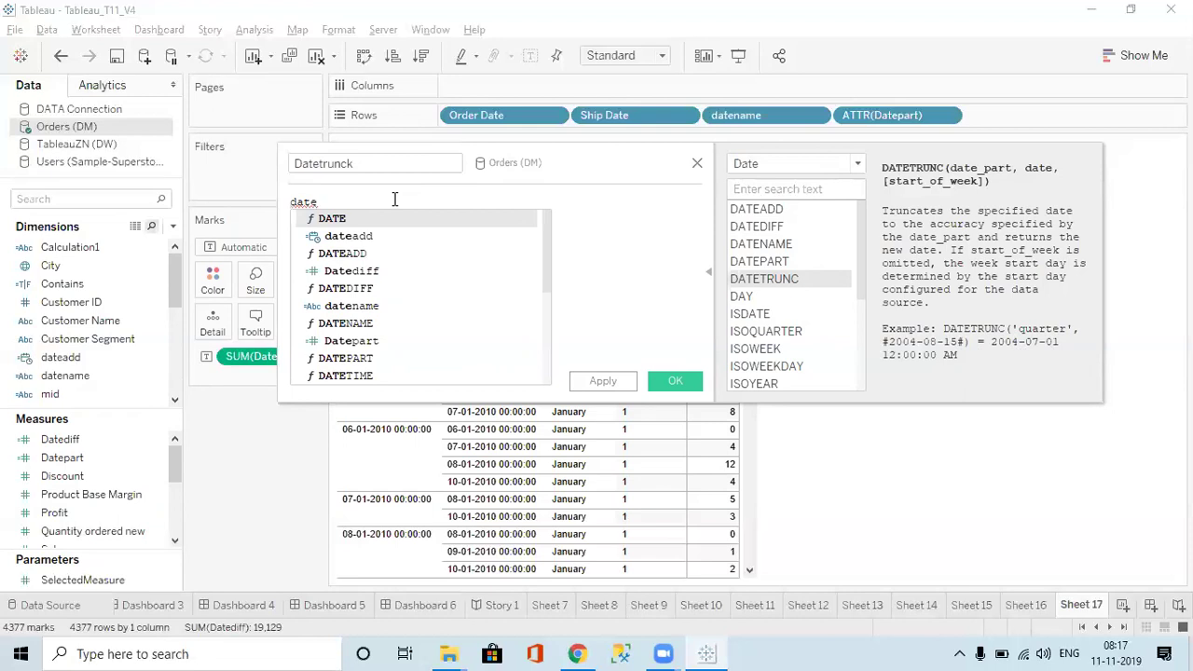
pyautogui.write('tr')
pyautogui.press('Return')
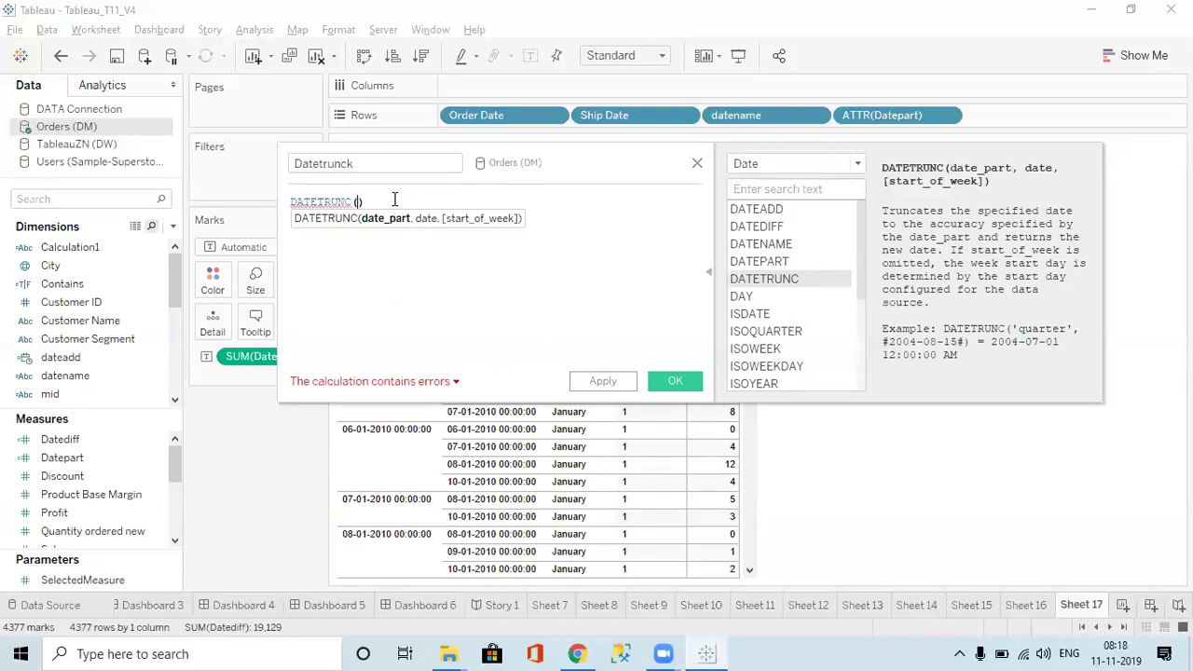
pyautogui.write('o')
pyautogui.press('Down')
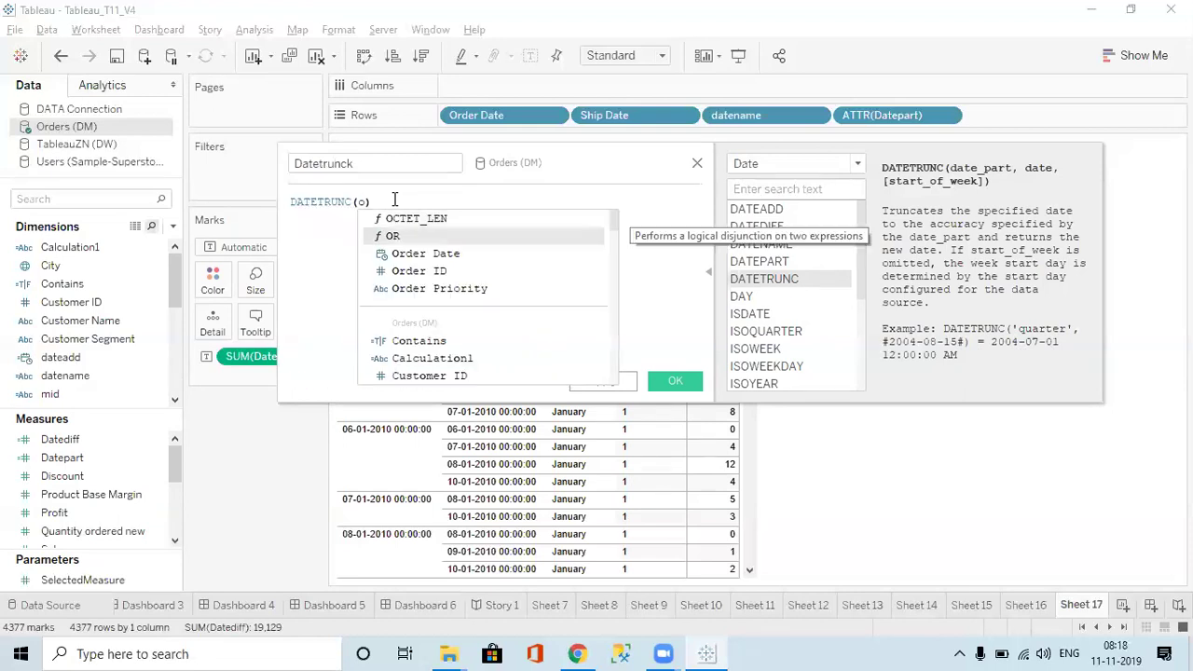
pyautogui.press('Down')
pyautogui.press('Return')
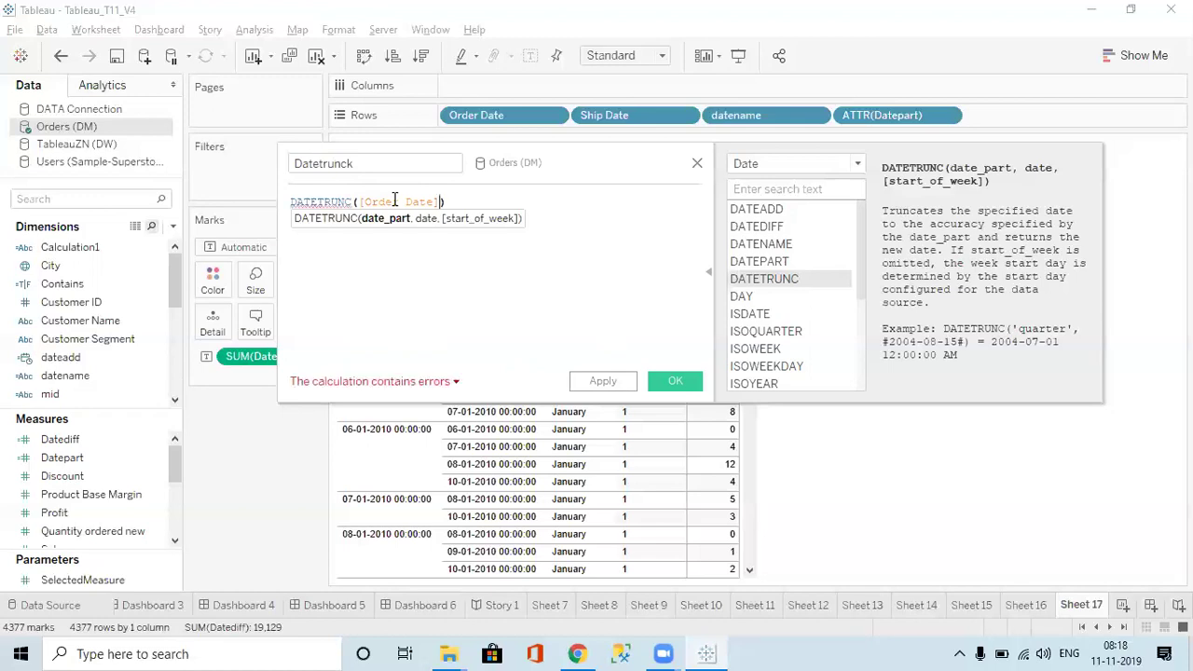
pyautogui.press('BackSpace')
pyautogui.press('BackSpace')
pyautogui.press('BackSpace')
pyautogui.press('BackSpace')
pyautogui.press('BackSpace')
pyautogui.press('BackSpace')
pyautogui.press('BackSpace')
pyautogui.press('BackSpace')
pyautogui.press('BackSpace')
pyautogui.press('BackSpace')
pyautogui.press('BackSpace')
pyautogui.press('BackSpace')
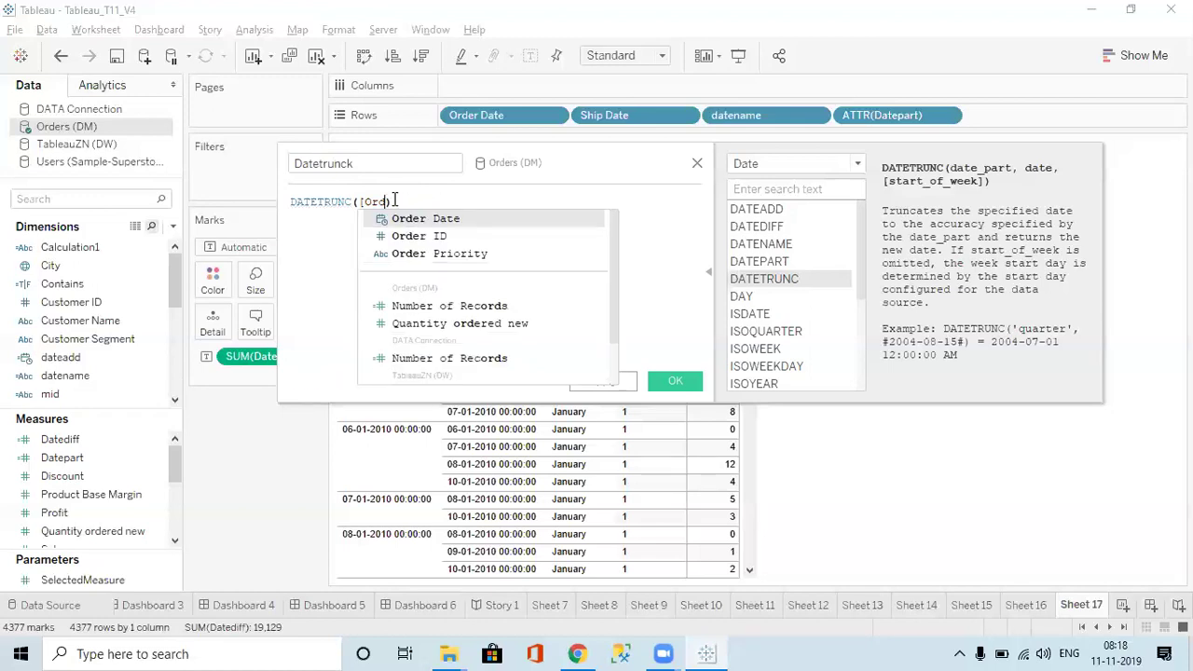
# Complete the DATETRUNC formula with 'month' as the date part and [Order Date] as the date
pyautogui.write("''")
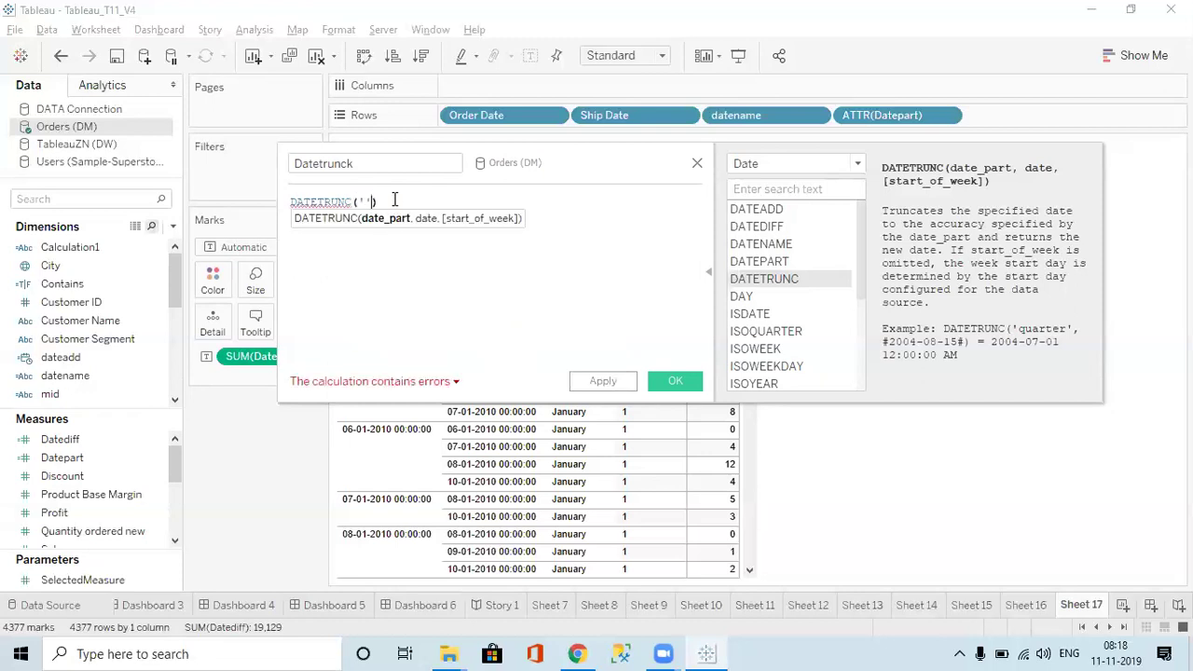
pyautogui.write('month')
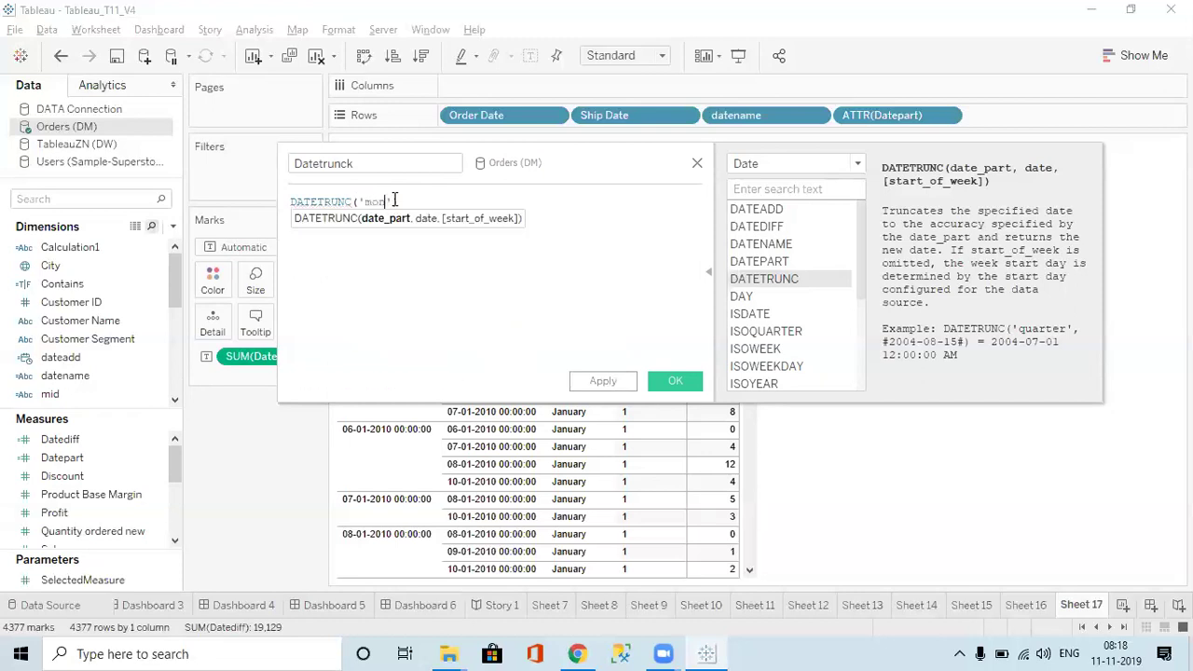
pyautogui.press('Right')
pyautogui.write(',')
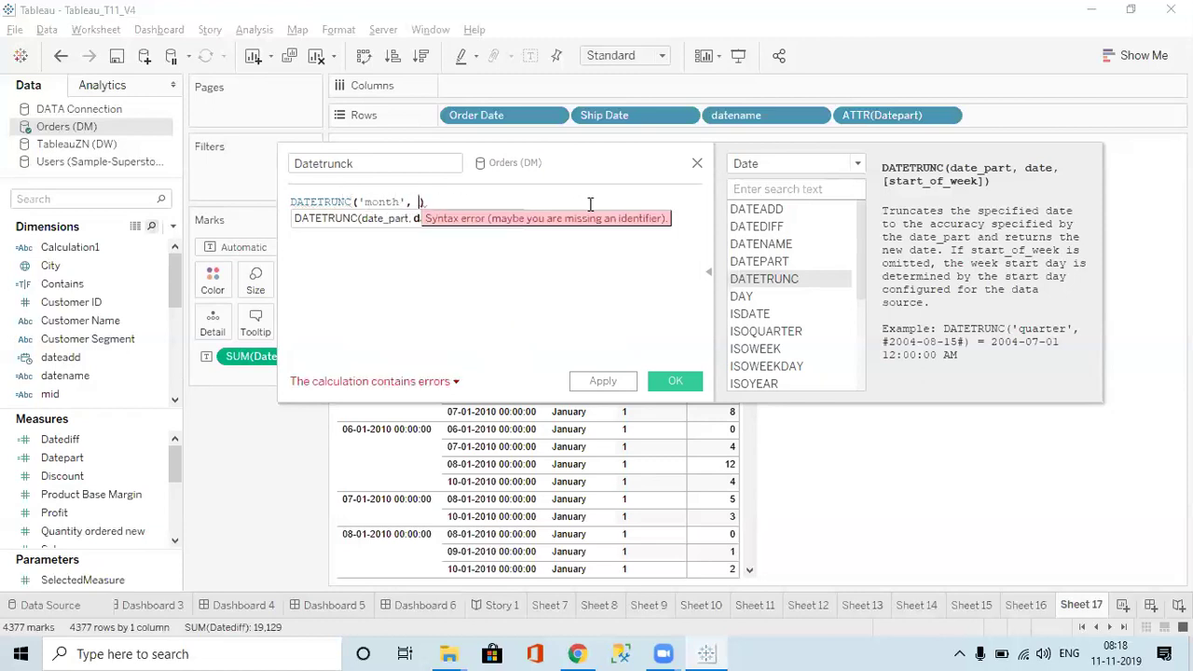
pyautogui.write(' ord')
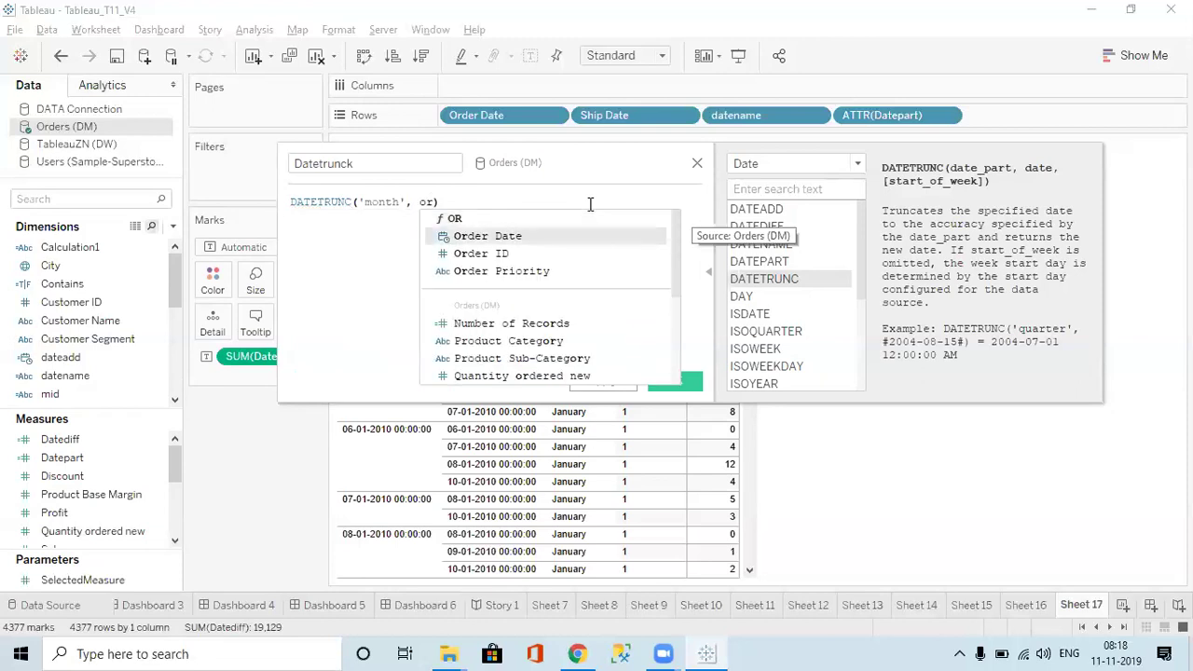
pyautogui.press('Return')
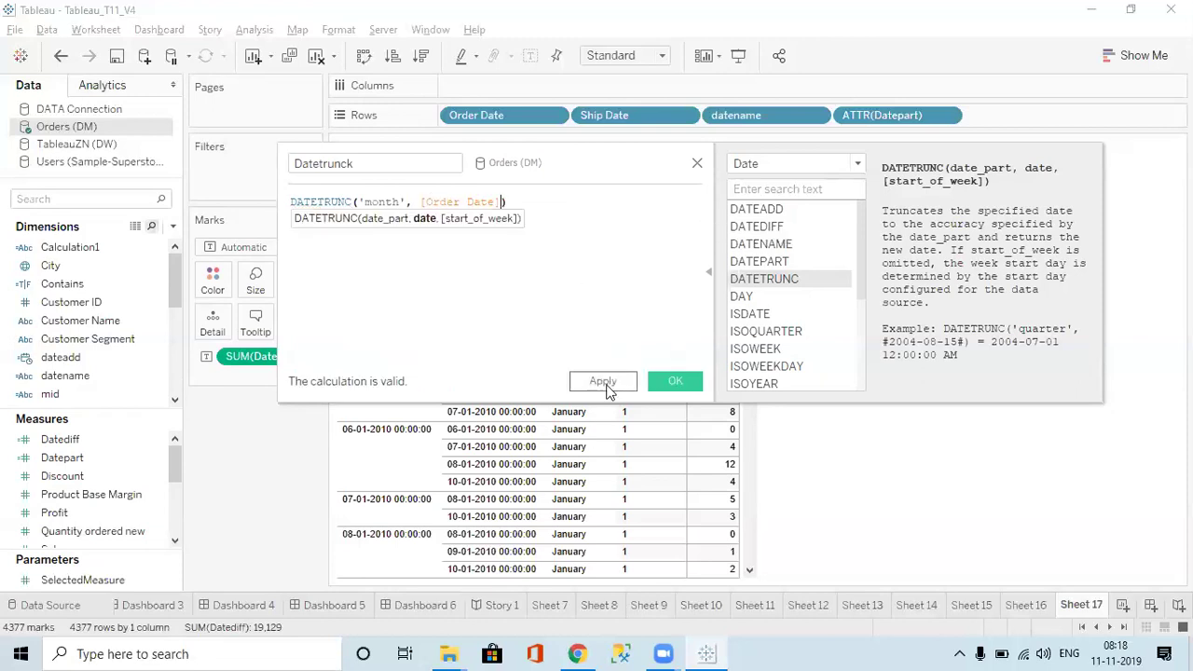
# Apply and save the Datetrunck calculation, and add the field to Rows after Ship Date
pyautogui.click(604, 385)
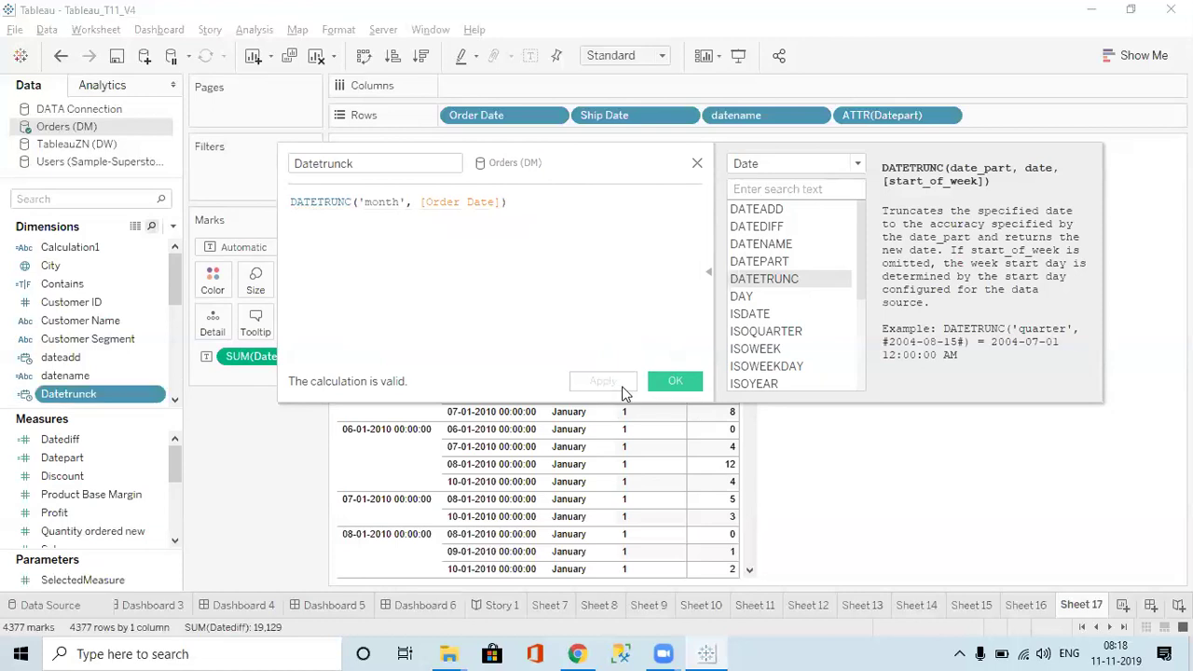
pyautogui.click(675, 383)
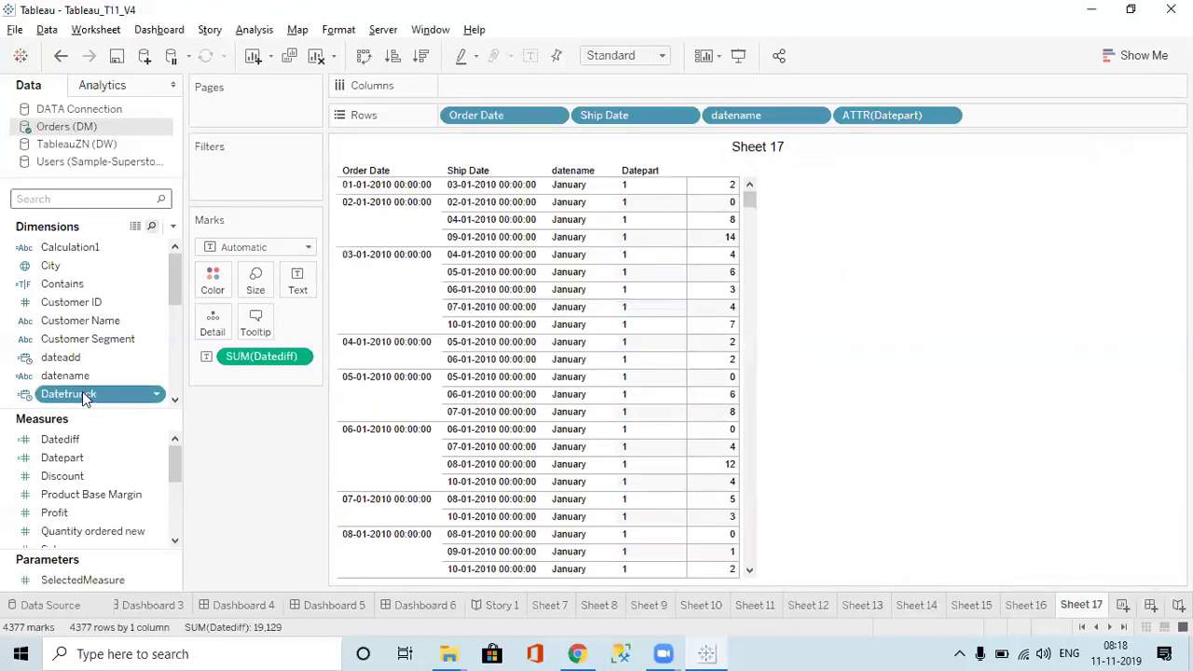
pyautogui.moveTo(550, 264); pyautogui.dragTo(697, 118)
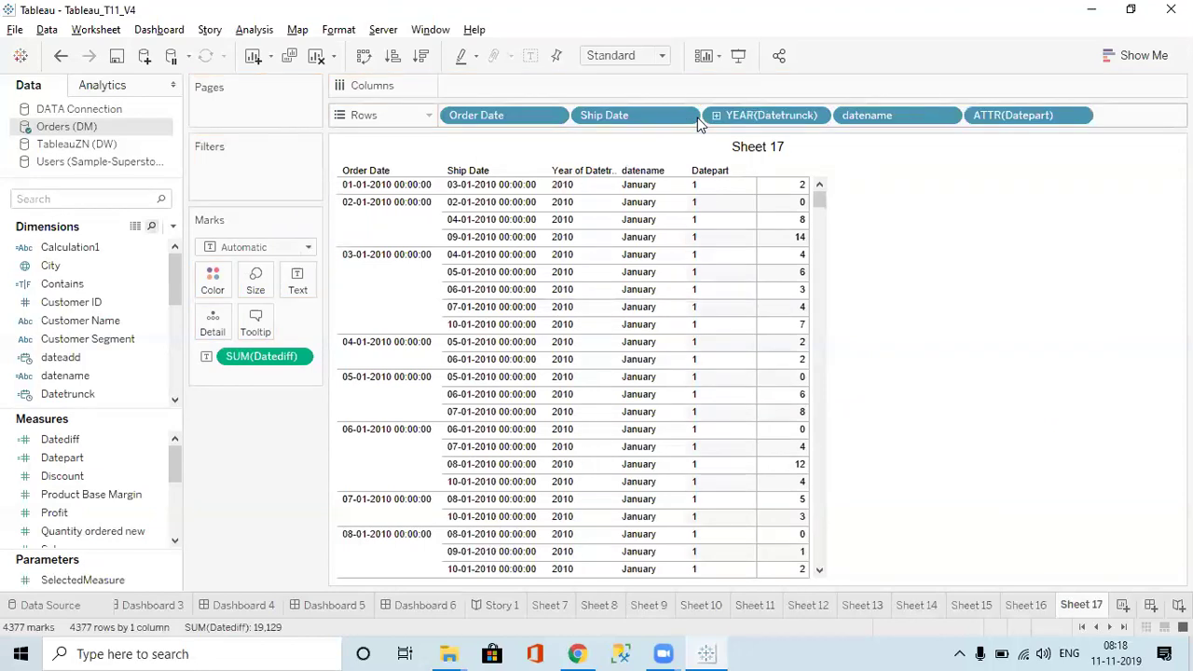
# Change Datetrunck in Rows to a discrete exact date and compare its values with Order Date
pyautogui.click(817, 119)
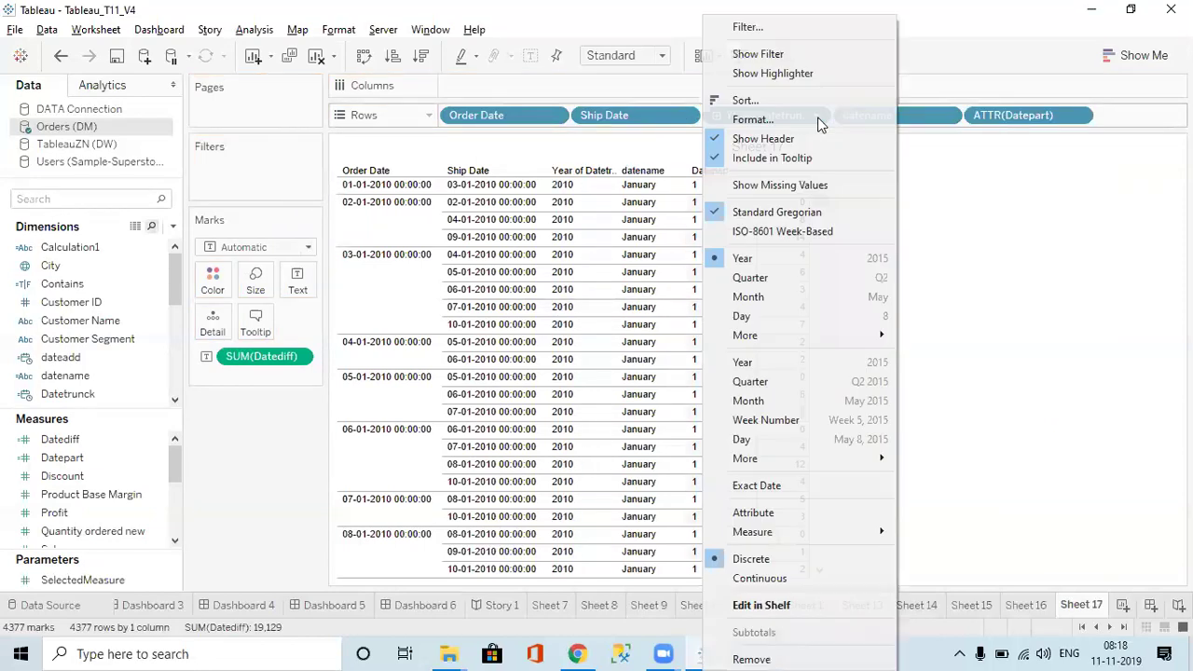
pyautogui.click(767, 487)
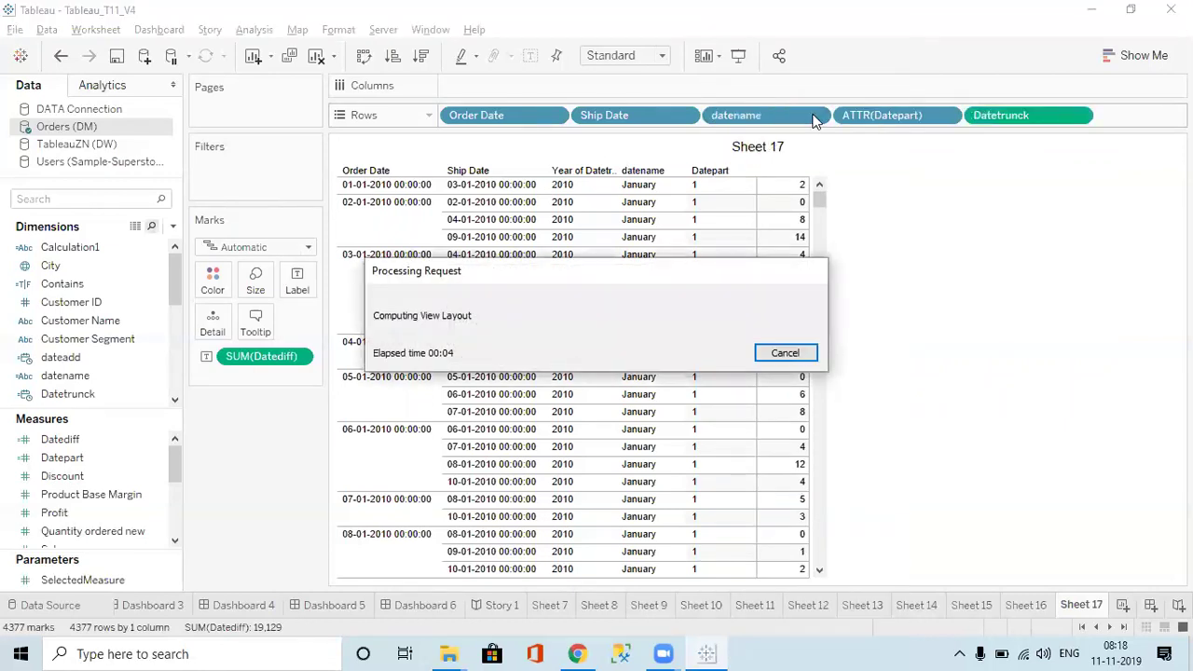
pyautogui.click(1078, 117)
pyautogui.click(1012, 587)
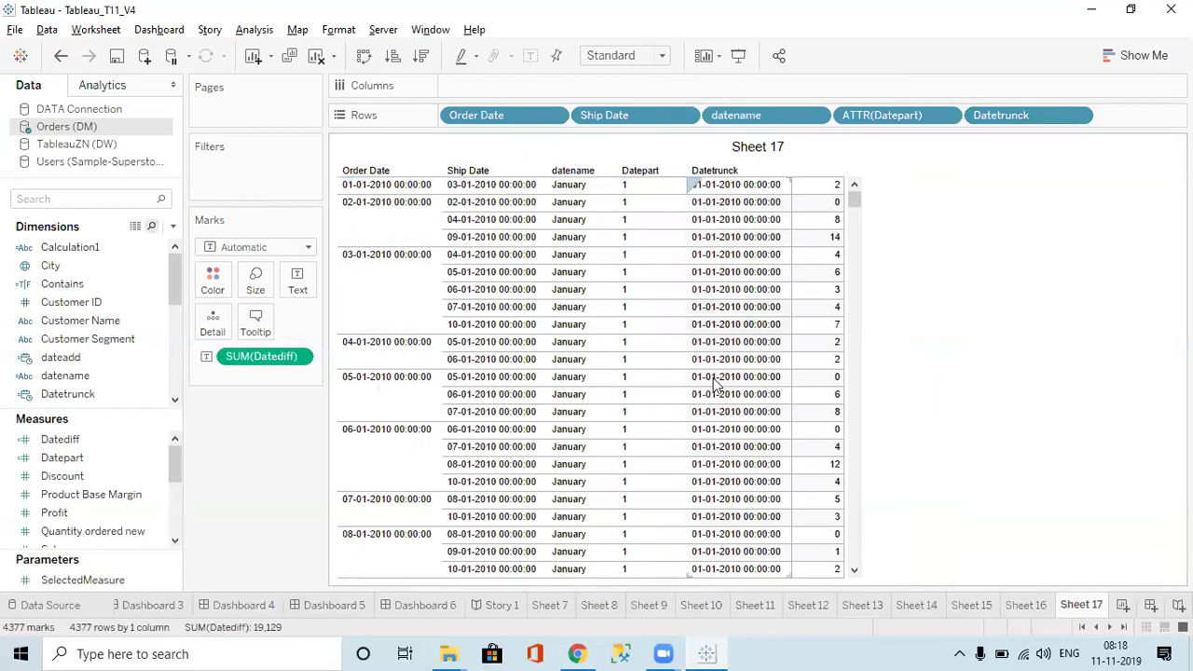
pyautogui.moveTo(852, 195); pyautogui.dragTo(864, 257)
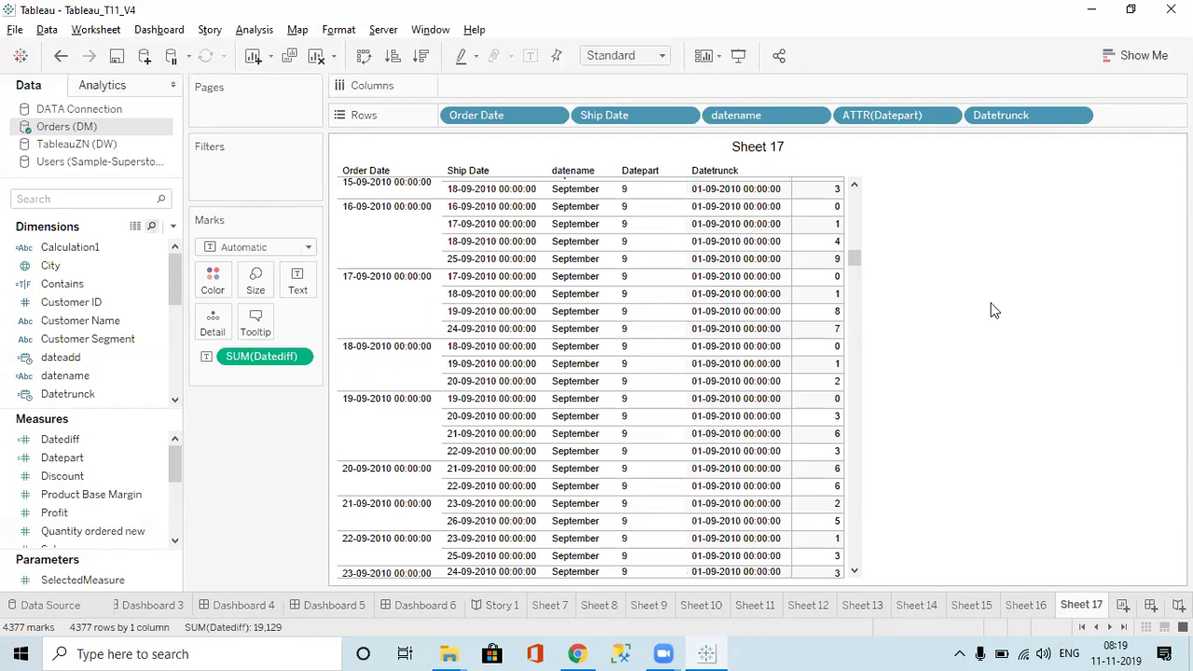
# Start another new calculated field in Orders (DM) and limit the function list to Date functions
pyautogui.click(175, 227)
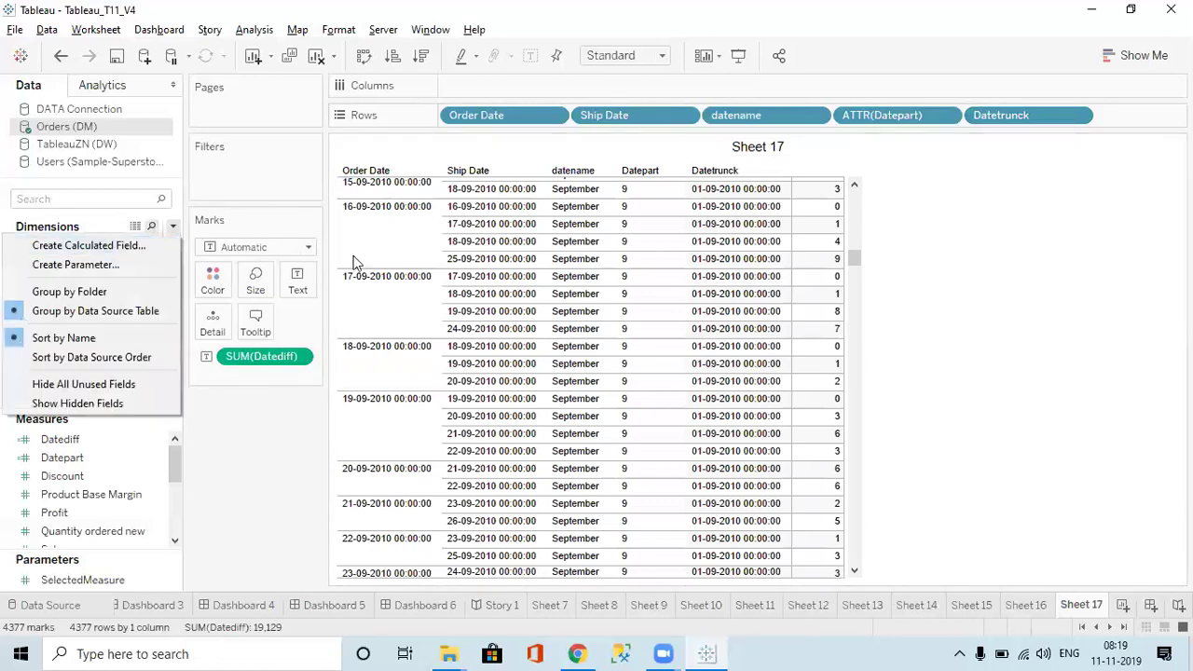
pyautogui.click(961, 310)
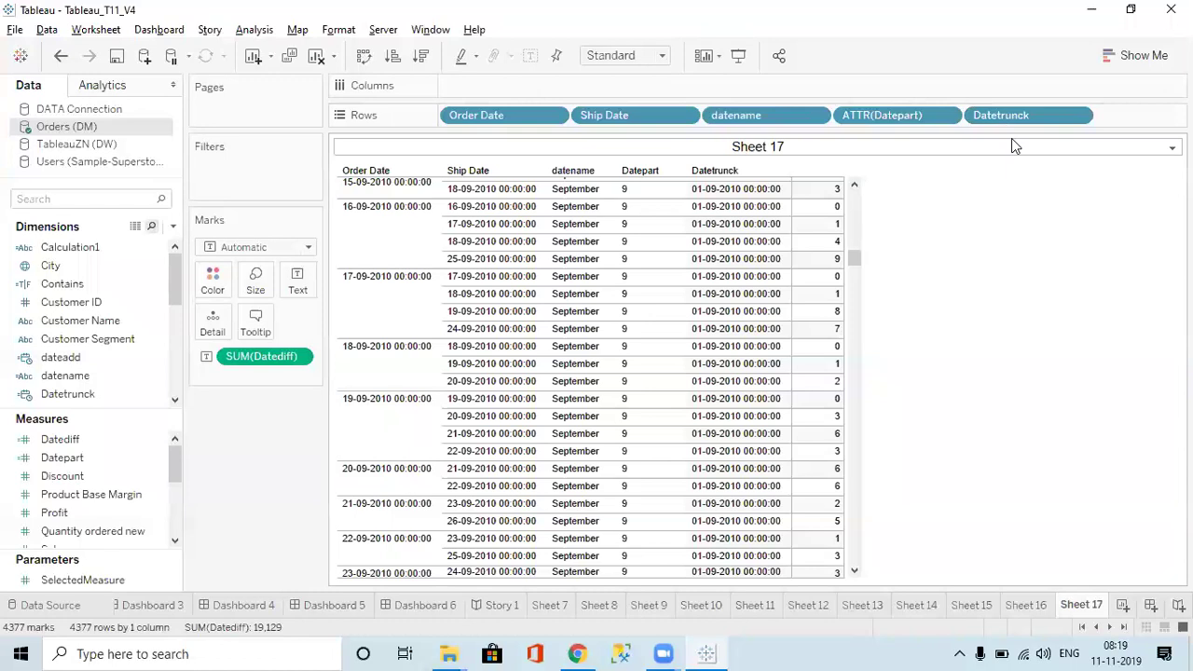
pyautogui.click(172, 227)
pyautogui.click(103, 237)
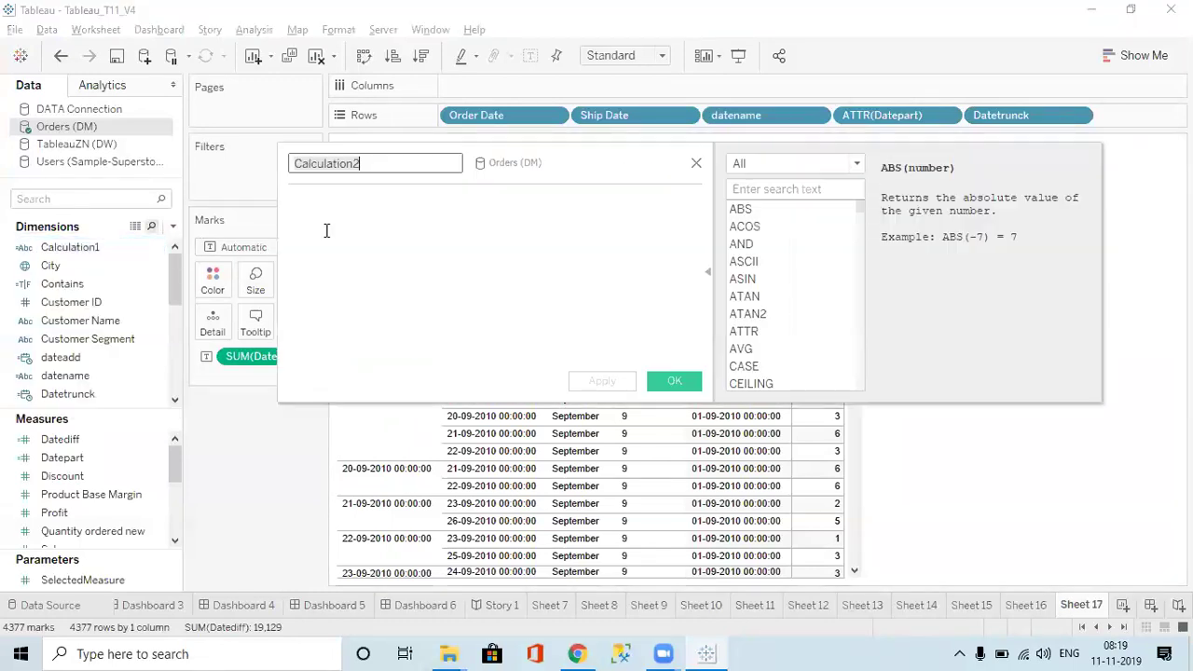
pyautogui.click(767, 165)
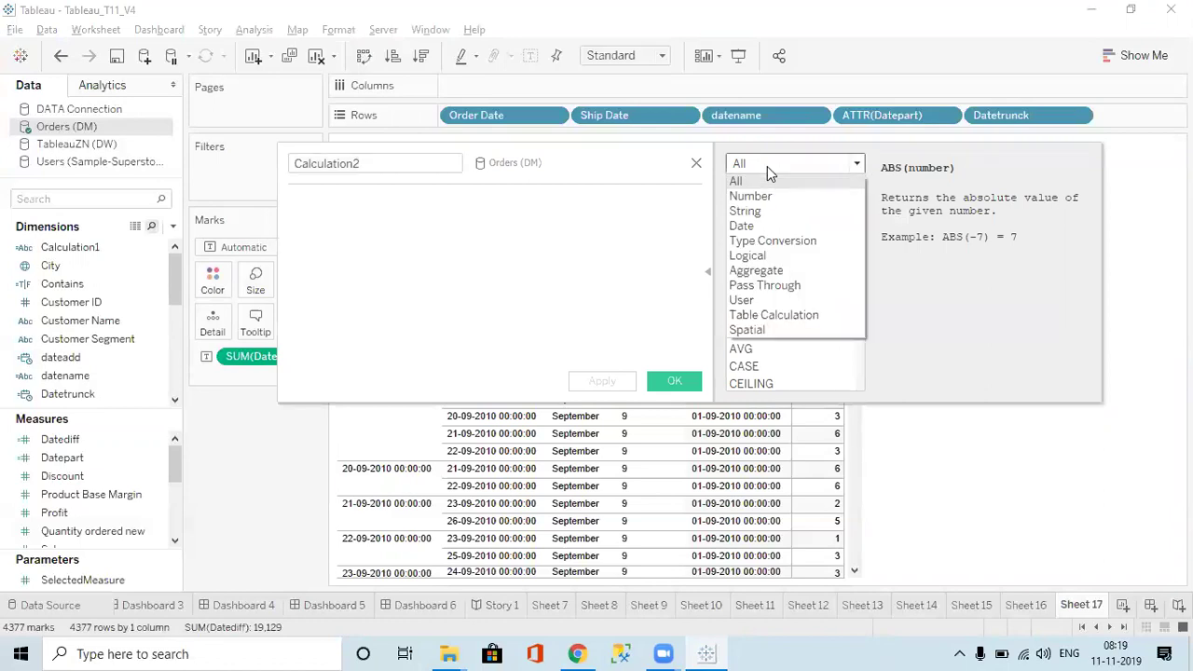
pyautogui.click(755, 231)
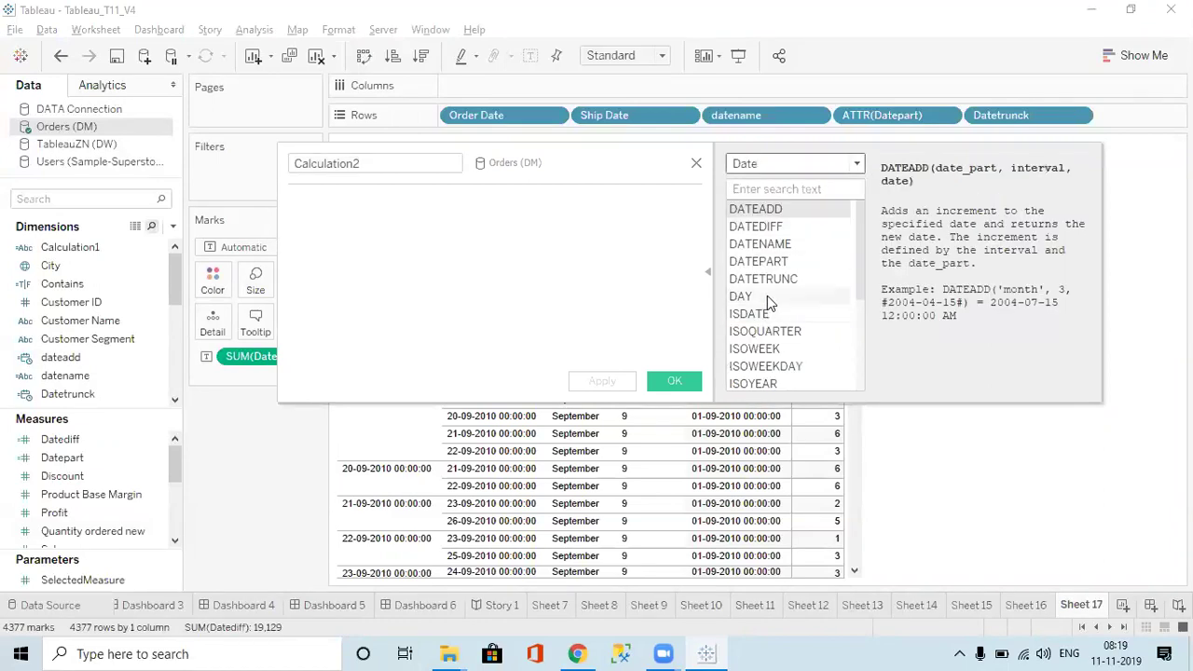
# Read the descriptions of DAY, ISDATE, ISOQUARTER, ISOWEEK, ISOWEEKDAY and ISOYEAR
pyautogui.click(767, 296)
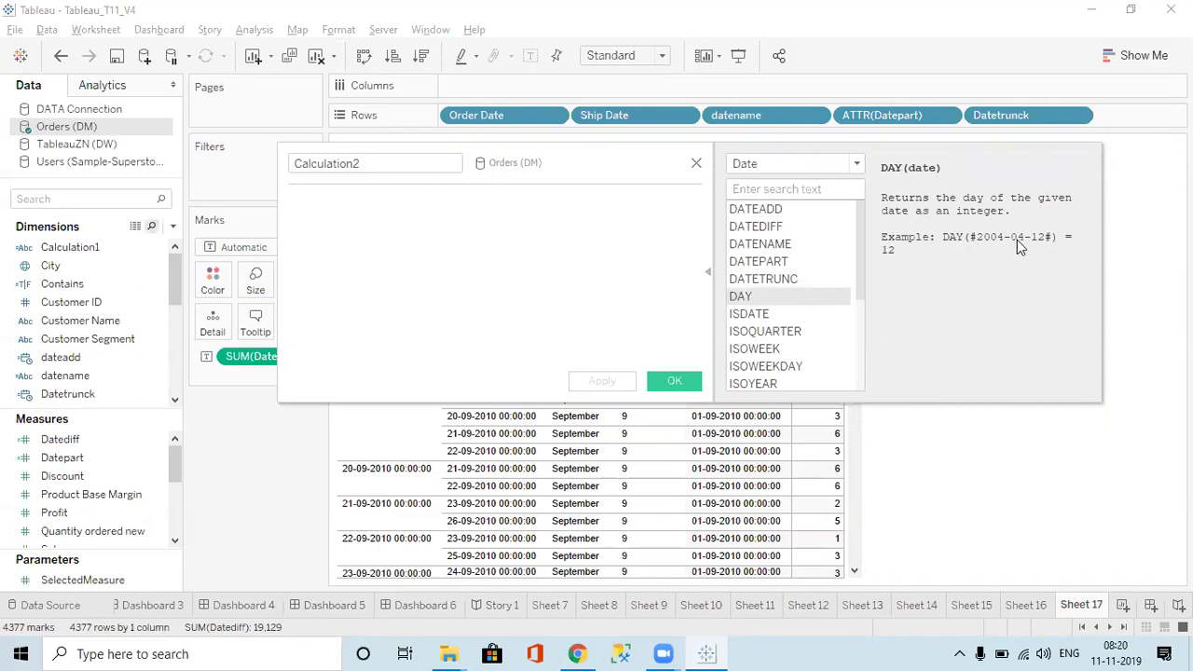
pyautogui.click(755, 315)
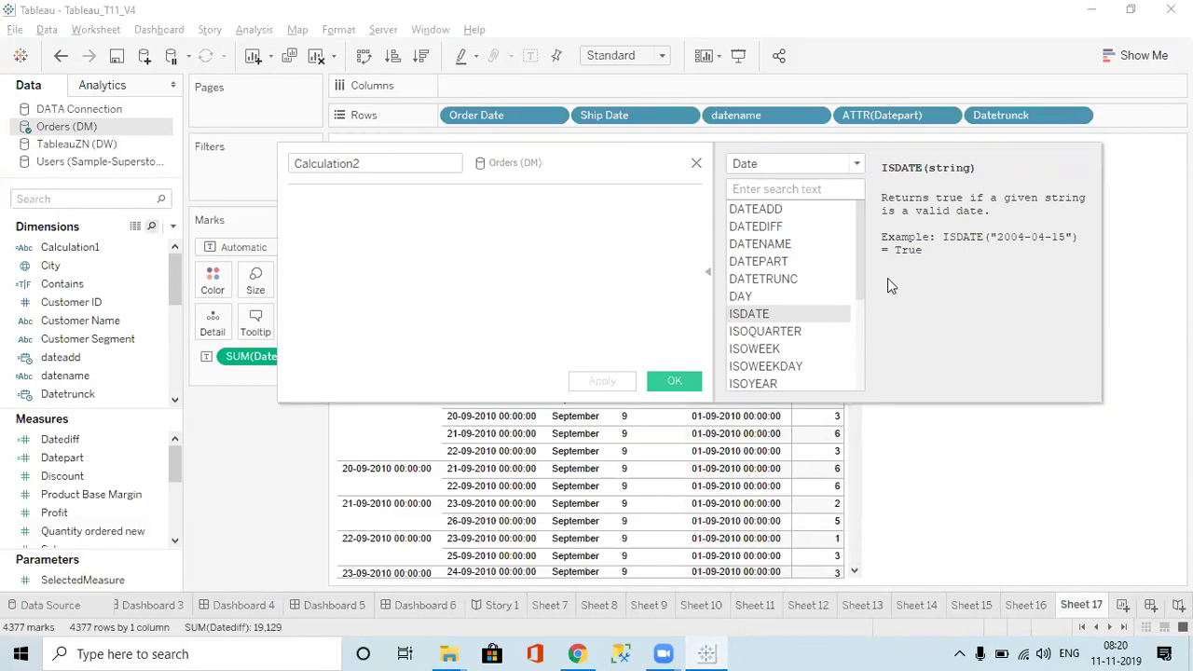
pyautogui.moveTo(861, 282); pyautogui.dragTo(863, 294)
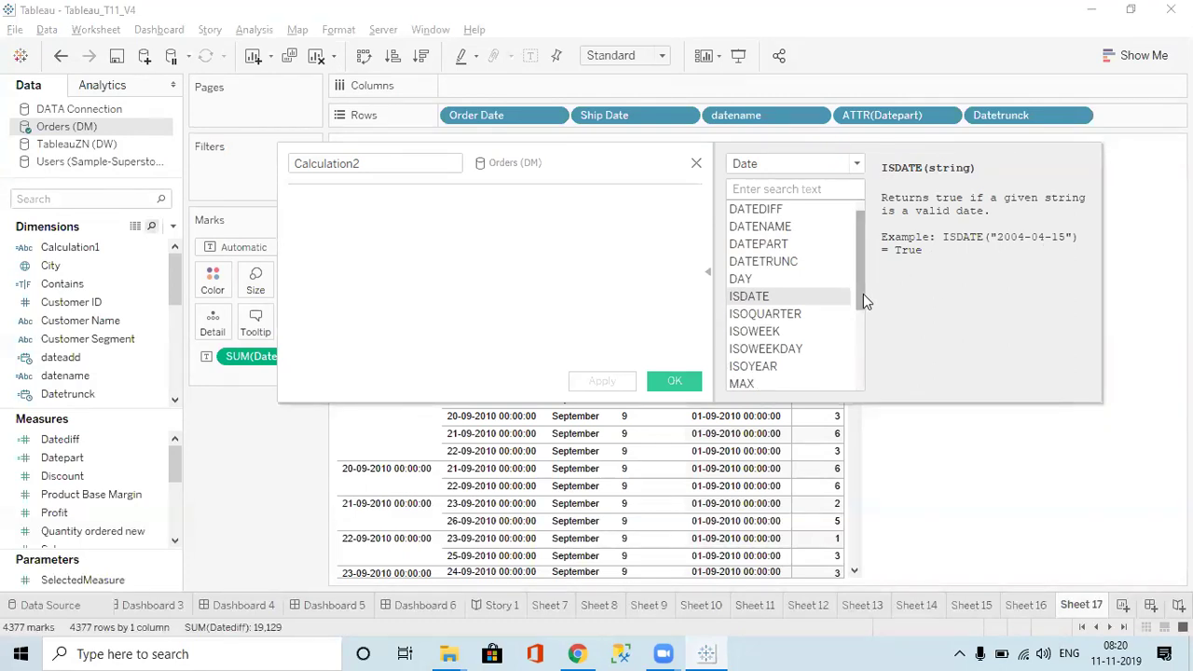
pyautogui.click(780, 315)
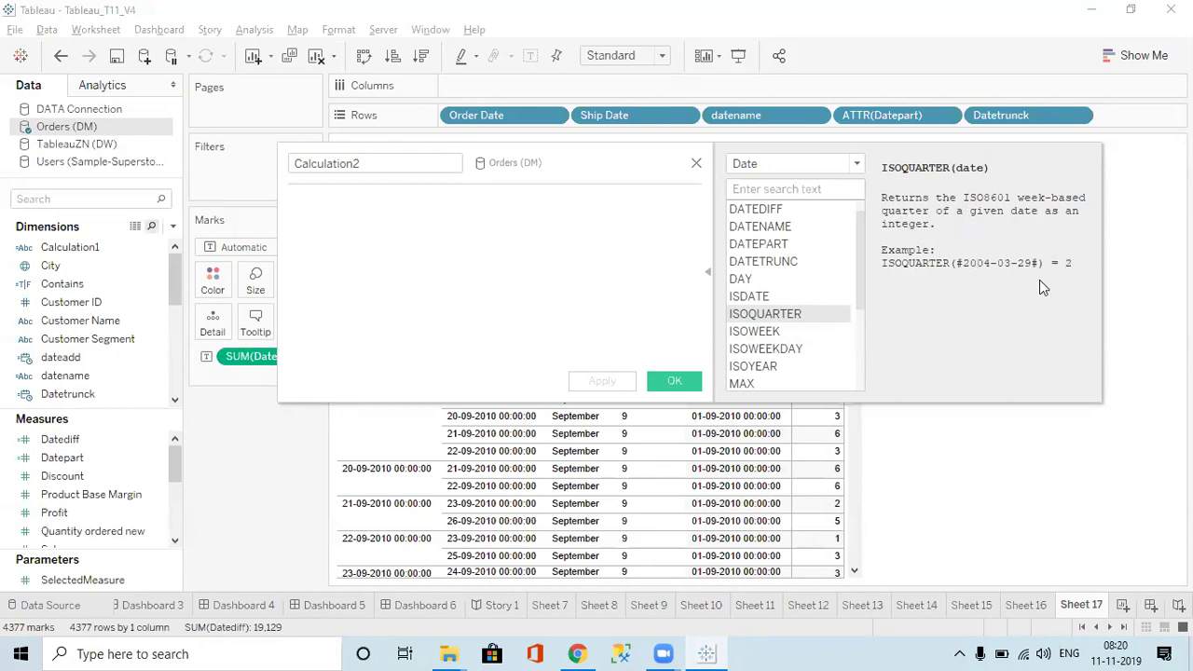
pyautogui.click(765, 332)
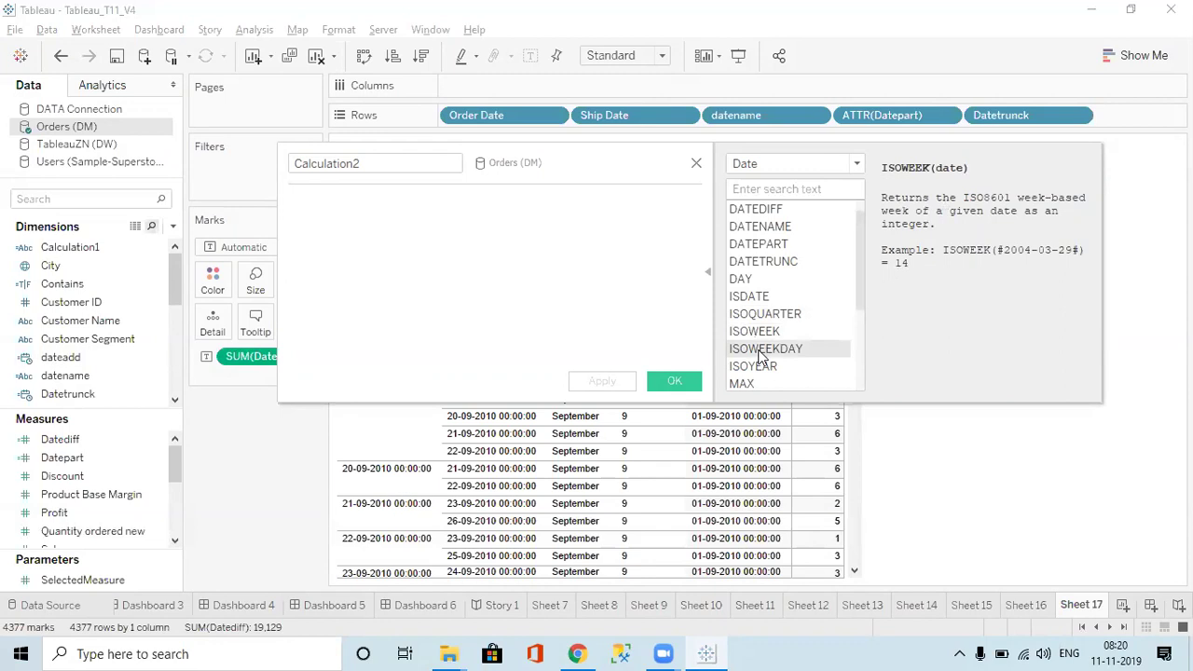
pyautogui.click(757, 366)
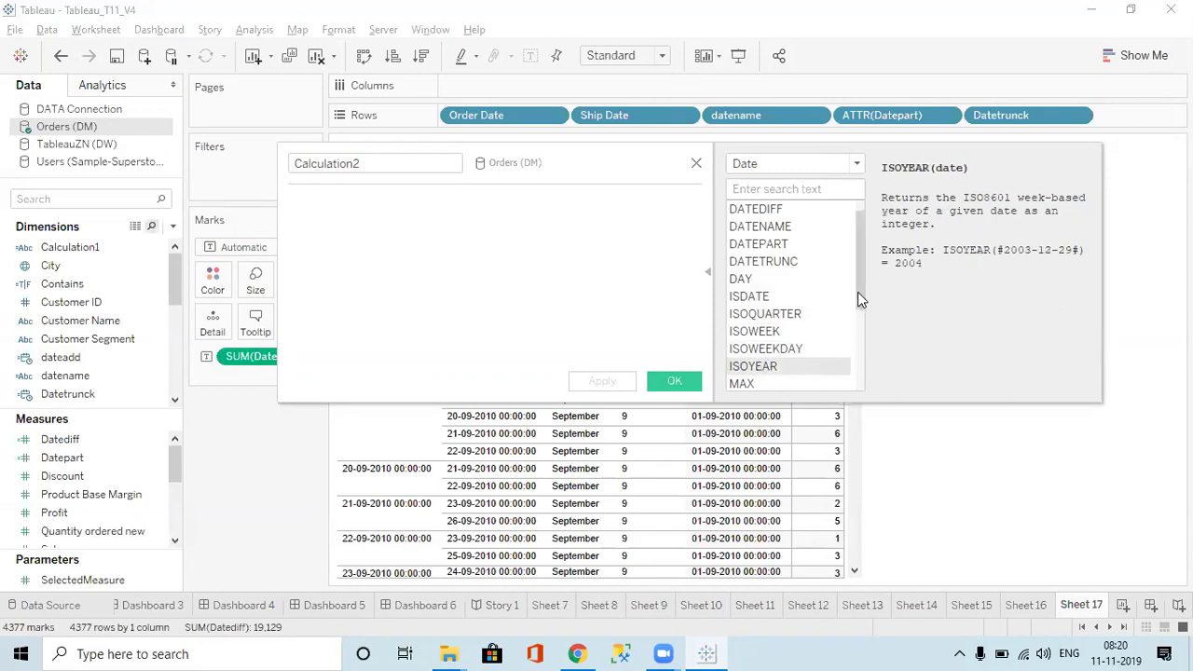
pyautogui.moveTo(857, 292); pyautogui.dragTo(859, 251)
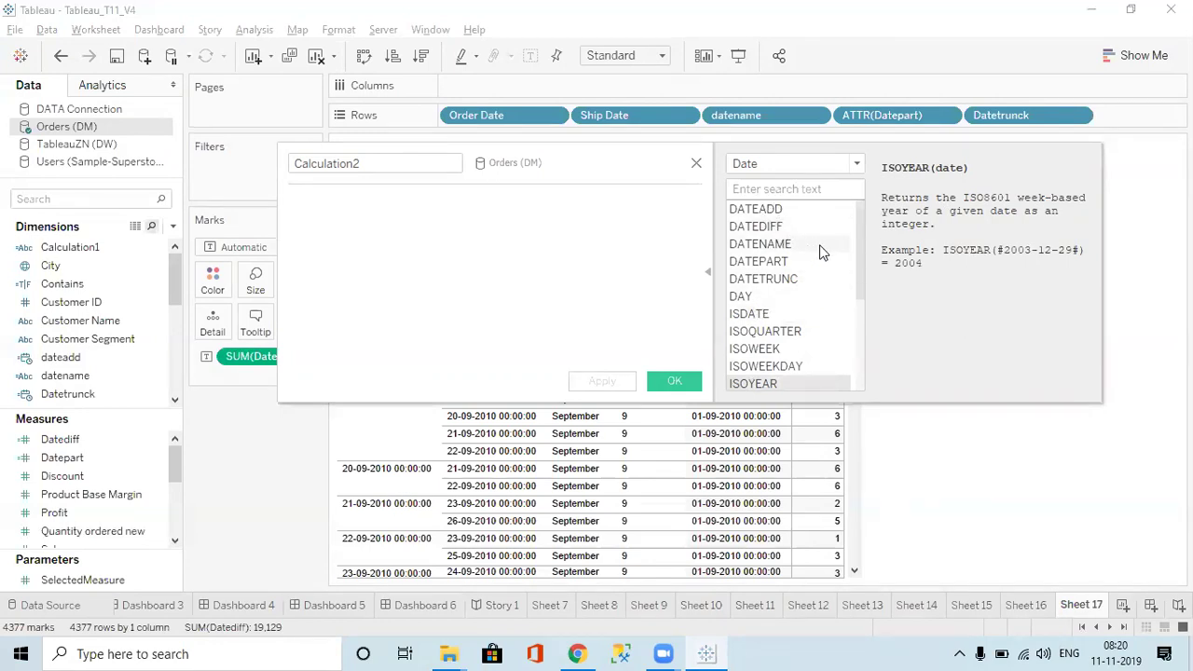
# Read the descriptions of the remaining Date functions: MAX, MIN, MONTH, NOW, QUARTER, TODAY, WEEK and YEAR
pyautogui.moveTo(858, 268); pyautogui.dragTo(862, 341)
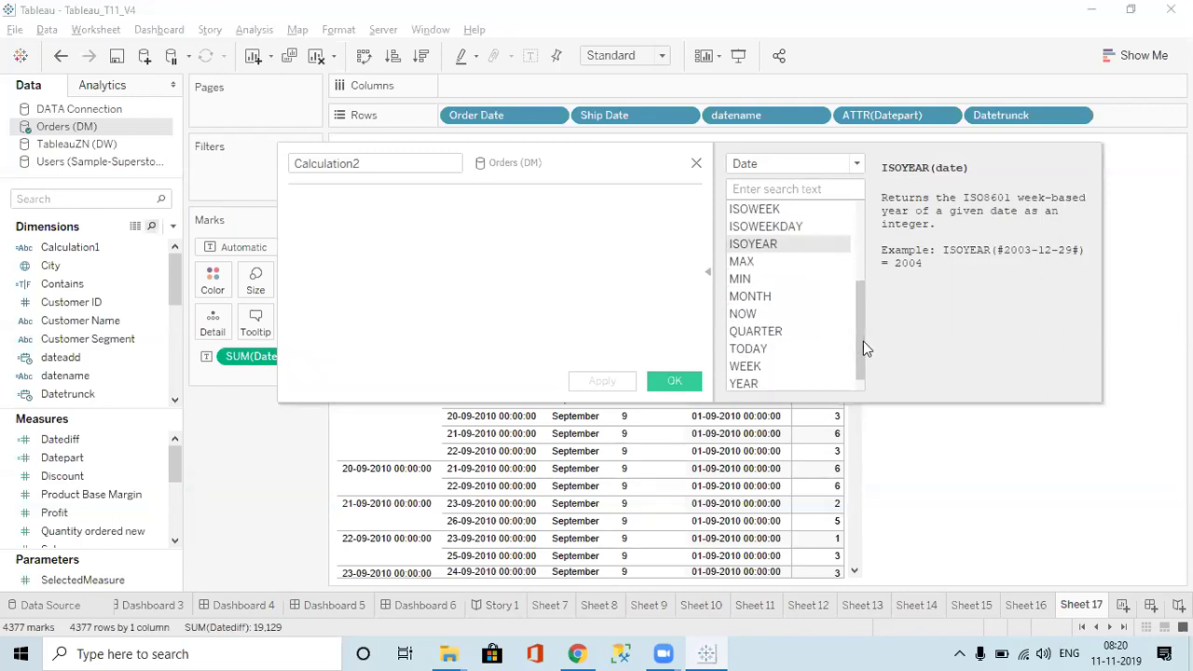
pyautogui.click(747, 263)
pyautogui.click(742, 280)
pyautogui.click(744, 298)
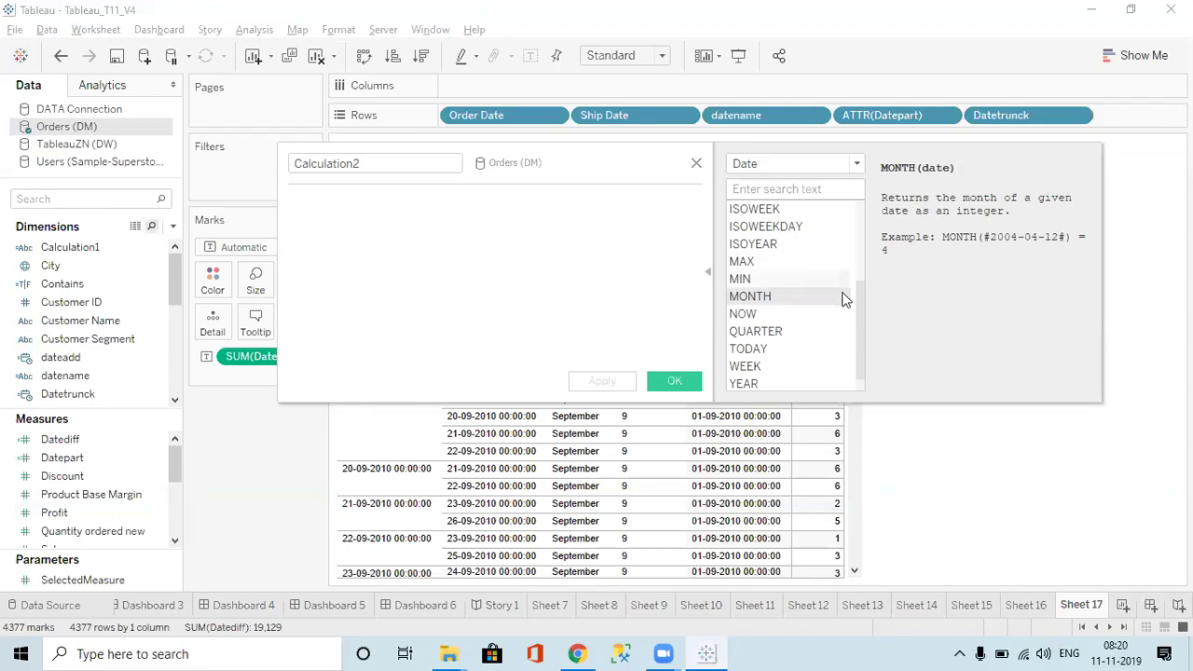
pyautogui.click(750, 318)
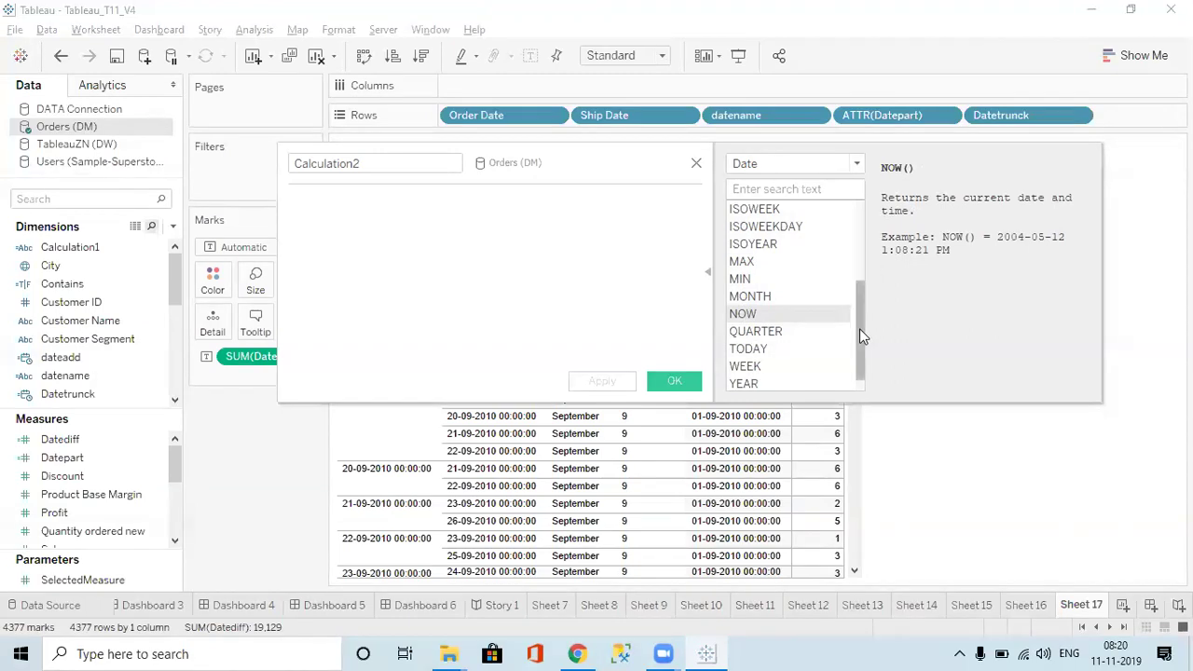
pyautogui.scroll(-1, 859, 328)
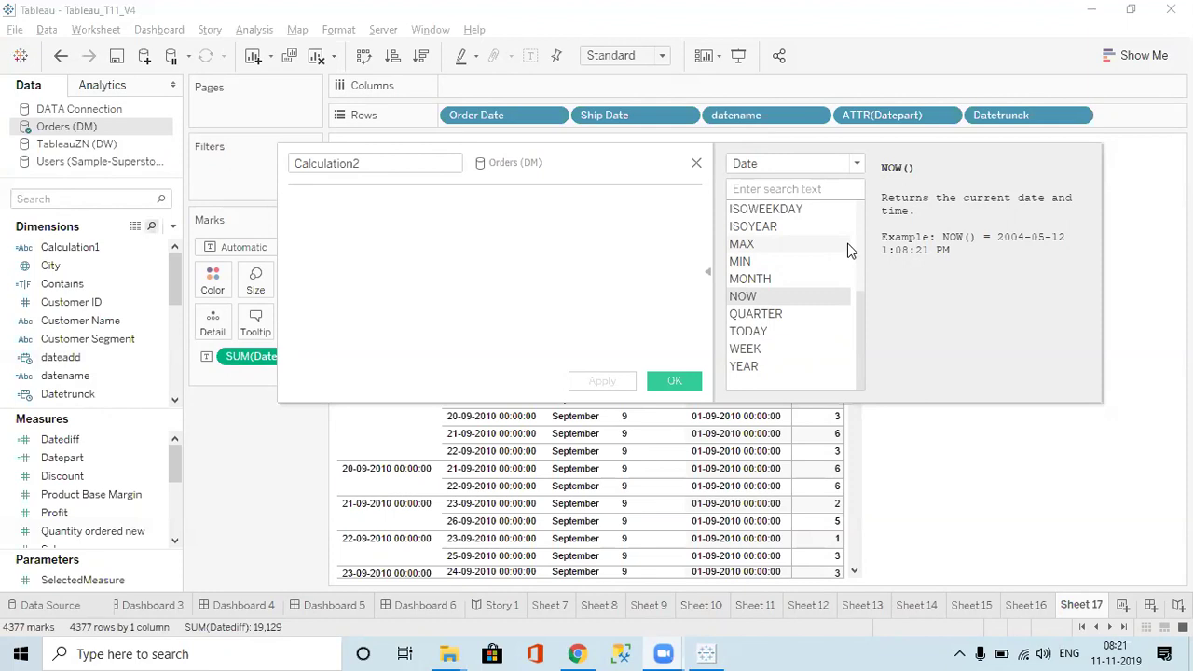
pyautogui.click(753, 316)
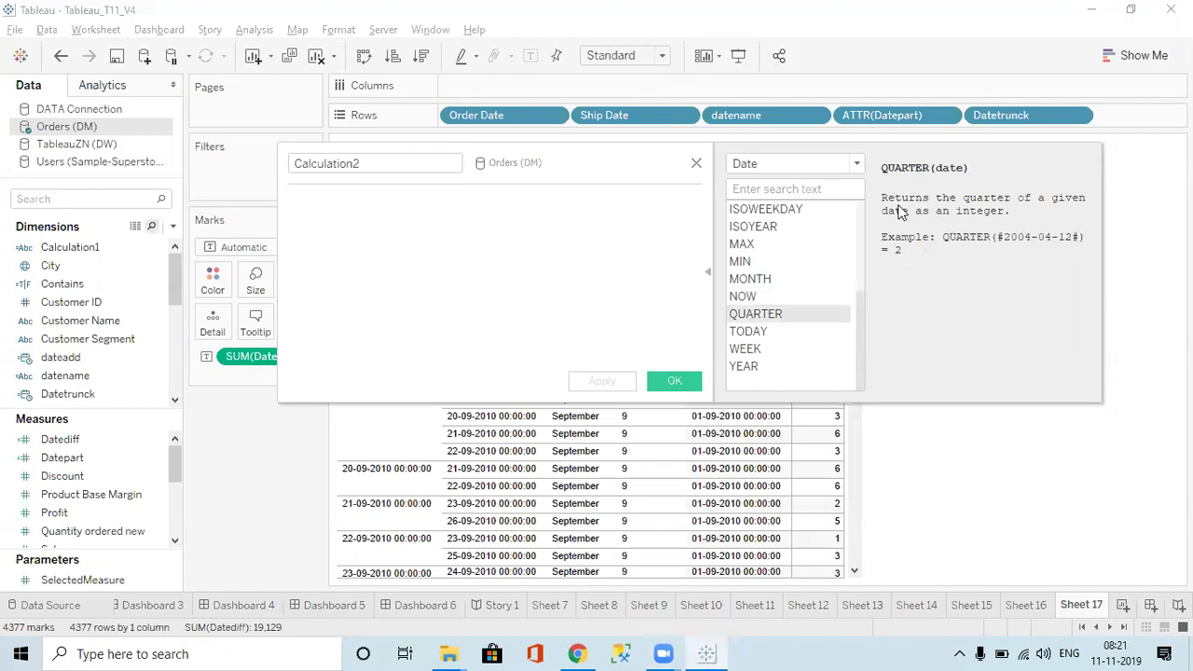
pyautogui.click(750, 332)
pyautogui.click(750, 348)
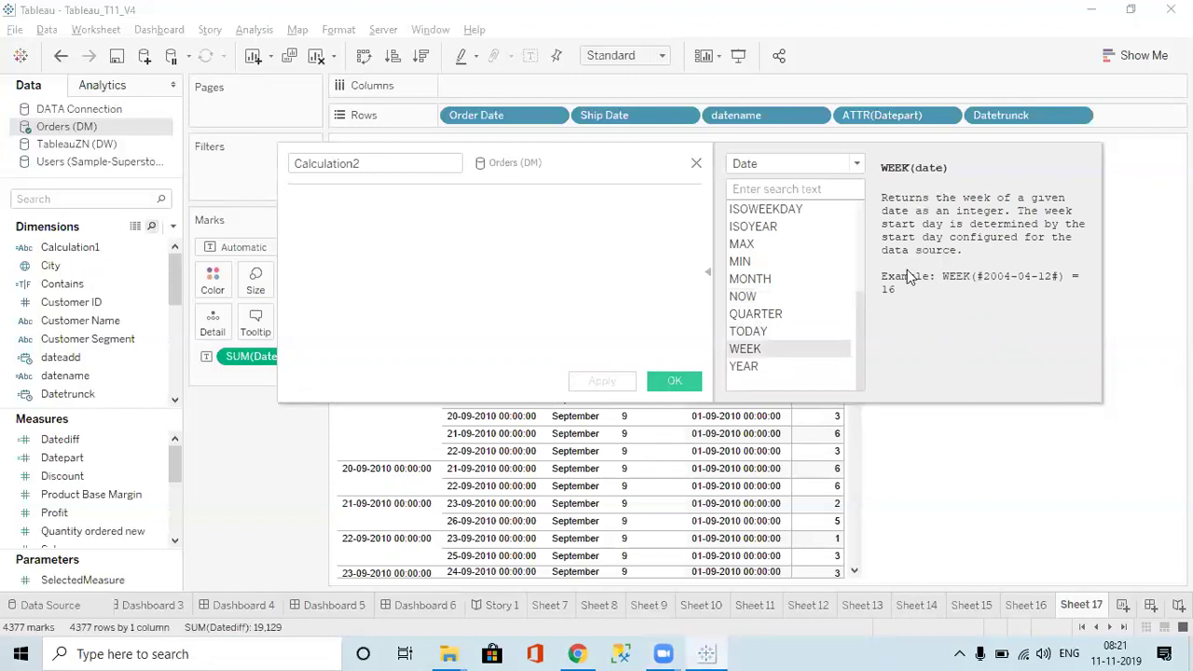
pyautogui.click(746, 367)
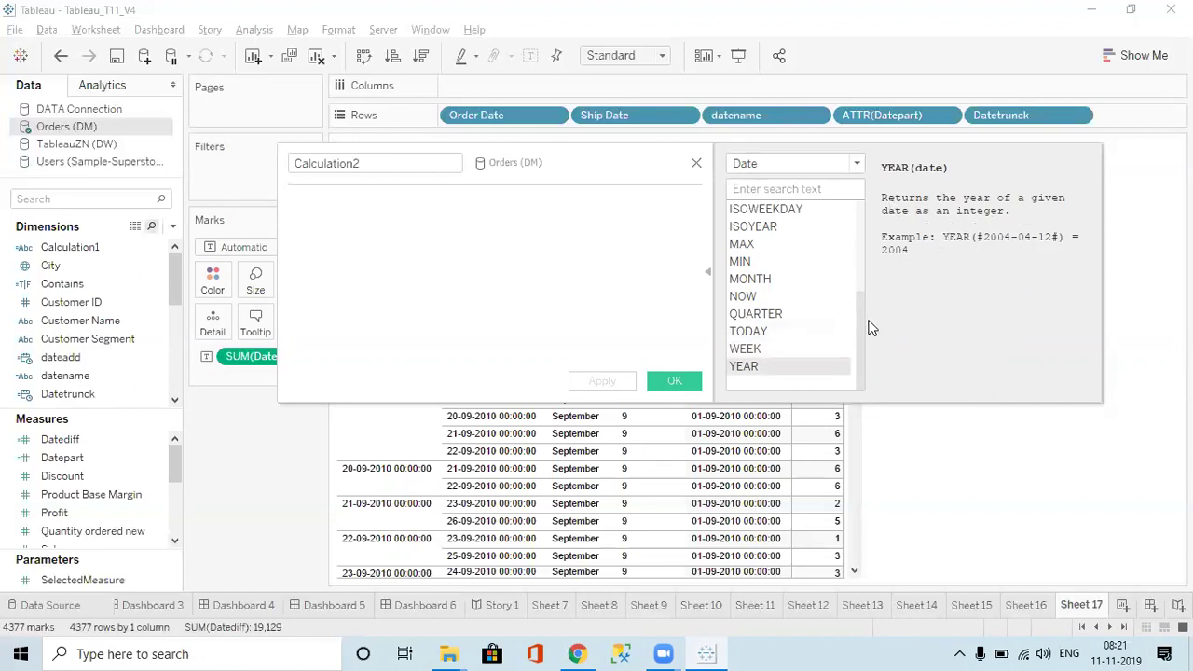
# Look back over the whole Date function list and review the descriptions of DATEADD, DATENAME and DATEPART
pyautogui.moveTo(859, 324); pyautogui.dragTo(807, 182)
pyautogui.click(795, 162)
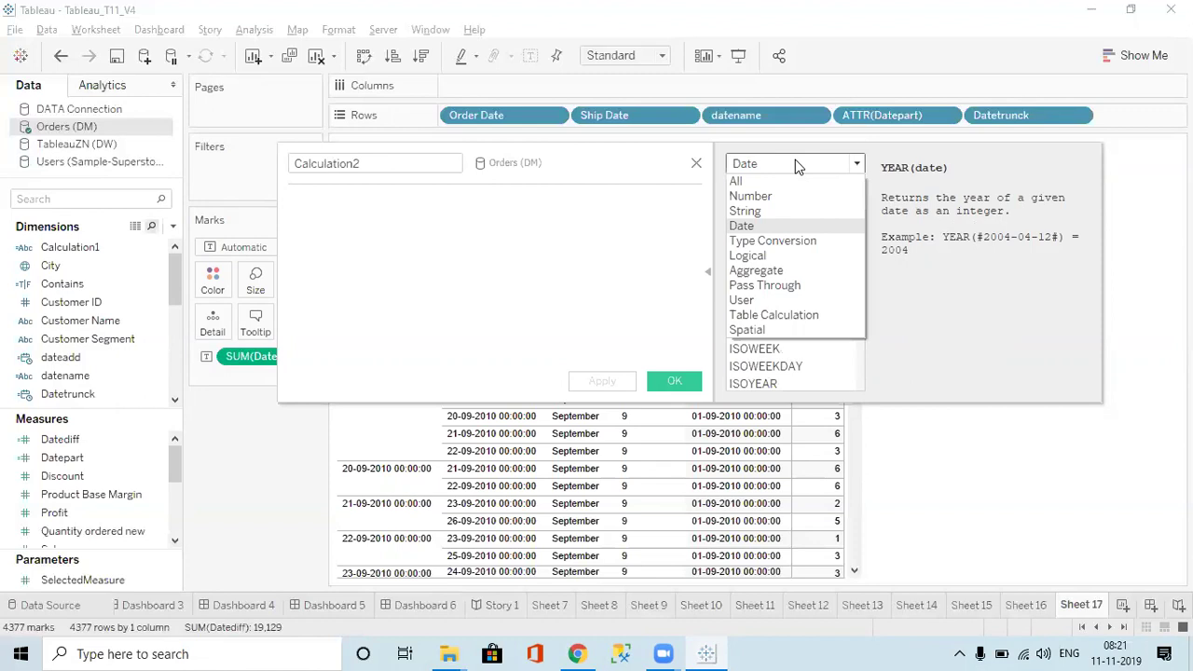
pyautogui.click(901, 312)
pyautogui.moveTo(857, 285); pyautogui.dragTo(859, 390)
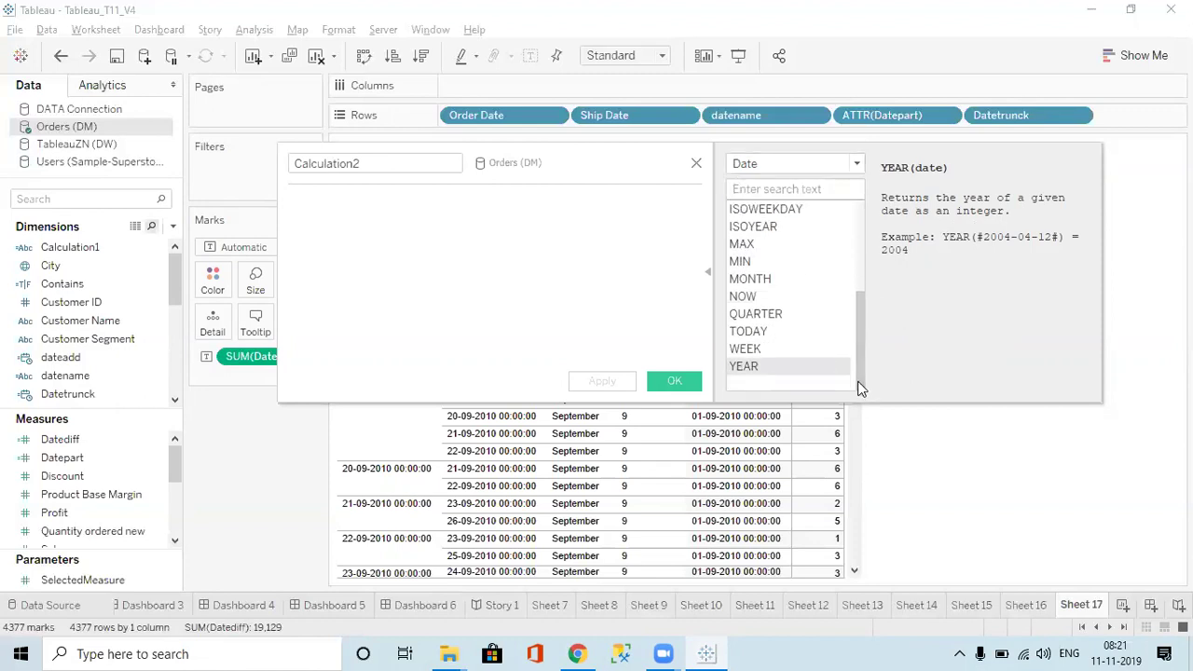
pyautogui.moveTo(861, 343); pyautogui.dragTo(837, 227)
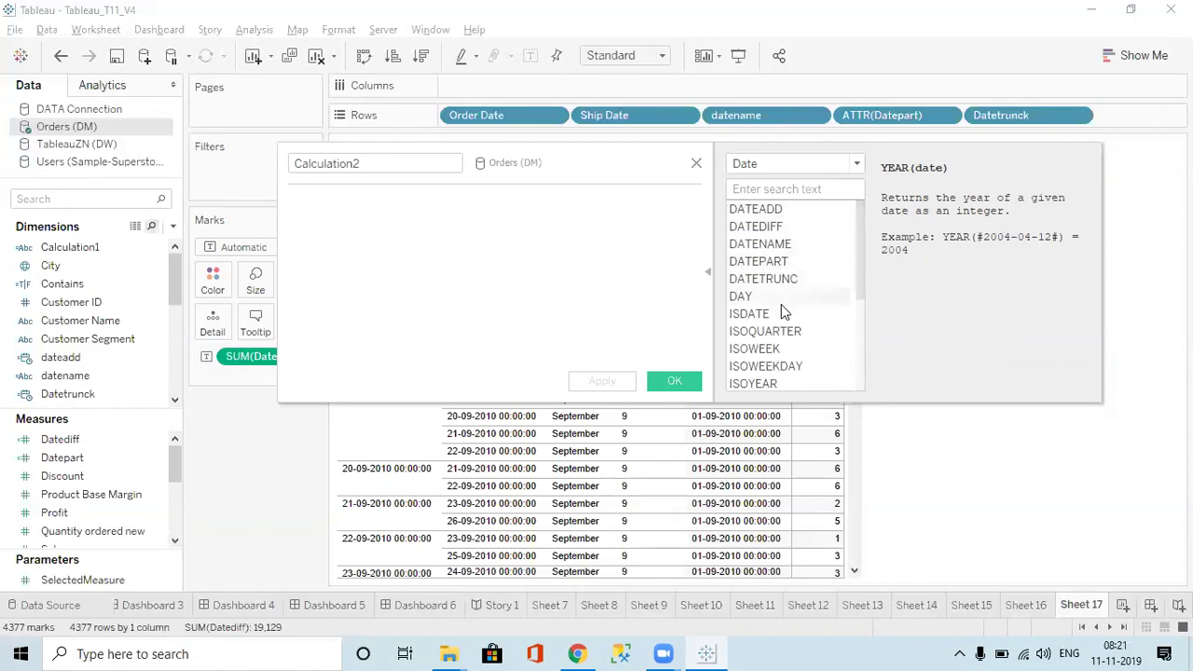
pyautogui.moveTo(861, 240)
pyautogui.mouseDown()
pyautogui.moveTo(859, 358)
pyautogui.moveTo(859, 233)
pyautogui.mouseUp()
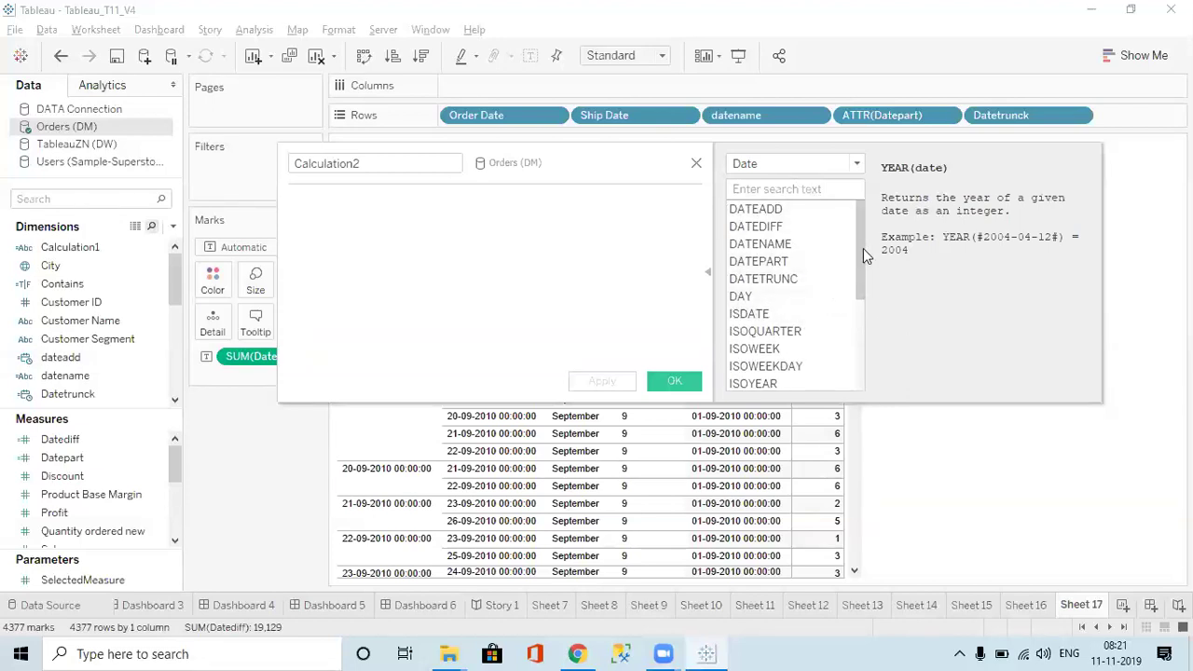
pyautogui.moveTo(861, 250); pyautogui.dragTo(861, 208)
pyautogui.click(766, 214)
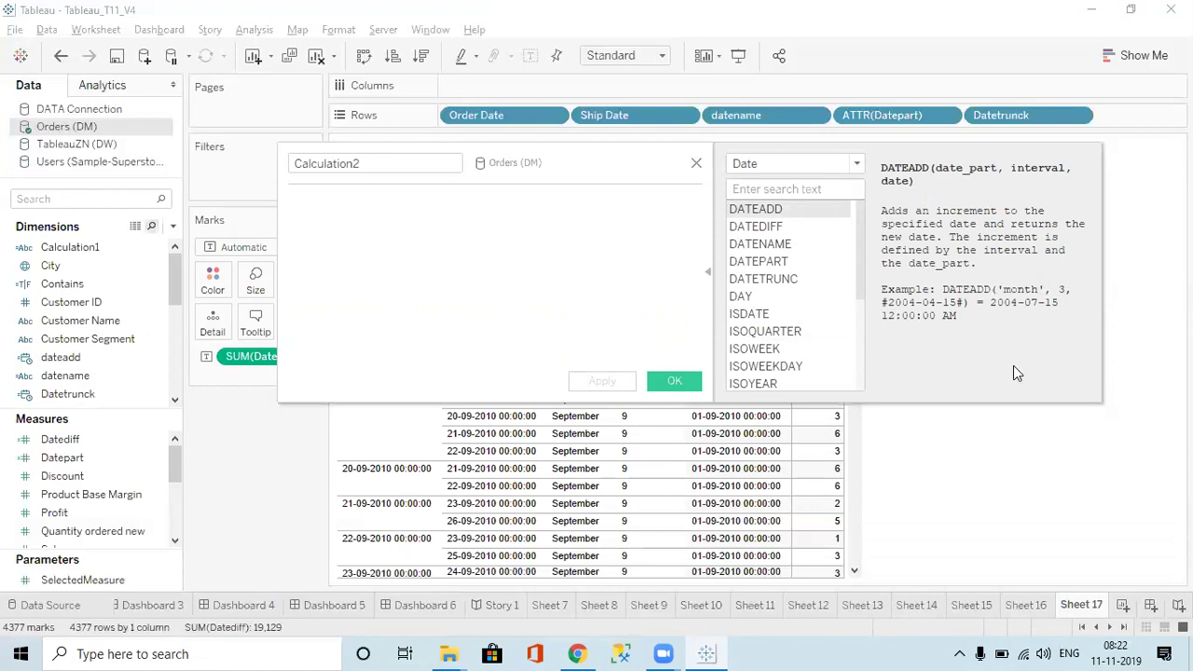
pyautogui.click(779, 244)
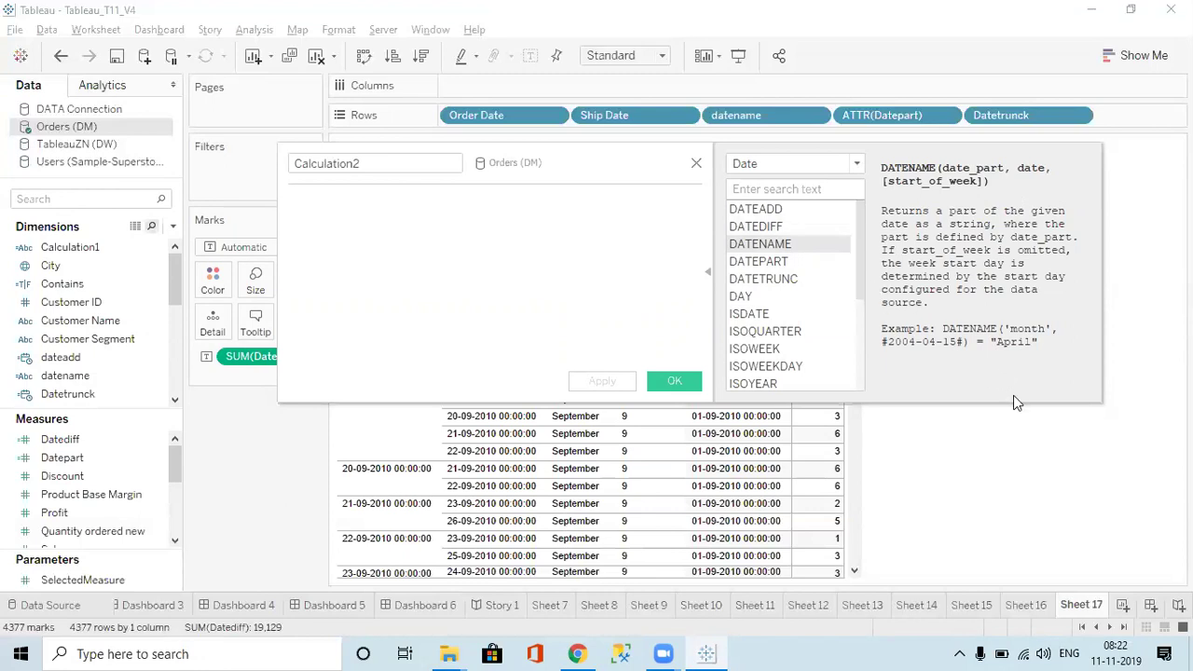
pyautogui.click(765, 261)
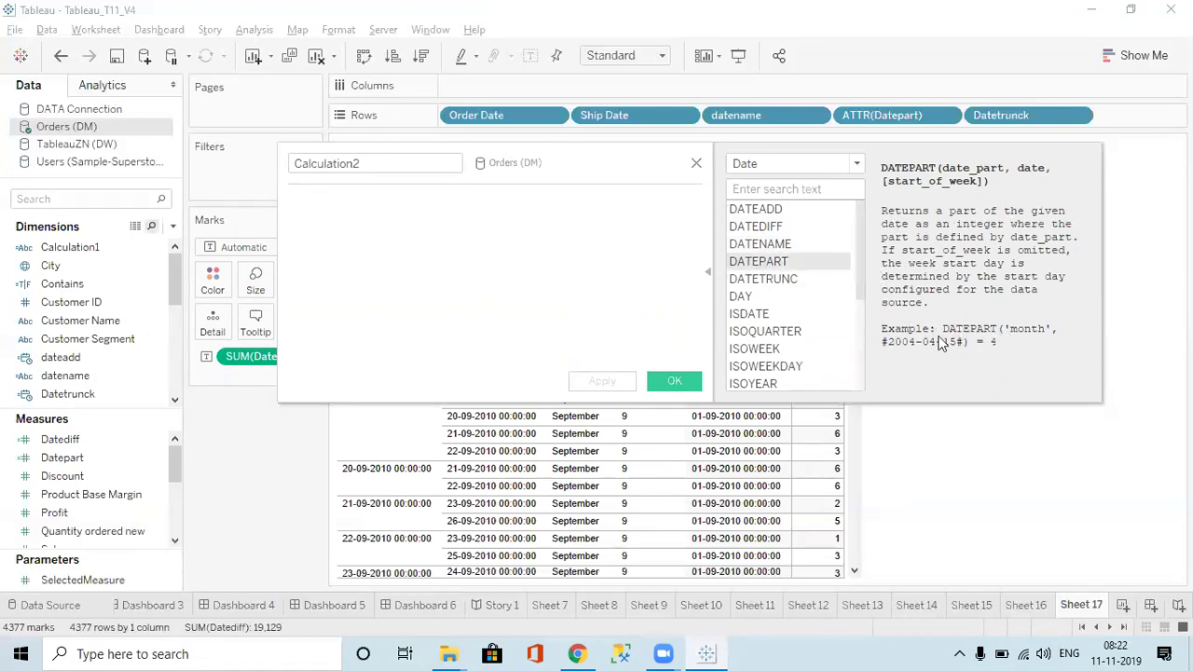
# Limit the function list to Type Conversion functions and read the description of DATE
pyautogui.click(764, 163)
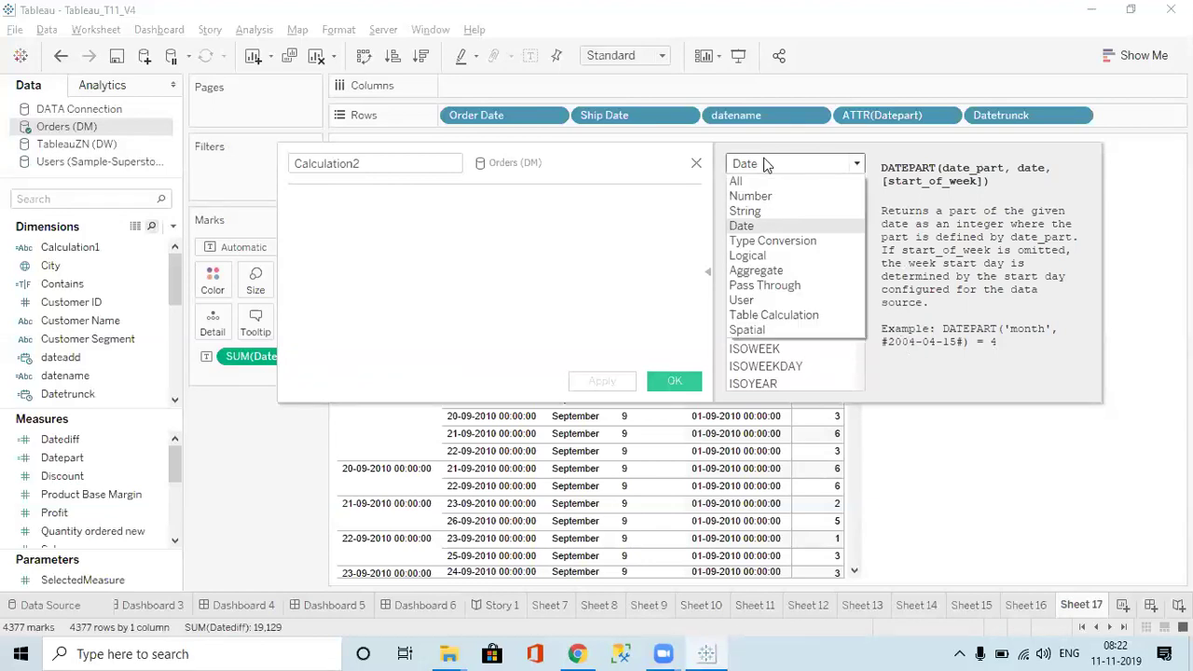
pyautogui.click(772, 241)
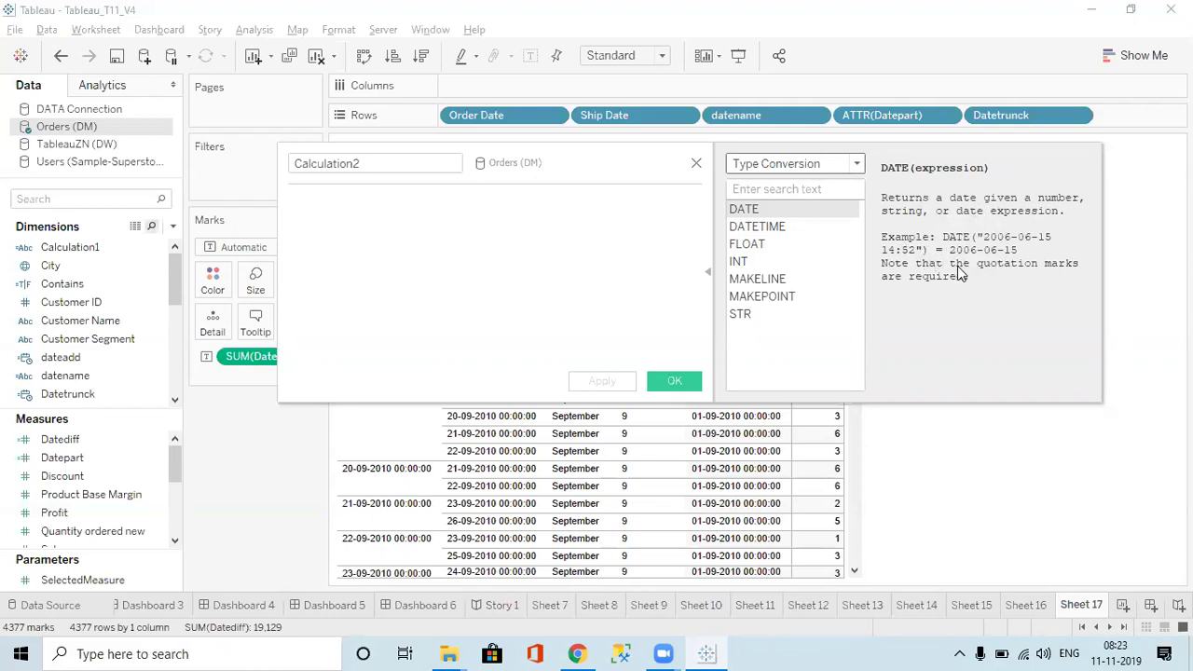
# Read the descriptions of the Type Conversion functions DATETIME, FLOAT, INT, MAKELINE, MAKEPOINT and STR
pyautogui.click(759, 226)
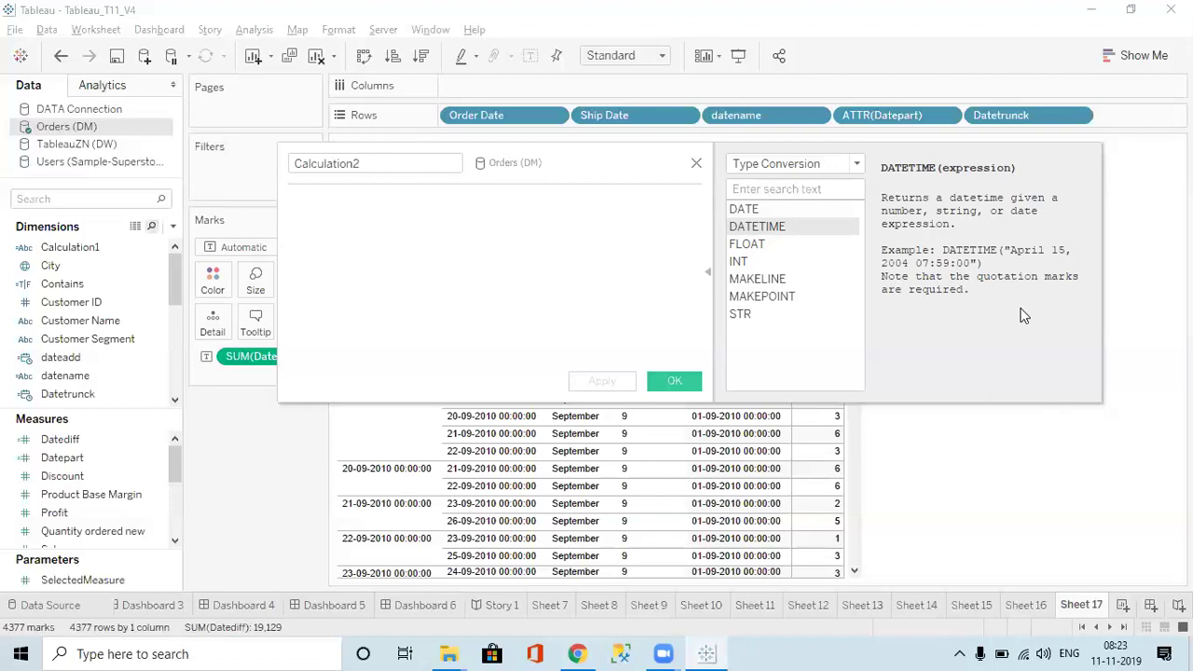
pyautogui.click(745, 246)
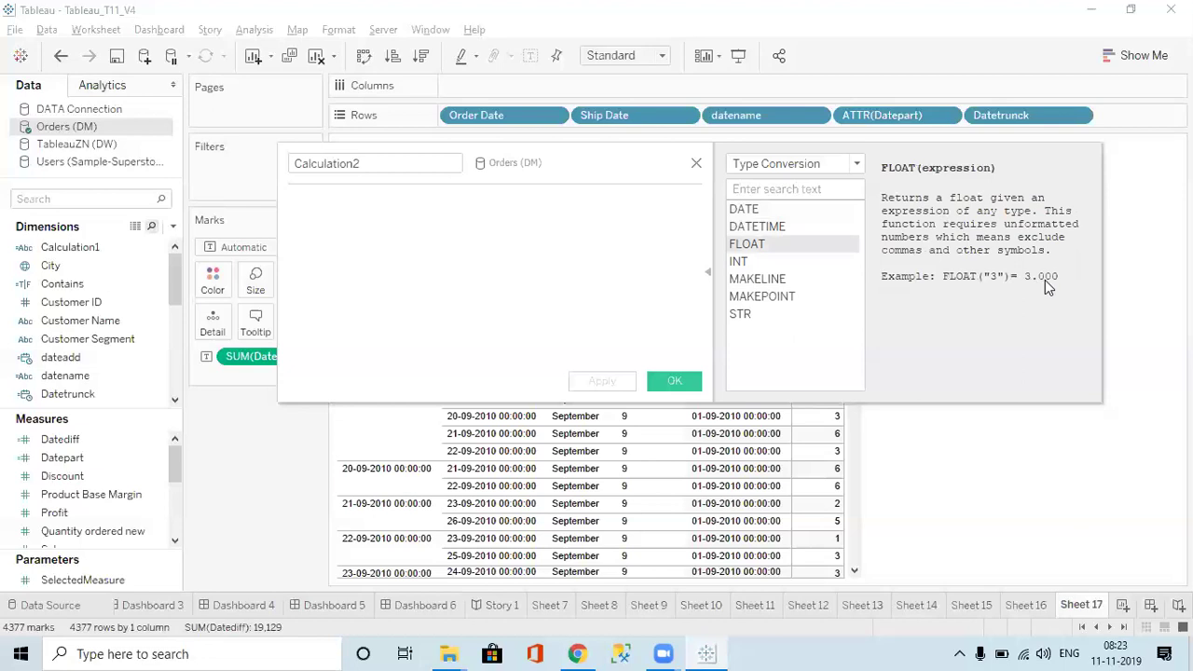
pyautogui.click(746, 261)
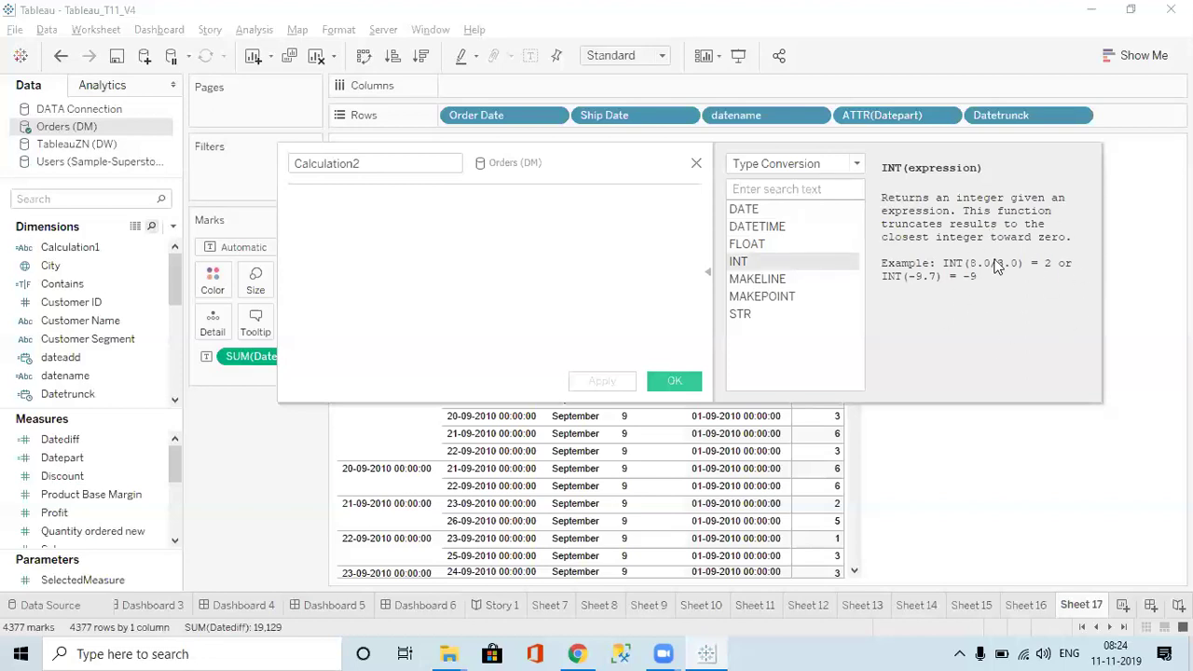
pyautogui.click(773, 284)
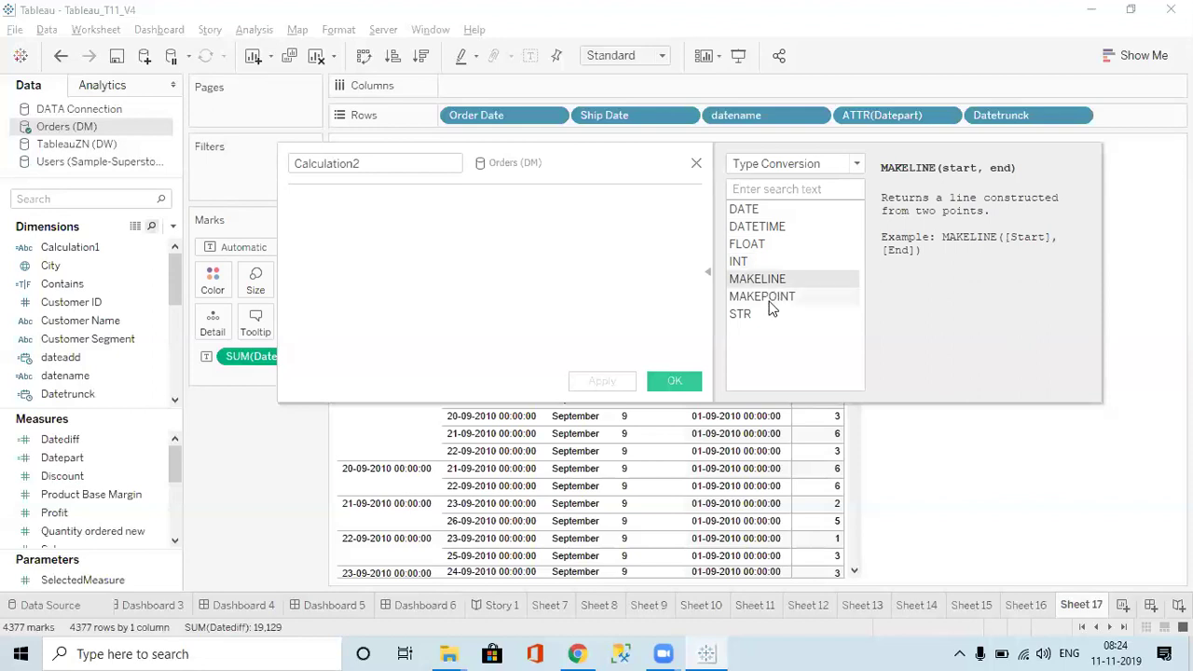
pyautogui.click(770, 297)
pyautogui.click(765, 283)
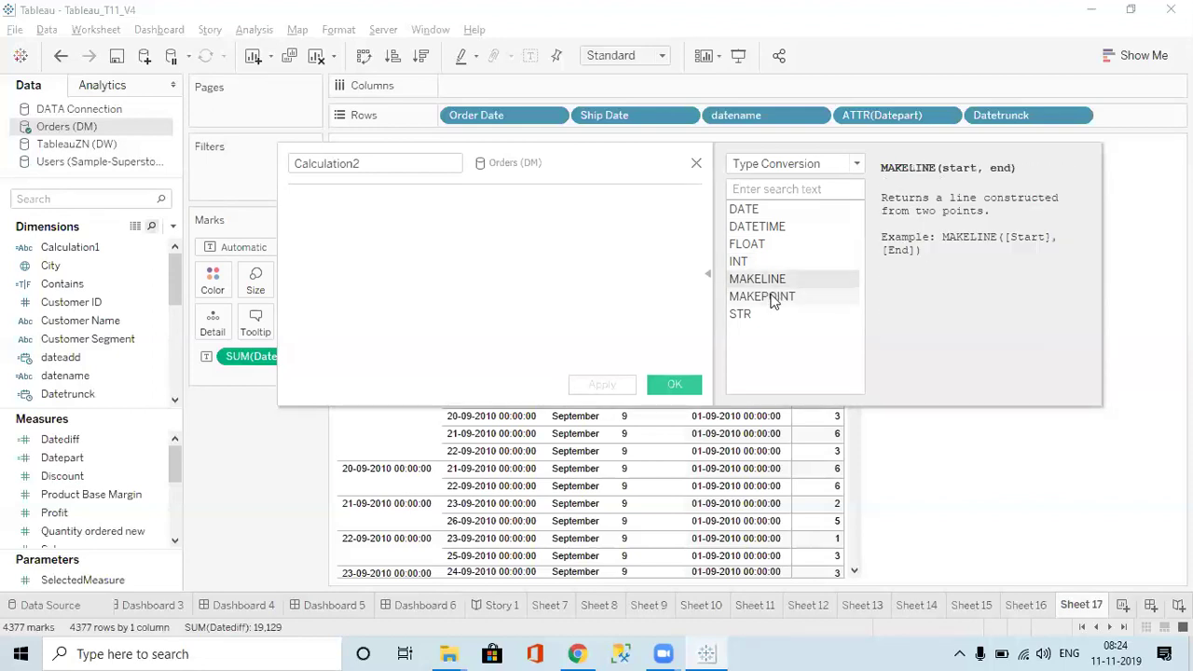
pyautogui.click(773, 297)
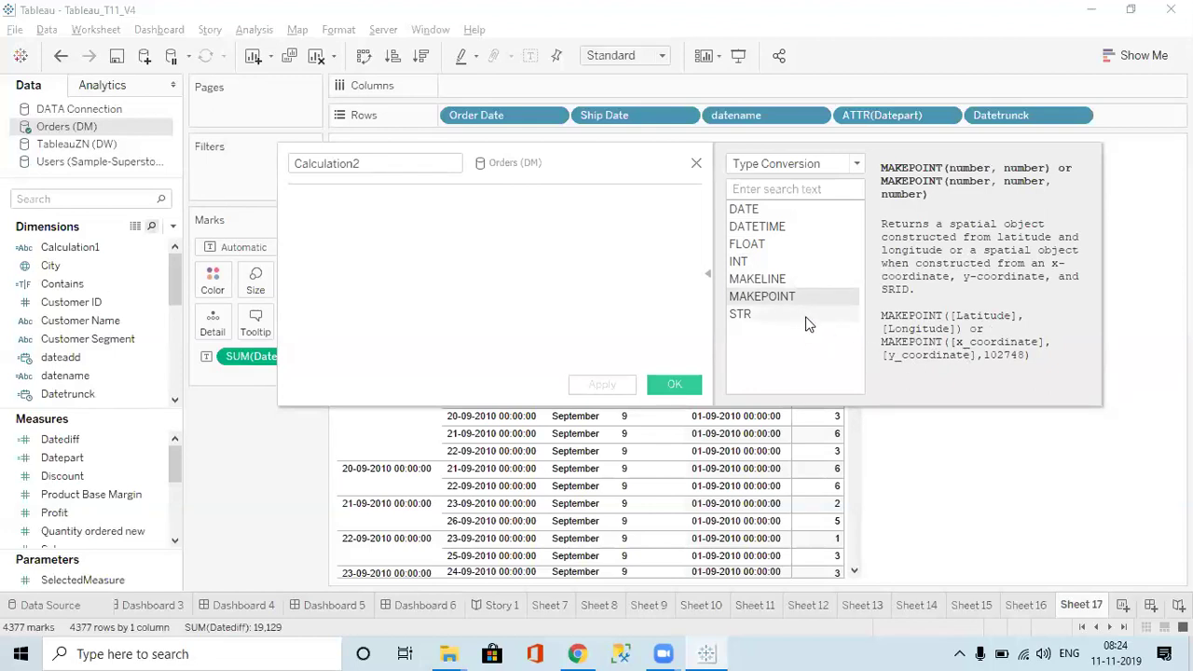
pyautogui.click(745, 317)
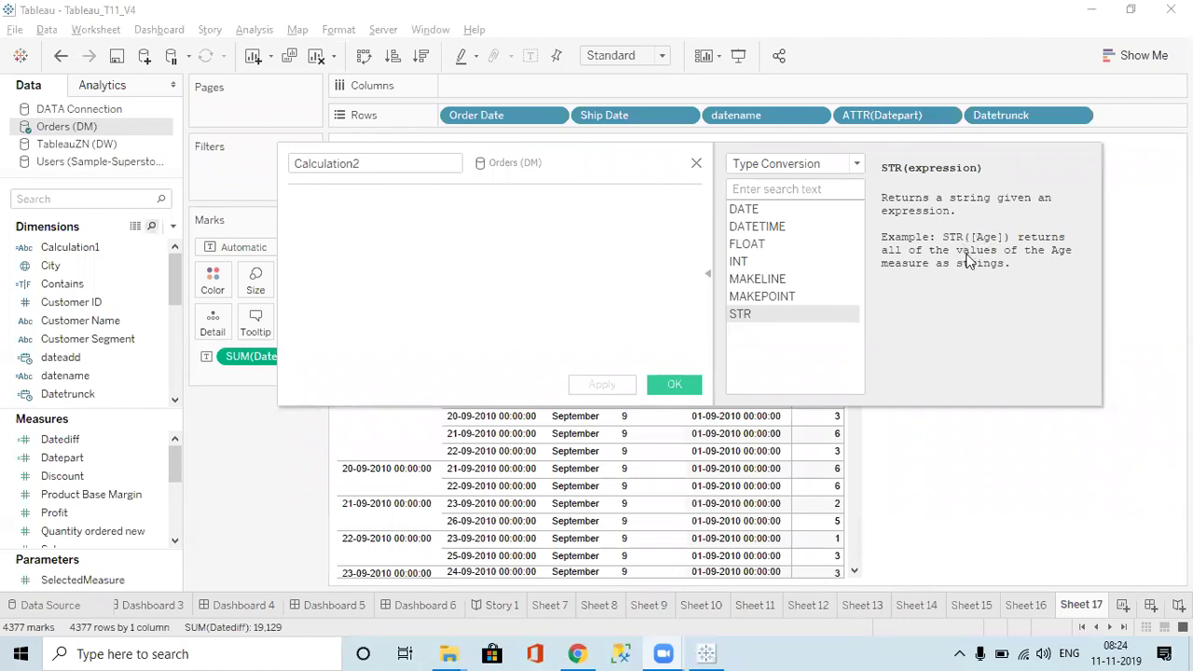
# Enter an empty STR() call in the Calculation2 formula
pyautogui.click(438, 267)
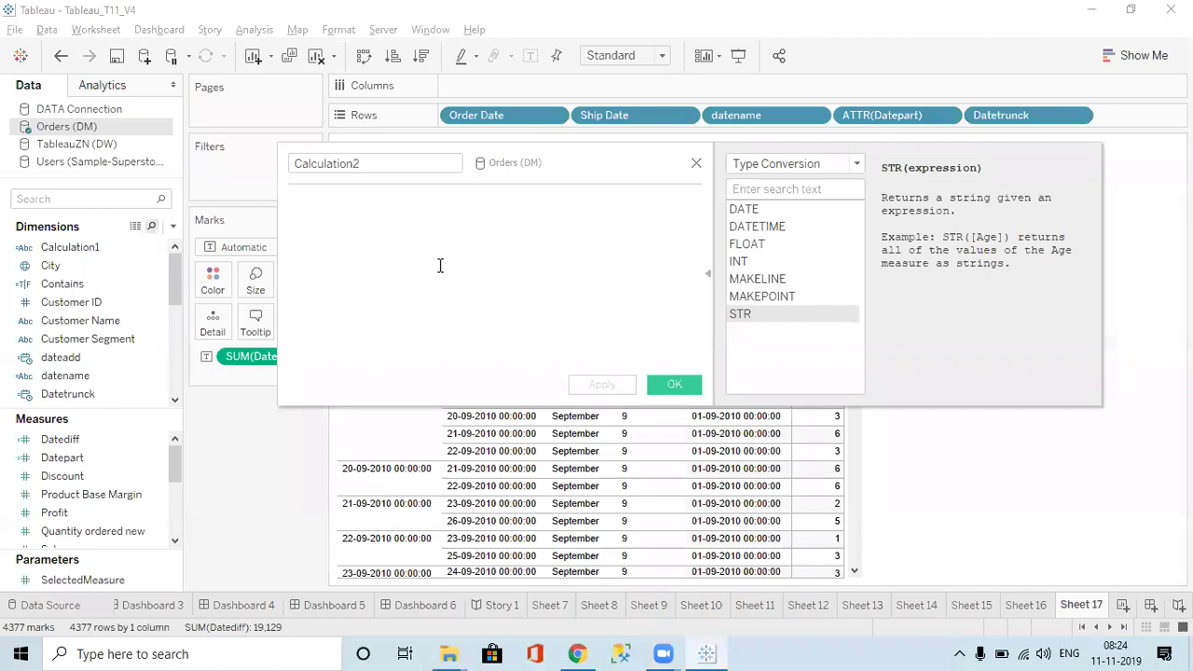
pyautogui.write('str')
pyautogui.press('Return')
pyautogui.write(')')
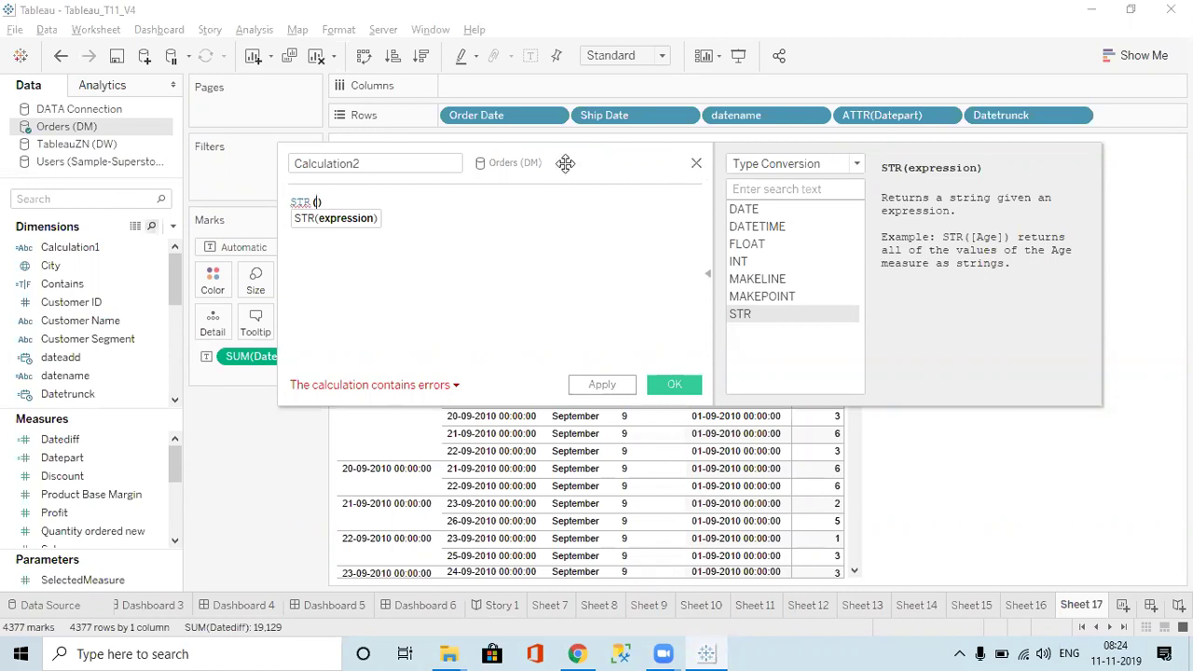
pyautogui.click(496, 199)
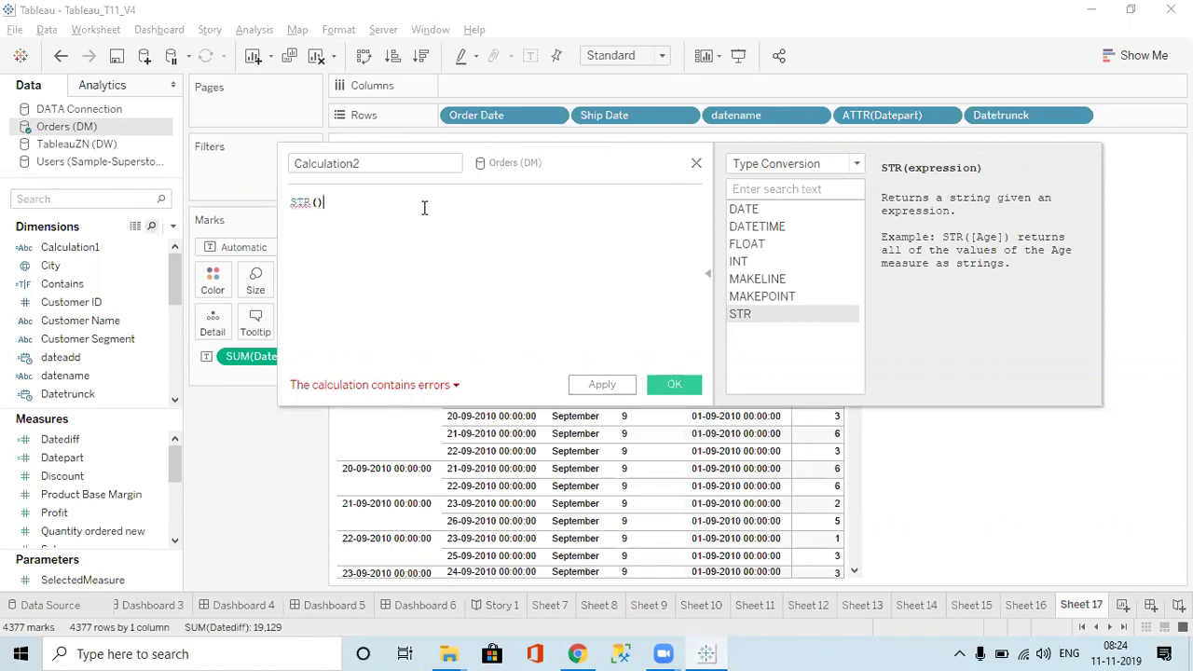
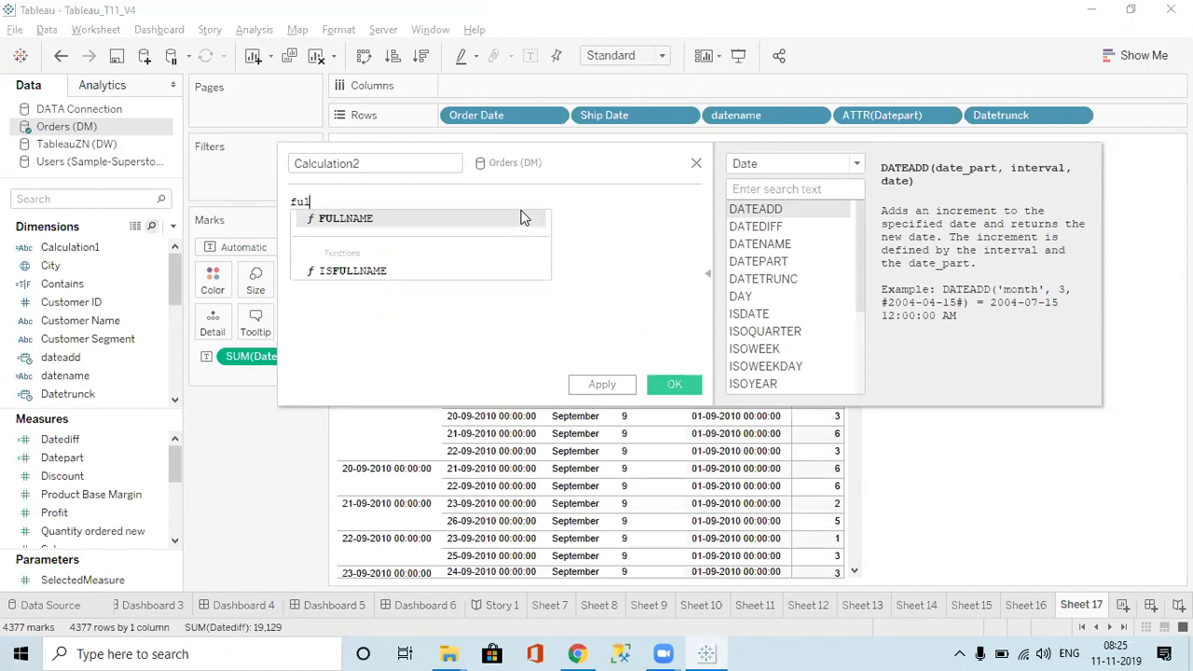
# Look through the formula suggestions for functions and fields matching "date", and clear the entry
pyautogui.press('BackSpace')
pyautogui.press('BackSpace')
pyautogui.press('BackSpace')
pyautogui.write('date')
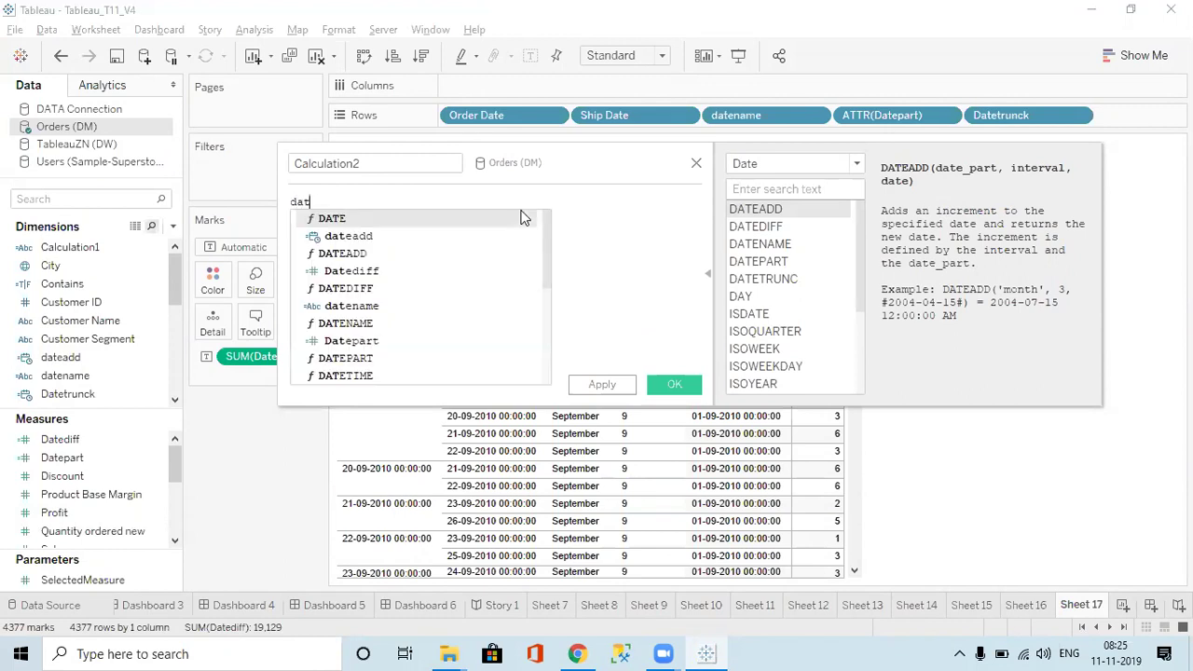
pyautogui.press('Down')
pyautogui.press('Down')
pyautogui.press('Down')
pyautogui.press('Down')
pyautogui.press('Down')
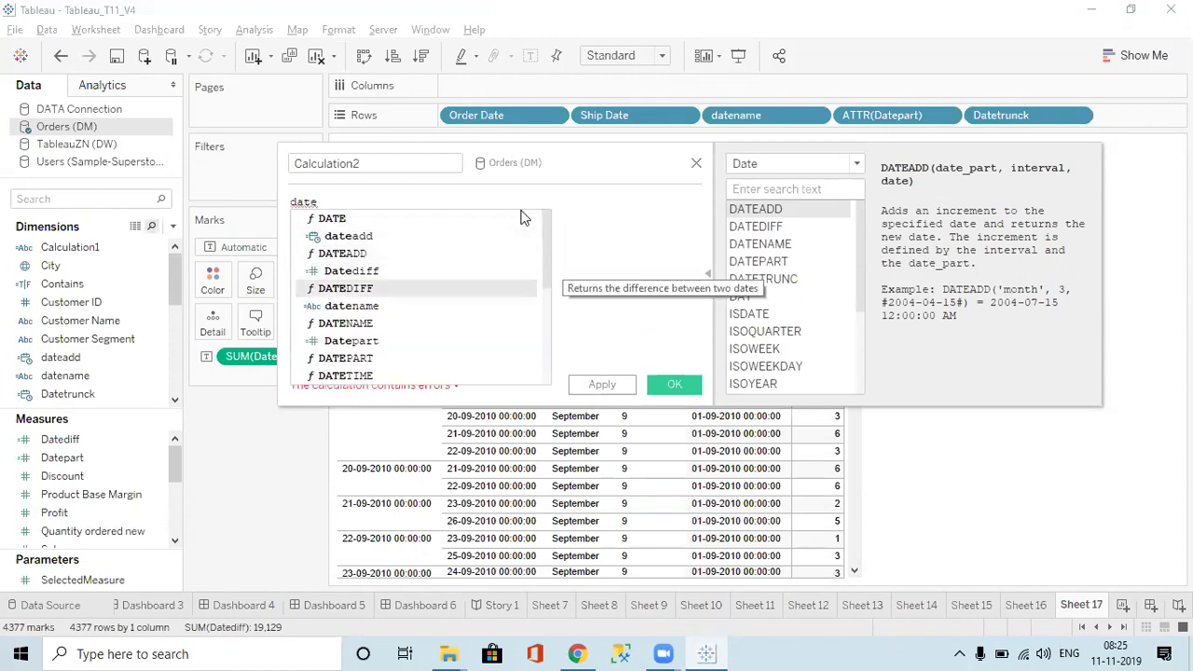
pyautogui.press('Up')
pyautogui.press('Up')
pyautogui.press('Up')
pyautogui.press('Up')
pyautogui.press('Down')
pyautogui.press('Down')
pyautogui.press('Down')
pyautogui.press('Down')
pyautogui.press('Down')
pyautogui.press('Down')
pyautogui.press('Down')
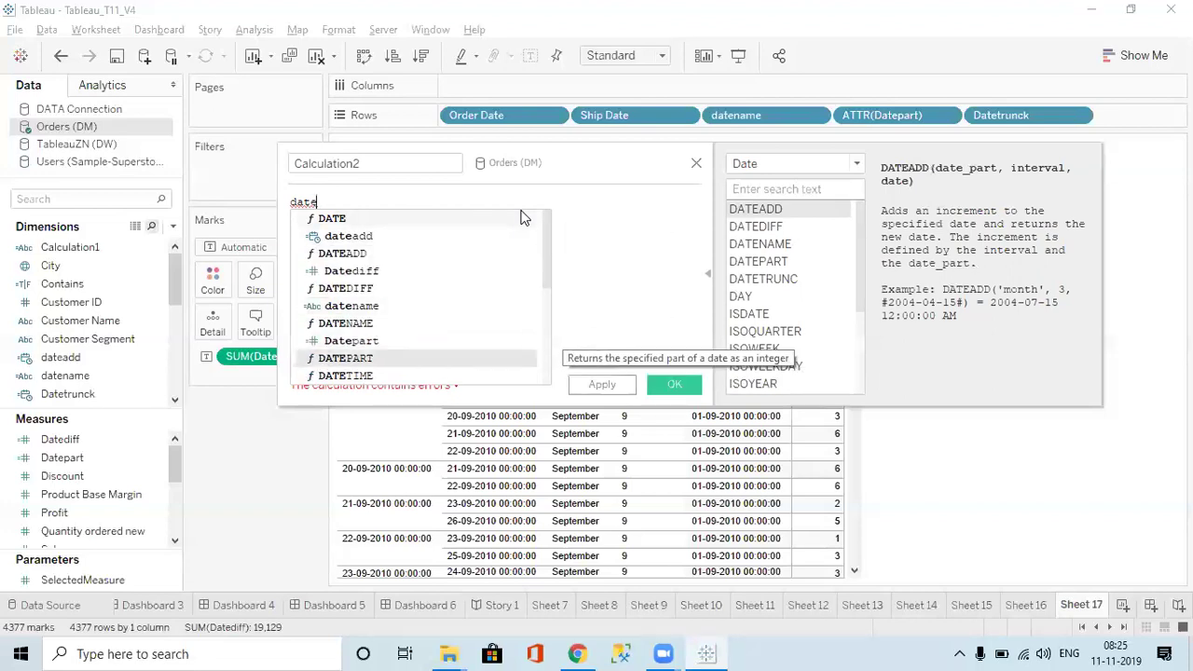
pyautogui.press('BackSpace')
pyautogui.press('BackSpace')
pyautogui.press('BackSpace')
pyautogui.press('BackSpace')
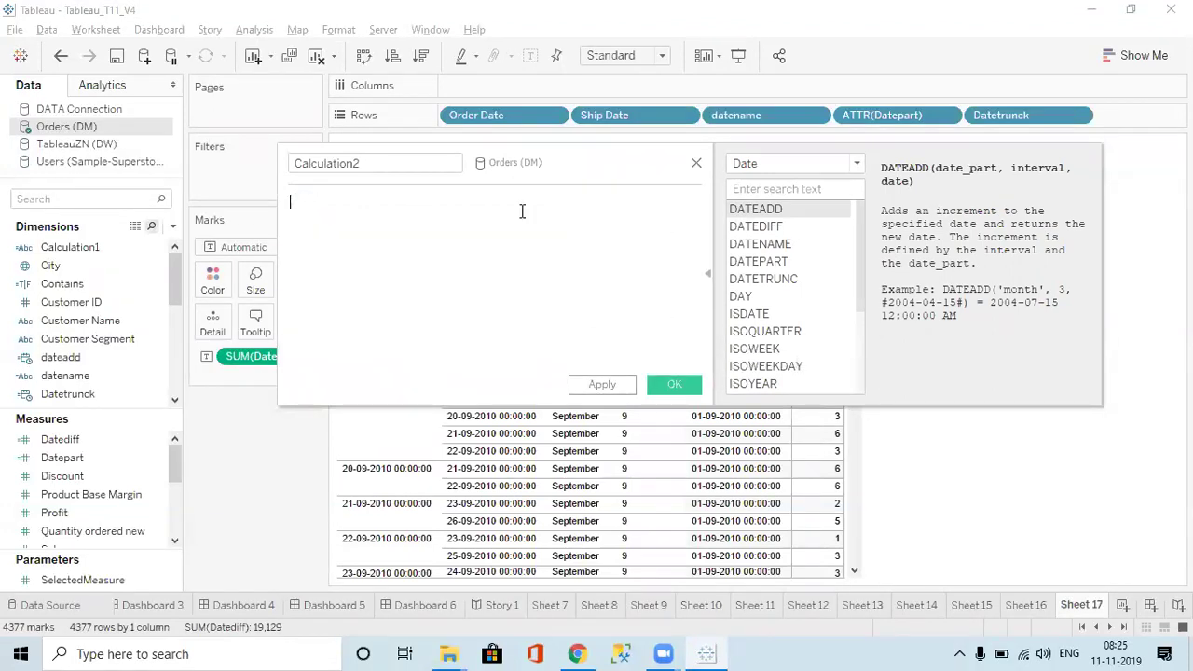
# Check the formula suggestions for functions matching "make", and clear the entry
pyautogui.write('make')
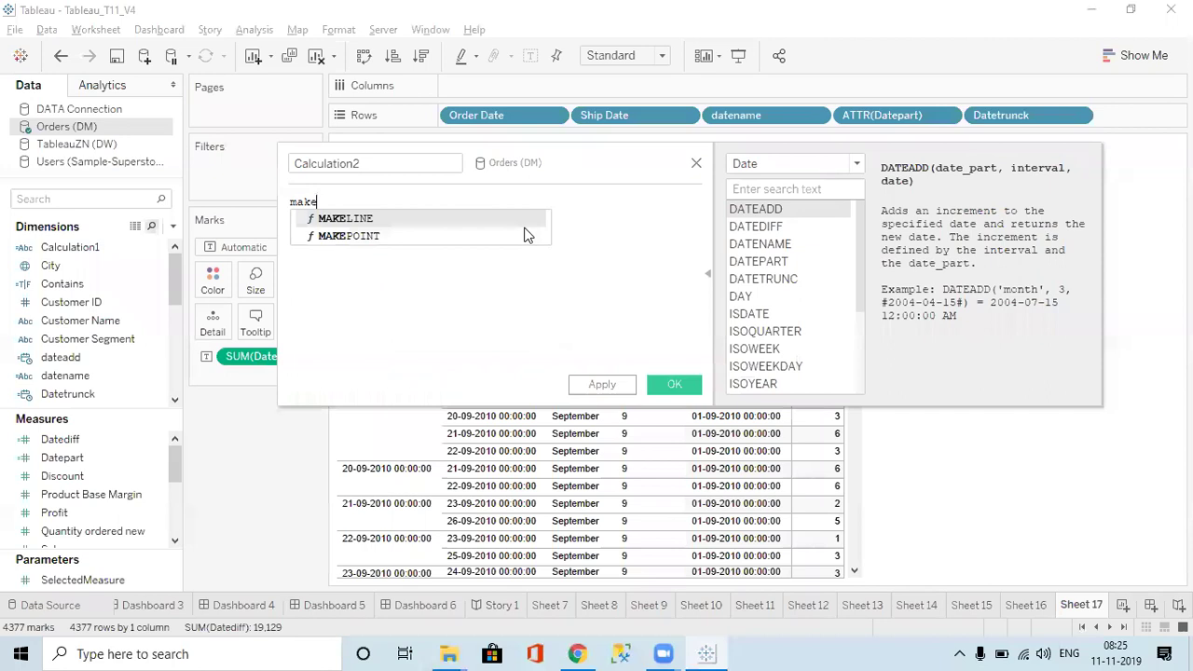
pyautogui.press('BackSpace')
pyautogui.press('BackSpace')
pyautogui.press('BackSpace')
pyautogui.press('BackSpace')
# Switch to Chrome and search Google in a new tab for "tableau make date"
pyautogui.click(577, 653)
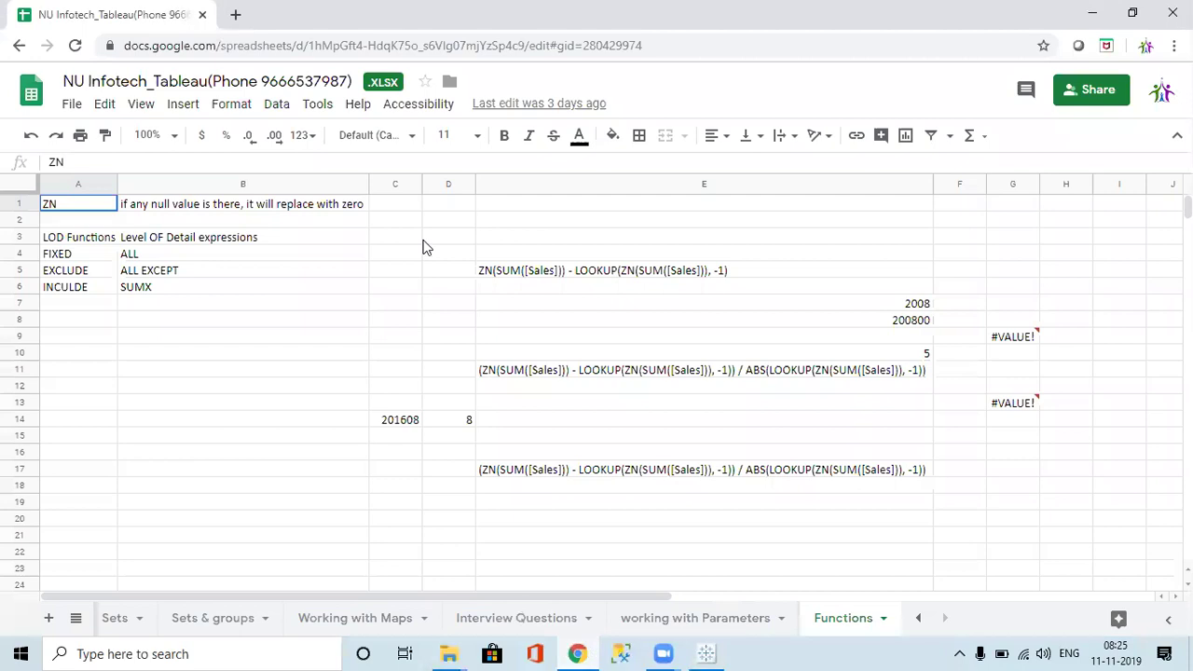
pyautogui.click(237, 16)
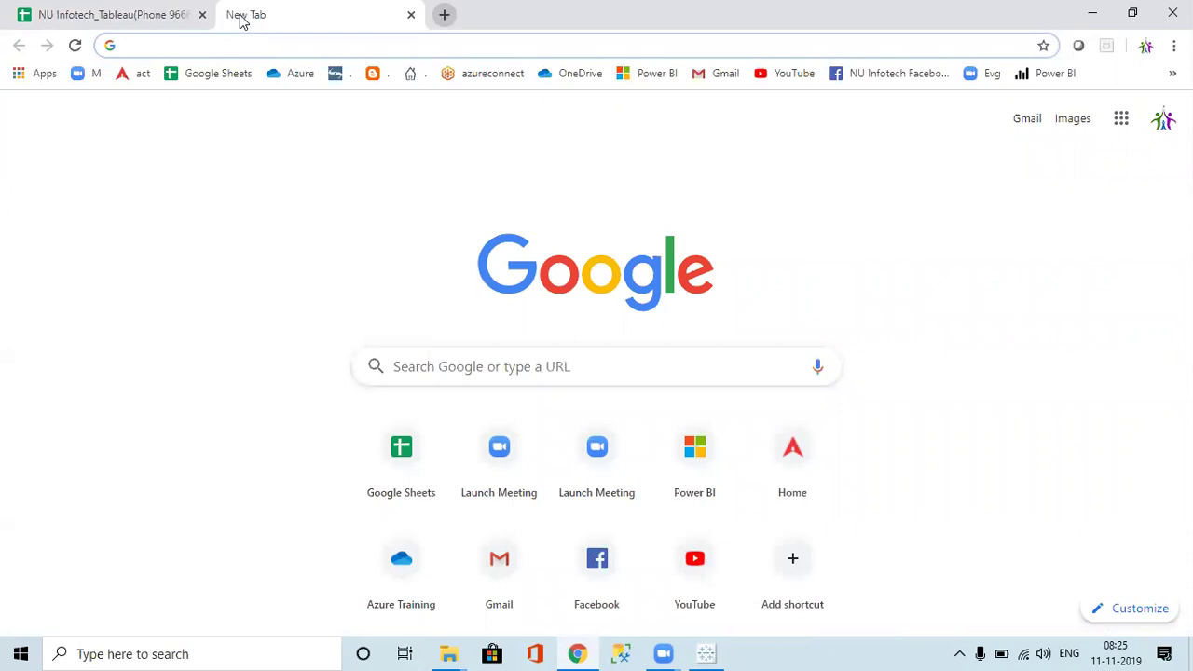
pyautogui.write('tableau')
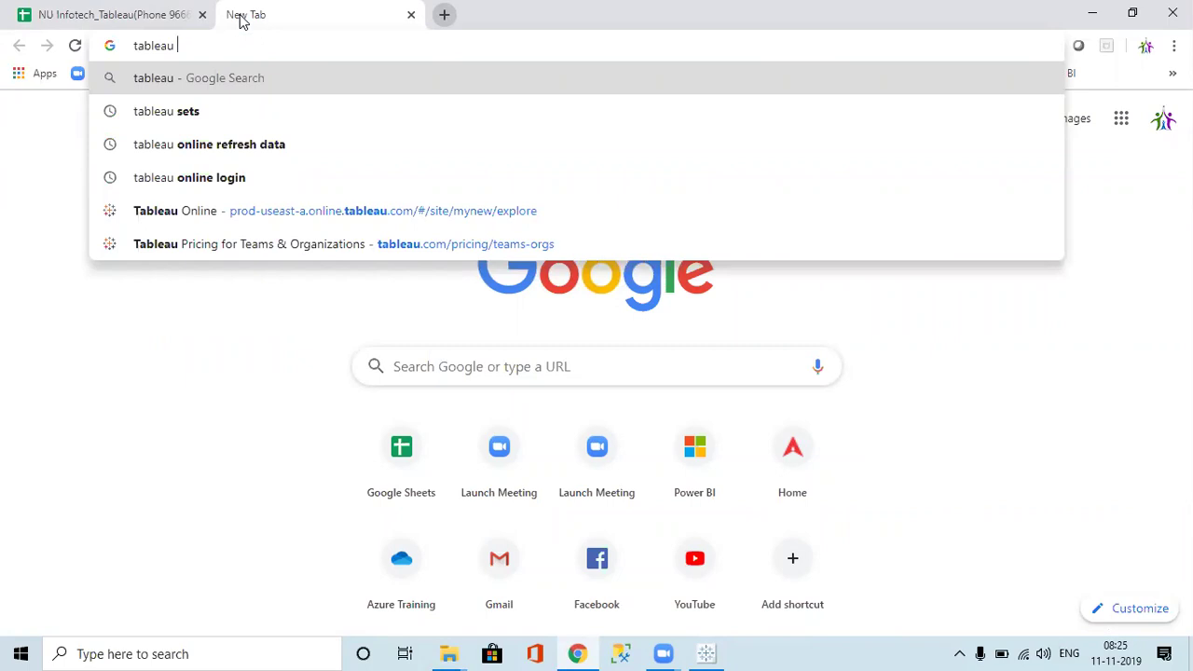
pyautogui.write('make ')
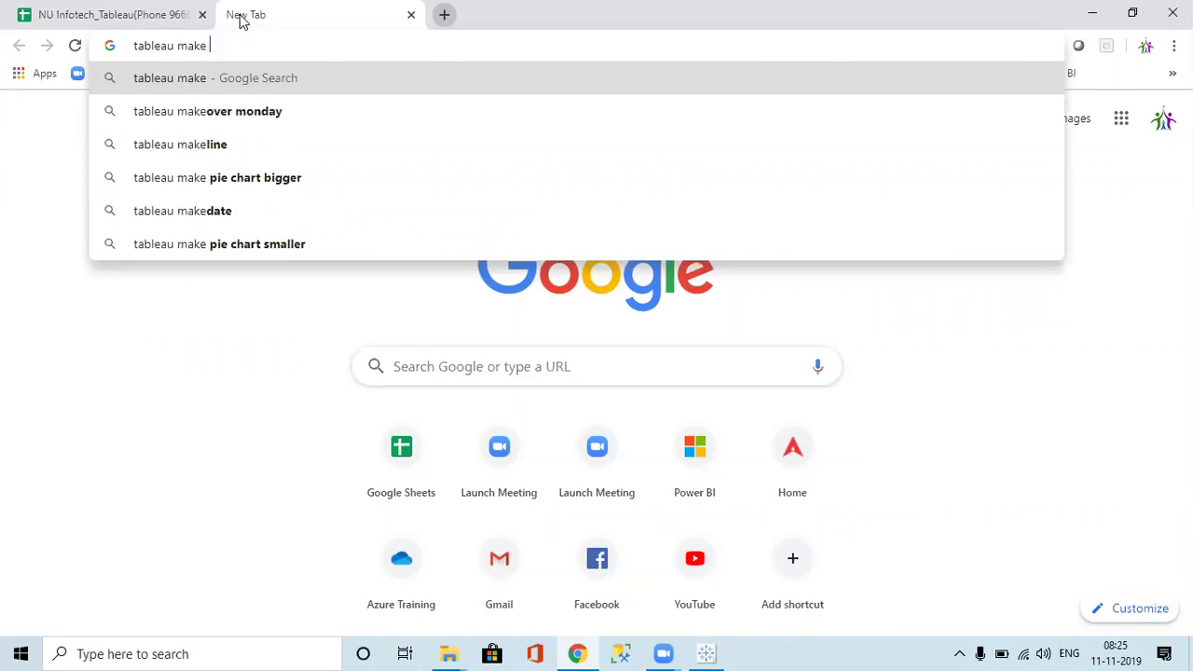
pyautogui.write('date')
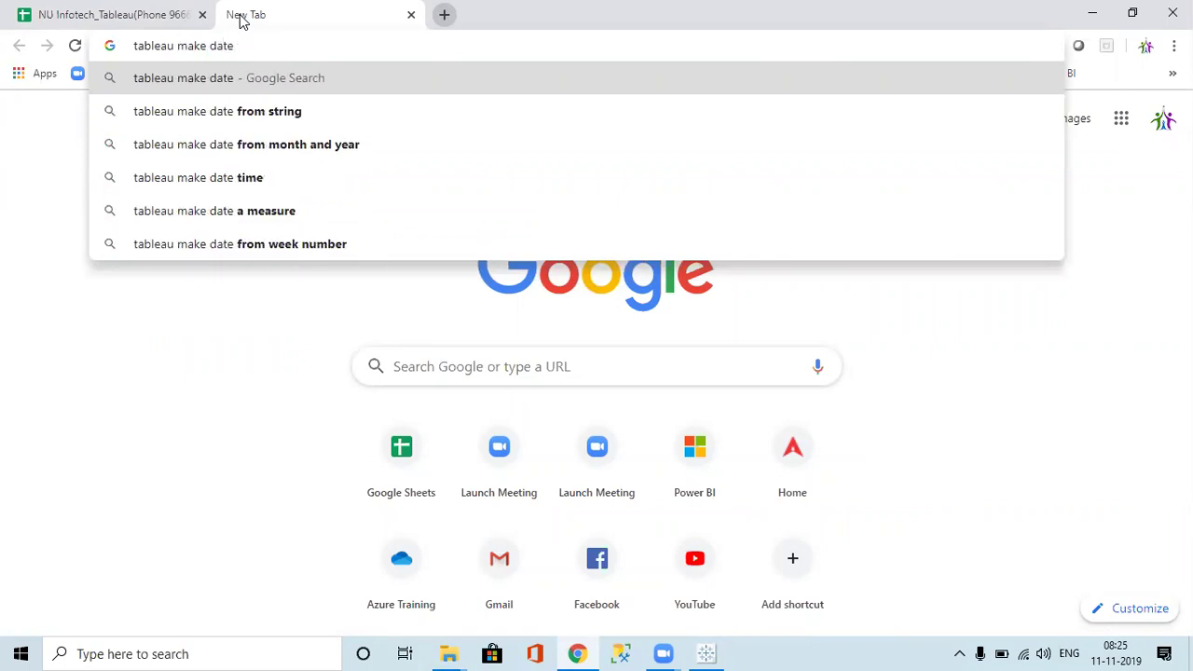
pyautogui.press('Return')
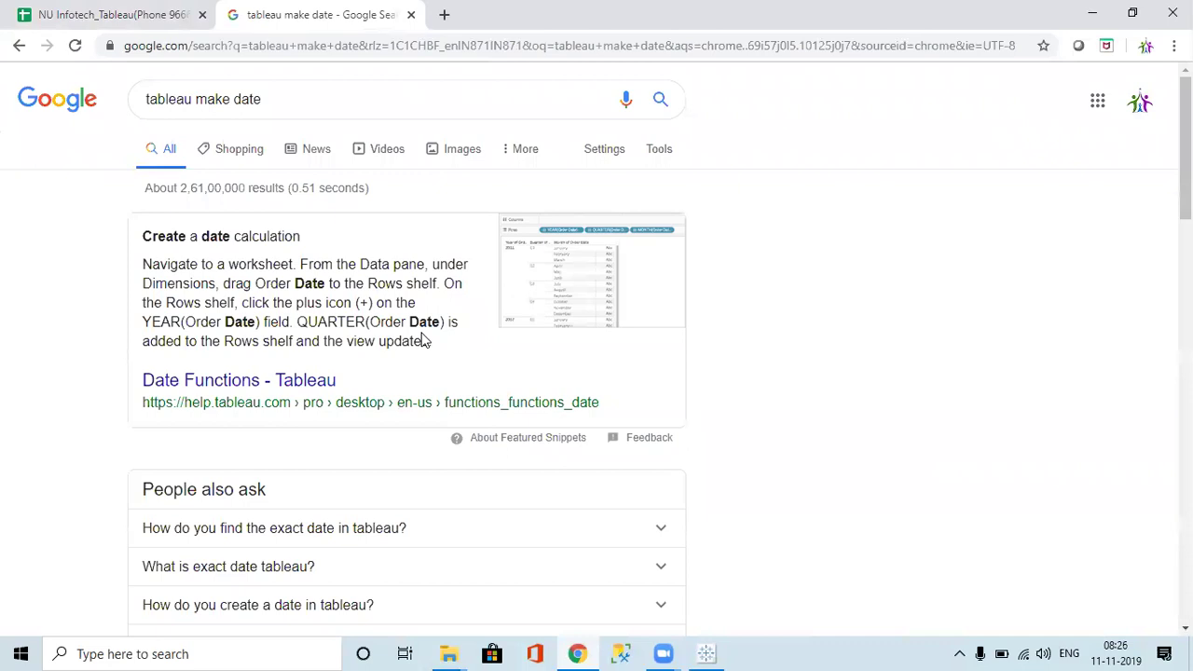
# Extend the Google search to "tableau make date from year and month"
pyautogui.click(330, 90)
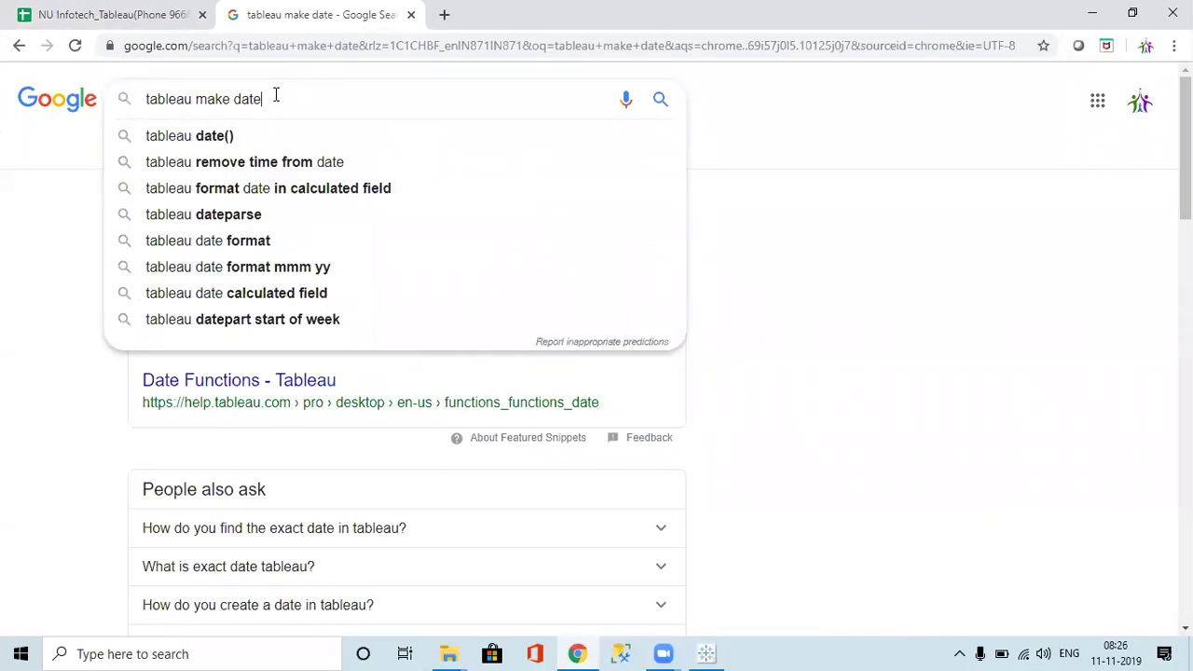
pyautogui.write('from')
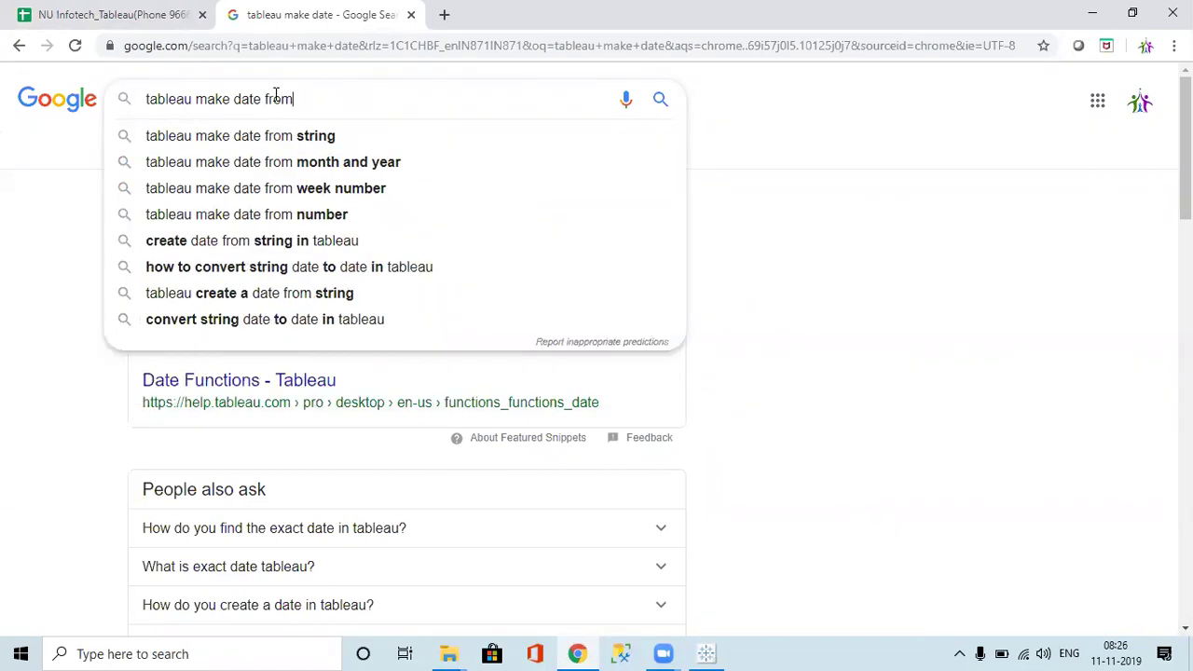
pyautogui.write(' year')
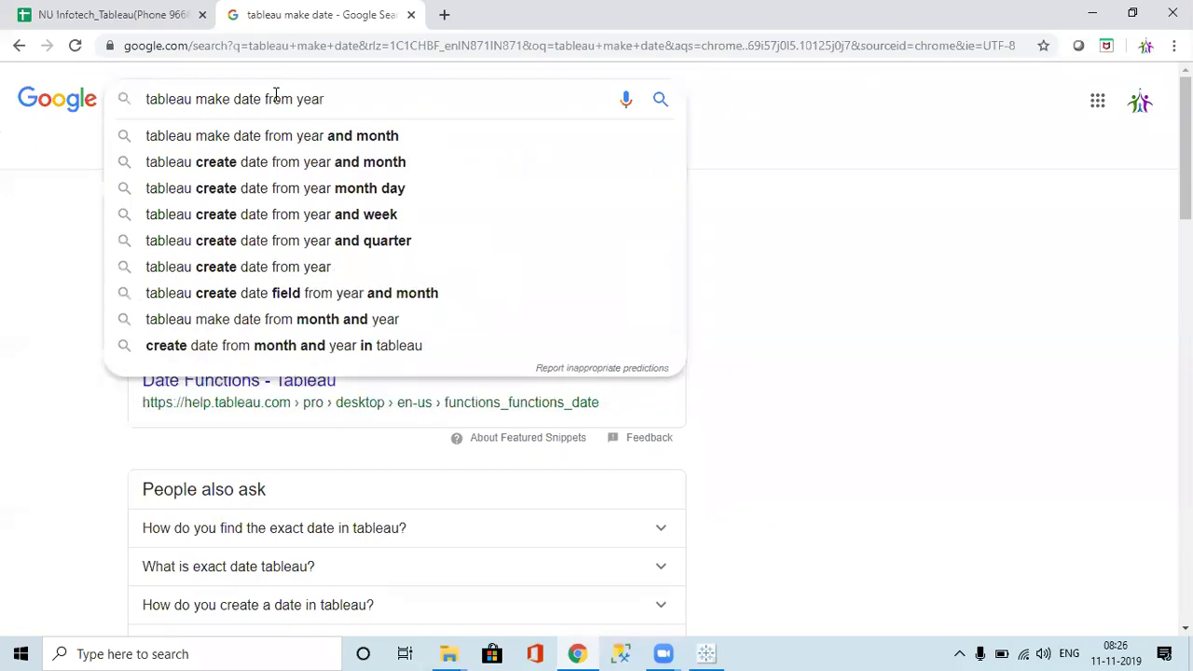
pyautogui.click(328, 137)
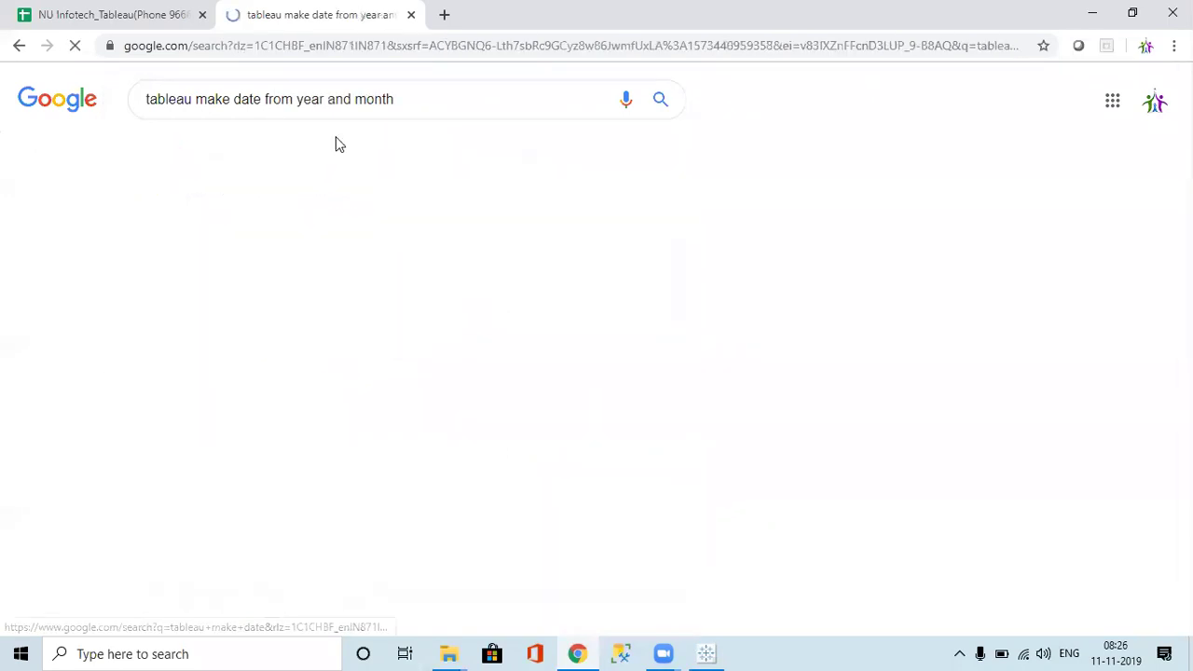
# Change the search query to "tableau function from year and month and day" and run it
pyautogui.click(193, 99)
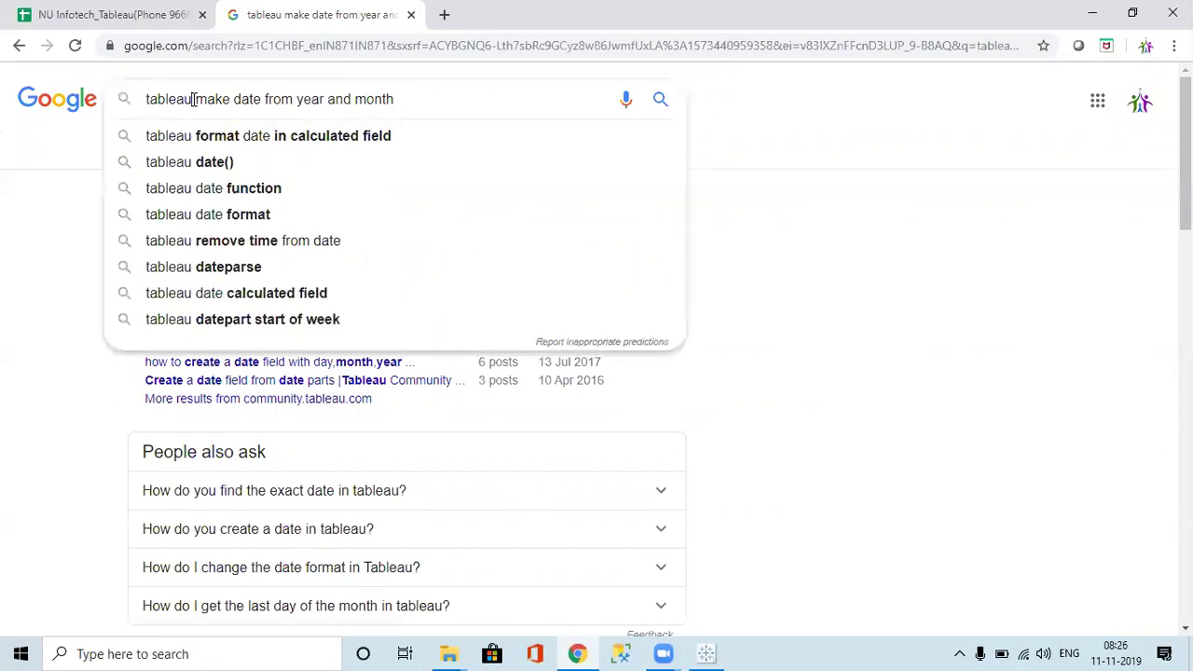
pyautogui.click(265, 98)
pyautogui.press('BackSpace')
pyautogui.press('BackSpace')
pyautogui.press('BackSpace')
pyautogui.press('BackSpace')
pyautogui.press('BackSpace')
pyautogui.press('BackSpace')
pyautogui.press('BackSpace')
pyautogui.press('BackSpace')
pyautogui.press('BackSpace')
pyautogui.press('BackSpace')
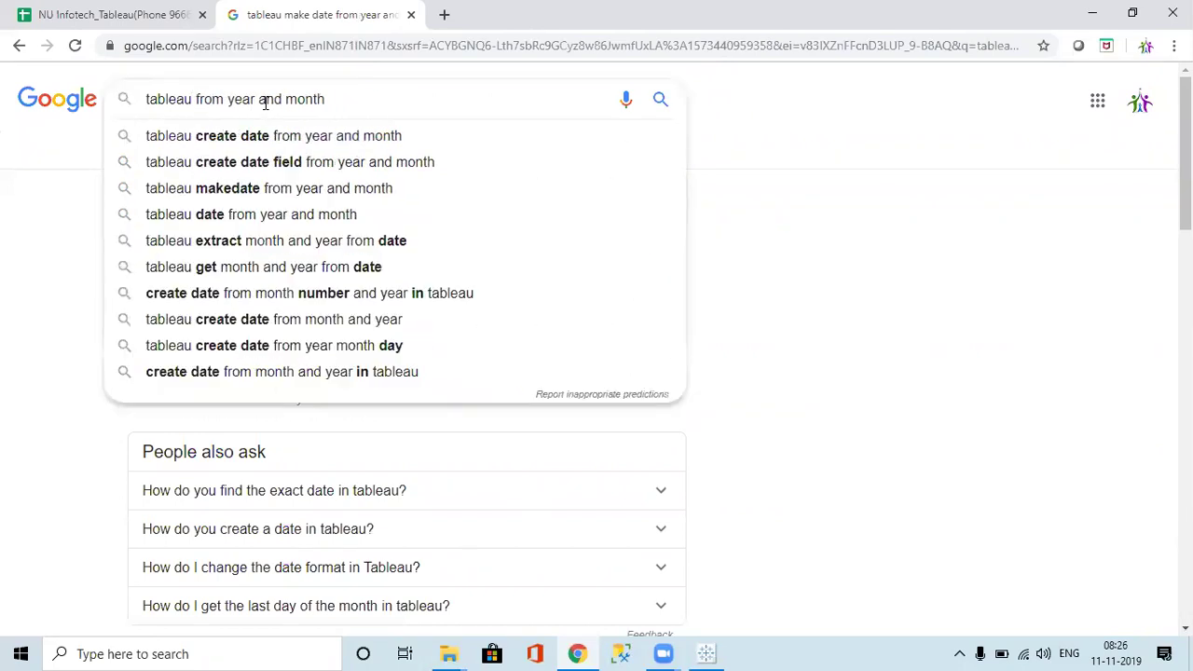
pyautogui.write('function')
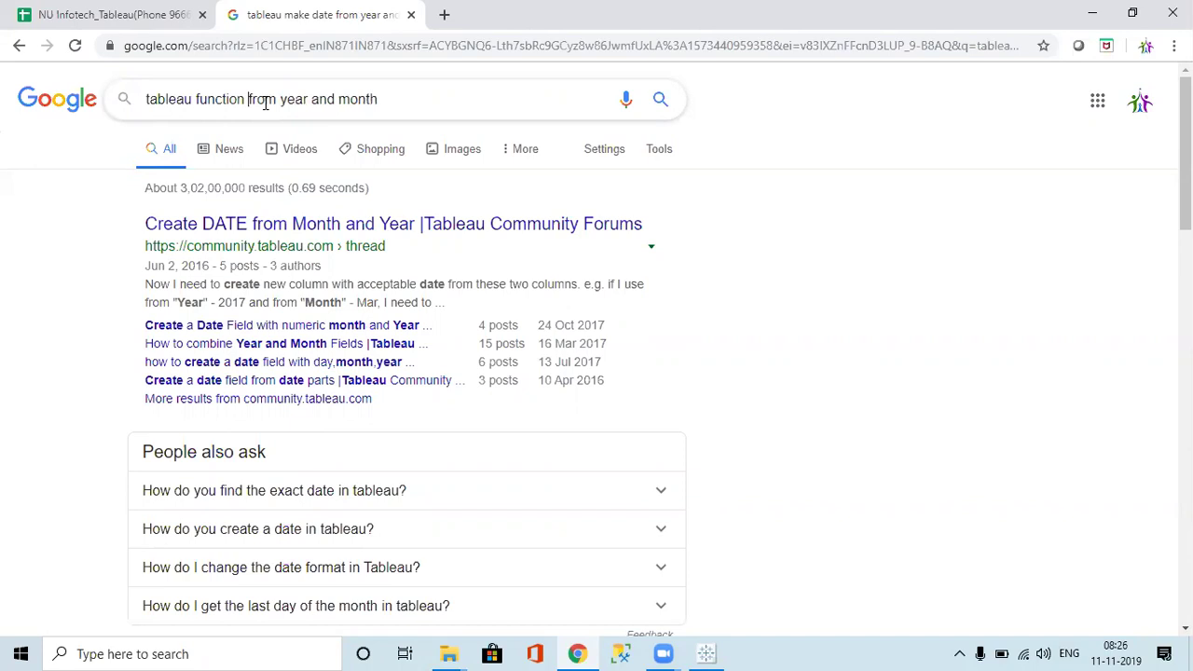
pyautogui.write('  and')
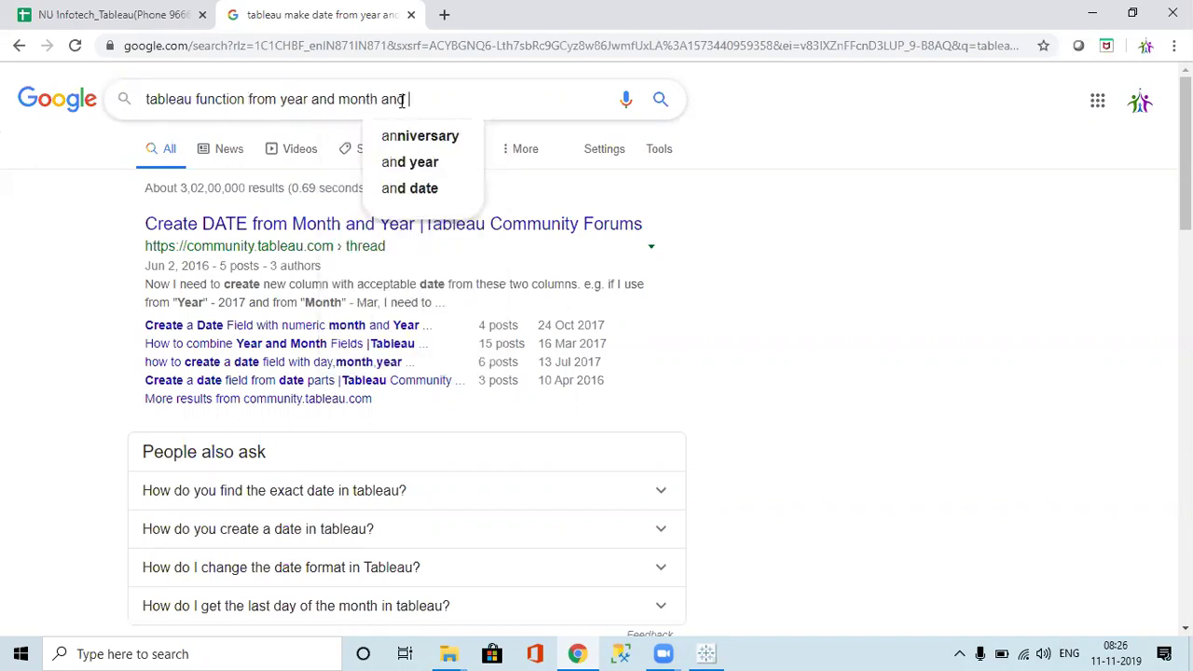
pyautogui.write(' day')
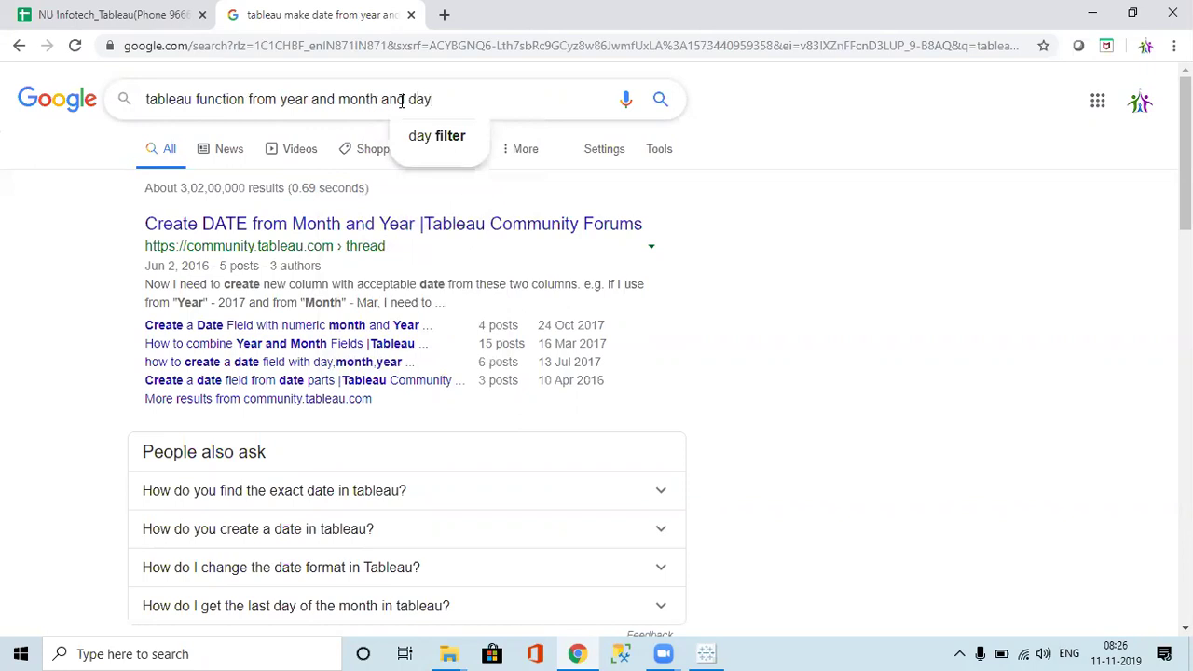
pyautogui.press('Return')
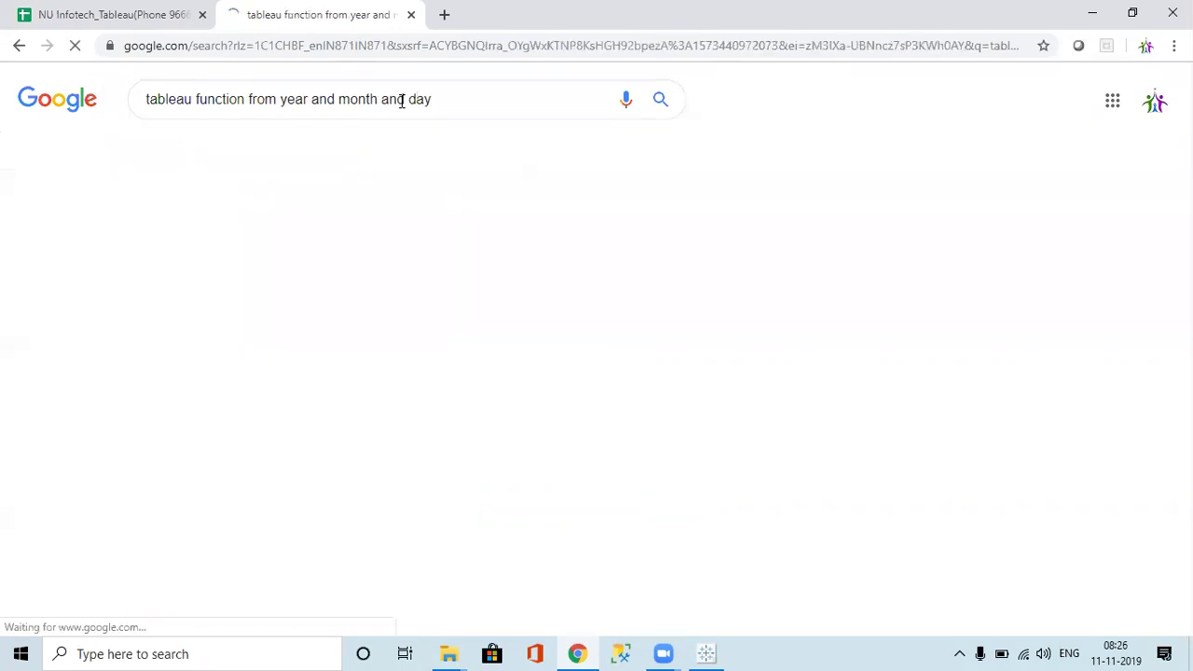
# Refine the search query to "tableau function to make date from year and month and day" and run it
pyautogui.click(277, 99)
pyautogui.press('BackSpace')
pyautogui.press('BackSpace')
pyautogui.press('BackSpace')
pyautogui.press('BackSpace')
pyautogui.write('to make da')
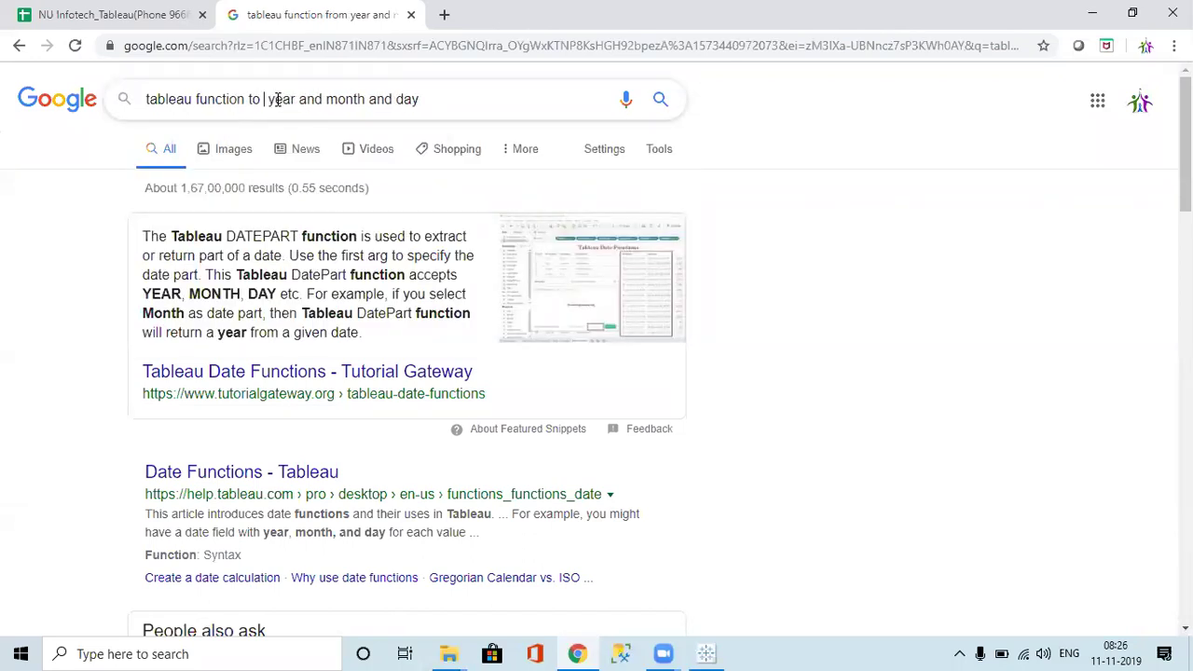
pyautogui.write('te ')
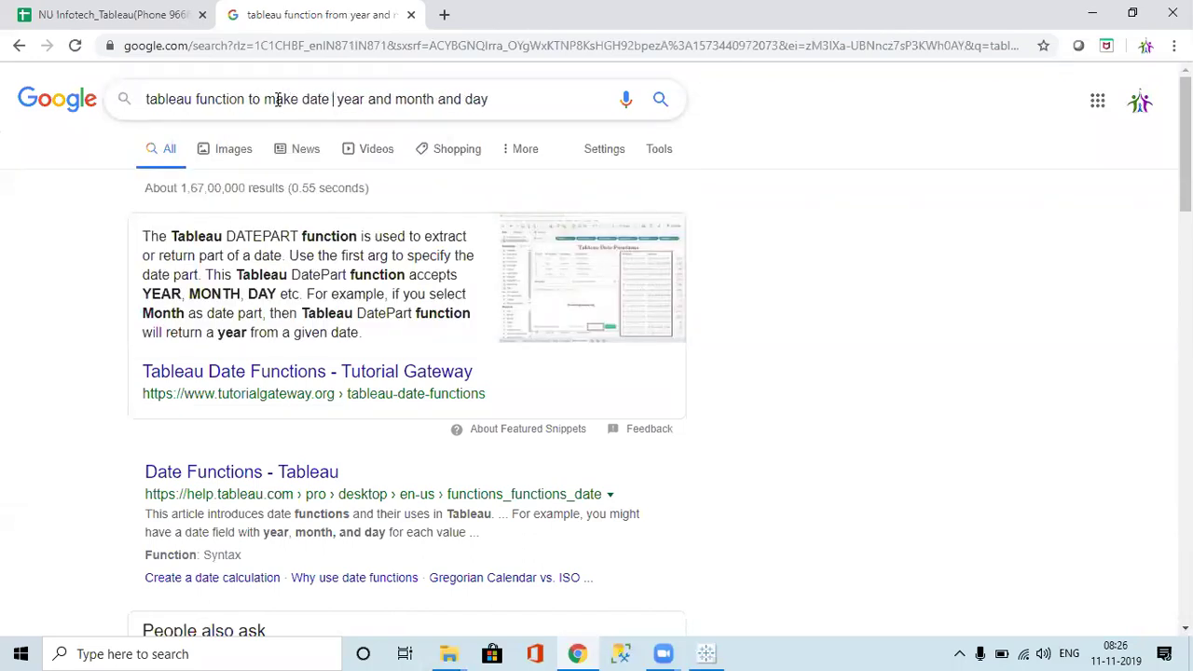
pyautogui.write('from')
pyautogui.press('BackSpace')
pyautogui.press('Return')
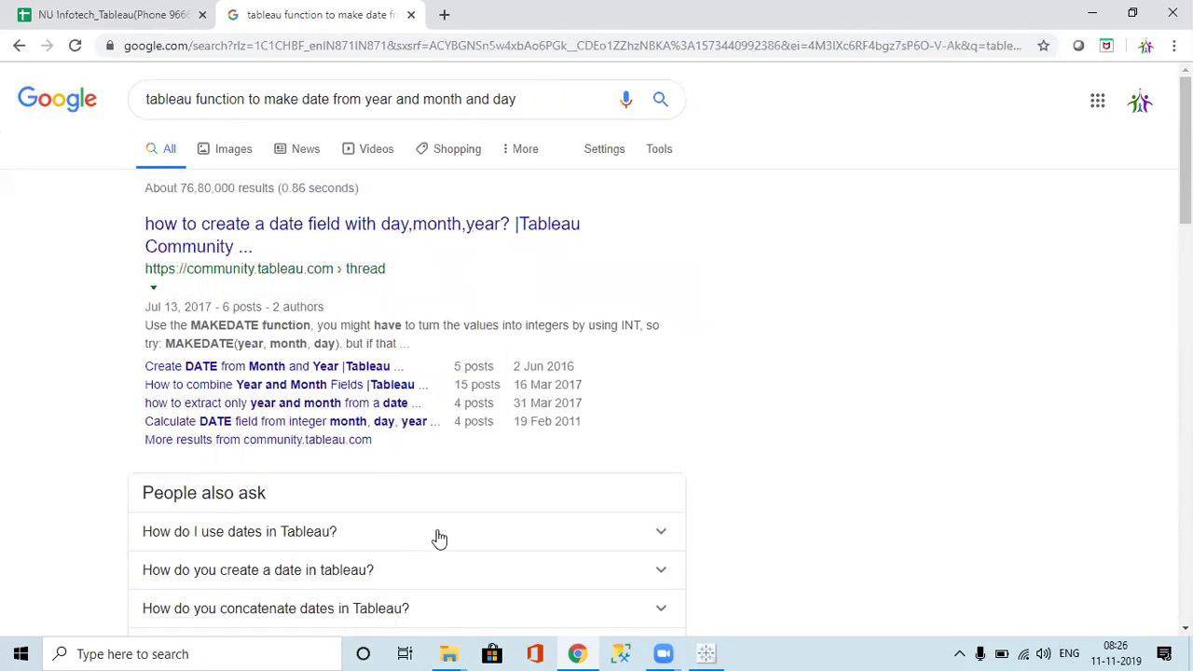
# Expand the related question "How do you create a date in tableau?" and read its answer
pyautogui.click(423, 573)
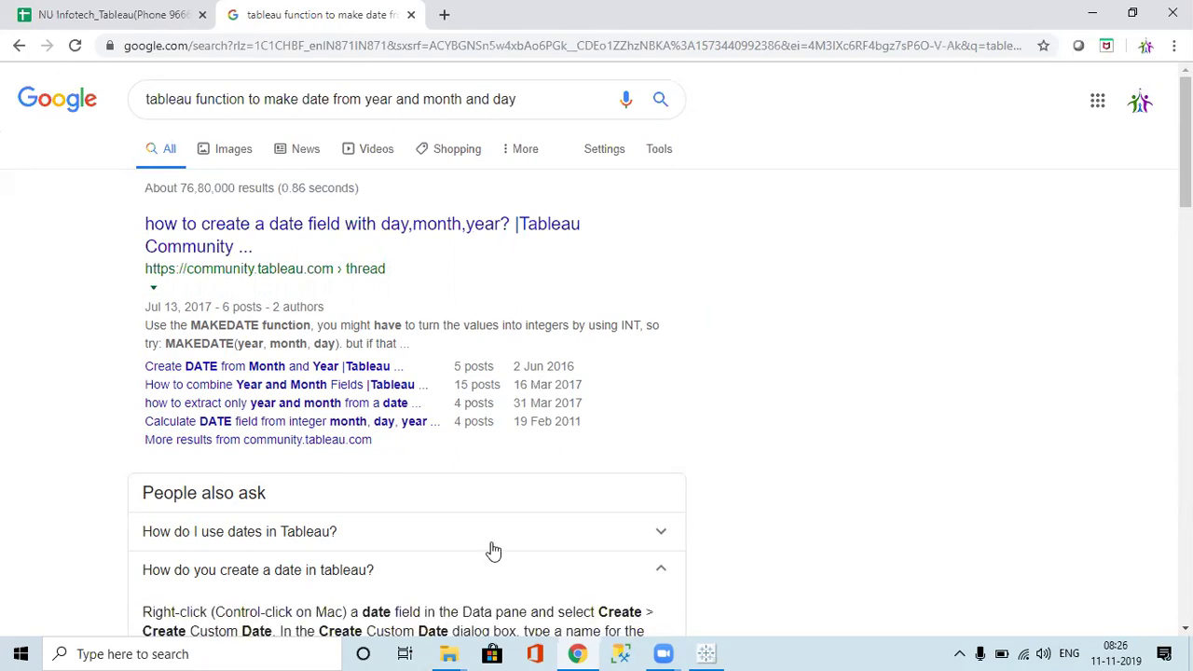
pyautogui.scroll(-3, 494, 550)
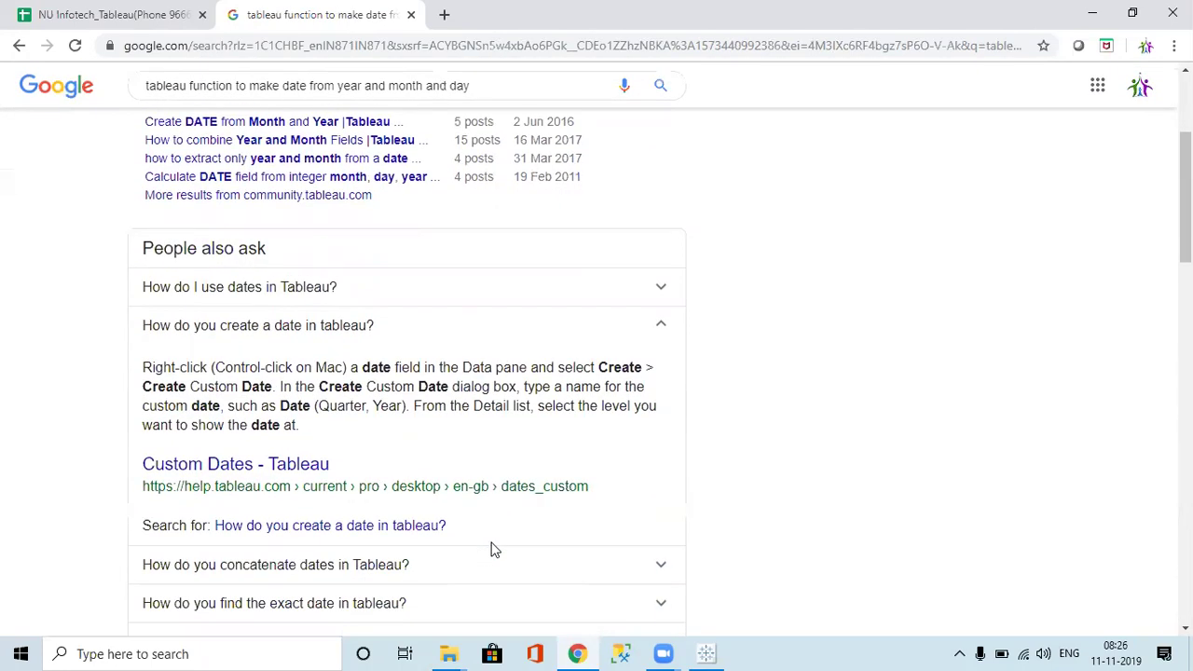
pyautogui.scroll(1, 494, 550)
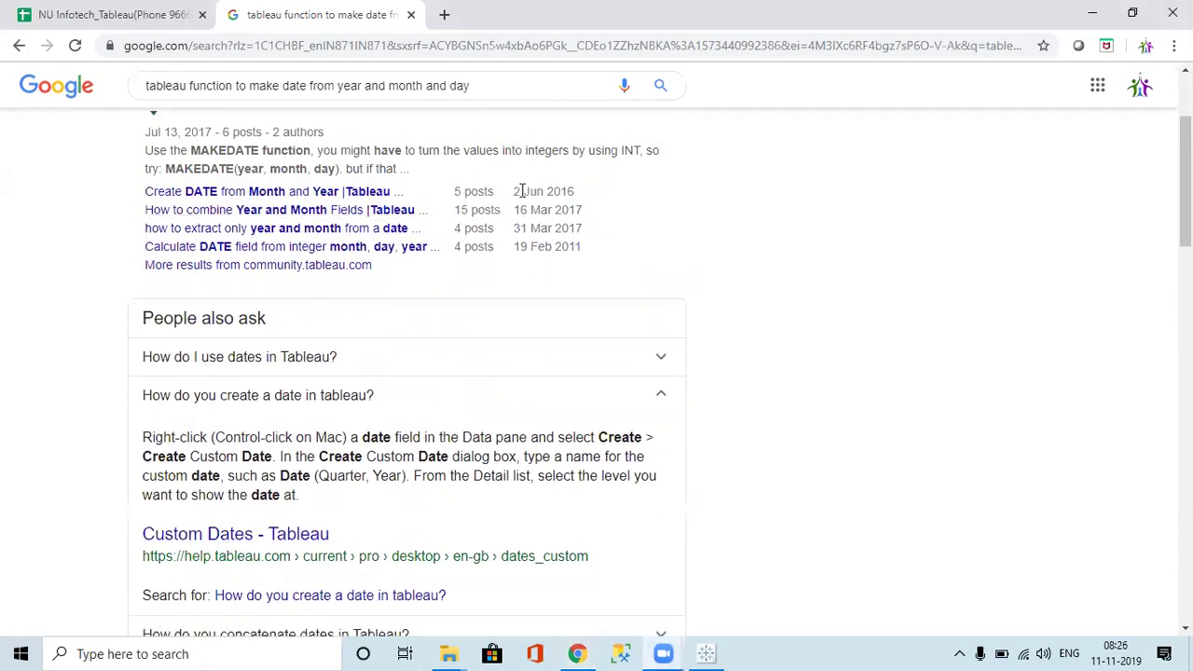
# Open the forum thread "Create DATE from Month and Year" in a new tab, read its replies and close the tab
pyautogui.rightClick(356, 196)
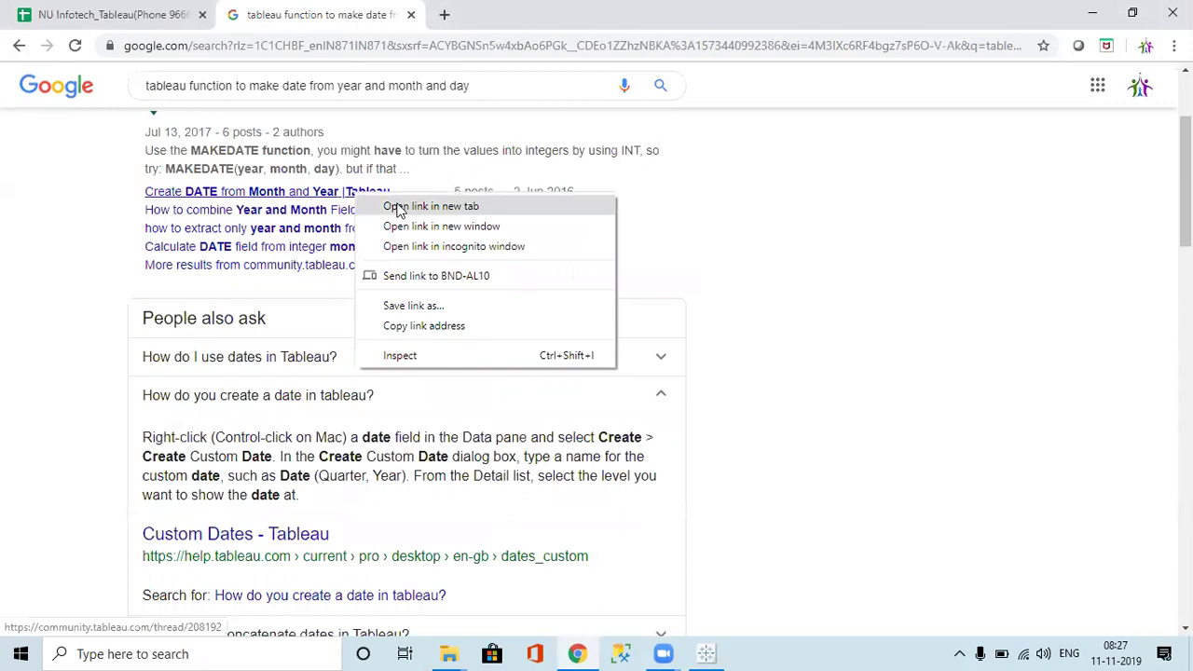
pyautogui.click(396, 207)
pyautogui.click(469, 13)
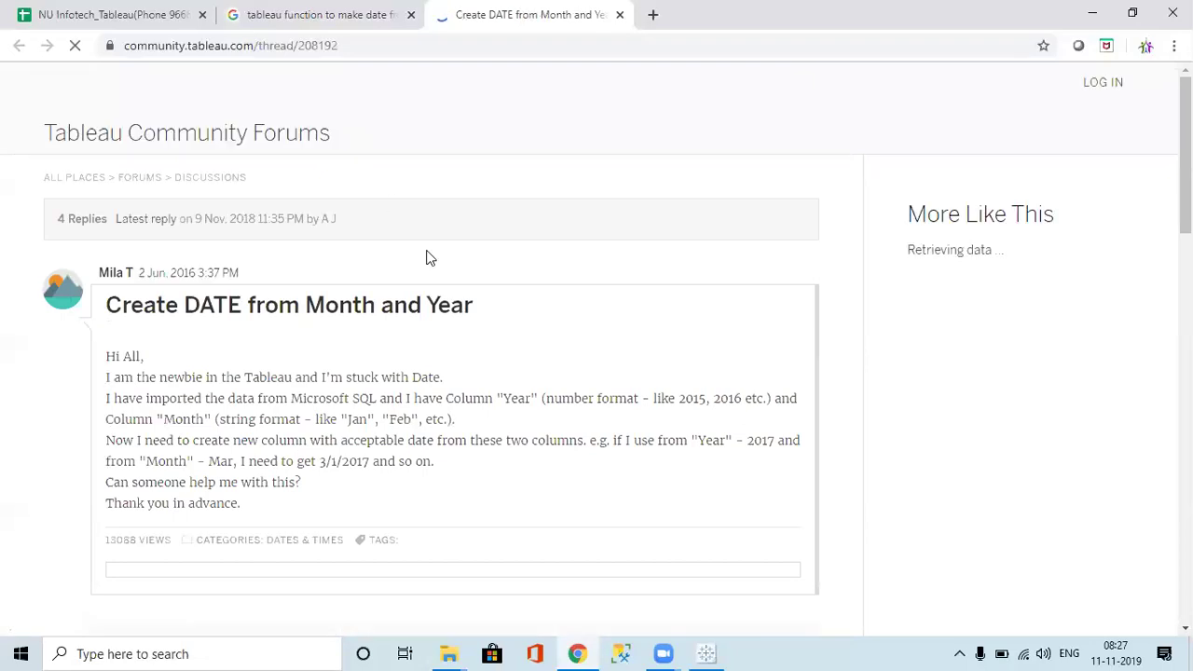
pyautogui.scroll(-3, 426, 257)
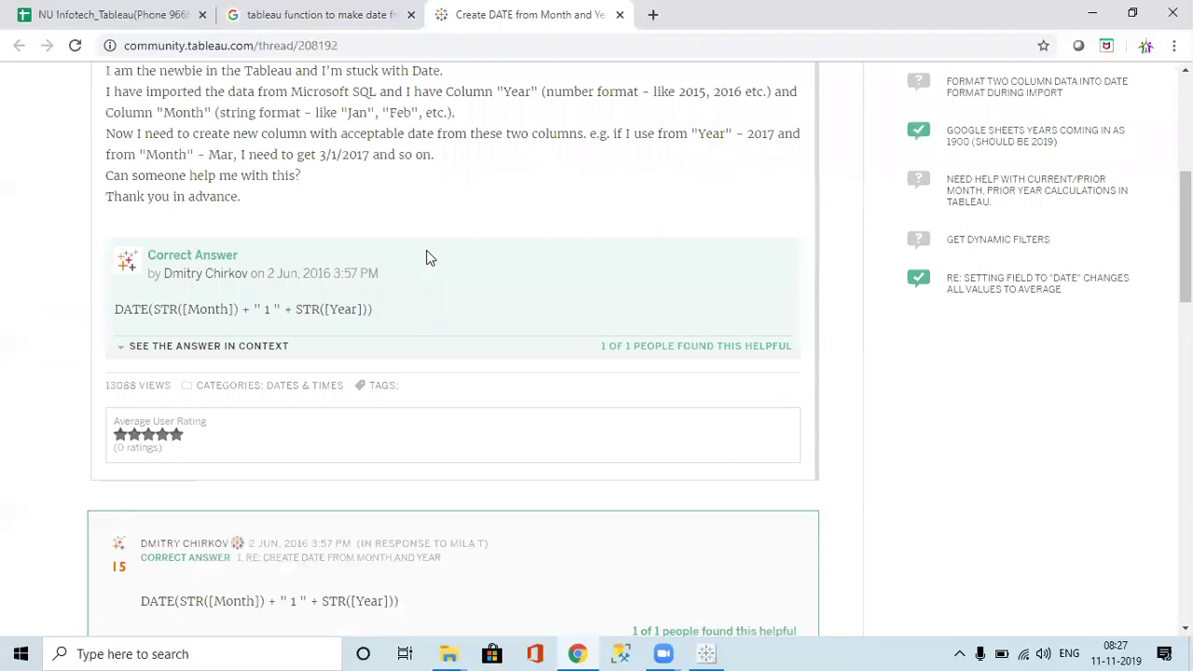
pyautogui.scroll(-1, 426, 257)
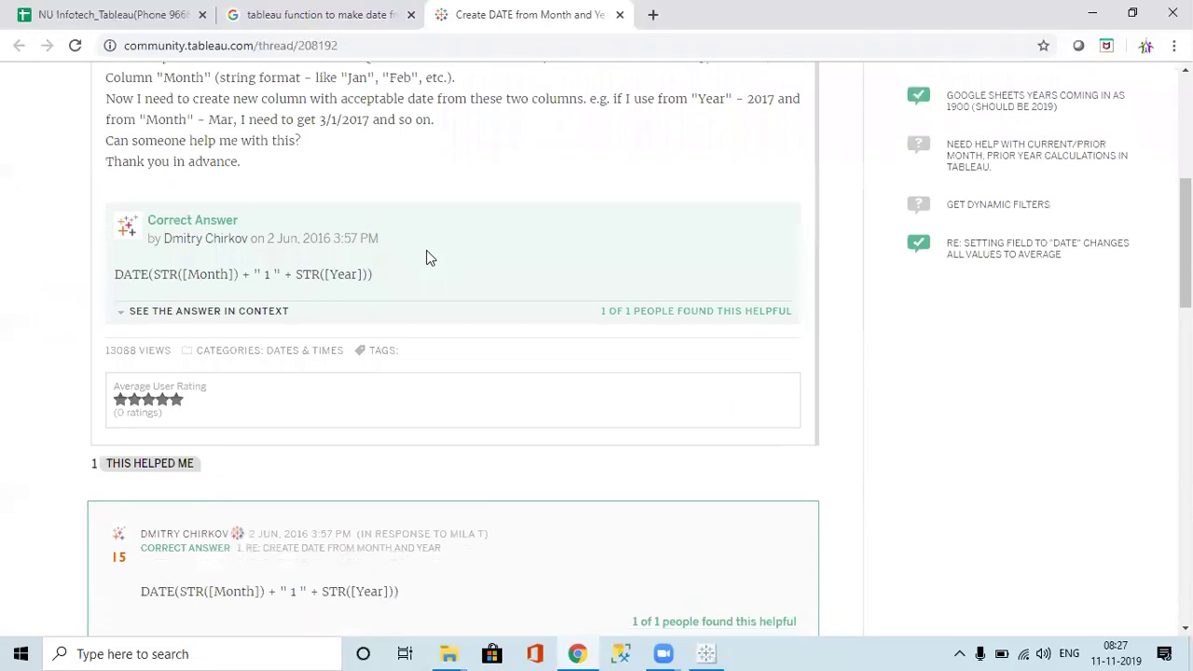
pyautogui.scroll(-4, 426, 257)
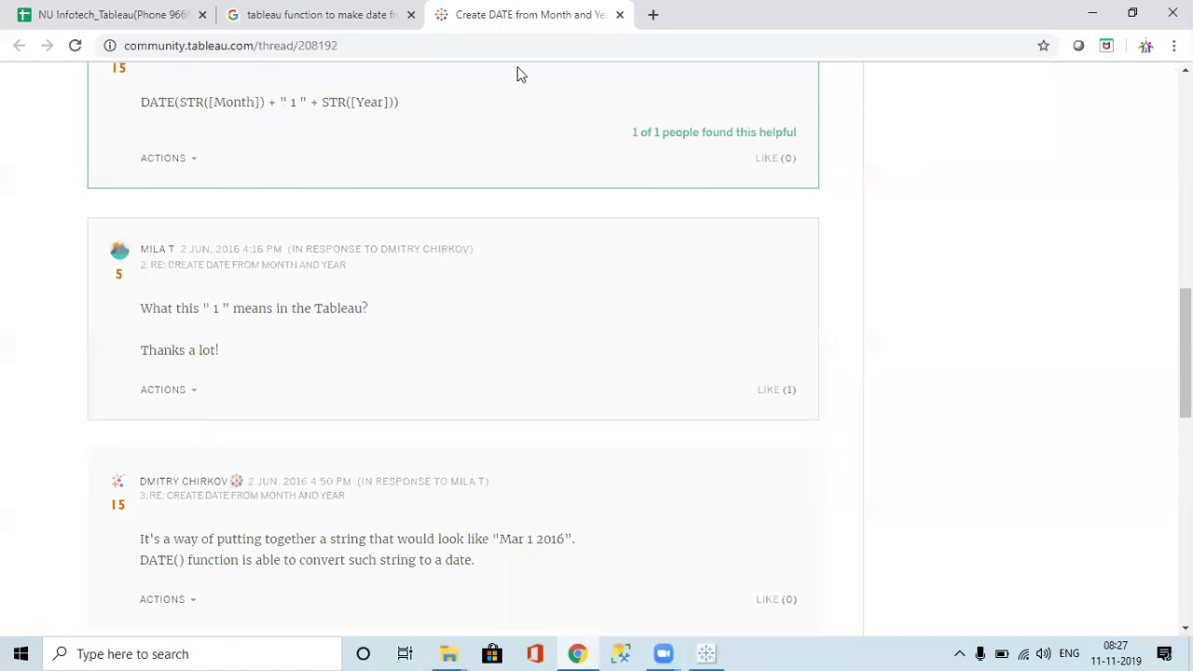
pyautogui.middleClick(567, 27)
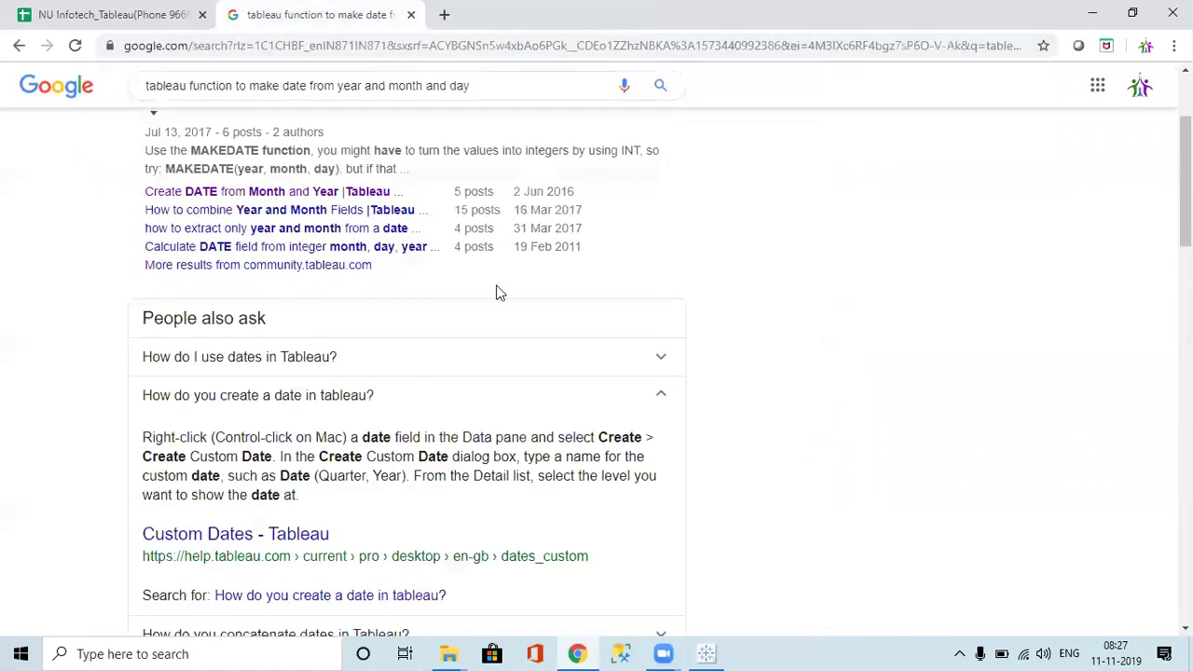
# Switch to Tableau, try the formula DATE(1,1,2019) in Calculation2 and check the calculation errors
pyautogui.click(705, 653)
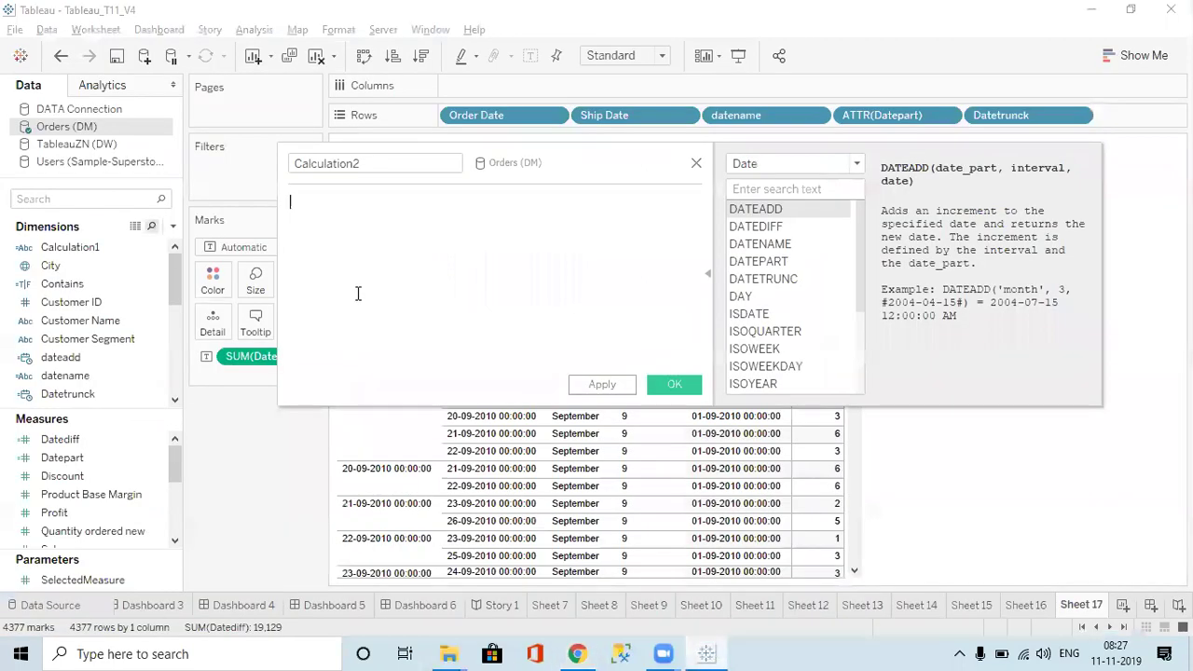
pyautogui.write('date')
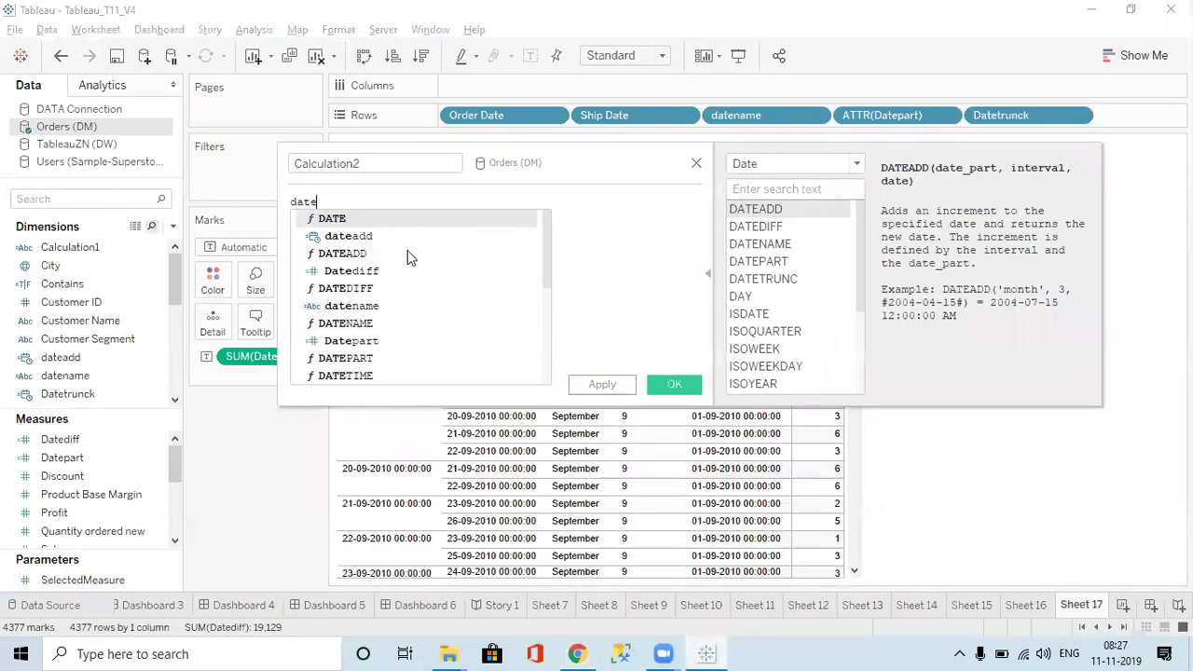
pyautogui.press('Return')
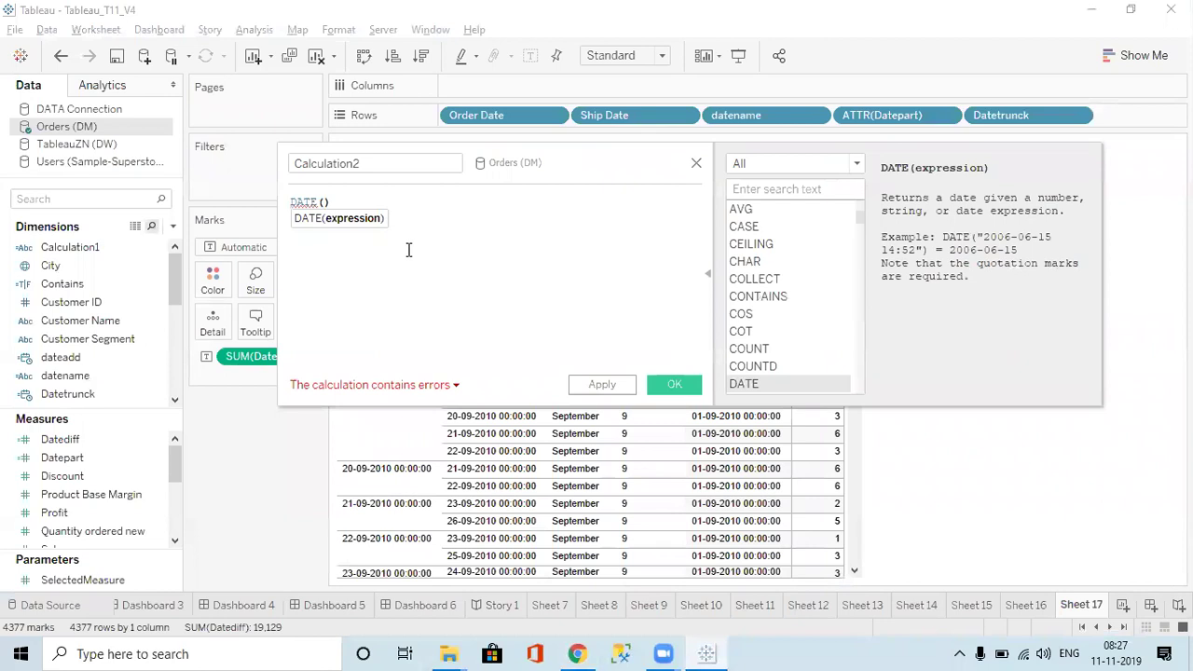
pyautogui.write('1,1')
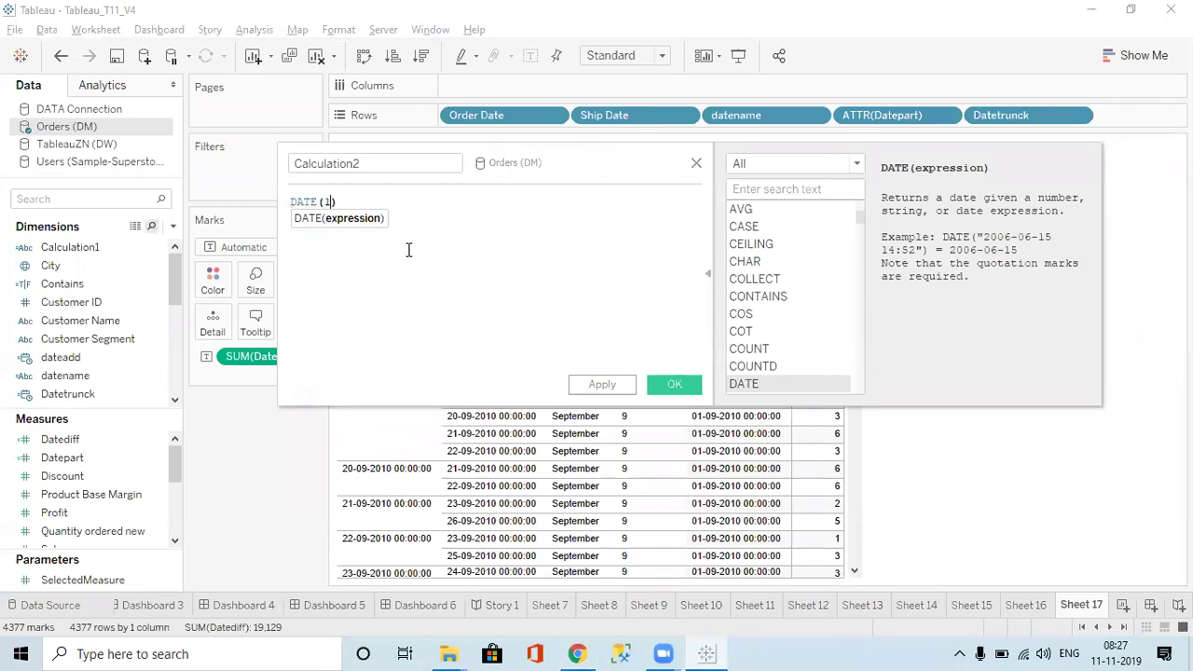
pyautogui.write(',2019')
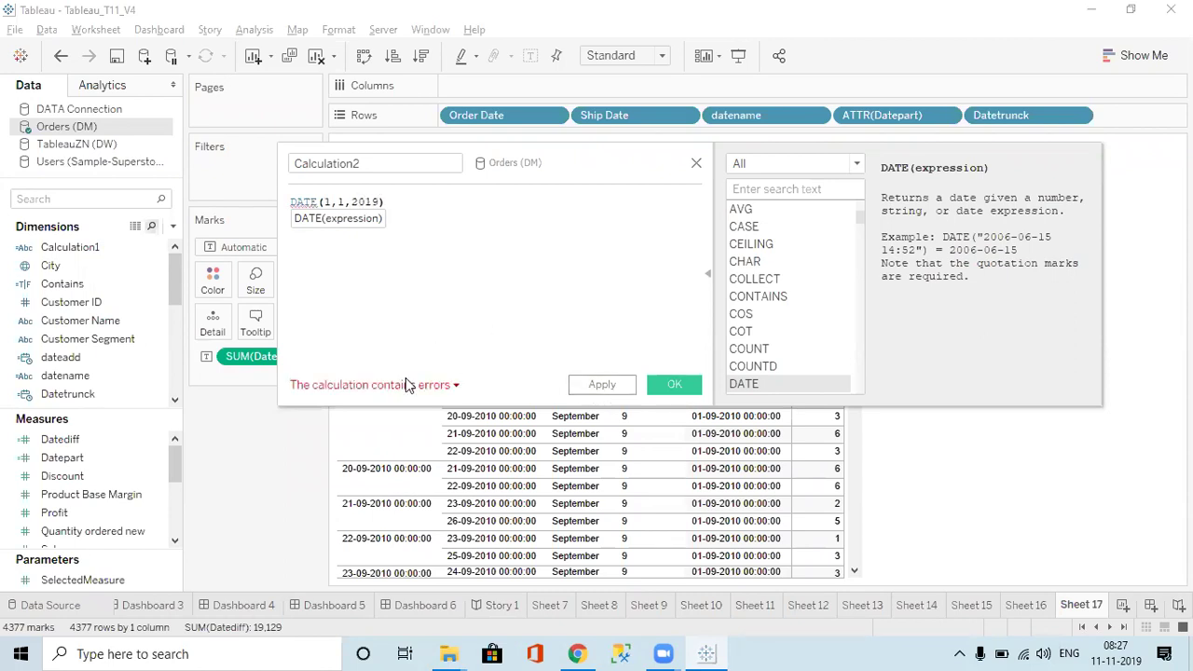
pyautogui.click(433, 389)
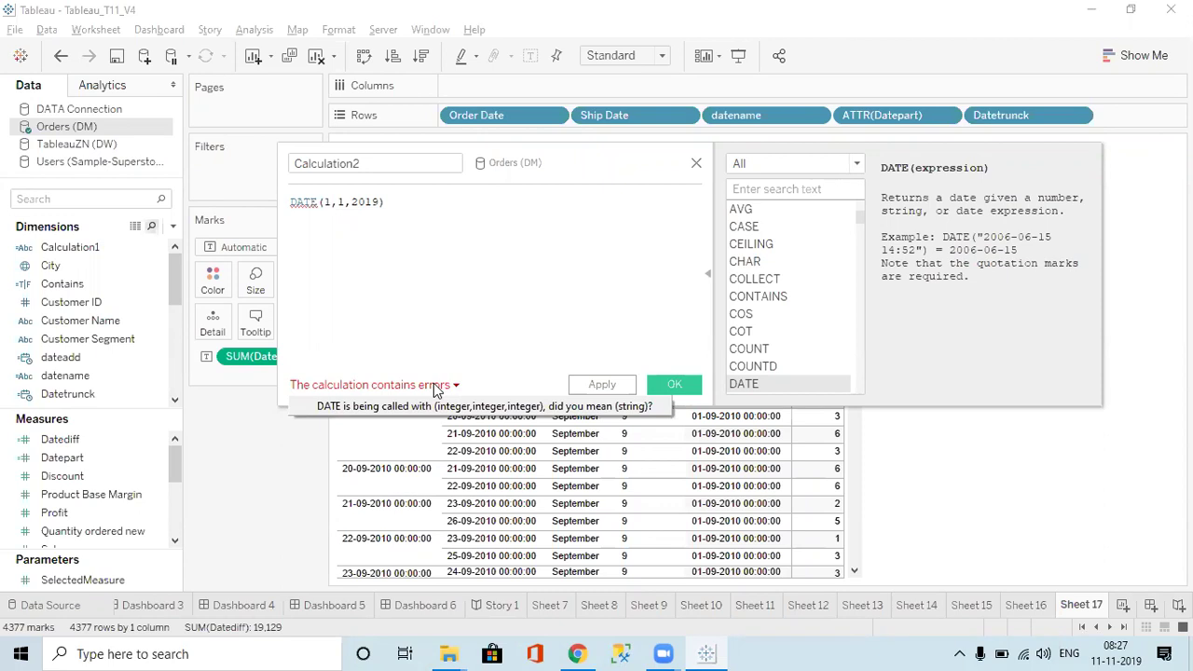
# Try wrapping the month and year arguments as DATE(month(1),1,YEAR(2019)) and check the calculation errors
pyautogui.click(326, 205)
pyautogui.write('Month(')
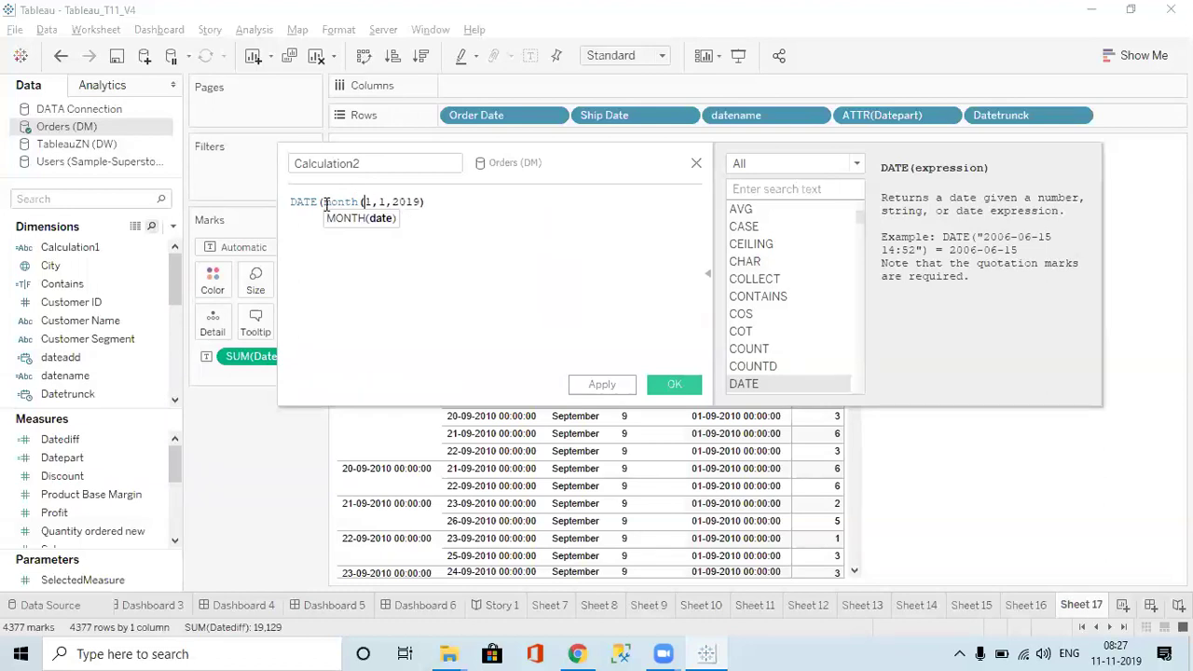
pyautogui.press('Right')
pyautogui.write(')')
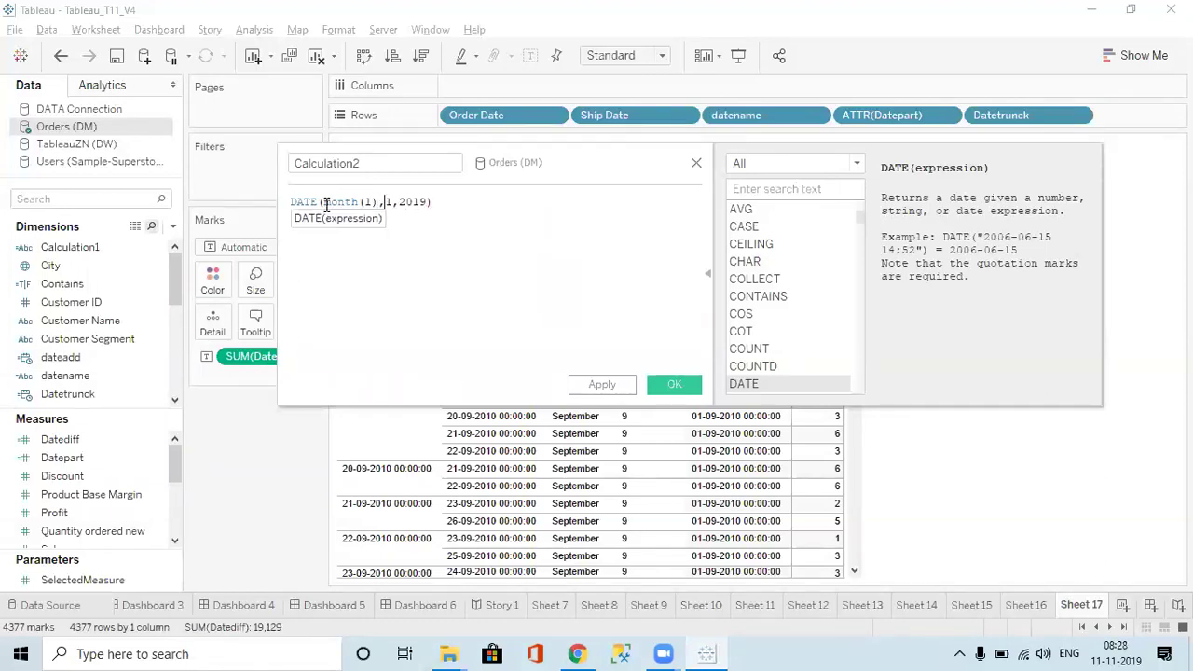
pyautogui.press('Right')
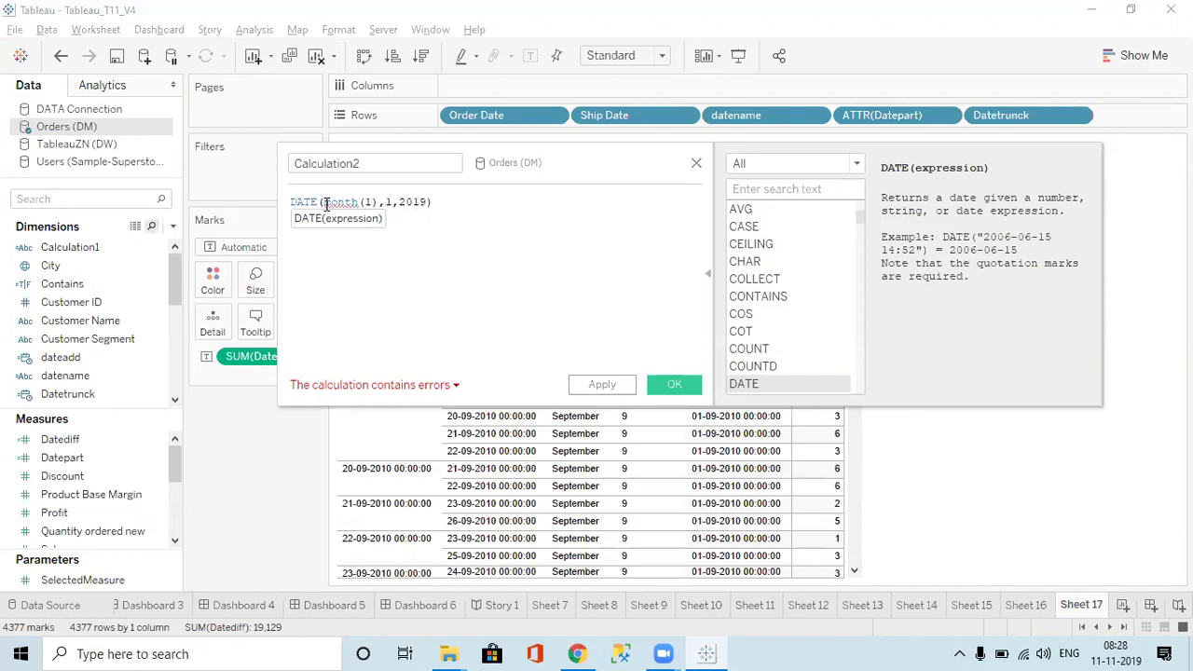
pyautogui.write('Year')
pyautogui.press('Return')
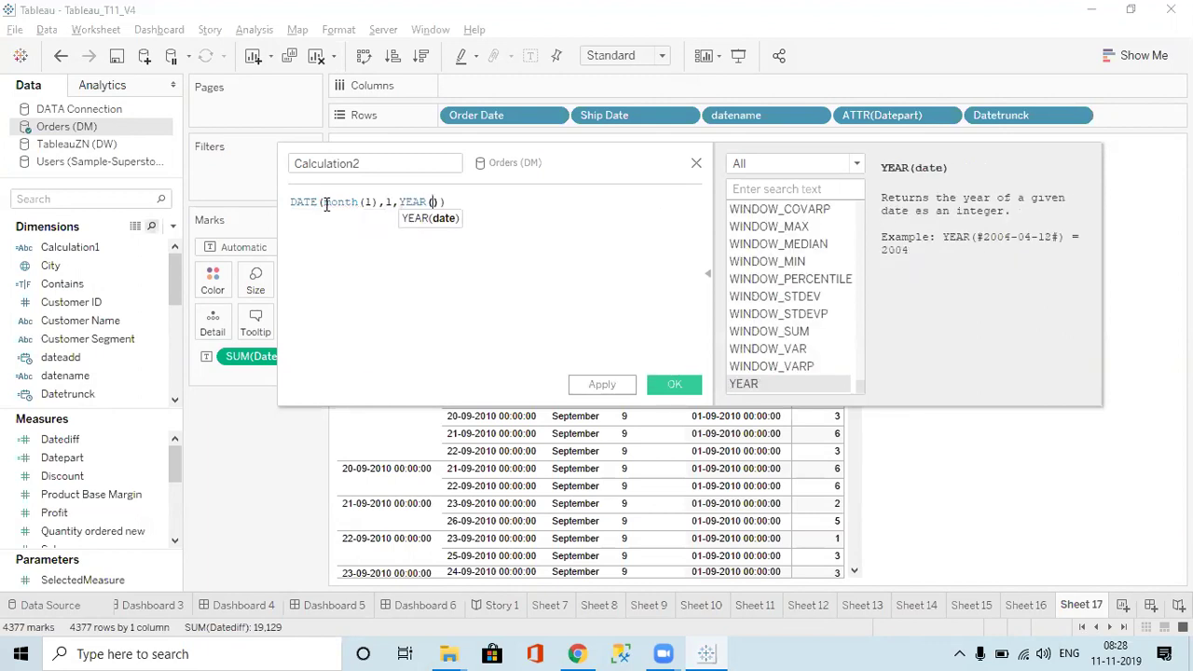
pyautogui.write('2019')
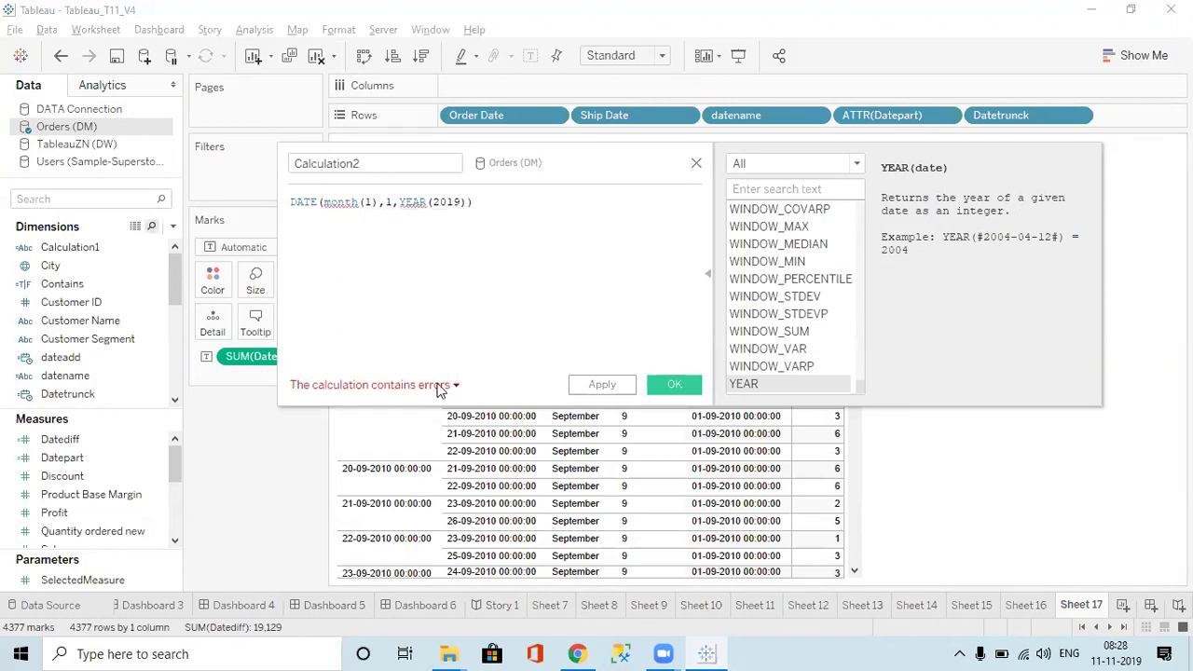
pyautogui.click(439, 387)
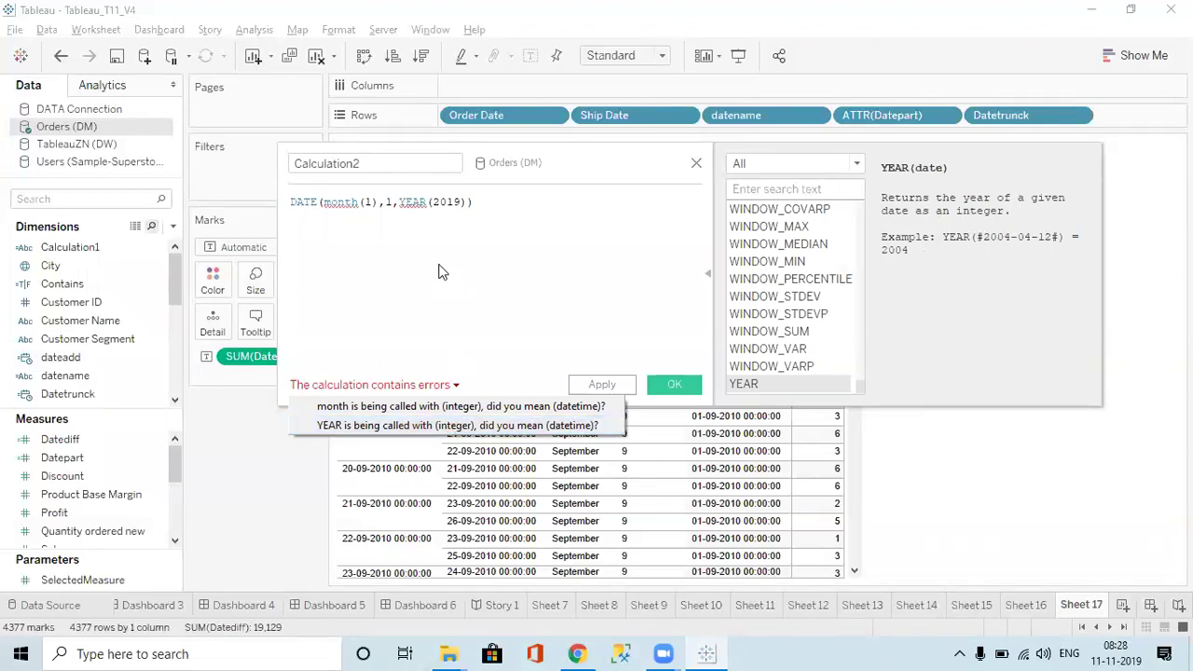
# Replace the middle argument with DAY(1) and inspect the error reported for the month function
pyautogui.click(390, 202)
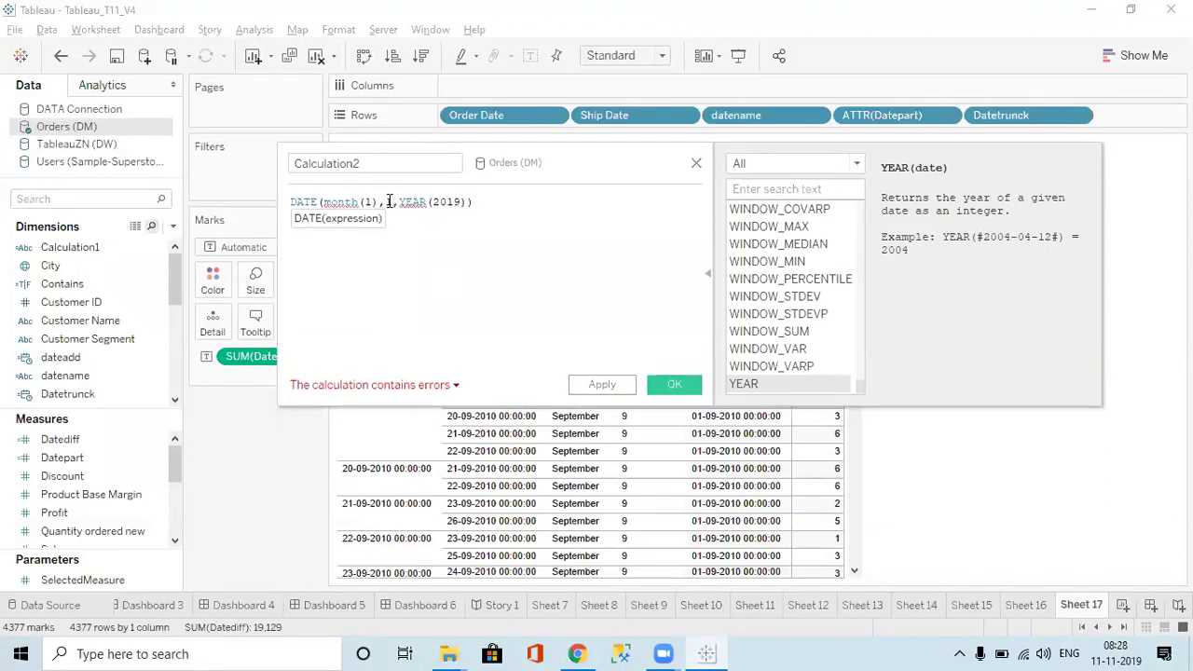
pyautogui.write('day')
pyautogui.press('Return')
pyautogui.write('1')
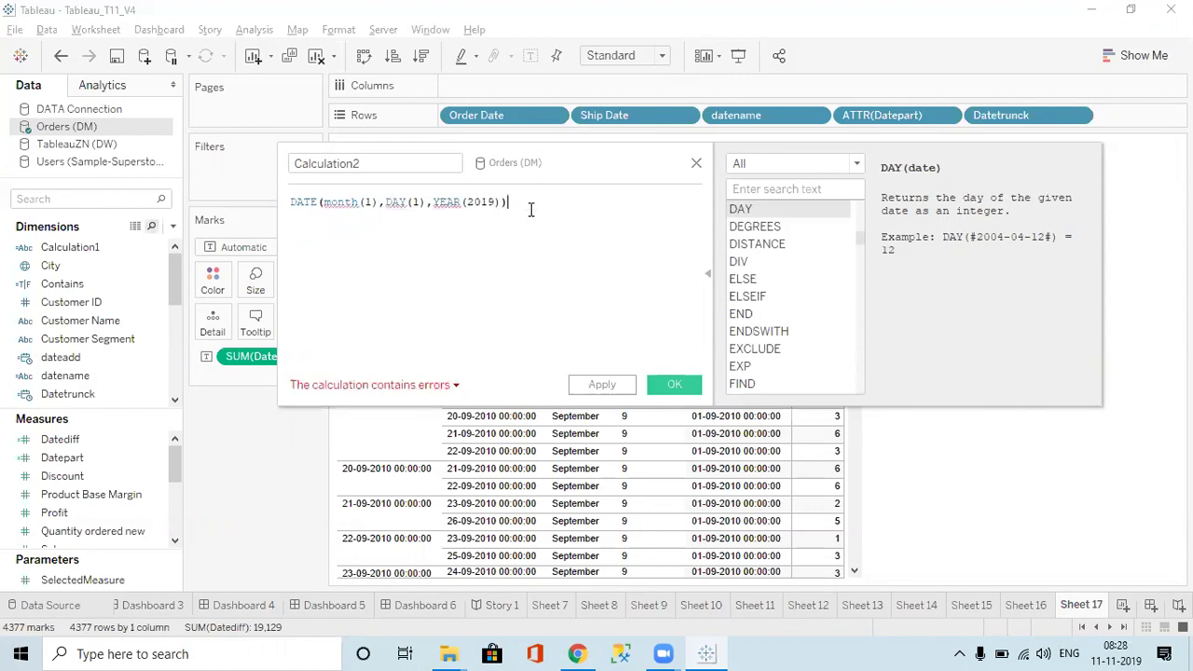
pyautogui.click(435, 388)
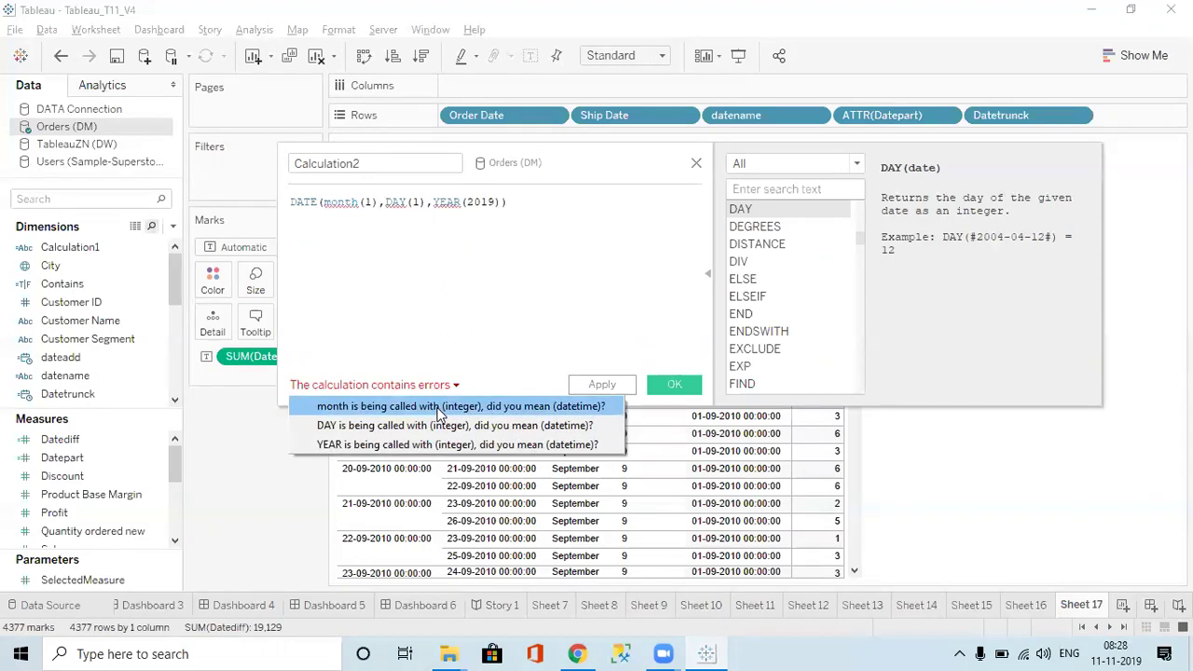
pyautogui.click(438, 407)
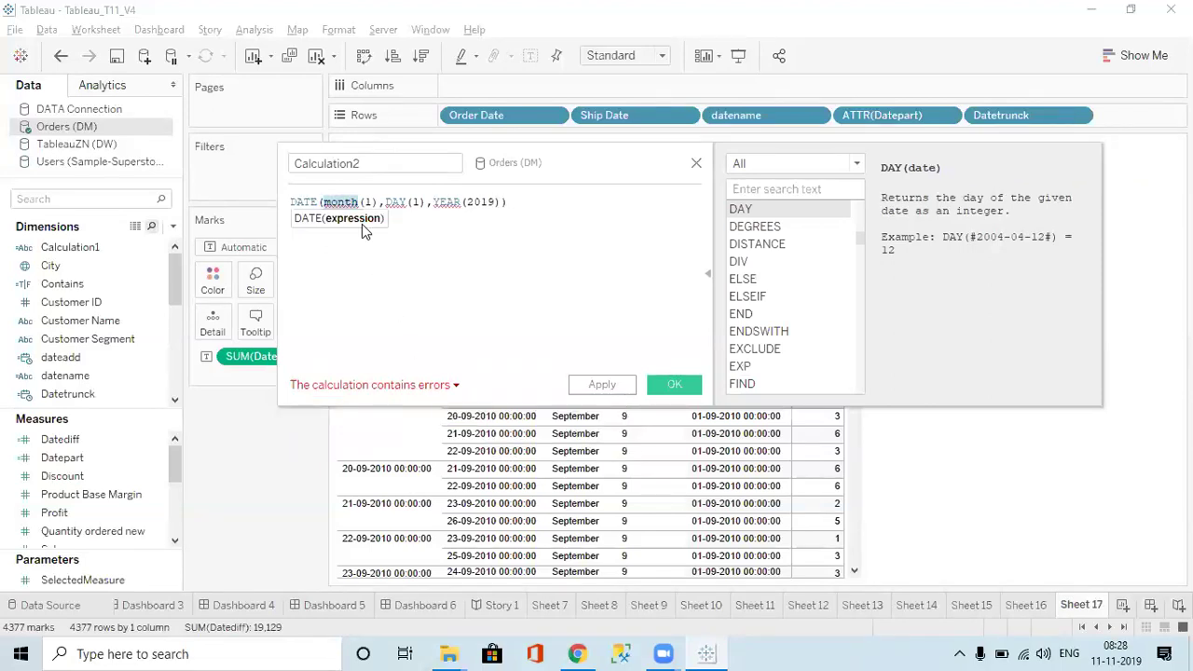
pyautogui.click(355, 202)
# Search the calculation editor's function list for "make" and for "date"
pyautogui.click(754, 187)
pyautogui.write('make')
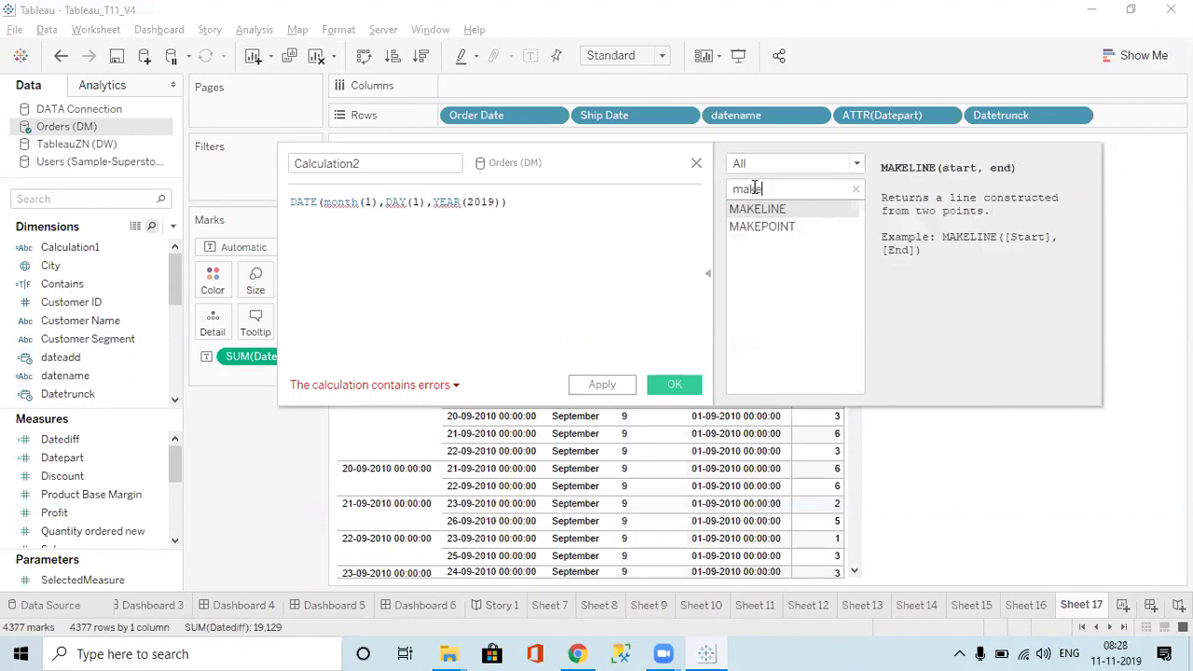
pyautogui.press('BackSpace')
pyautogui.press('BackSpace')
pyautogui.press('BackSpace')
pyautogui.press('BackSpace')
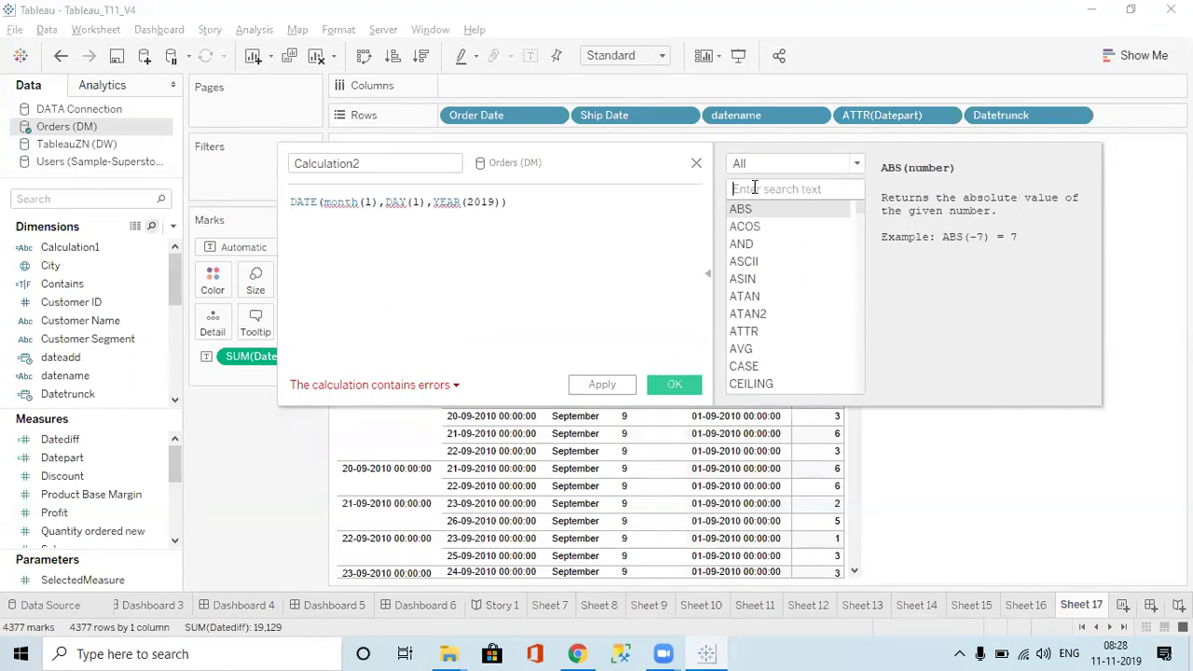
pyautogui.write('date')
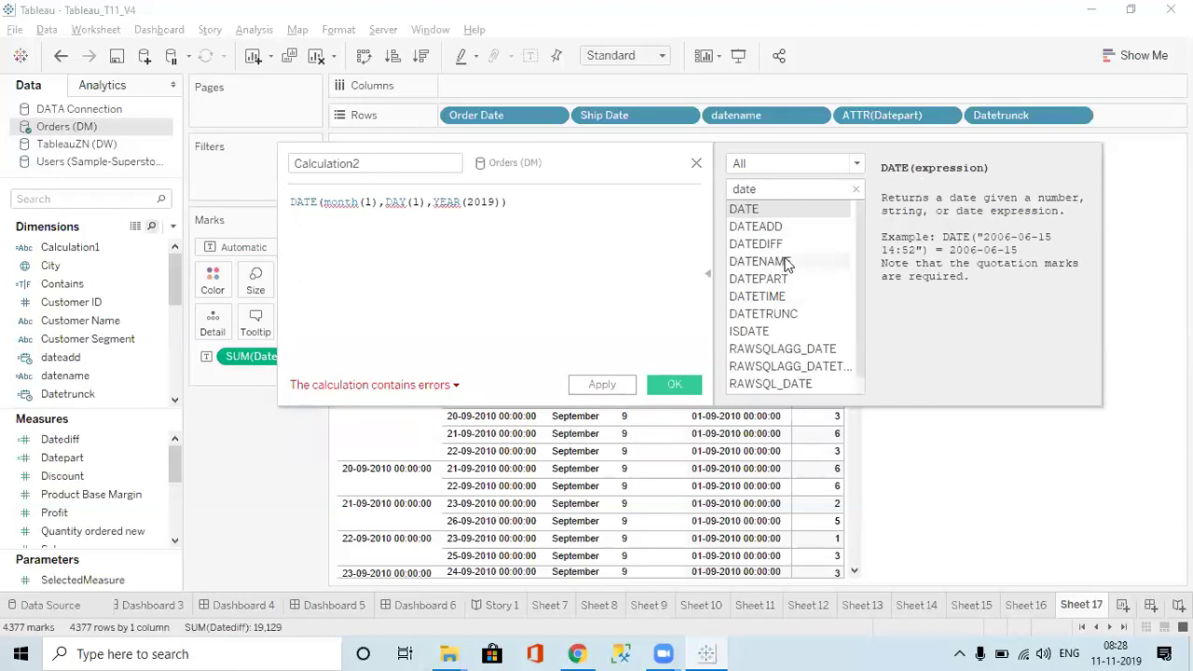
# Copy "MAKEDATE(year, month, day" from the Google result in Chrome and replace the Tableau formula in Calculation2 with it
pyautogui.click(578, 653)
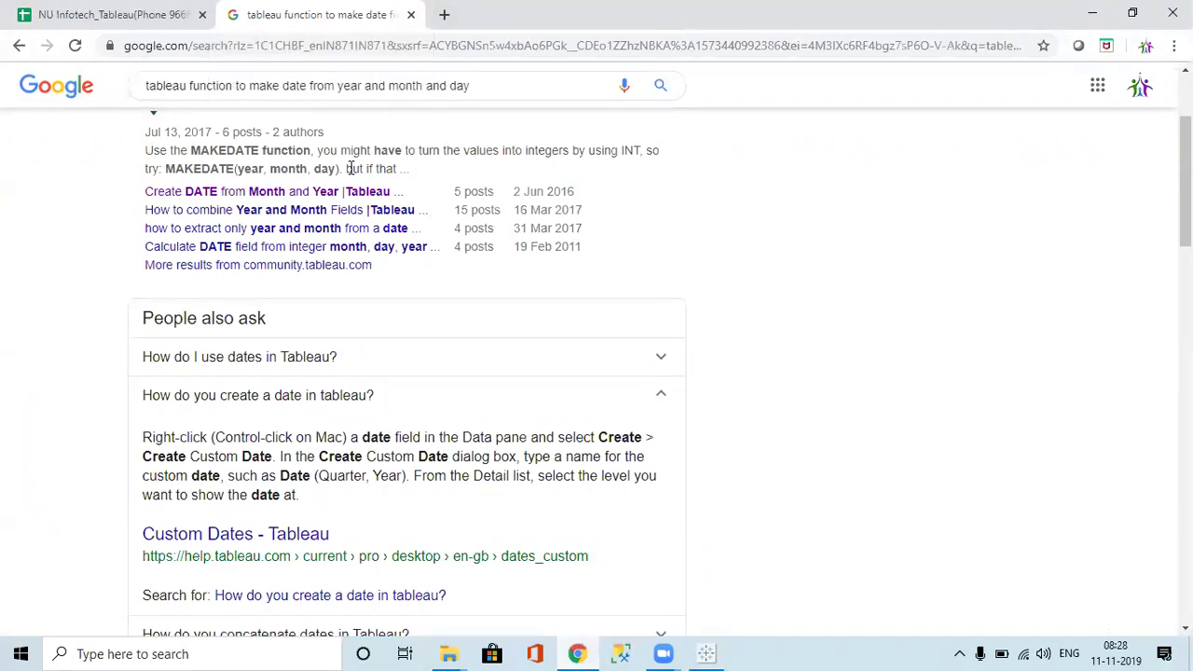
pyautogui.moveTo(337, 170); pyautogui.dragTo(168, 164)
pyautogui.hotkey('ctrl', 'c')
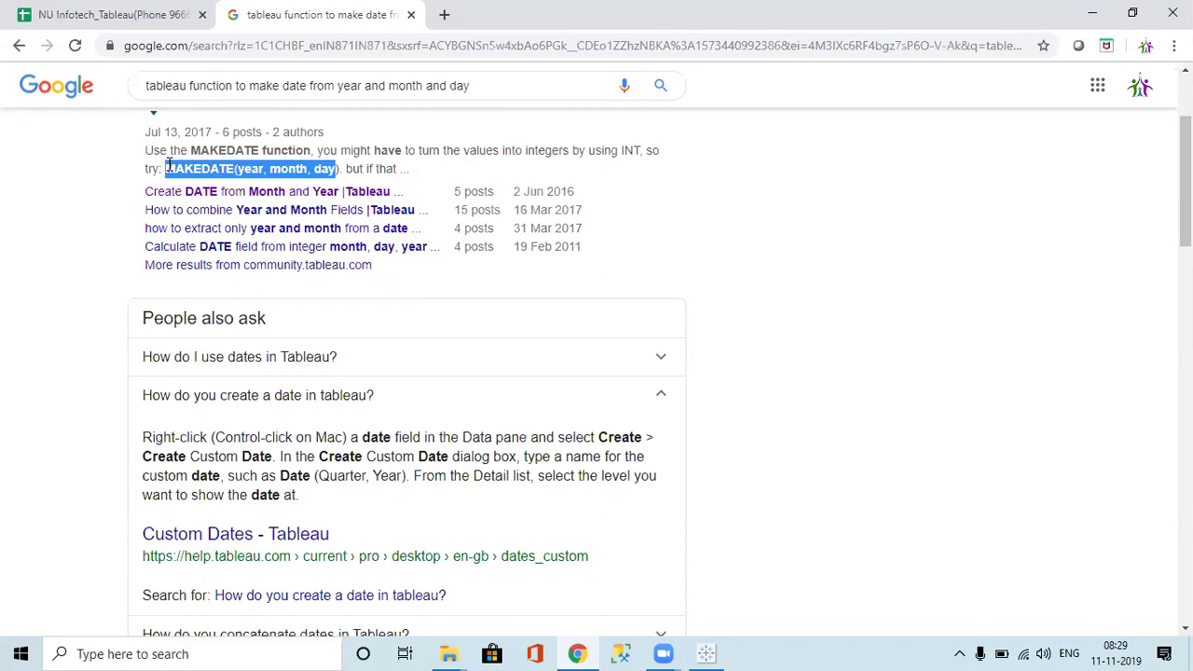
pyautogui.hotkey('alt', 'Tab')
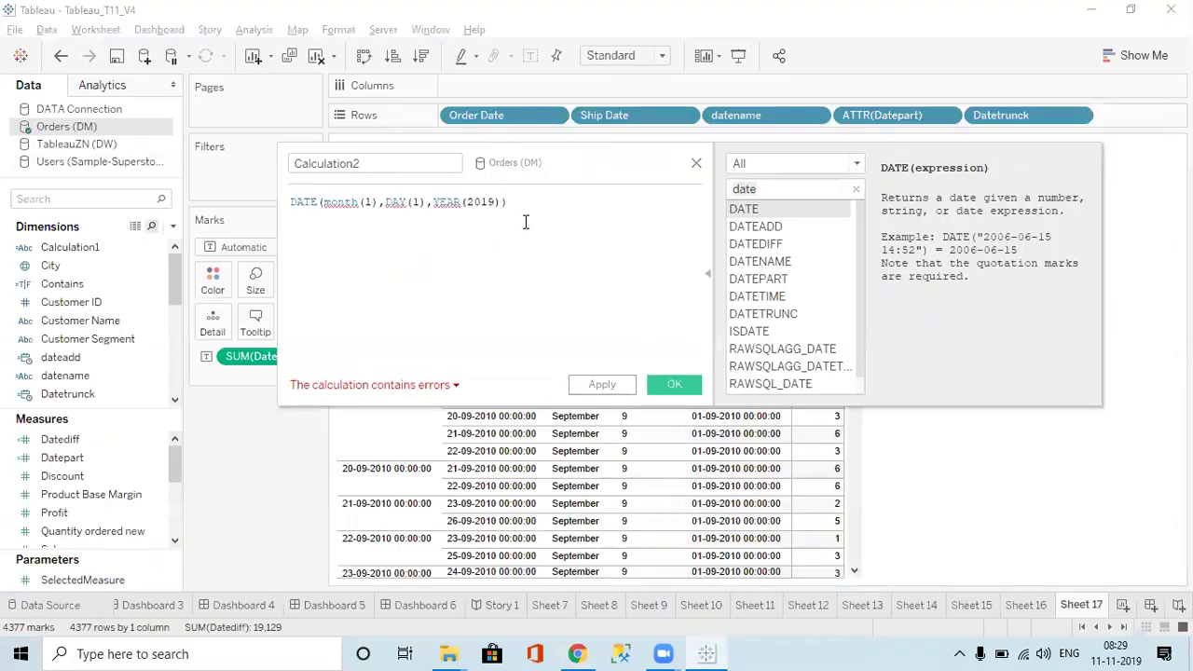
pyautogui.hotkey('ctrl', 'a')
pyautogui.hotkey('ctrl', 'v')
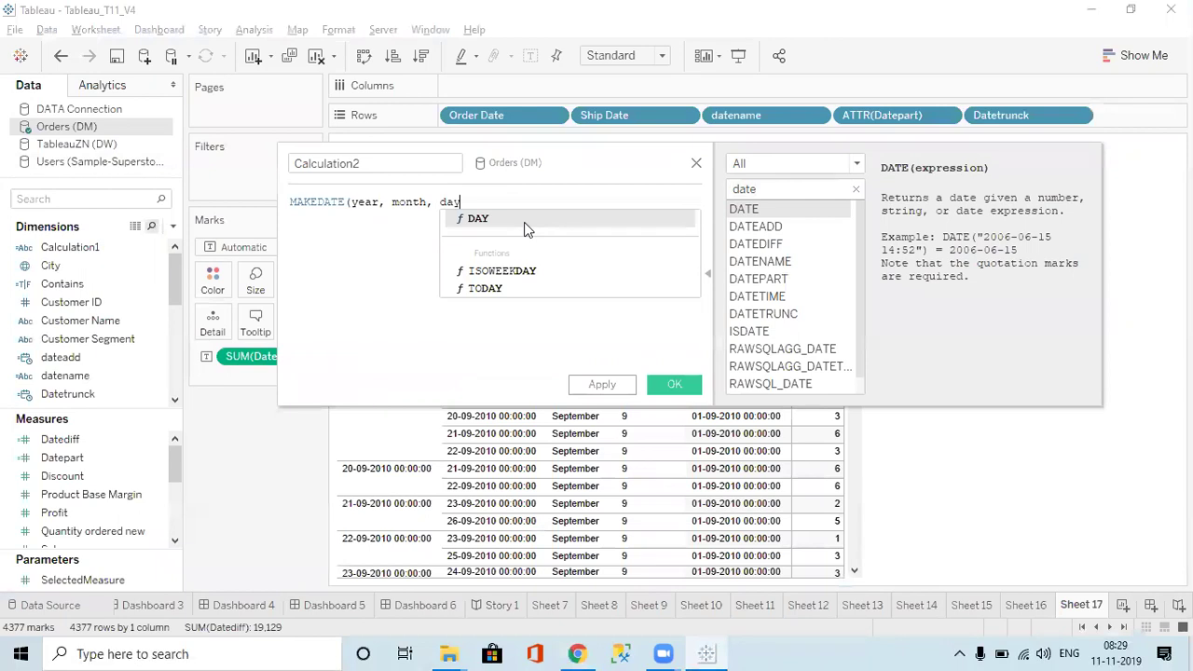
# Delete the year, month and day arguments so the formula reads "MAKEDATE(", and switch back to the Google results in Chrome
pyautogui.click(530, 195)
pyautogui.press('BackSpace')
pyautogui.press('BackSpace')
pyautogui.press('BackSpace')
pyautogui.press('BackSpace')
pyautogui.press('BackSpace')
pyautogui.press('BackSpace')
pyautogui.press('BackSpace')
pyautogui.press('BackSpace')
pyautogui.press('BackSpace')
pyautogui.press('BackSpace')
pyautogui.press('BackSpace')
pyautogui.press('BackSpace')
pyautogui.press('BackSpace')
pyautogui.press('BackSpace')
pyautogui.press('BackSpace')
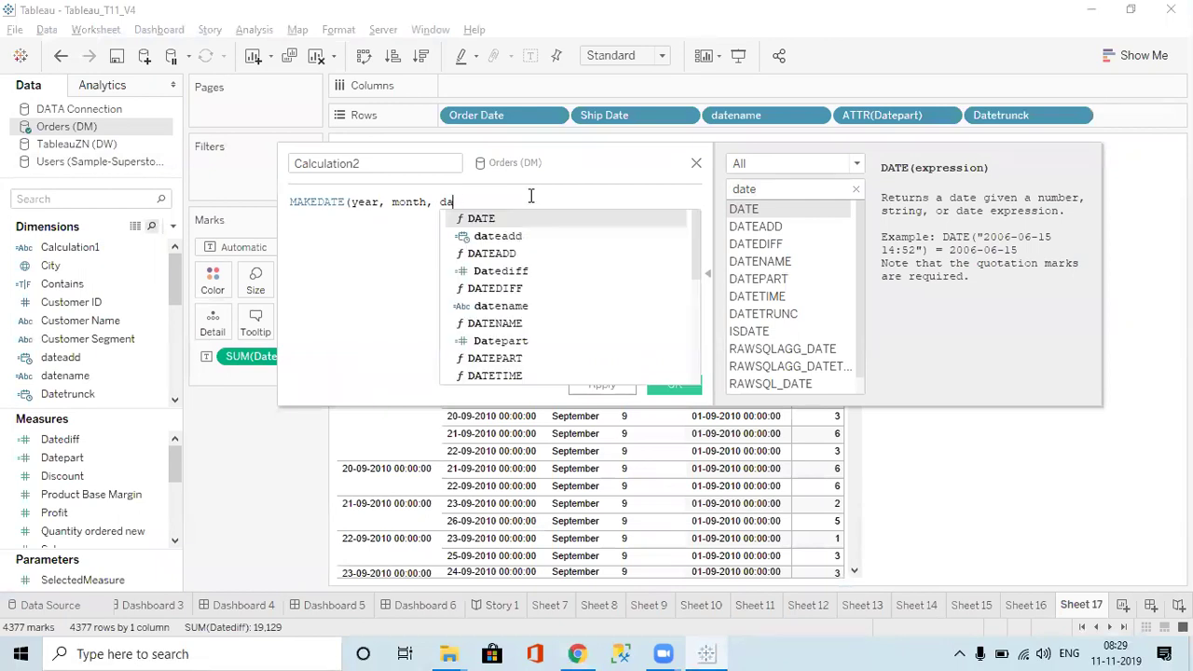
pyautogui.press('BackSpace')
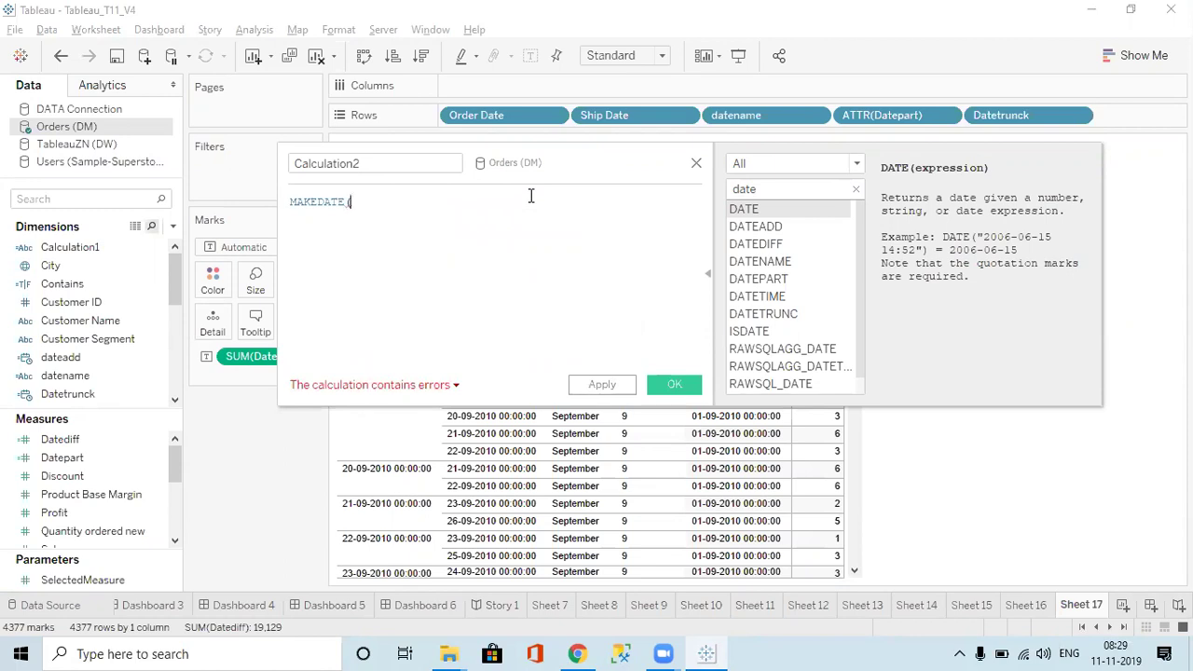
pyautogui.hotkey('alt', 'Tab')
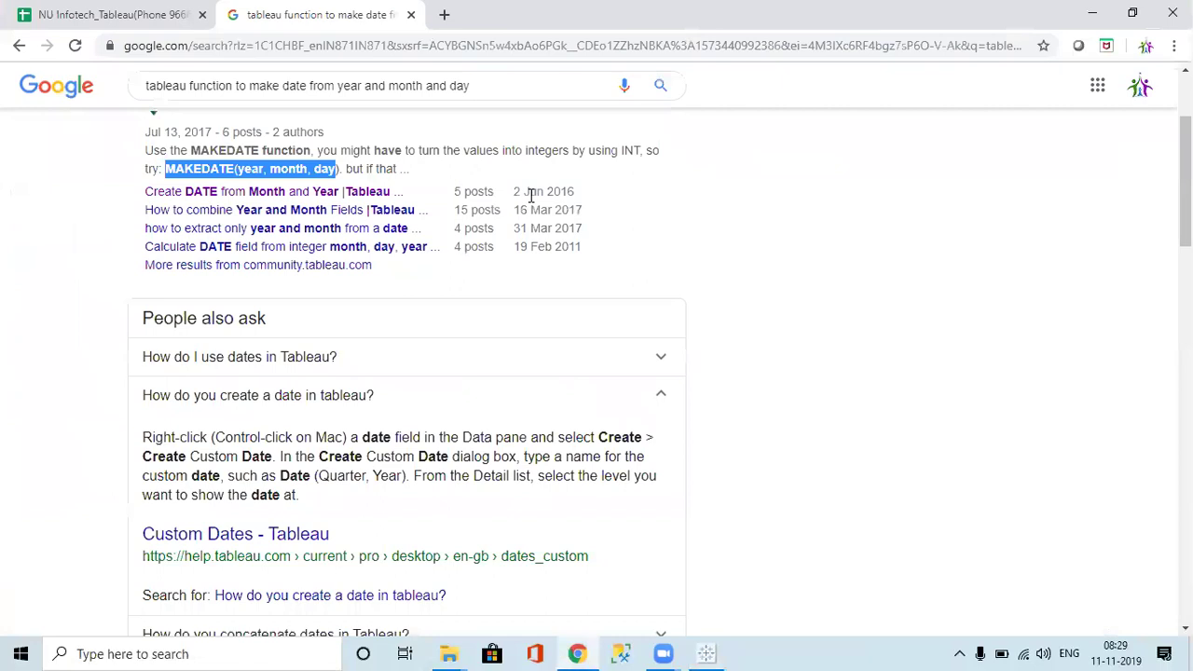
# Switch back to Tableau, try completing the formula as MAKEDATE(2019,01,01), inspect its error and close the calculation editor without saving
pyautogui.hotkey('alt', 'Tab')
pyautogui.write('2019,01,01)')
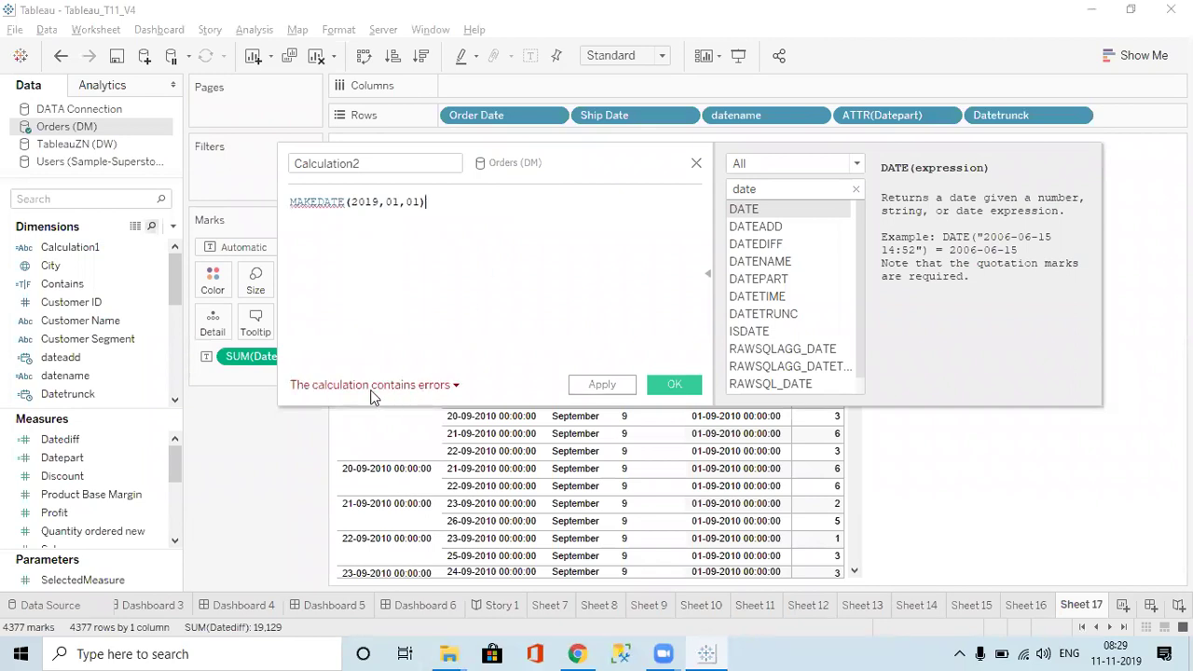
pyautogui.click(403, 385)
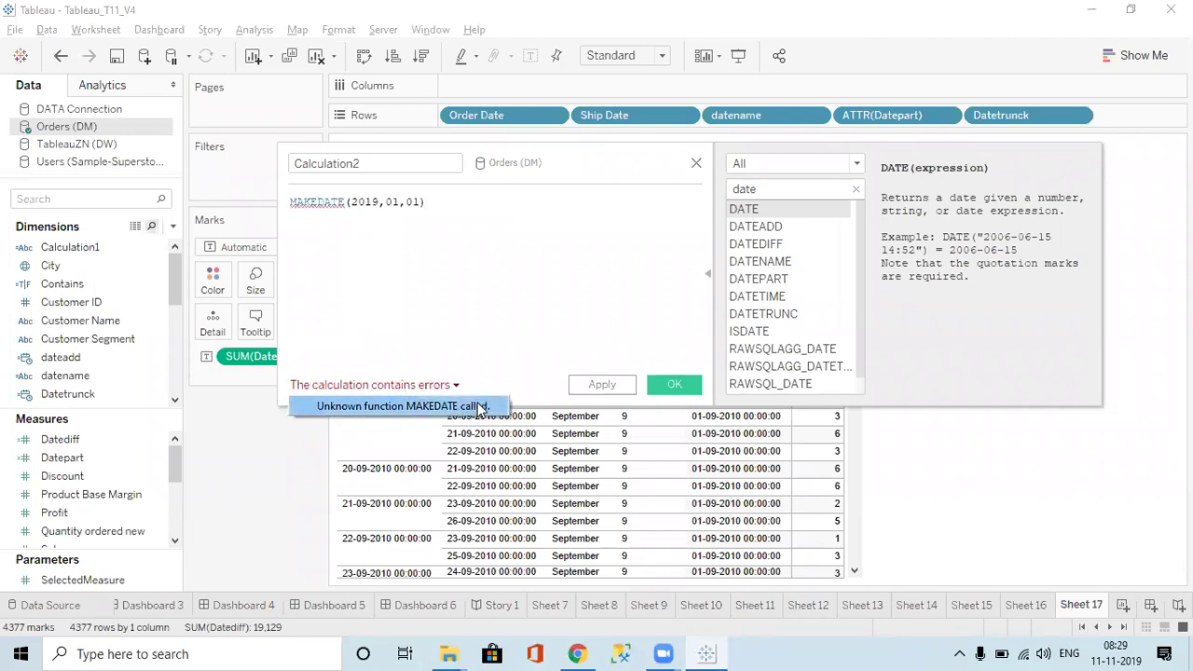
pyautogui.click(418, 254)
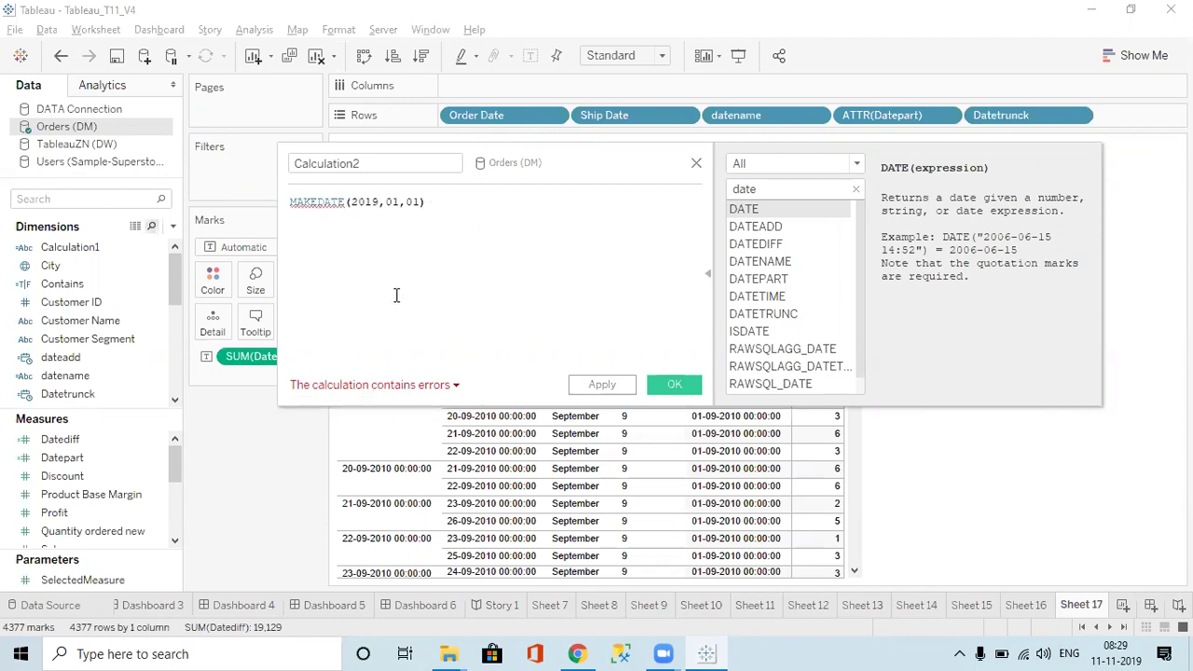
pyautogui.click(696, 165)
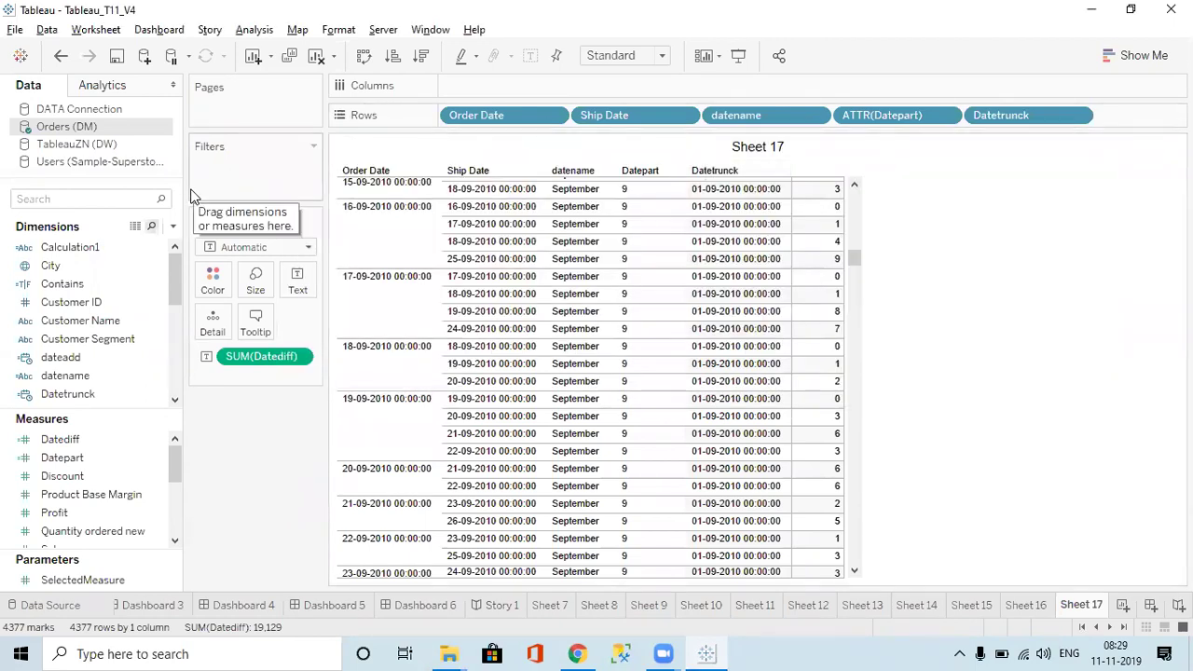
# Start a new calculated field and browse the Logical and Type Conversion categories of the function list
pyautogui.click(172, 228)
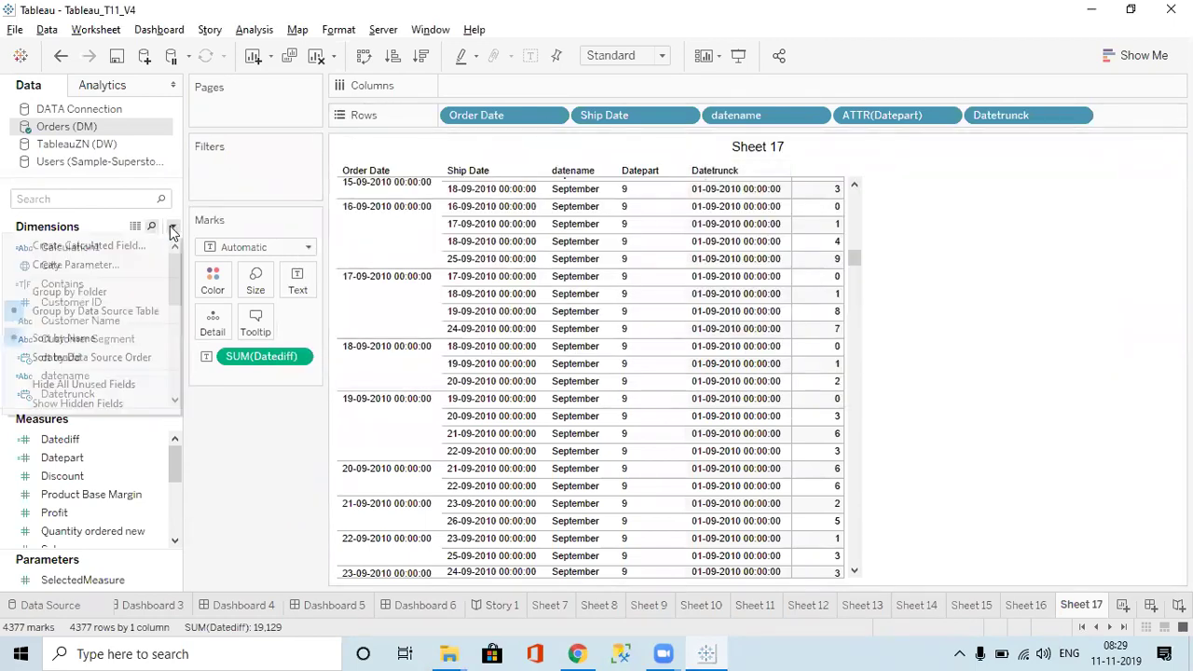
pyautogui.click(127, 244)
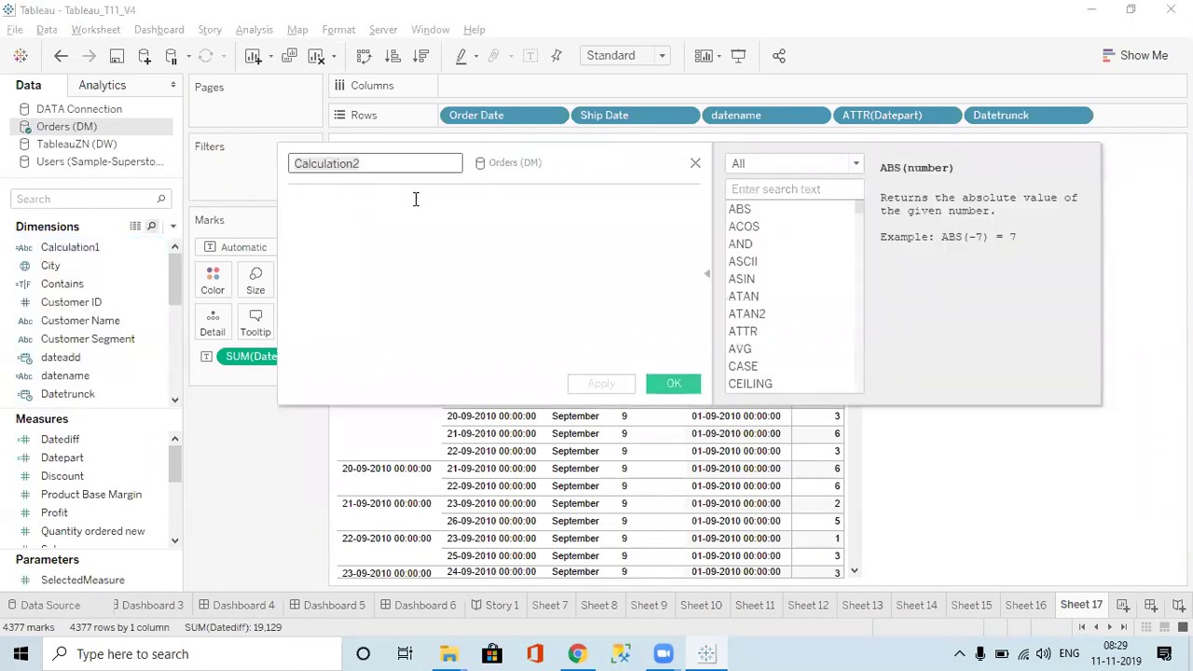
pyautogui.click(855, 165)
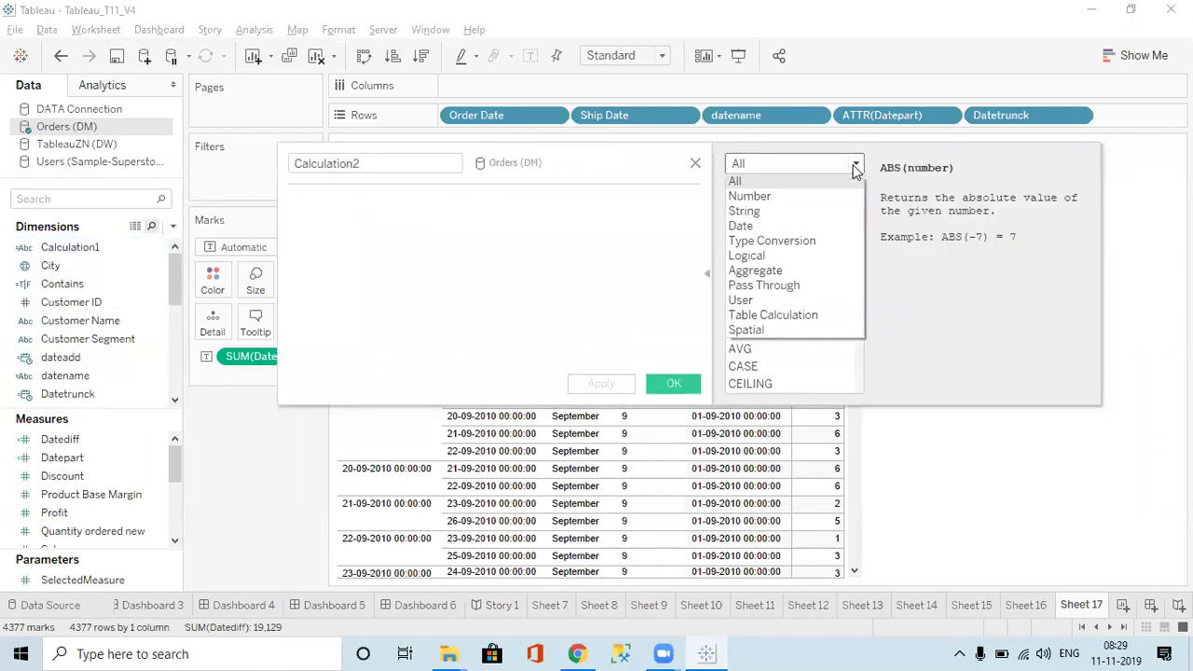
pyautogui.click(755, 259)
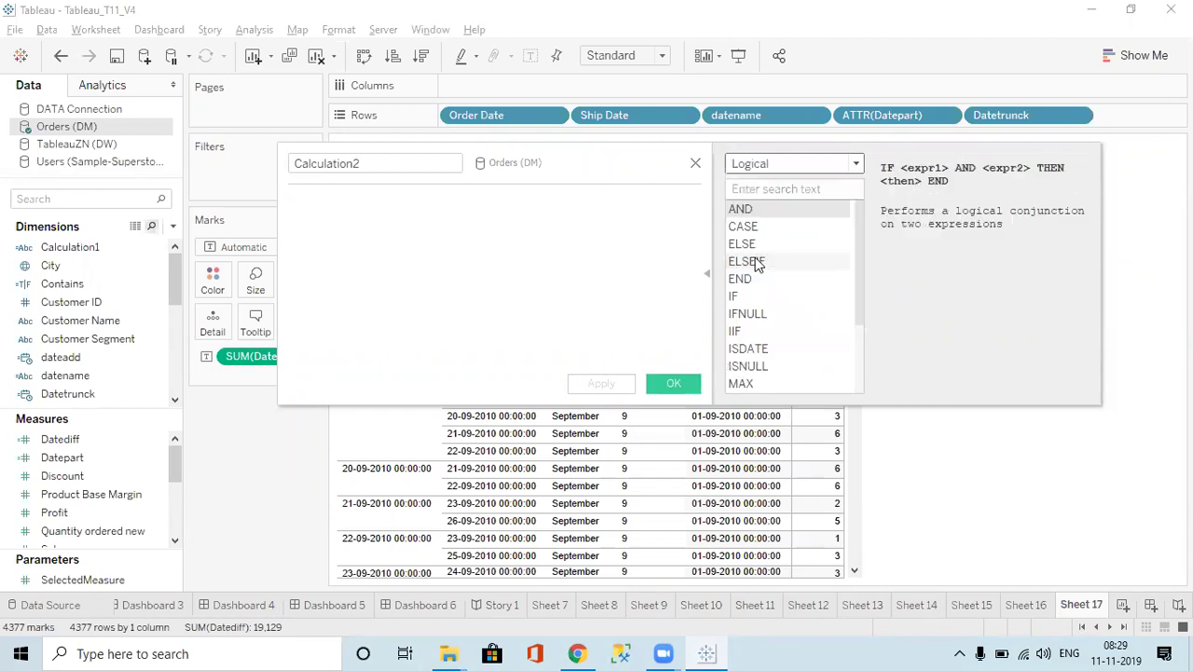
pyautogui.click(769, 165)
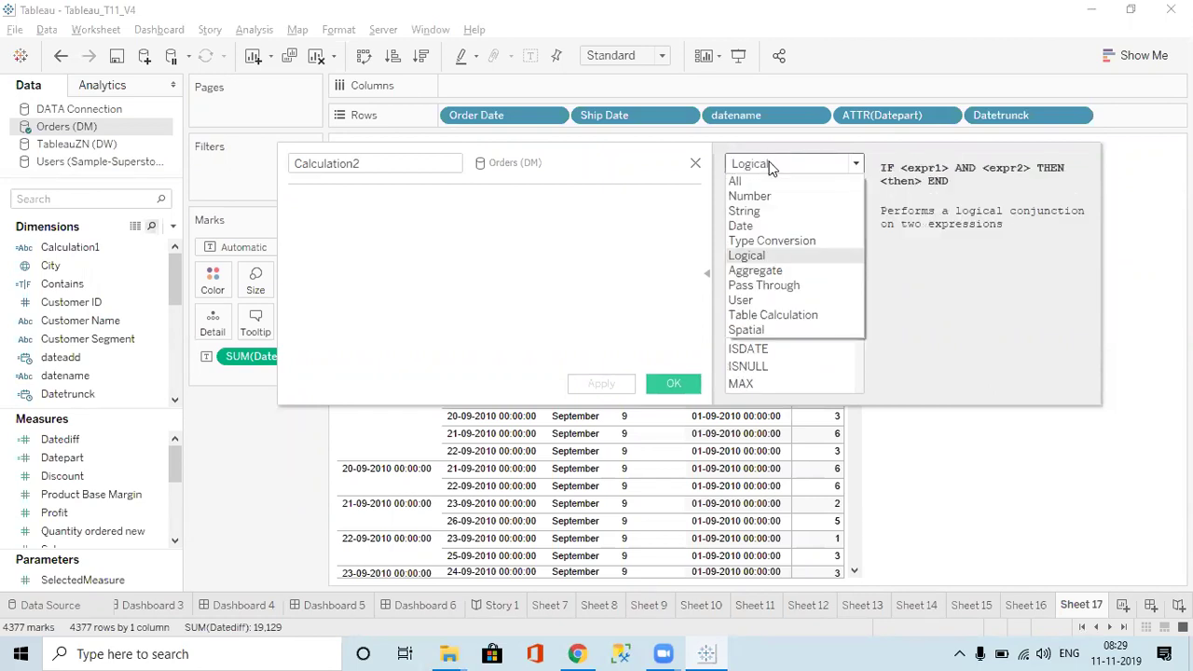
pyautogui.click(765, 242)
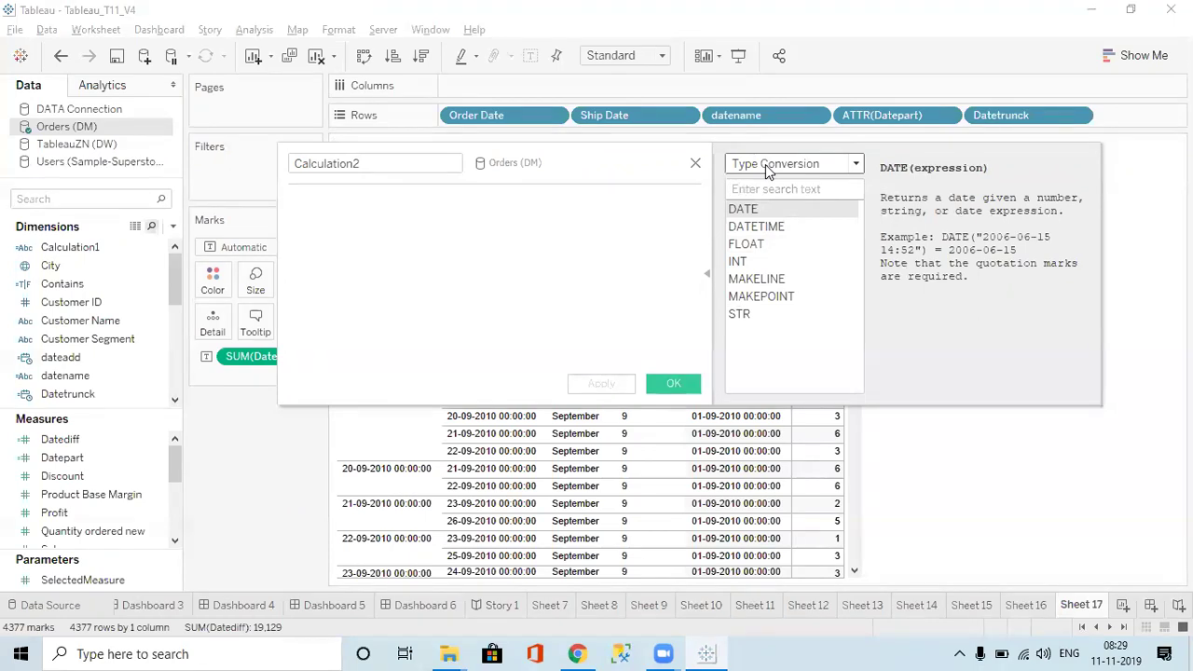
pyautogui.click(500, 279)
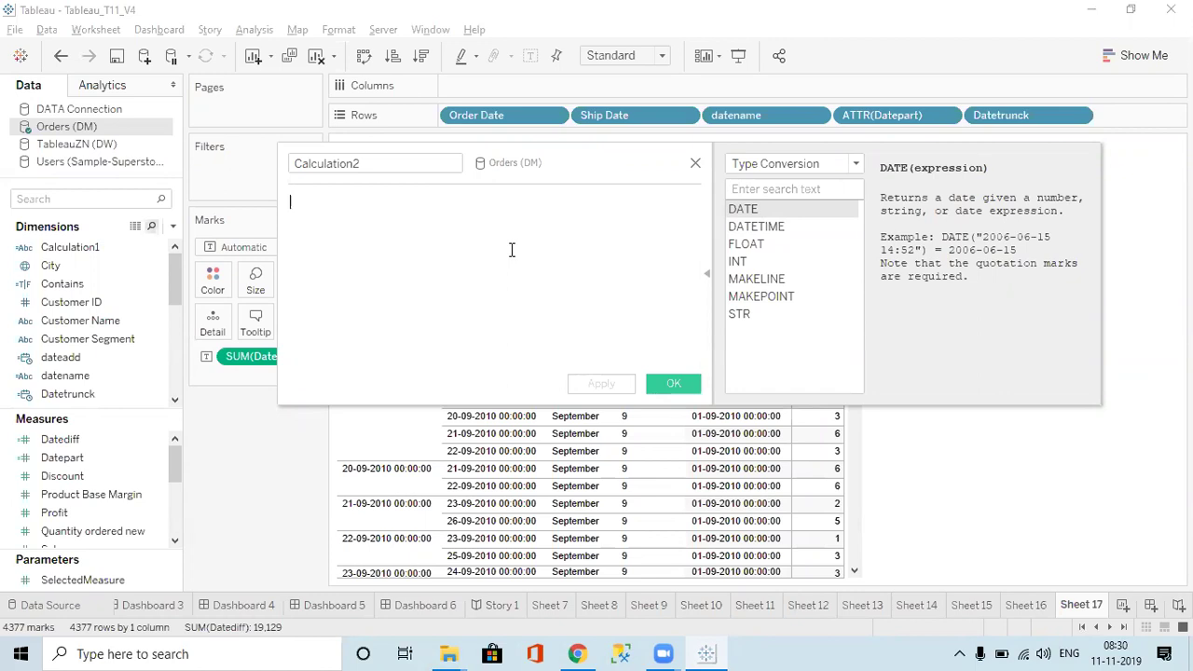
# Switch to Chrome, close the Google search results page about making a date, and return to Tableau
pyautogui.click(578, 653)
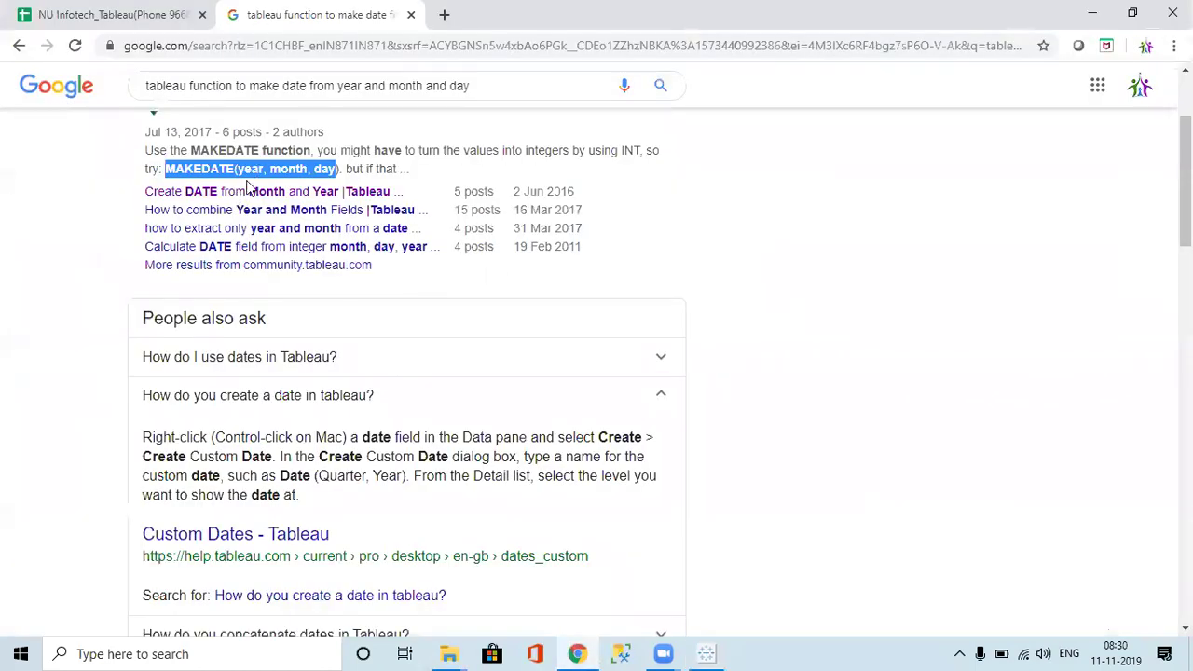
pyautogui.click(408, 159)
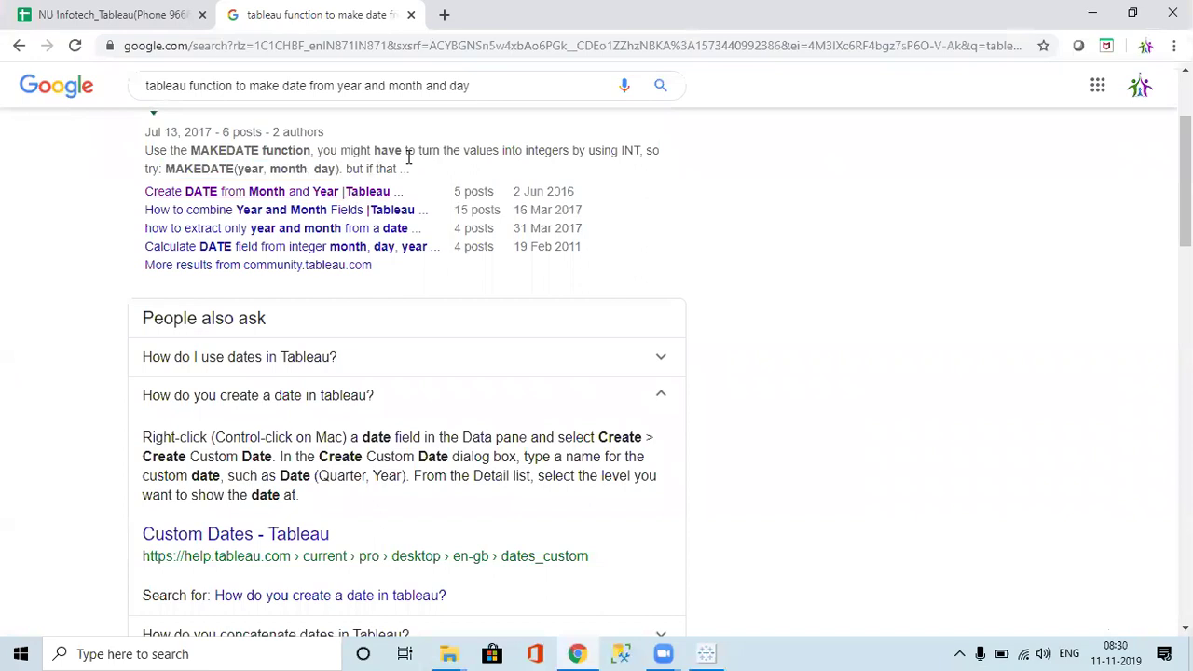
pyautogui.scroll(2, 407, 158)
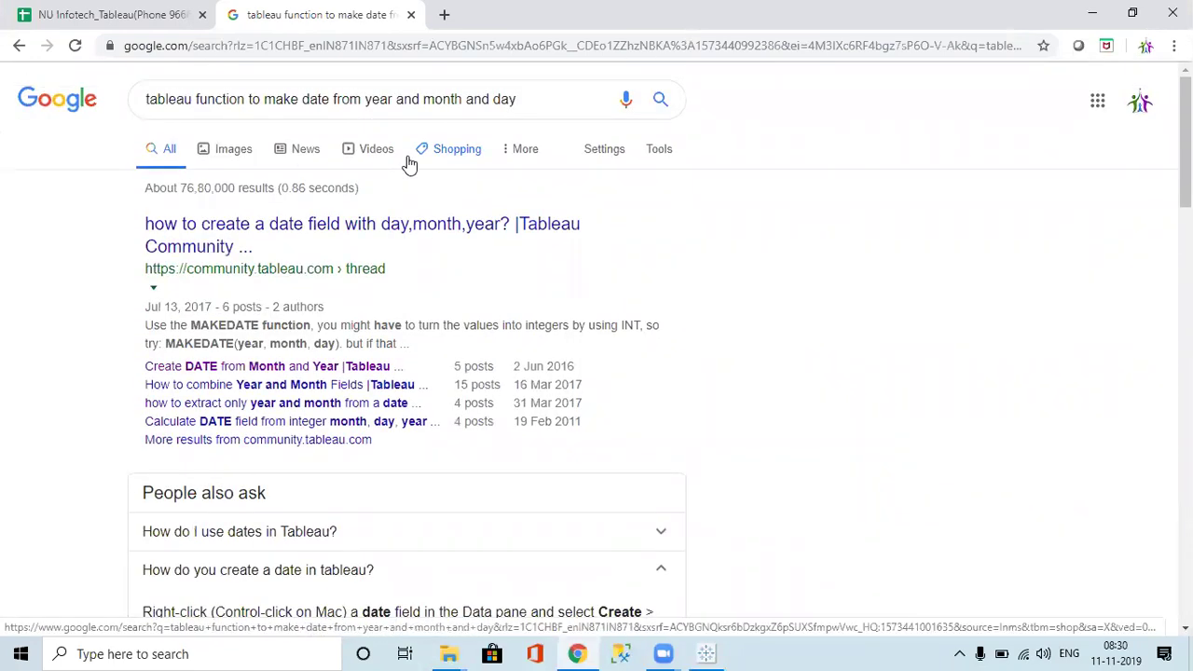
pyautogui.click(411, 15)
pyautogui.hotkey('alt', 'Tab')
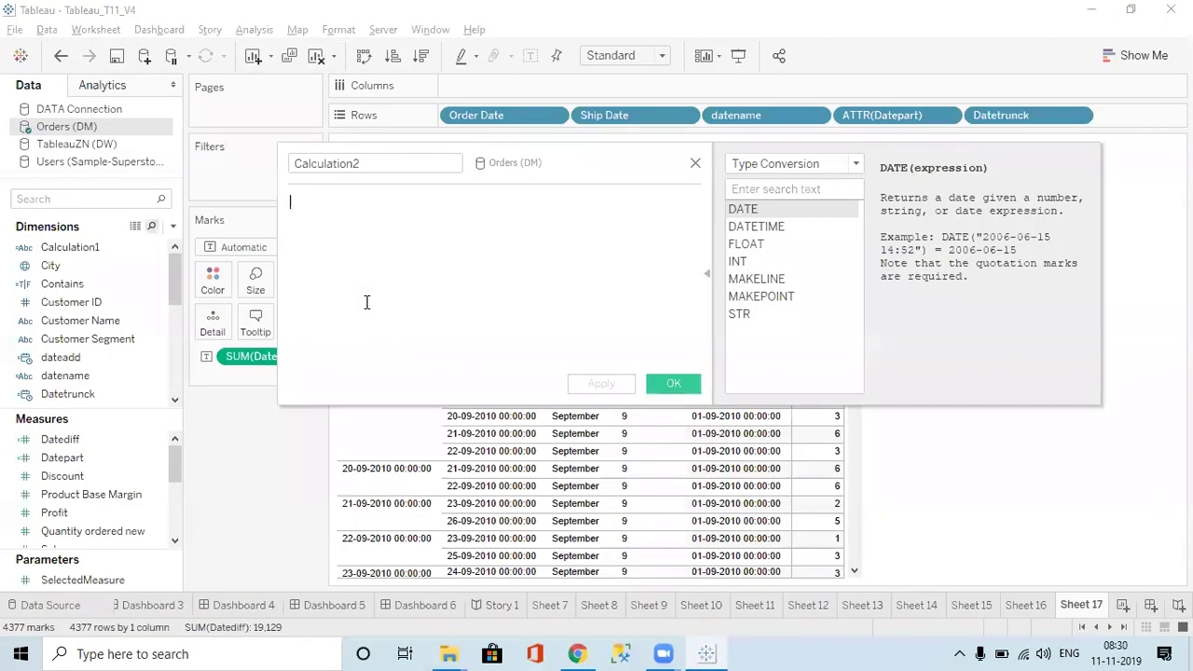
# Try "makedate(" as the Calculation2 formula, inspect the reported error, and clear the formula
pyautogui.write('make')
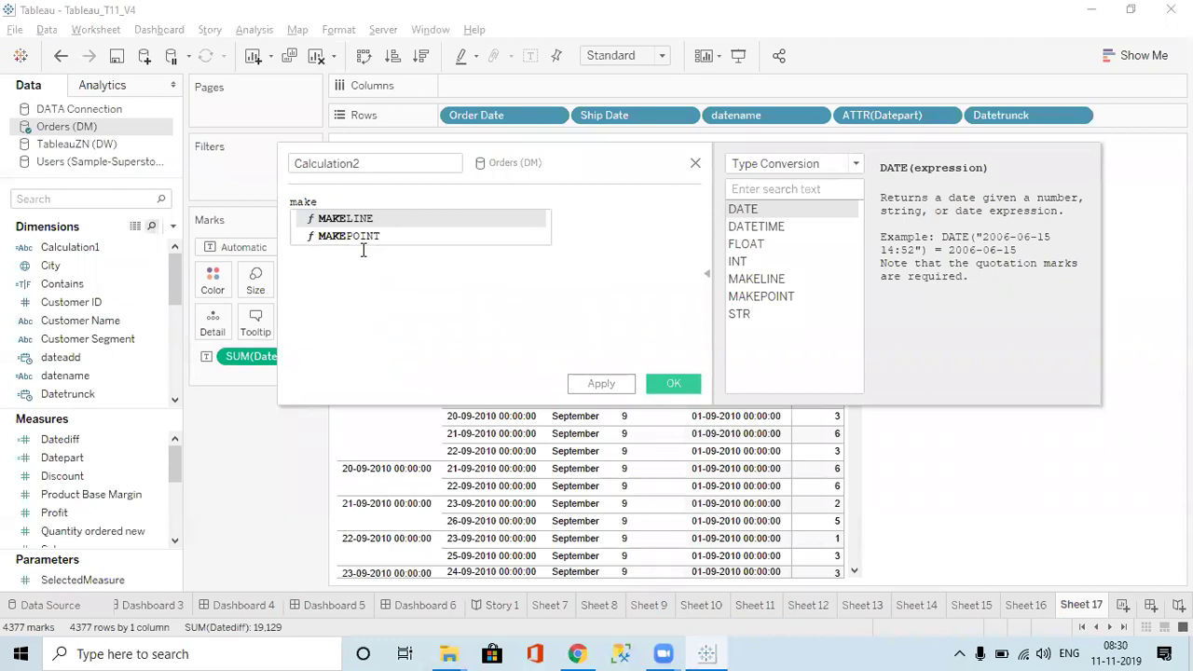
pyautogui.write('date')
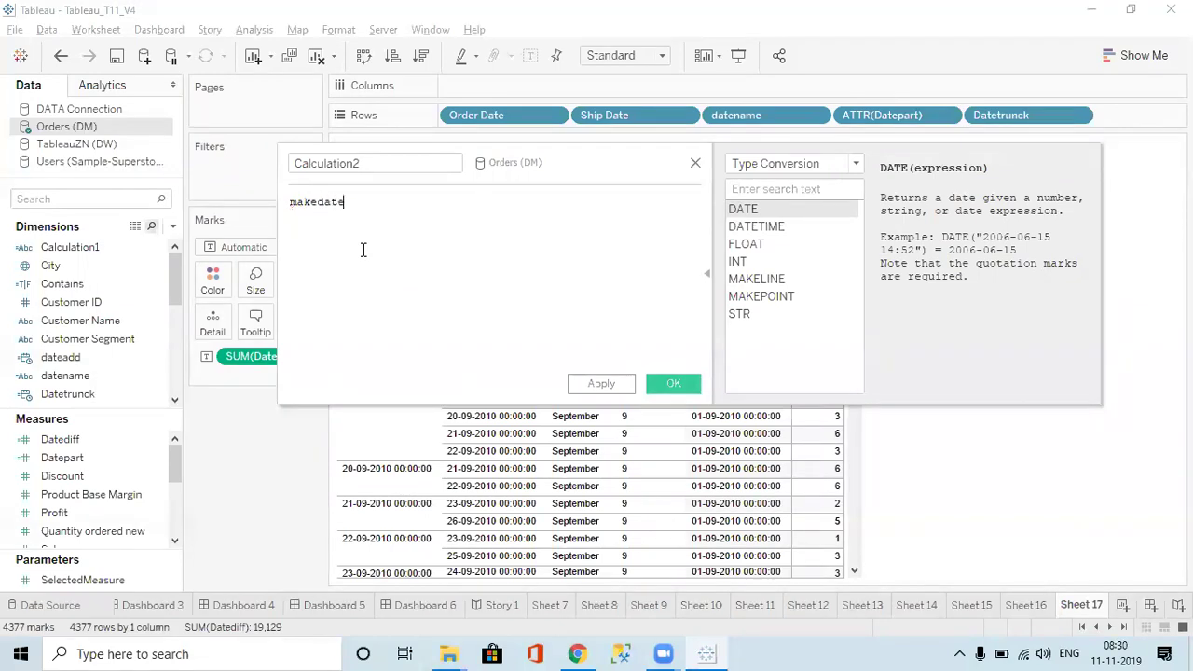
pyautogui.write('(')
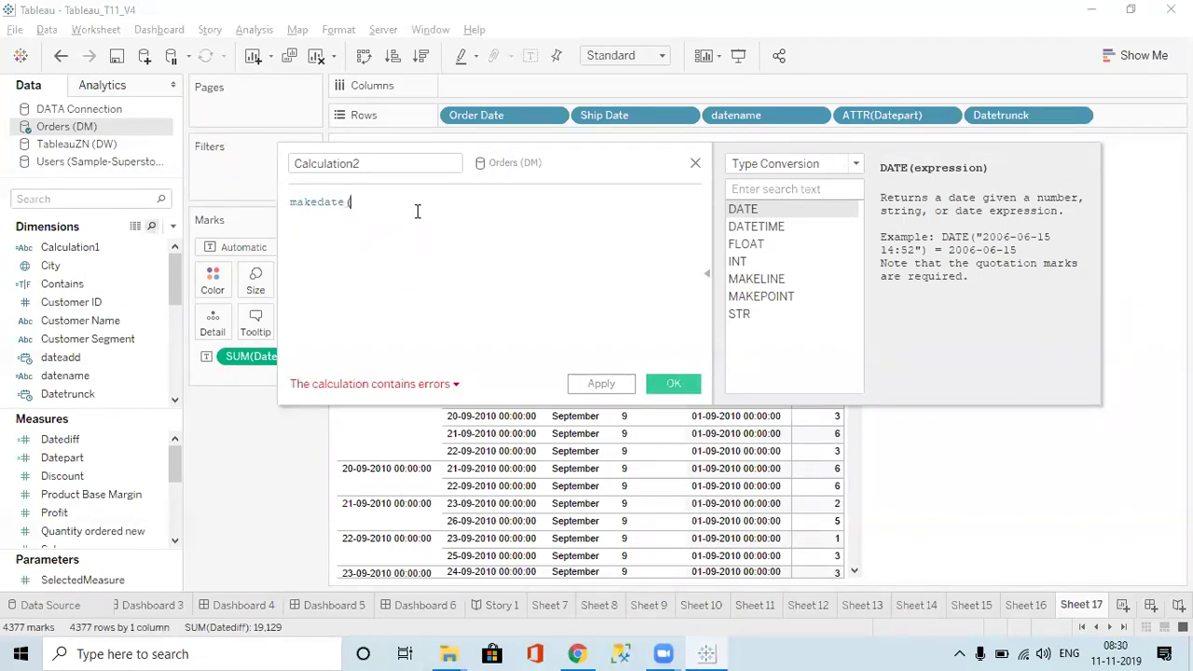
pyautogui.click(420, 389)
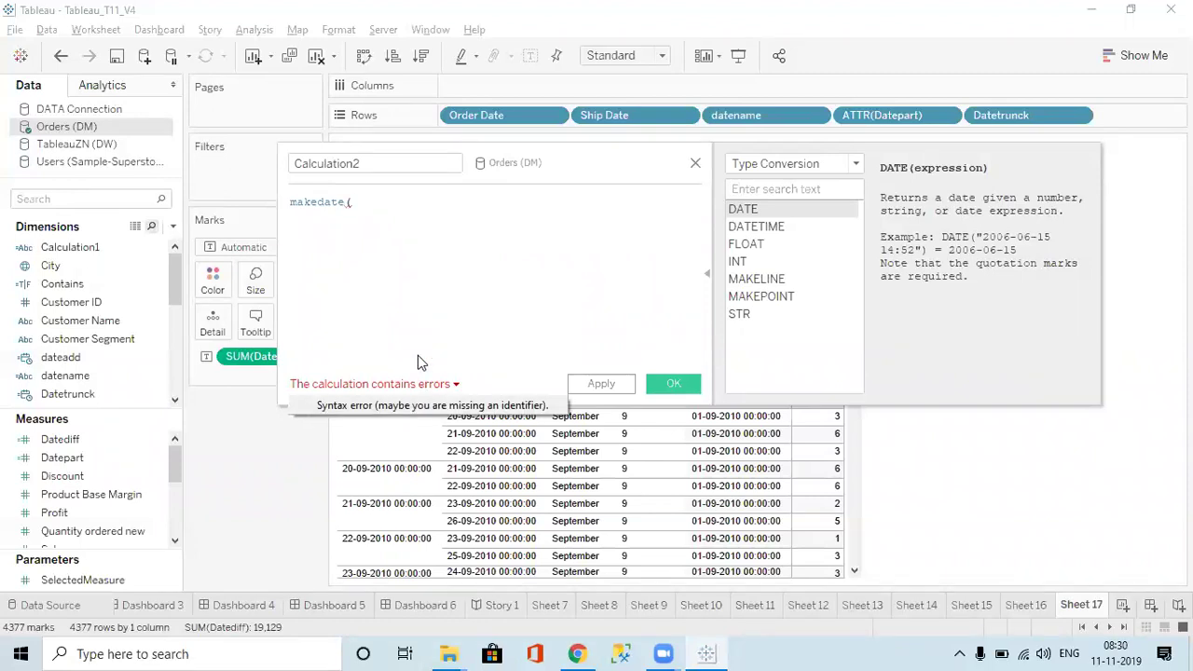
pyautogui.click(376, 201)
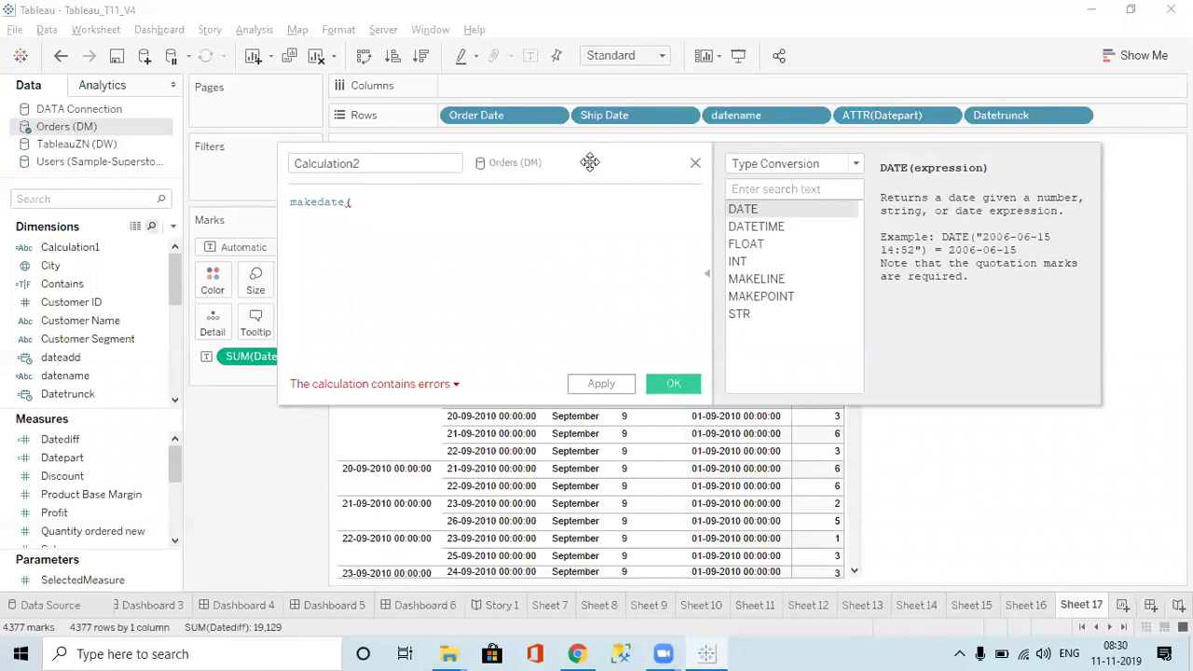
pyautogui.hotkey('ctrl', 'a')
pyautogui.press('BackSpace')
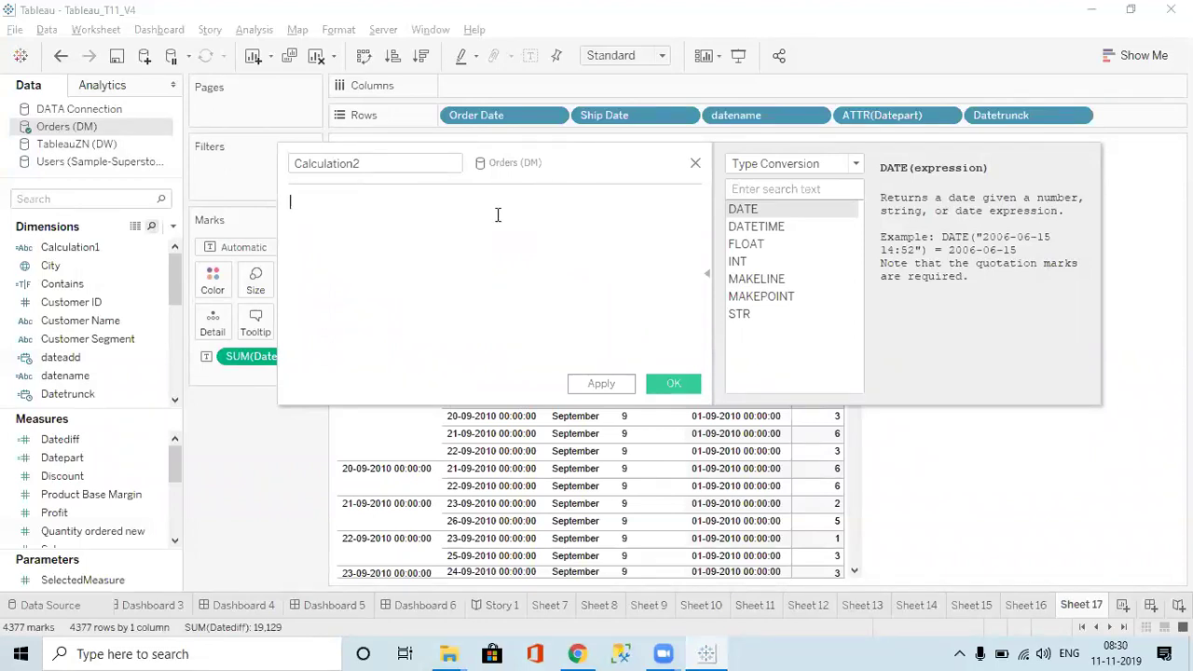
# Review the Type Conversion functions again and filter the function list to the Logical category
pyautogui.click(748, 169)
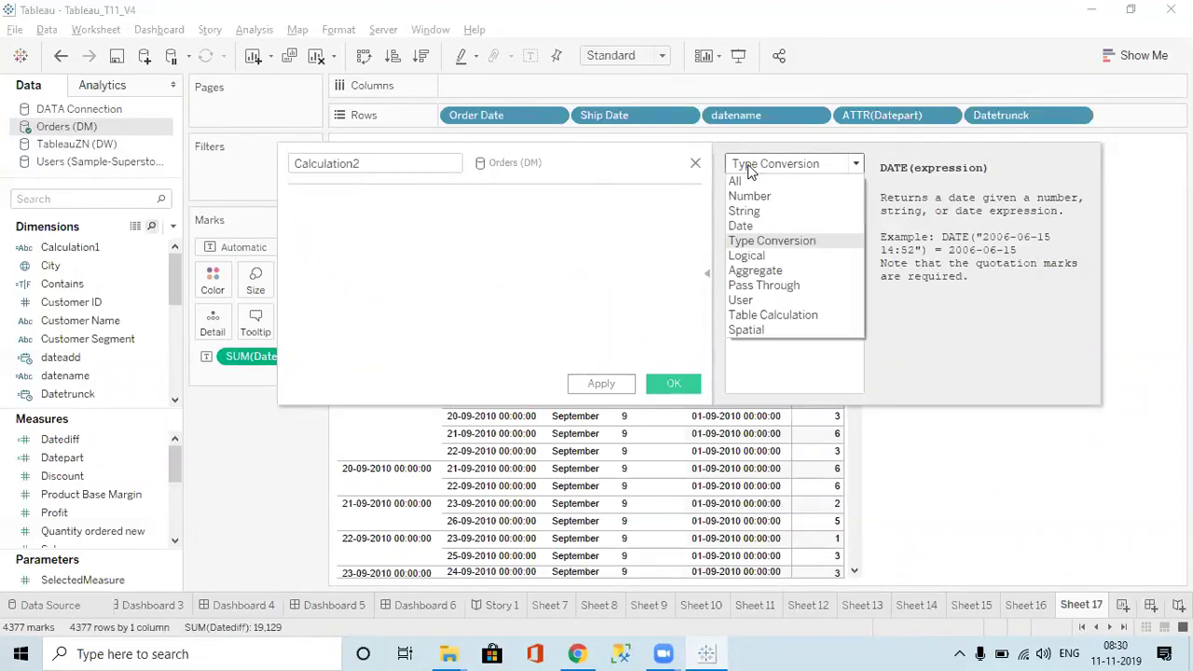
pyautogui.click(757, 242)
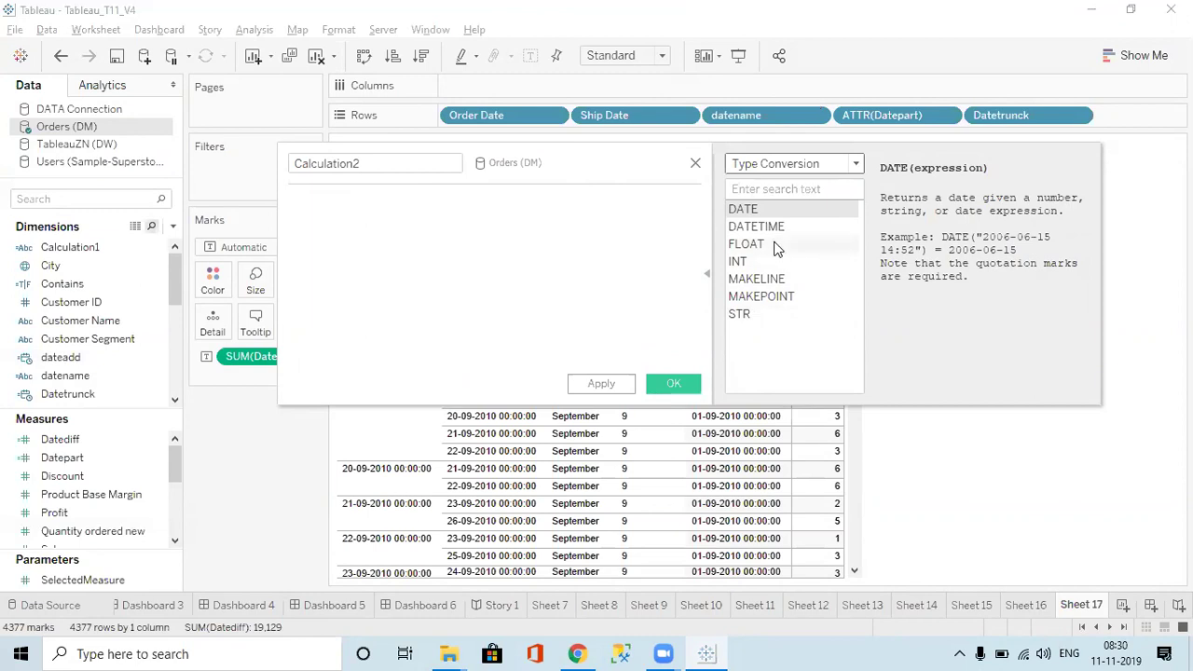
pyautogui.click(780, 166)
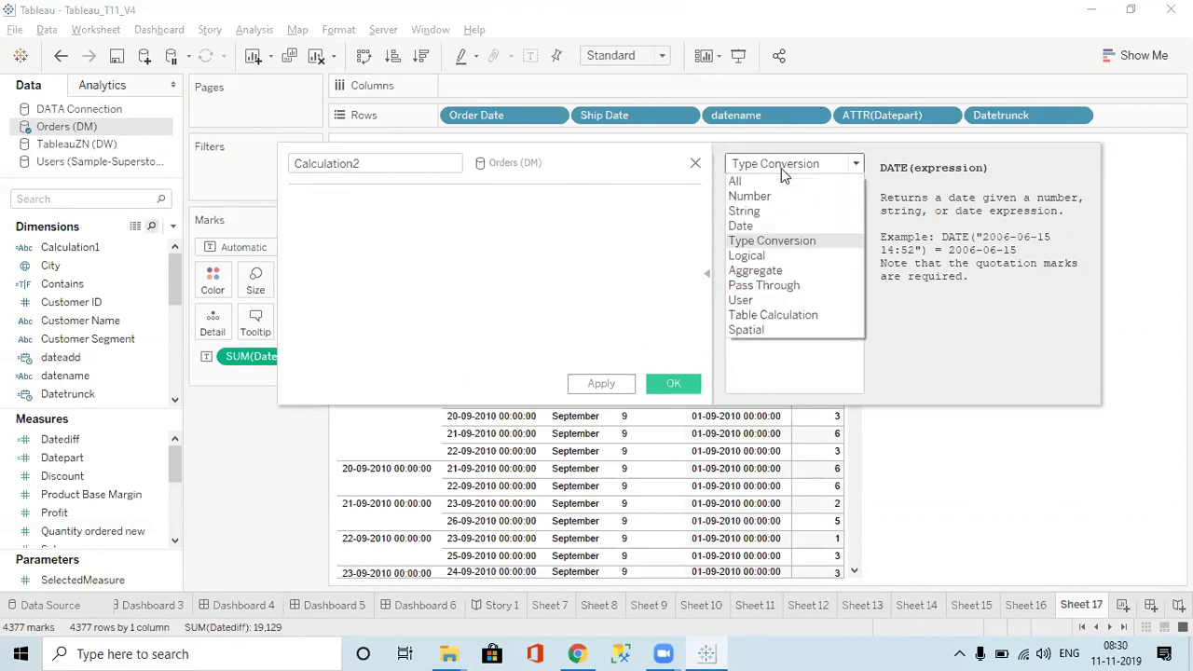
pyautogui.click(750, 256)
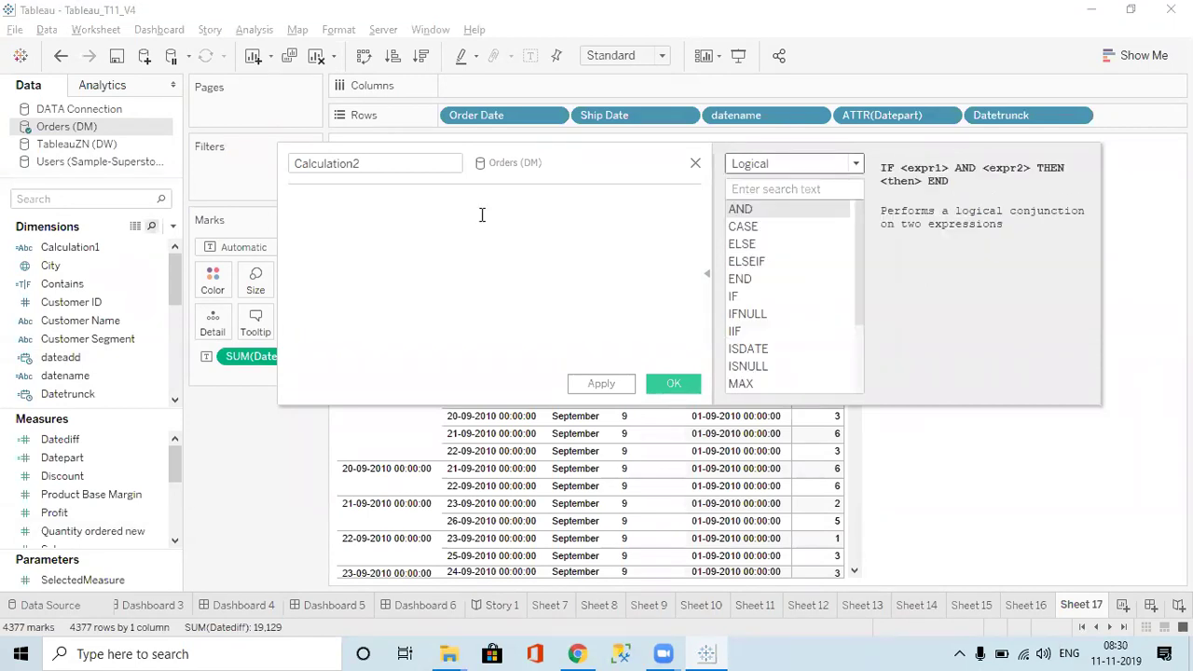
pyautogui.click(778, 166)
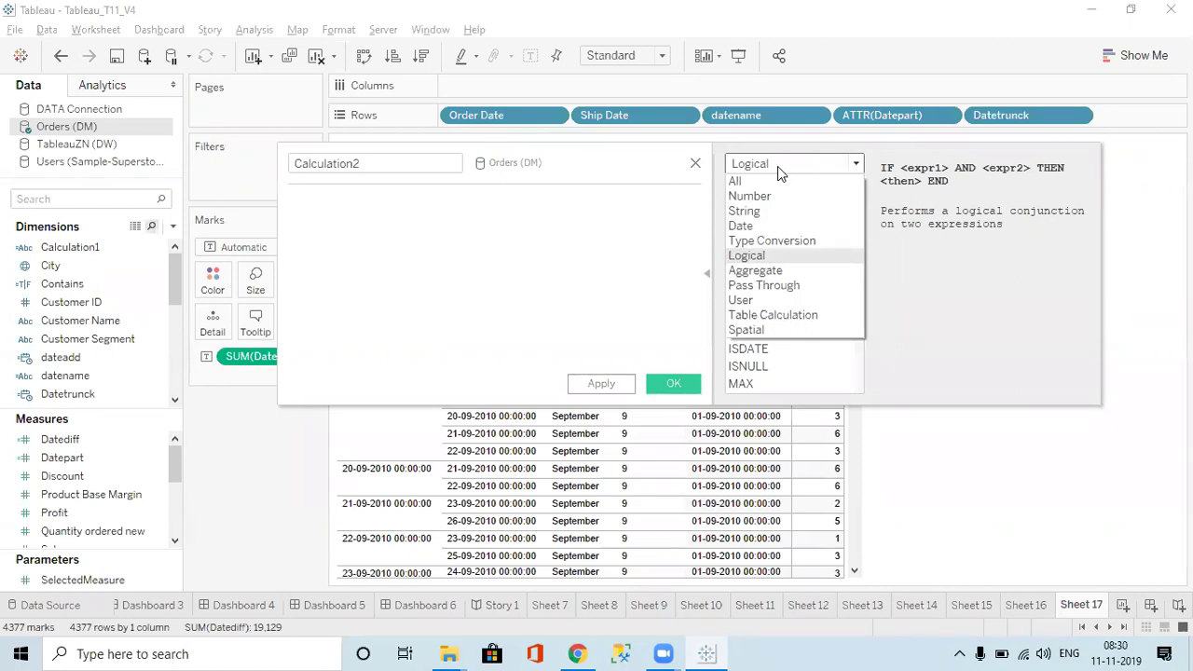
pyautogui.click(739, 261)
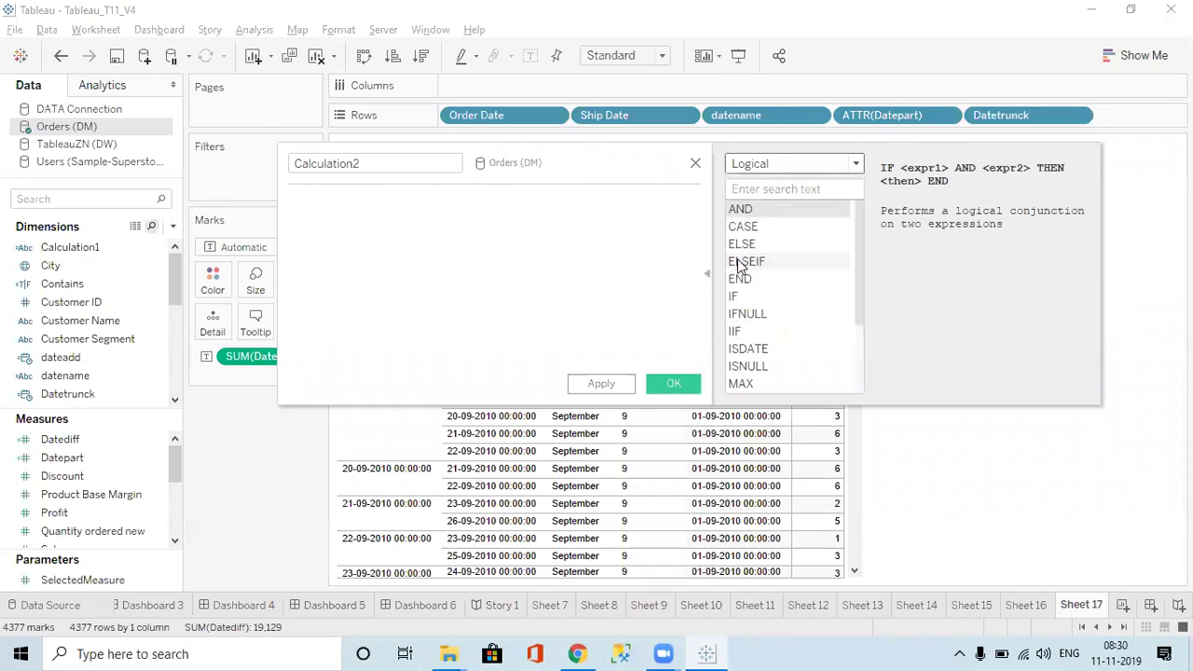
# Write the first line of the Calculation2 formula as IF [Region] = 'east' THEN 'eastindia'
pyautogui.click(417, 228)
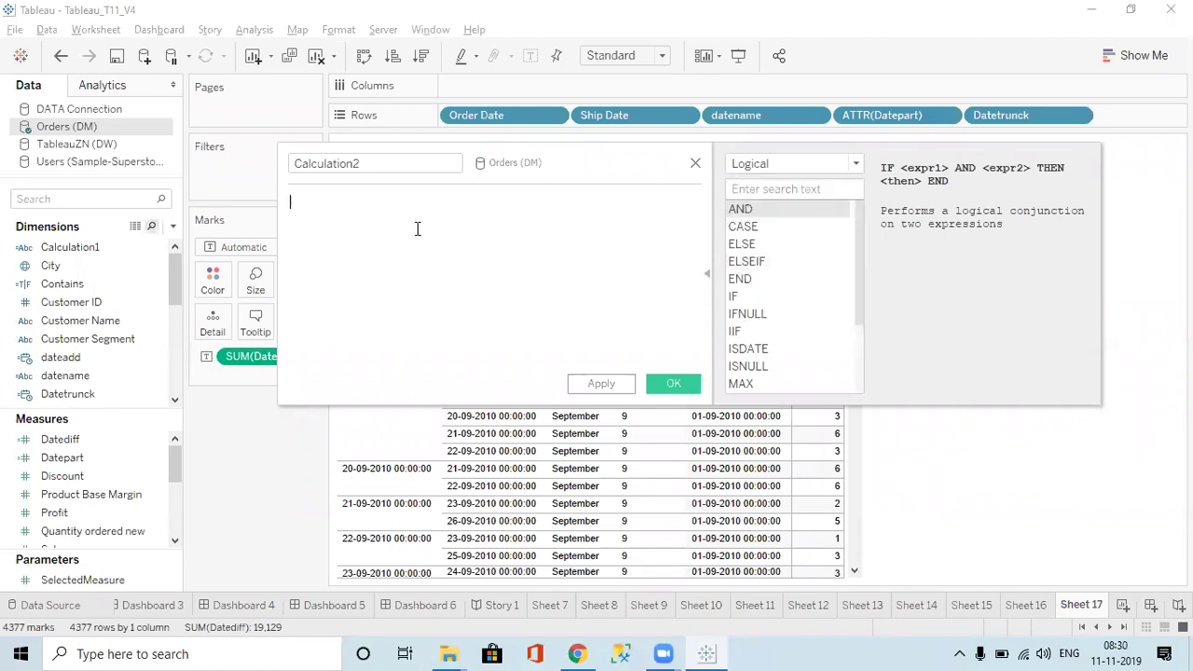
pyautogui.write('if')
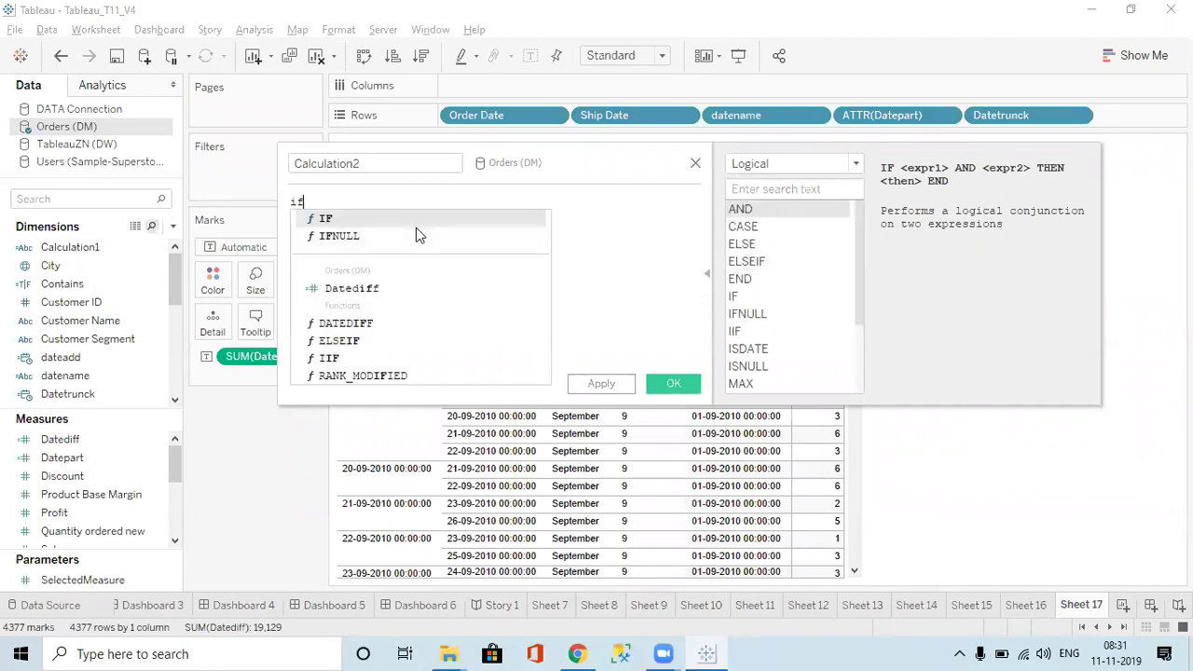
pyautogui.press('Return')
pyautogui.press('BackSpace')
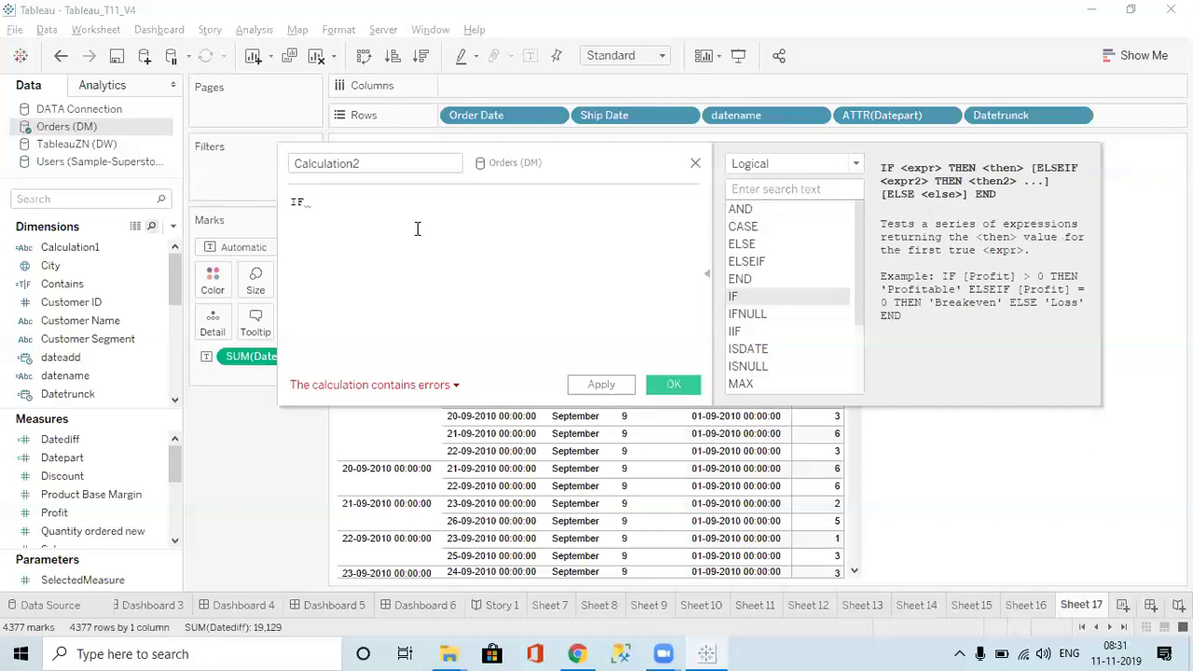
pyautogui.write('reg')
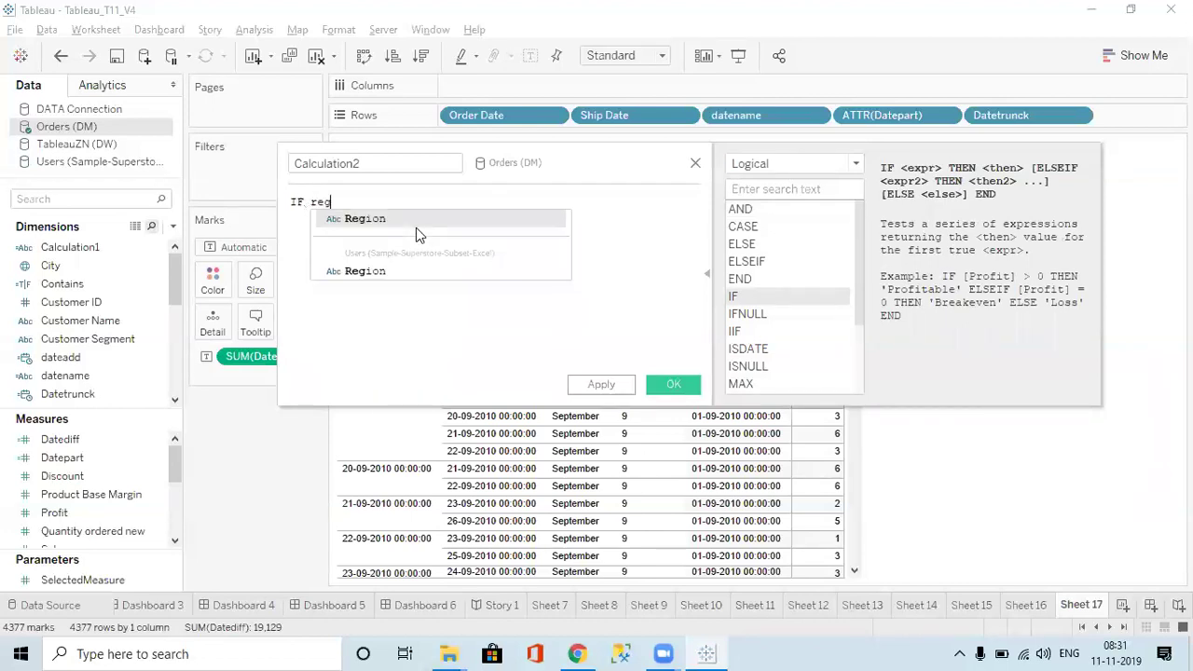
pyautogui.press('Return')
pyautogui.write("= '")
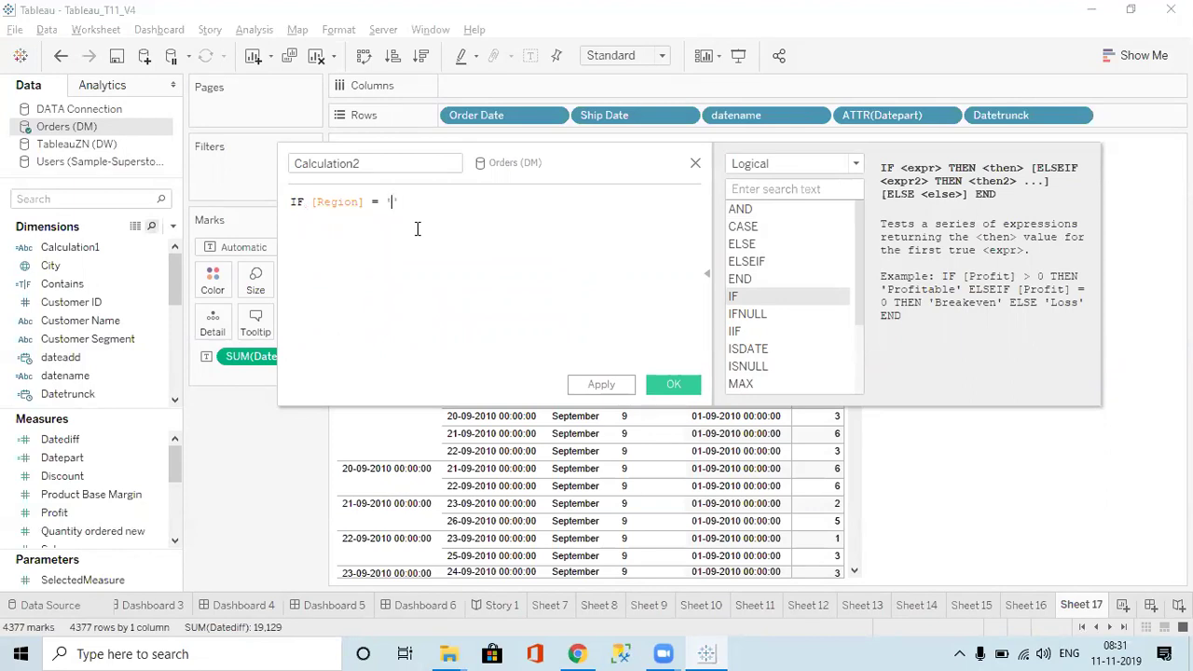
pyautogui.write("east' th")
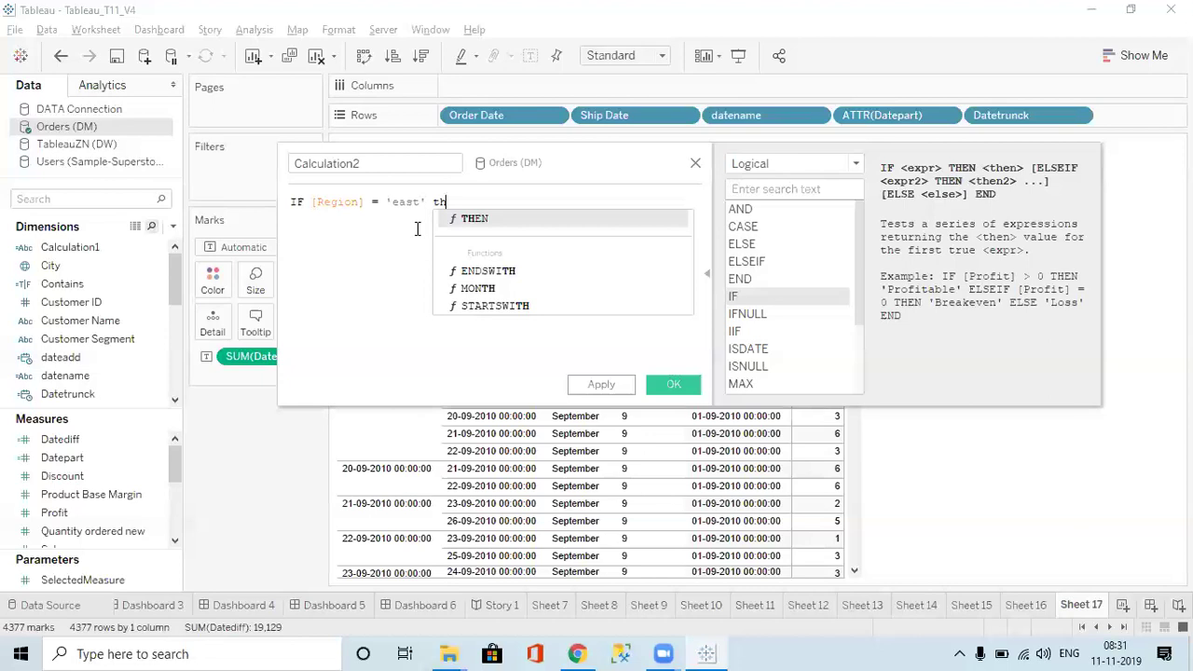
pyautogui.press('Return')
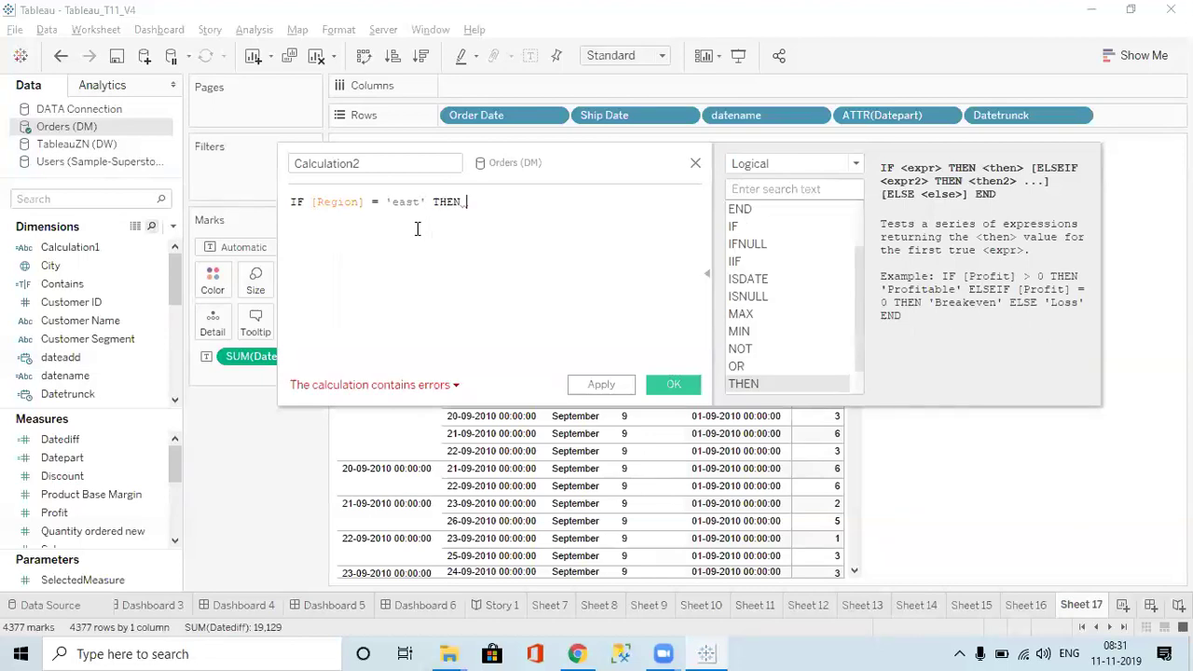
pyautogui.write("'east")
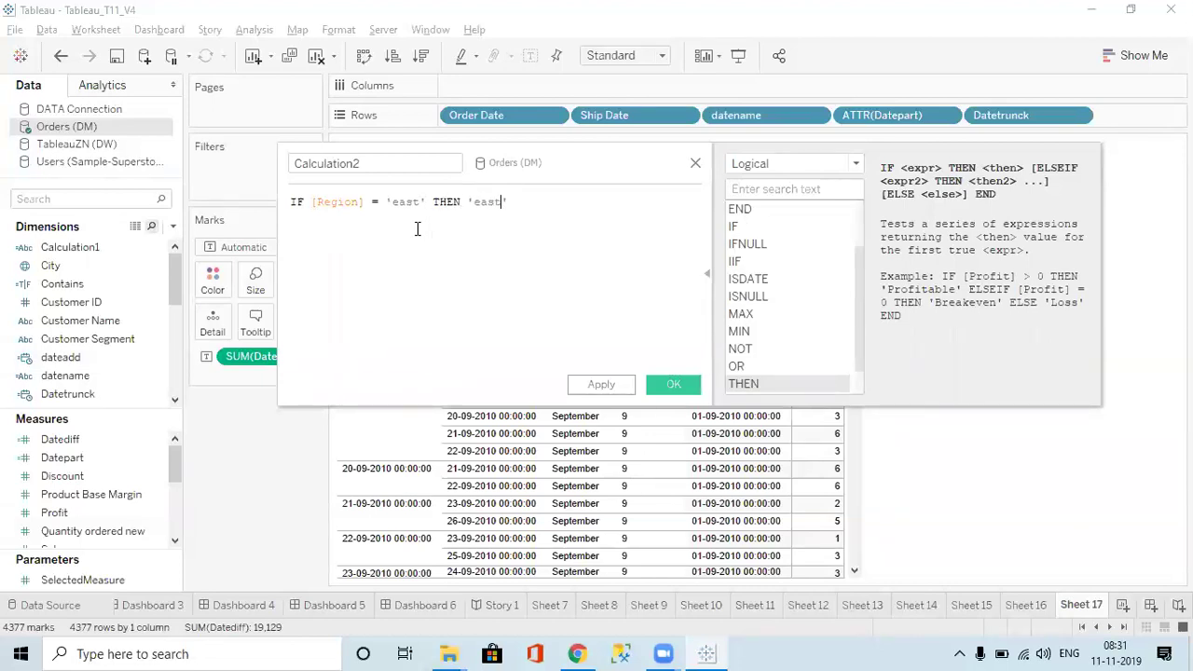
pyautogui.write('india')
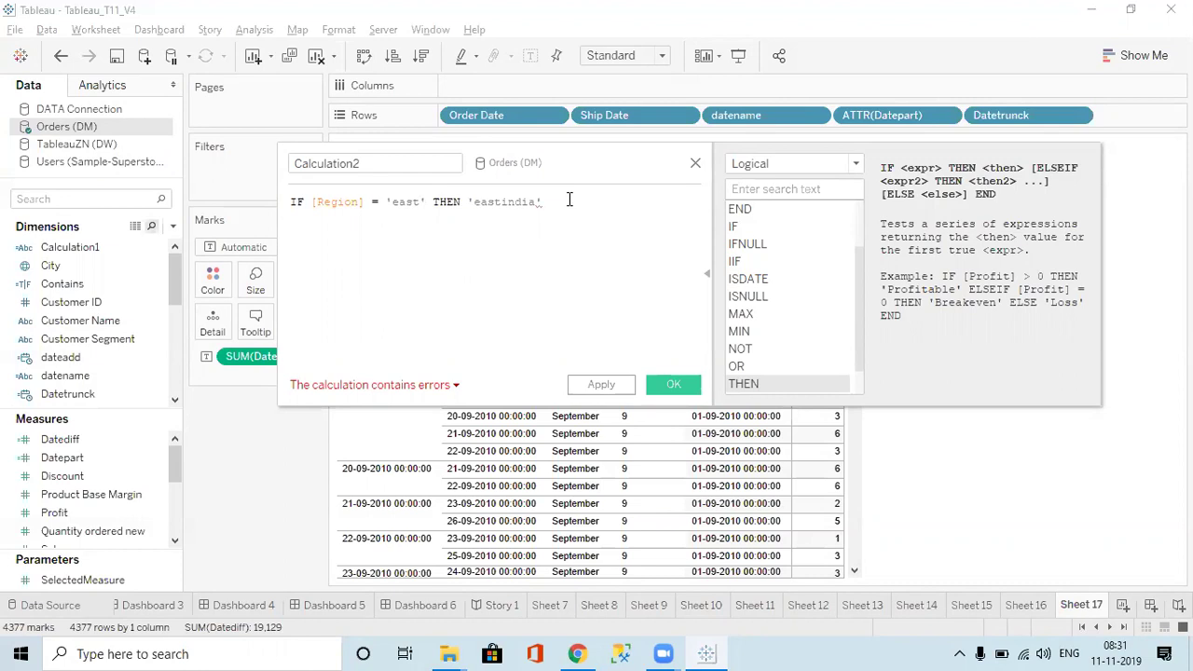
# Add a second formula line reading ELSEIF [Region] = 'west' THEN 'westindia'
pyautogui.press('Return')
pyautogui.write('els')
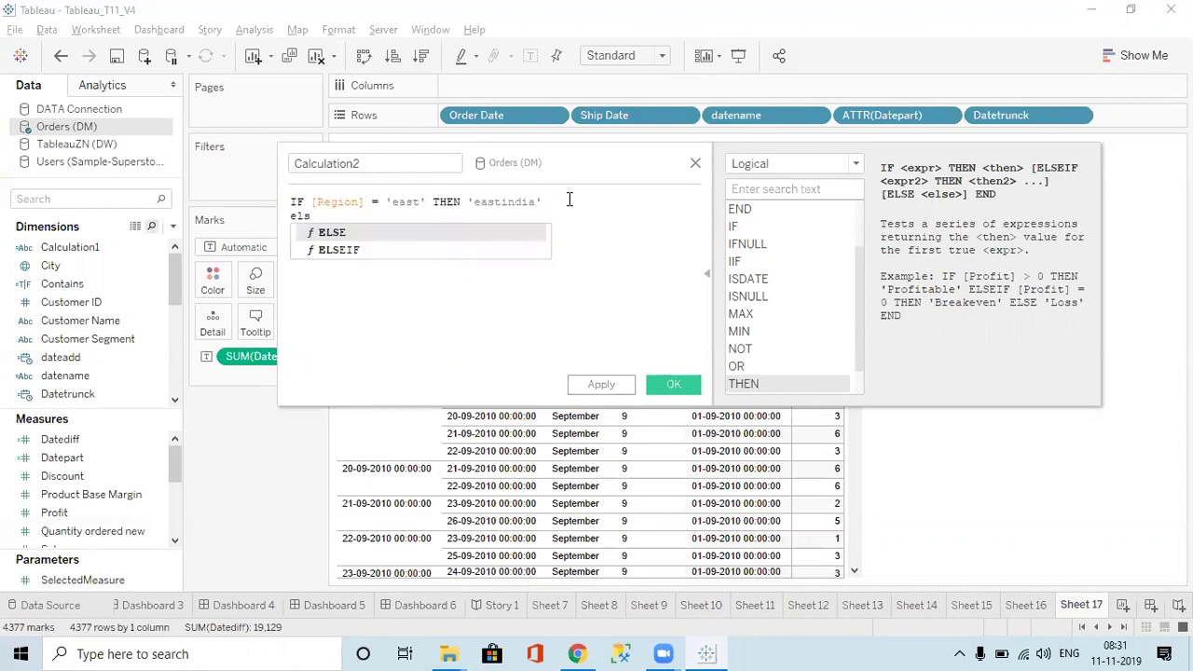
pyautogui.press('Down')
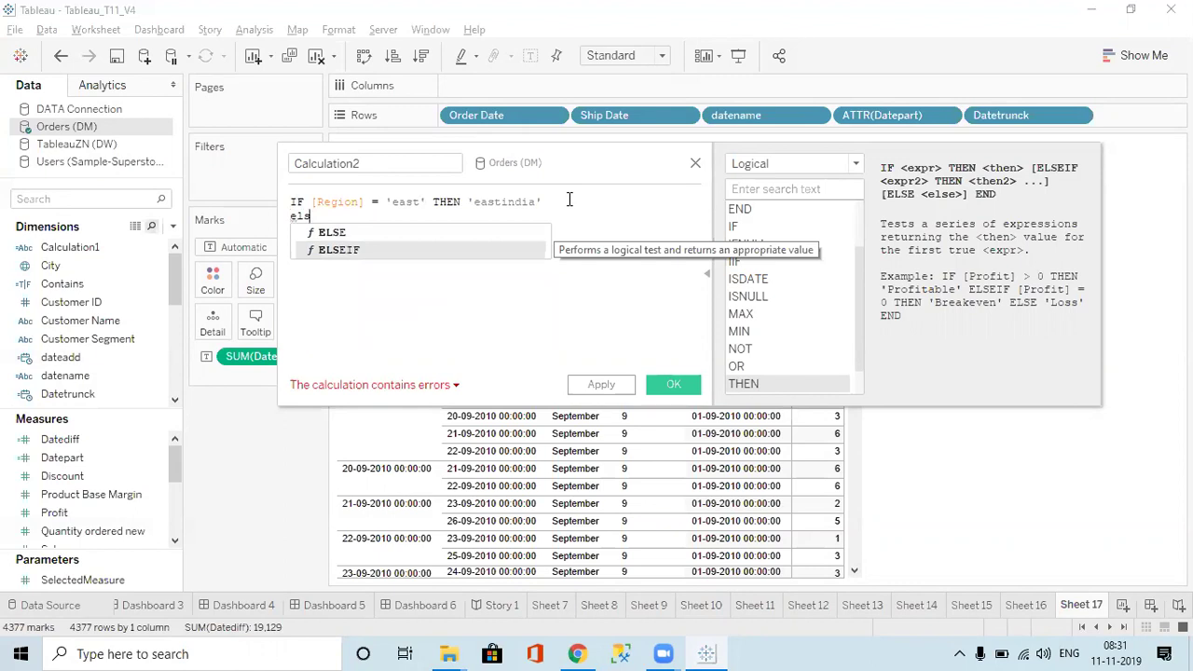
pyautogui.press('Return')
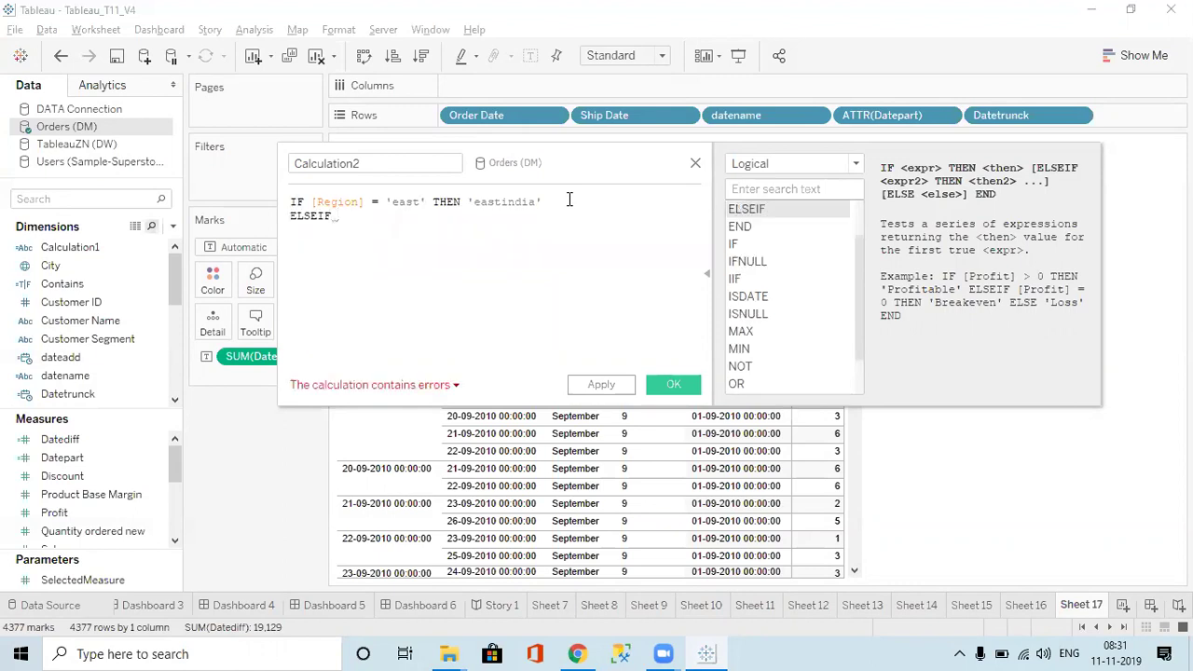
pyautogui.press('BackSpace')
pyautogui.press('BackSpace')
pyautogui.press('BackSpace')
pyautogui.press('Down')
pyautogui.press('Return')
pyautogui.write('[Reg')
pyautogui.press('Return')
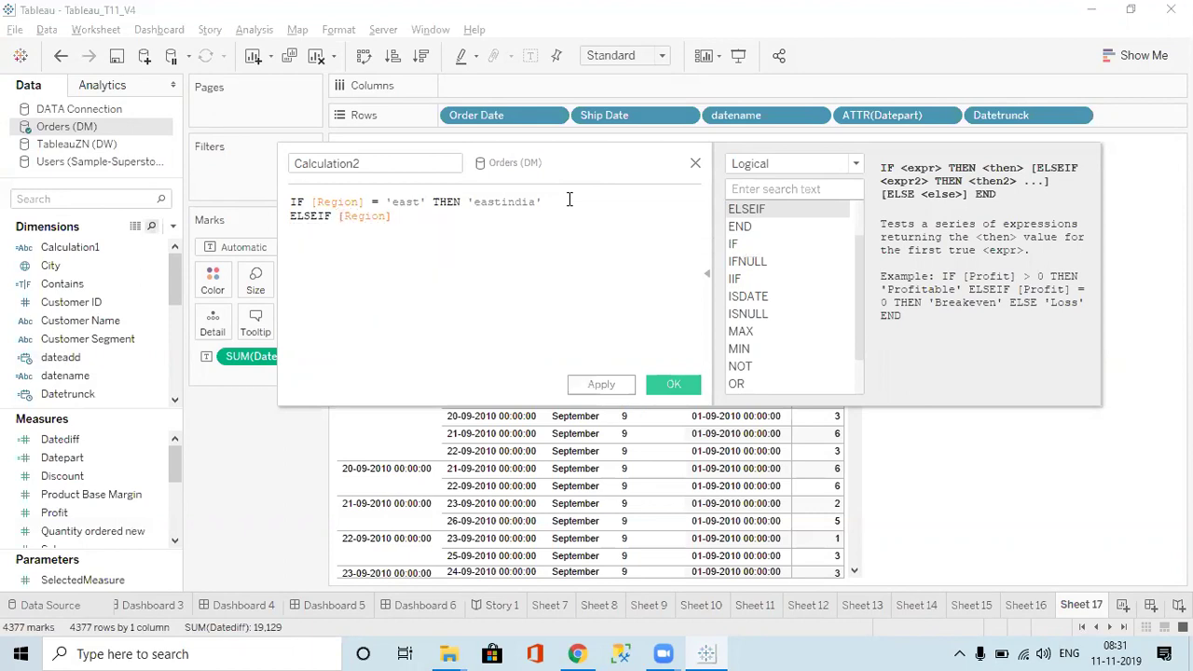
pyautogui.write("= ''")
pyautogui.write('west')
pyautogui.write(' THEN ')
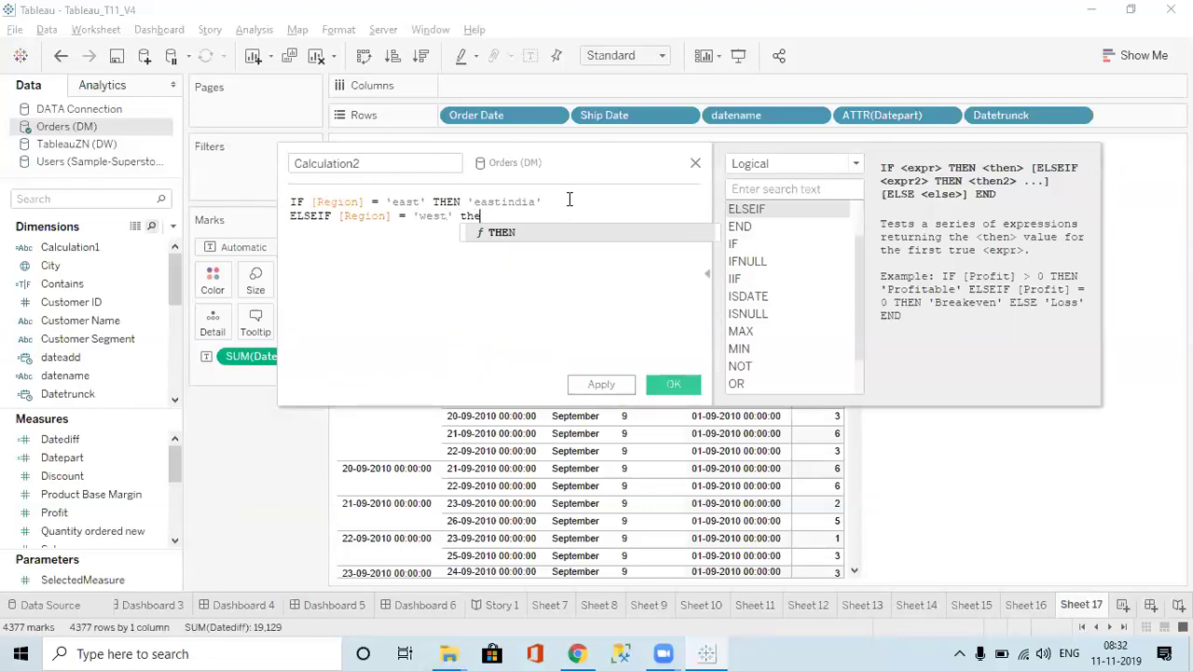
pyautogui.write("''")
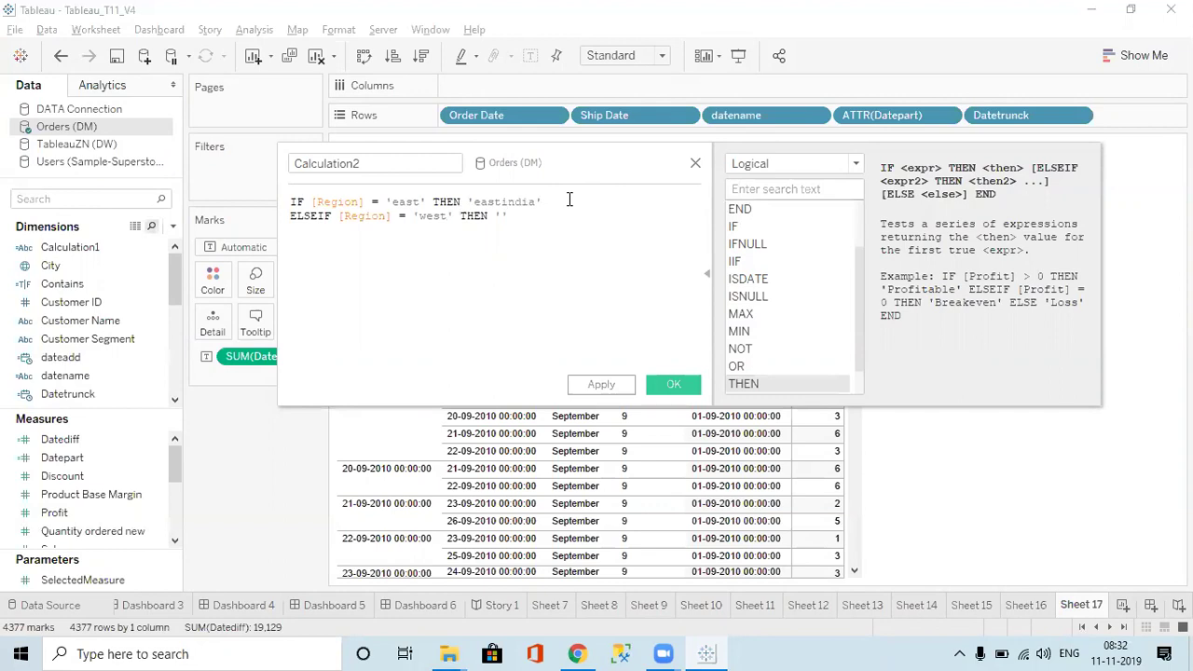
pyautogui.write('westindia')
# Rename the calculated field from Calculation2 to iF
pyautogui.click(404, 167)
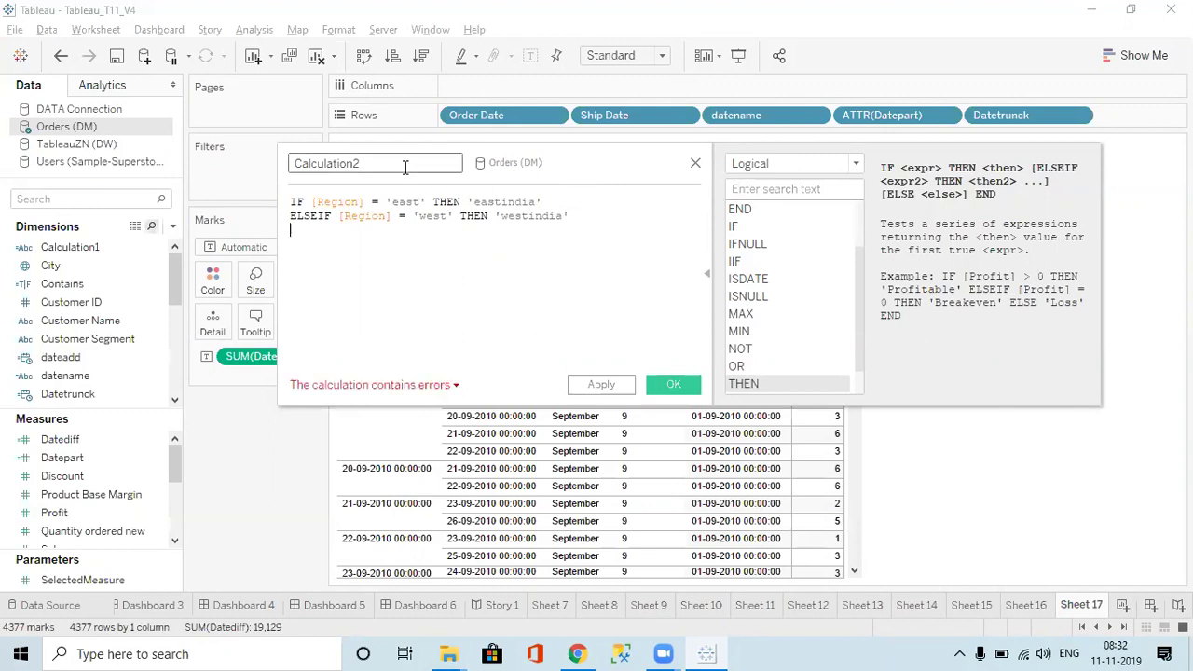
pyautogui.hotkey('ctrl', 'a')
pyautogui.press('BackSpace')
pyautogui.write('iF')
# Complete the formula with an ELSE [Region] = [Region] line followed by END
pyautogui.click(349, 253)
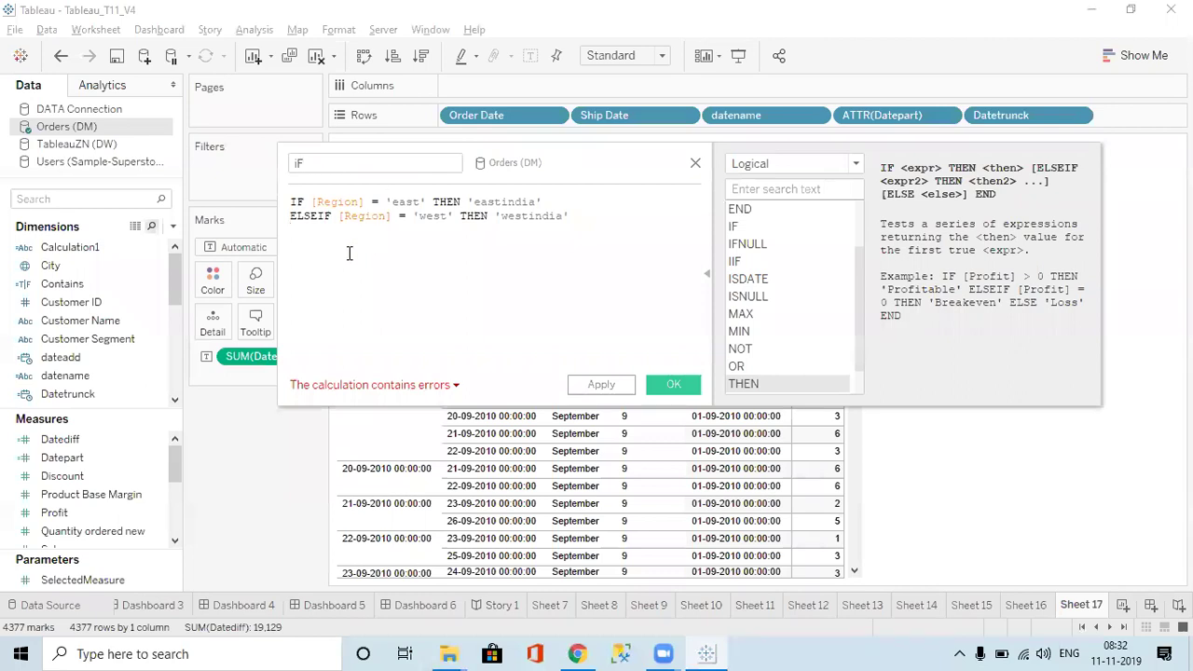
pyautogui.write('EL')
pyautogui.press('Return')
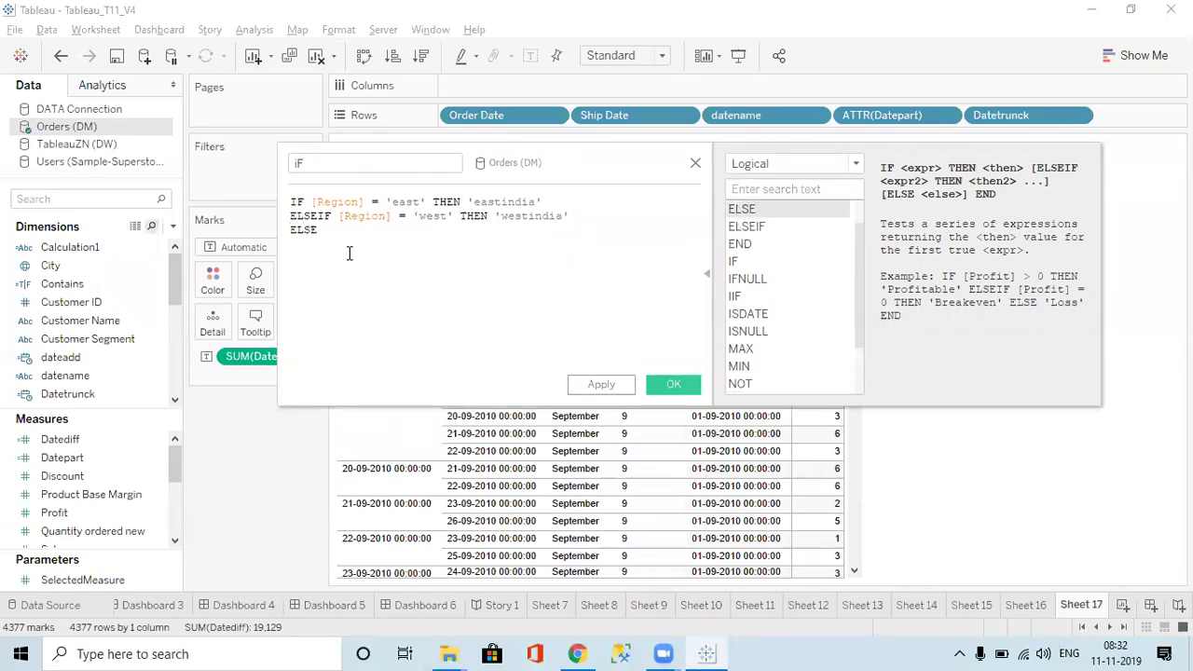
pyautogui.write('reg')
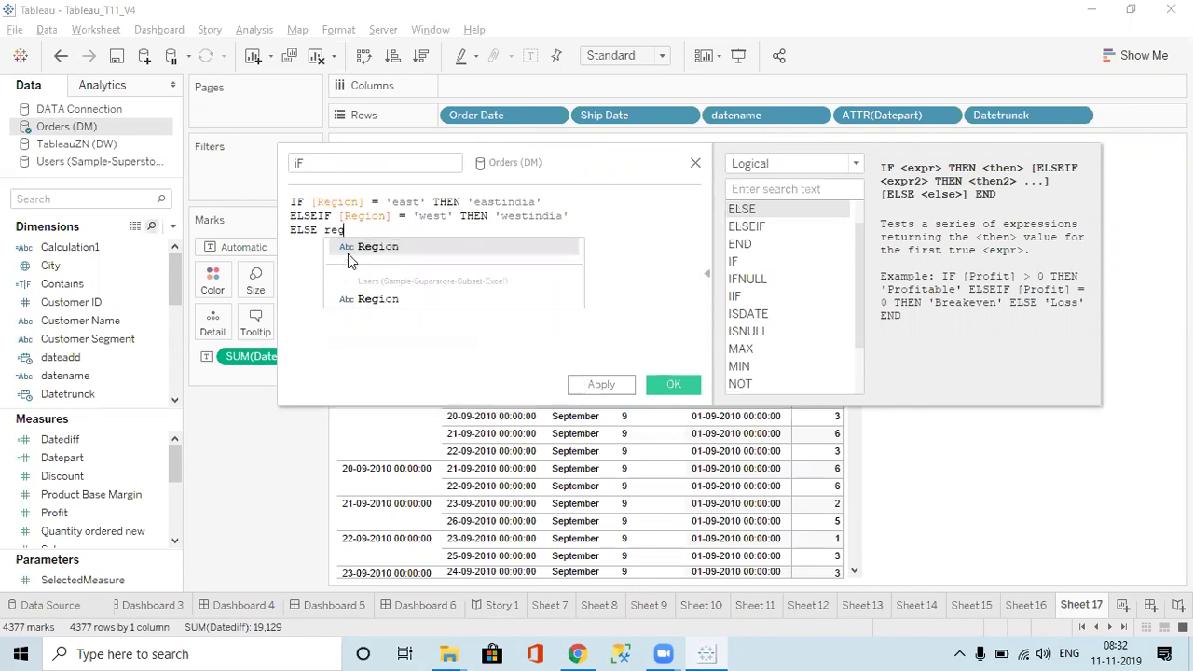
pyautogui.press('Return')
pyautogui.write('= ')
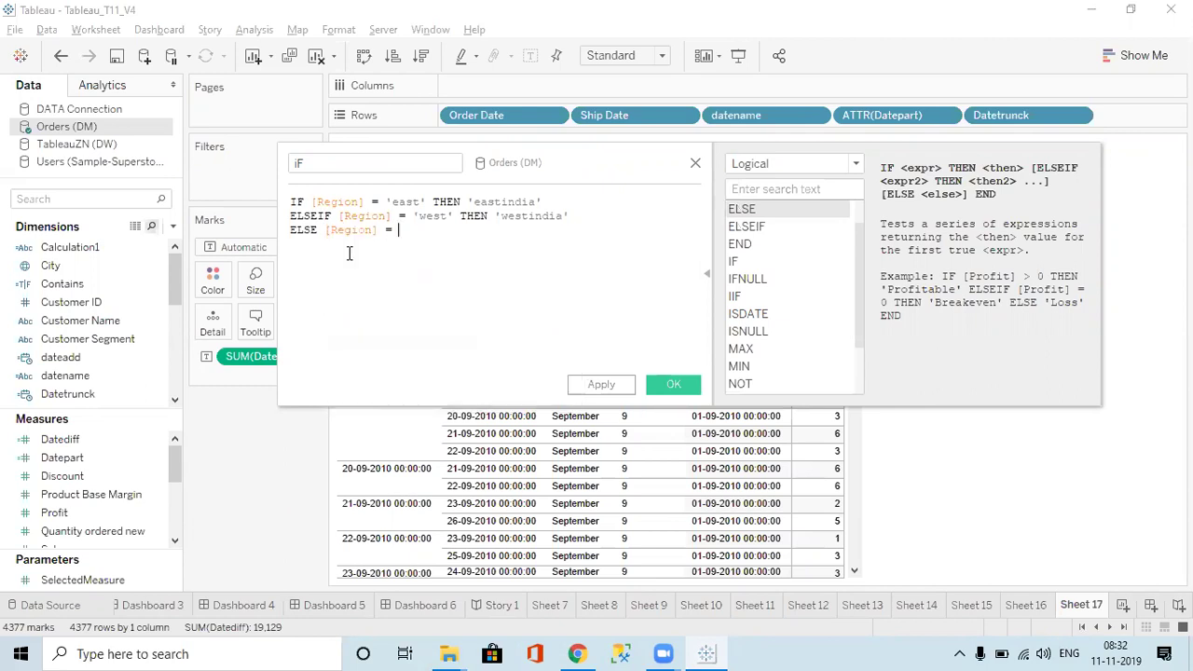
pyautogui.write('reg')
pyautogui.press('Return')
pyautogui.press('Return')
pyautogui.write('END')
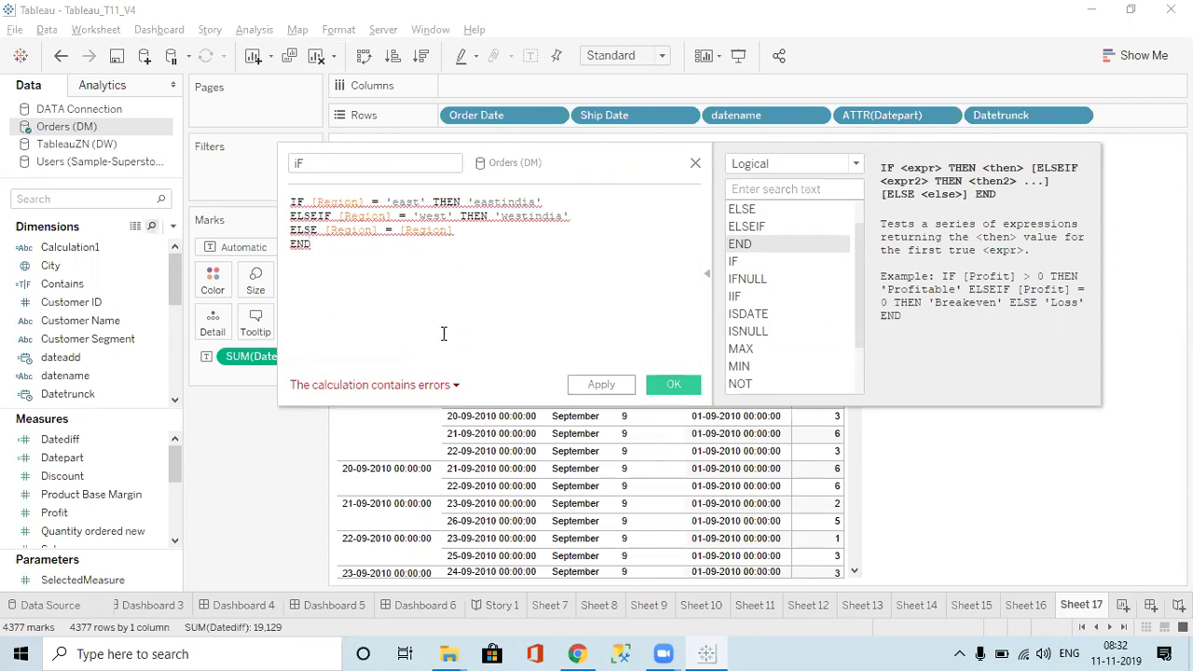
# Shorten the ELSE line to ELSE [Region] by deleting its comparison, and save the iF calculated field
pyautogui.click(469, 232)
pyautogui.press('BackSpace')
pyautogui.press('BackSpace')
pyautogui.press('BackSpace')
pyautogui.press('BackSpace')
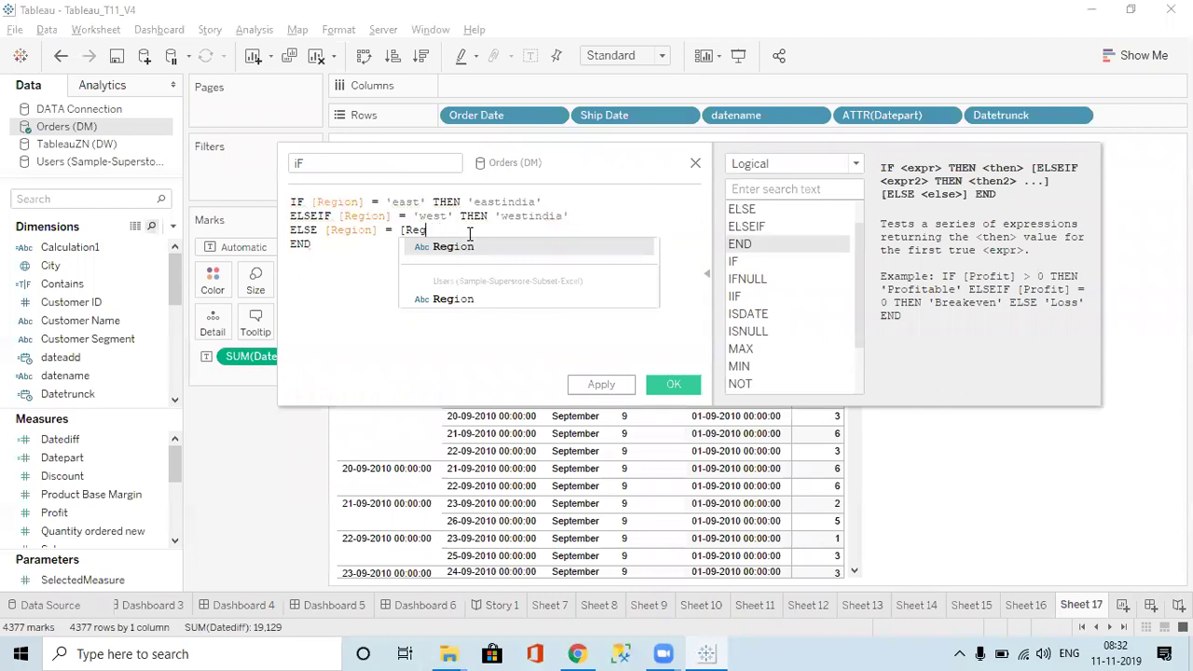
pyautogui.press('BackSpace')
pyautogui.press('BackSpace')
pyautogui.press('BackSpace')
pyautogui.press('BackSpace')
pyautogui.press('BackSpace')
pyautogui.press('BackSpace')
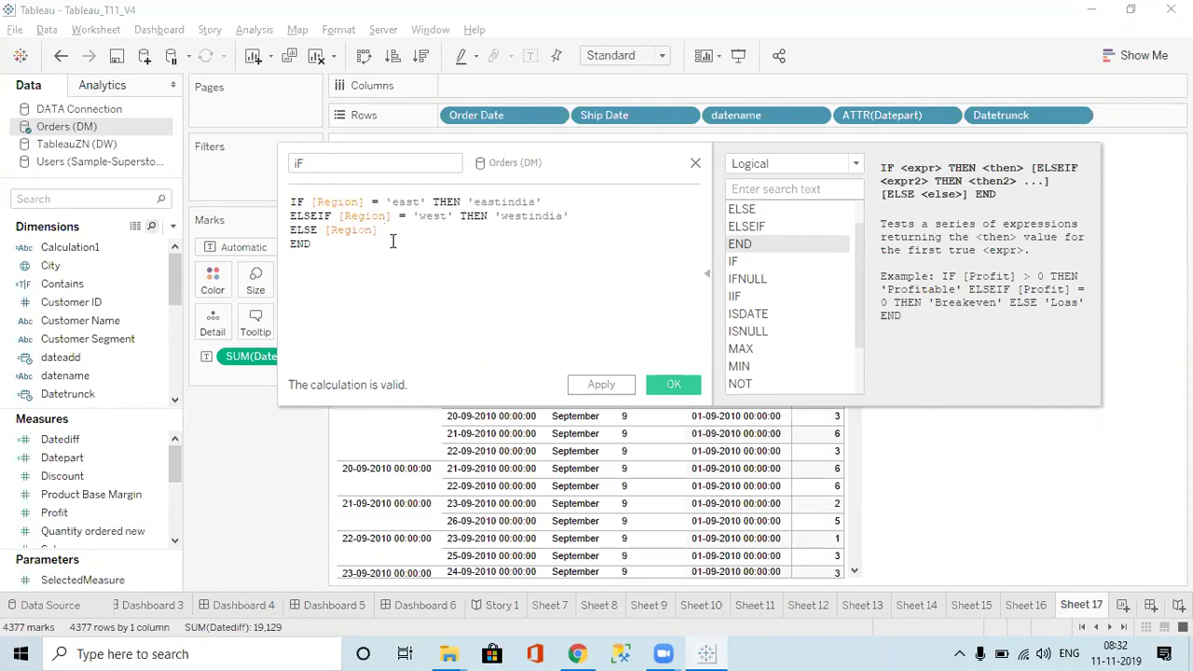
pyautogui.click(601, 385)
pyautogui.click(672, 384)
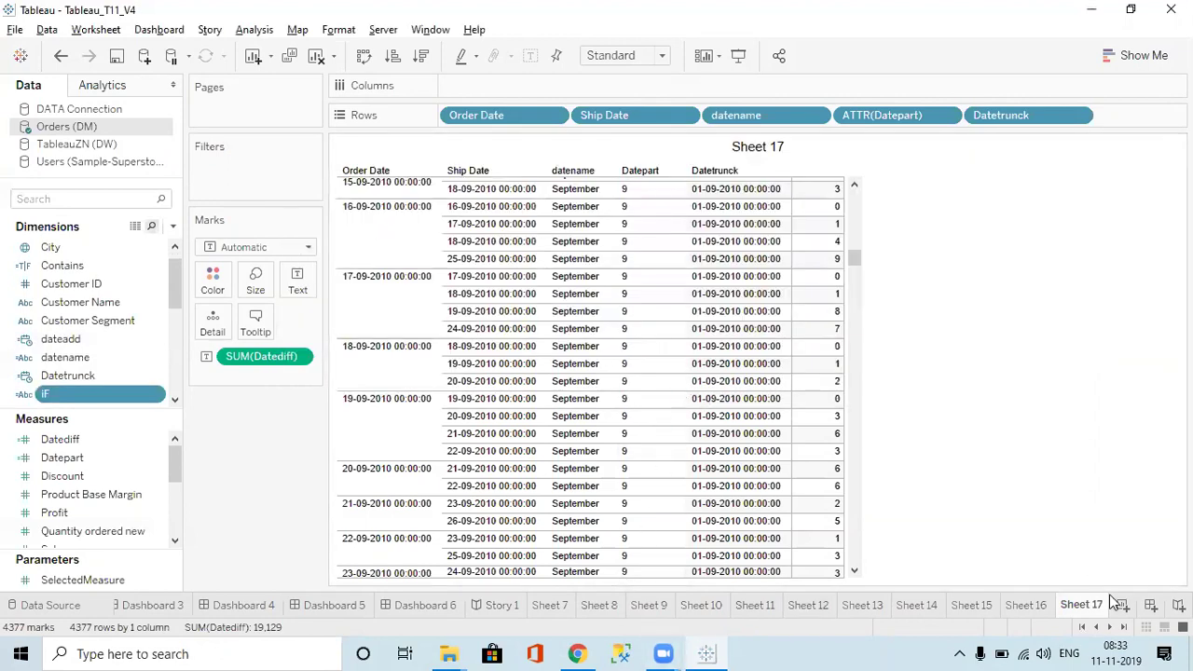
# Create a new worksheet and find the Region dimension to add it to the rows
pyautogui.click(1123, 605)
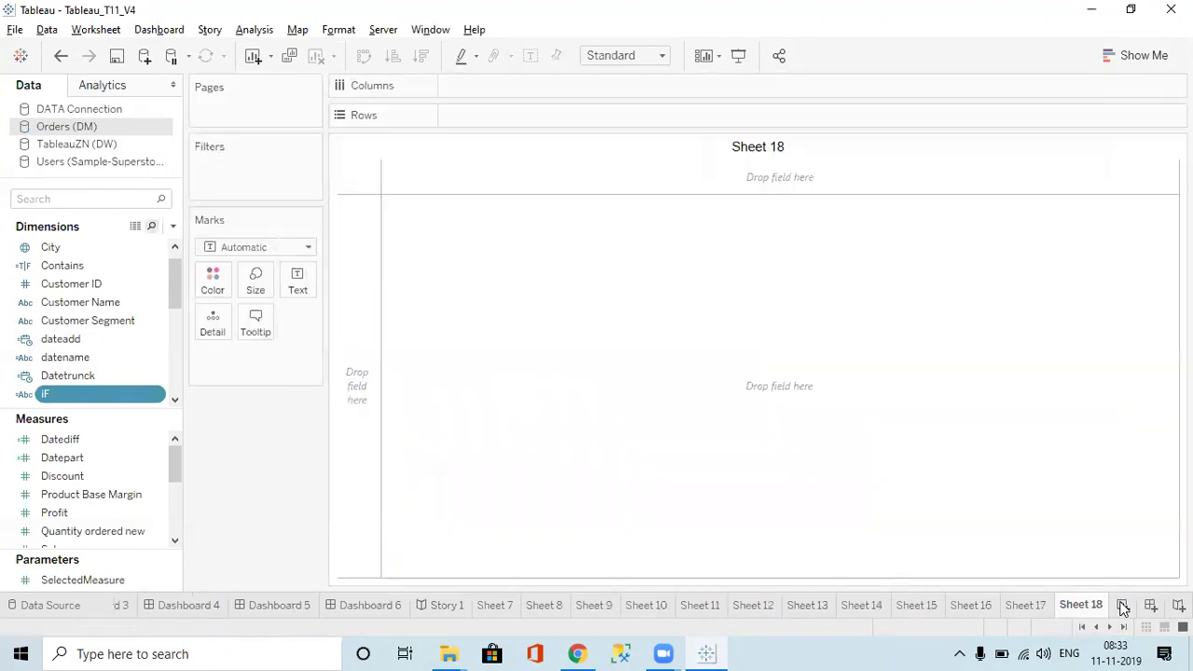
pyautogui.click(106, 201)
pyautogui.write('reg')
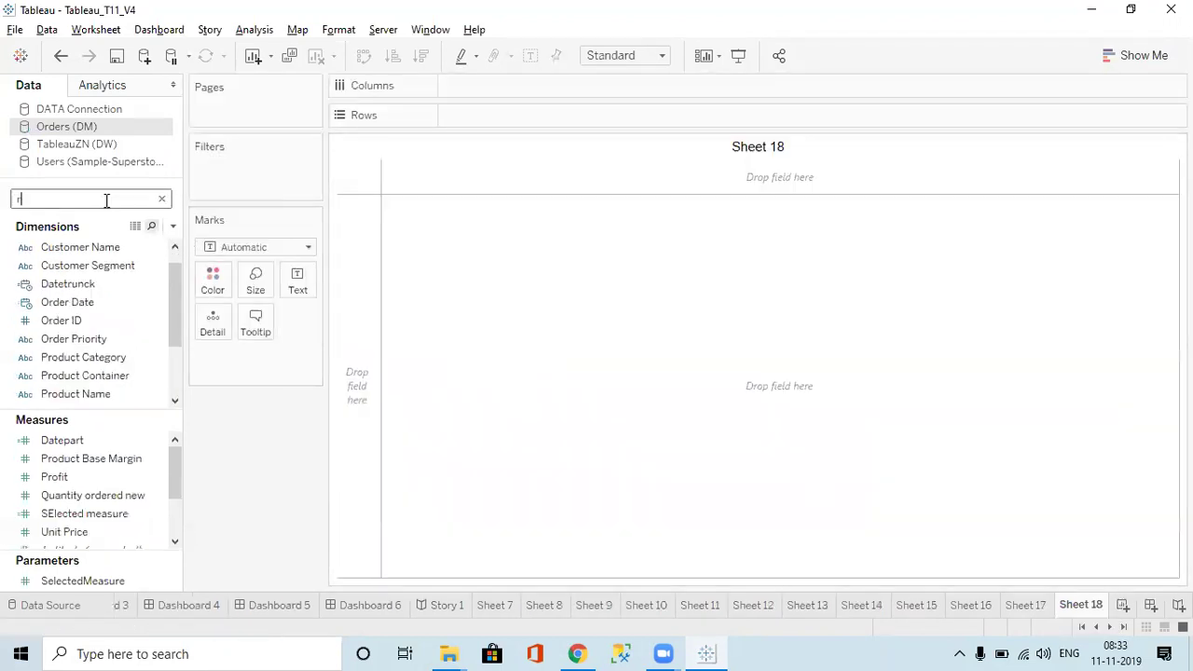
pyautogui.doubleClick(70, 250)
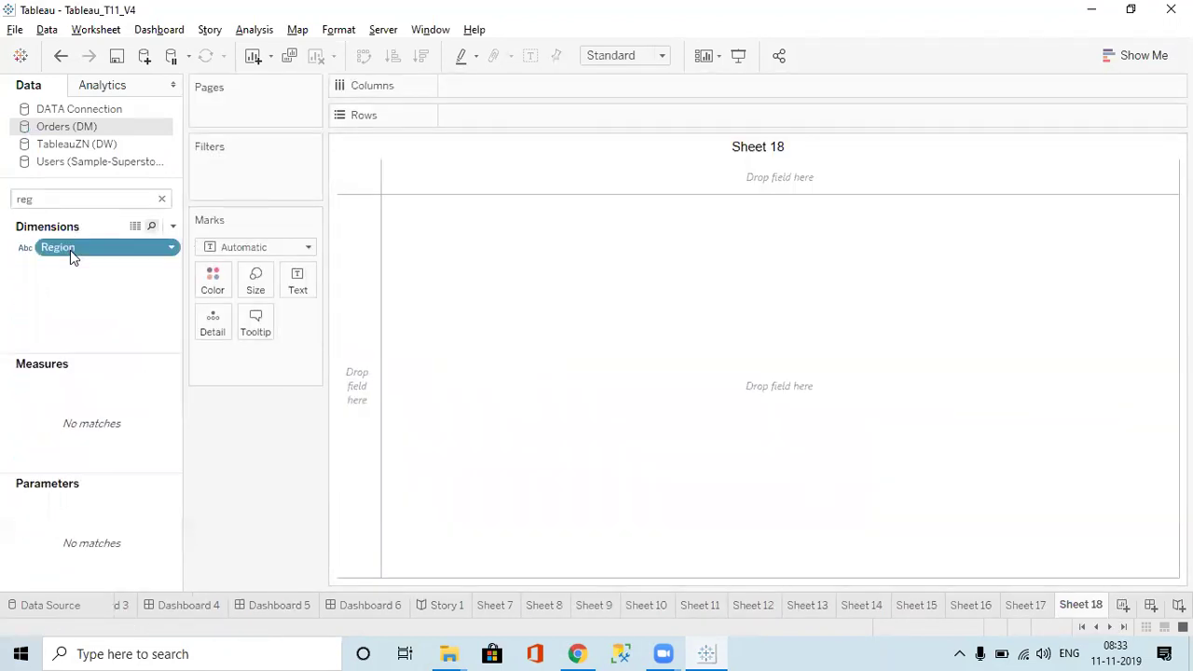
# Search the data fields for IF and add the iF calculated field to the rows after Region
pyautogui.doubleClick(66, 204)
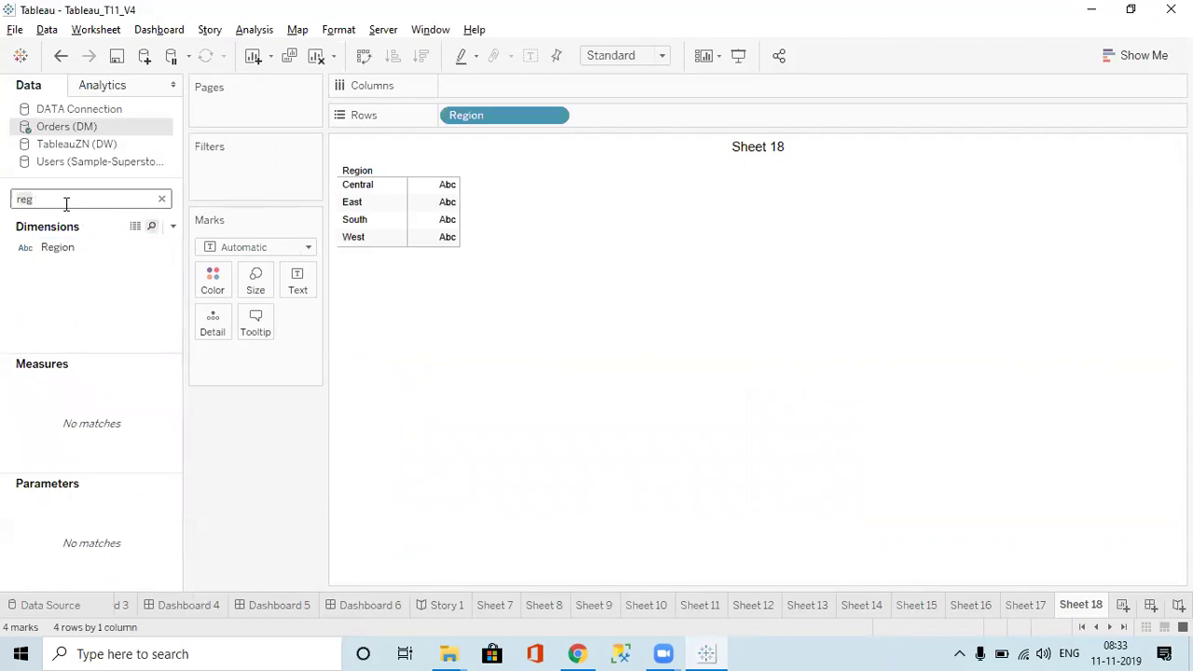
pyautogui.press('BackSpace')
pyautogui.write('IF')
pyautogui.click(53, 253)
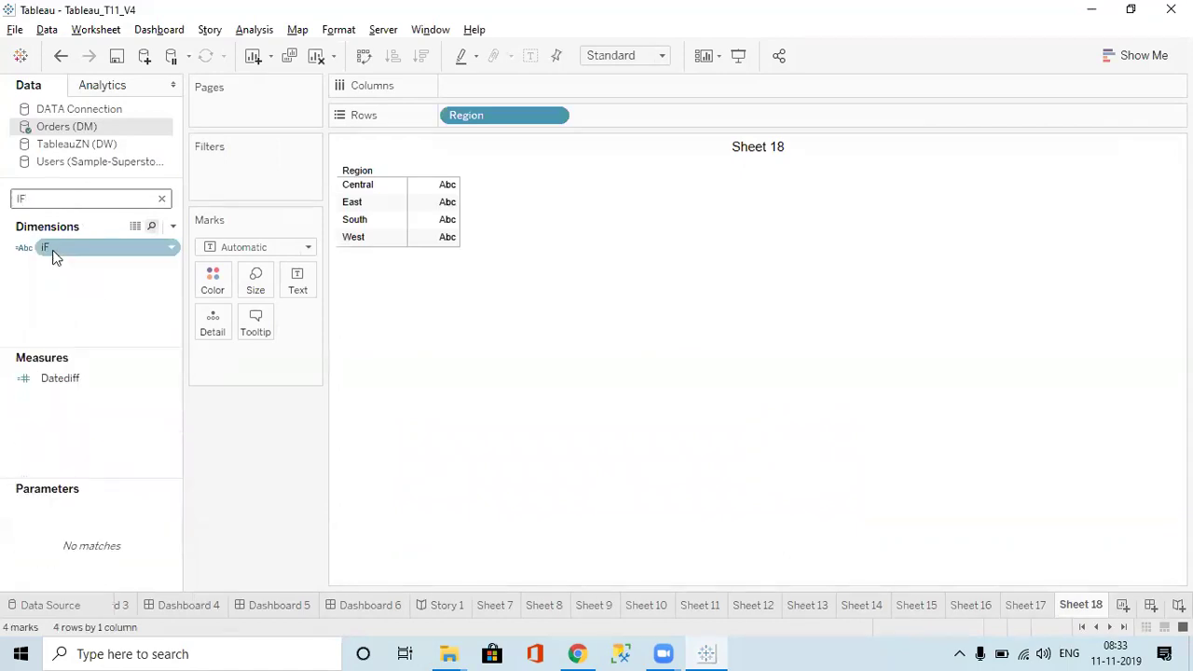
pyautogui.doubleClick(54, 253)
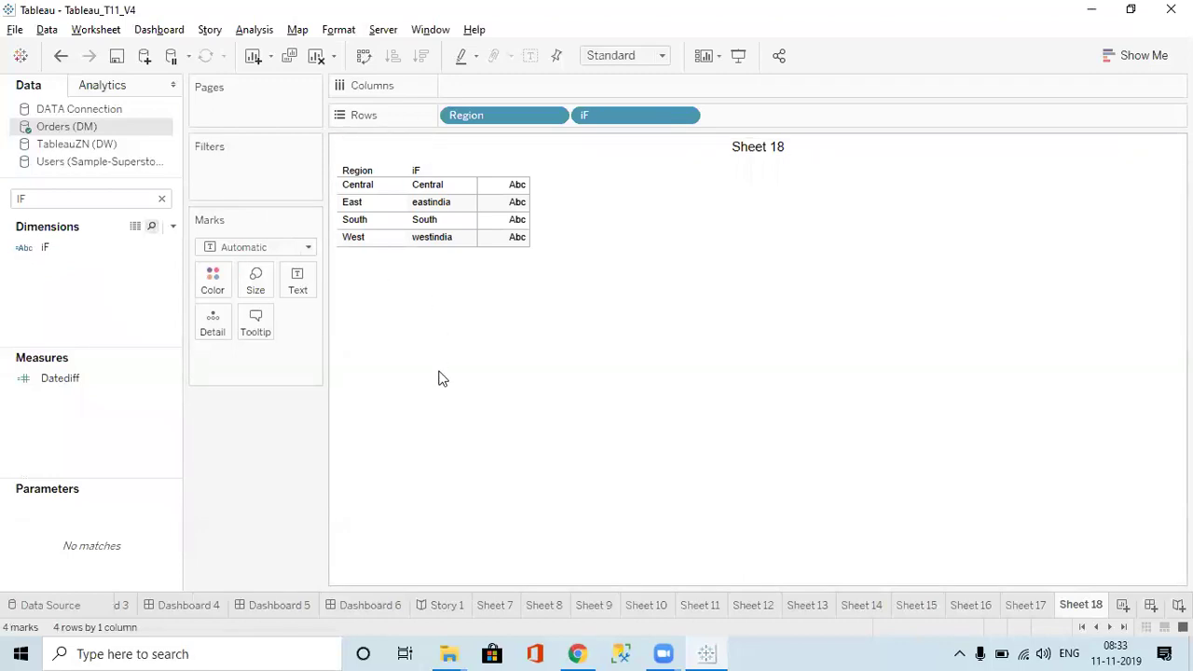
# Search the data fields for if, open the iF calculated field for editing, and list only the Logical functions
pyautogui.click(163, 195)
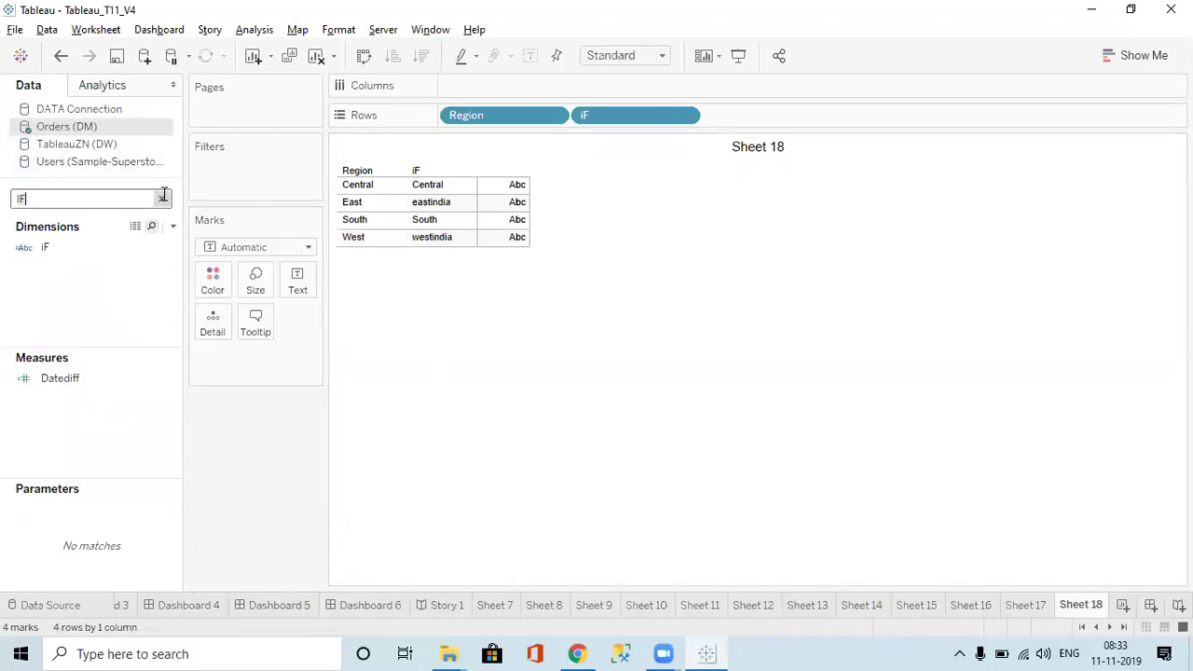
pyautogui.click(163, 197)
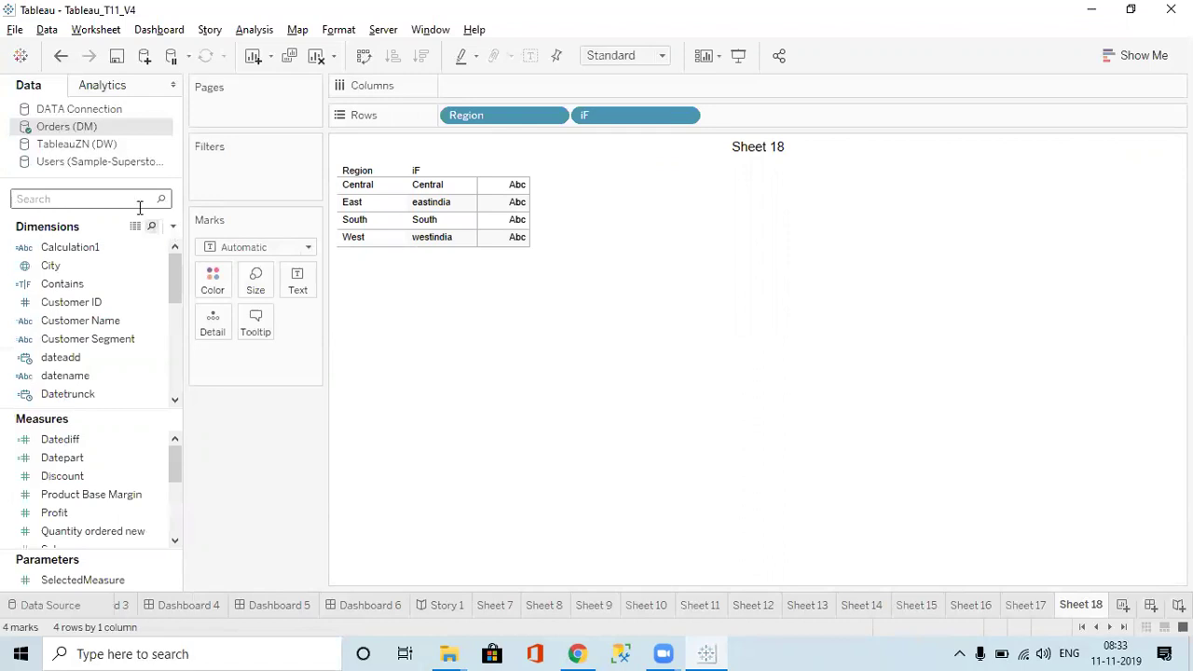
pyautogui.write('if')
pyautogui.click(91, 250)
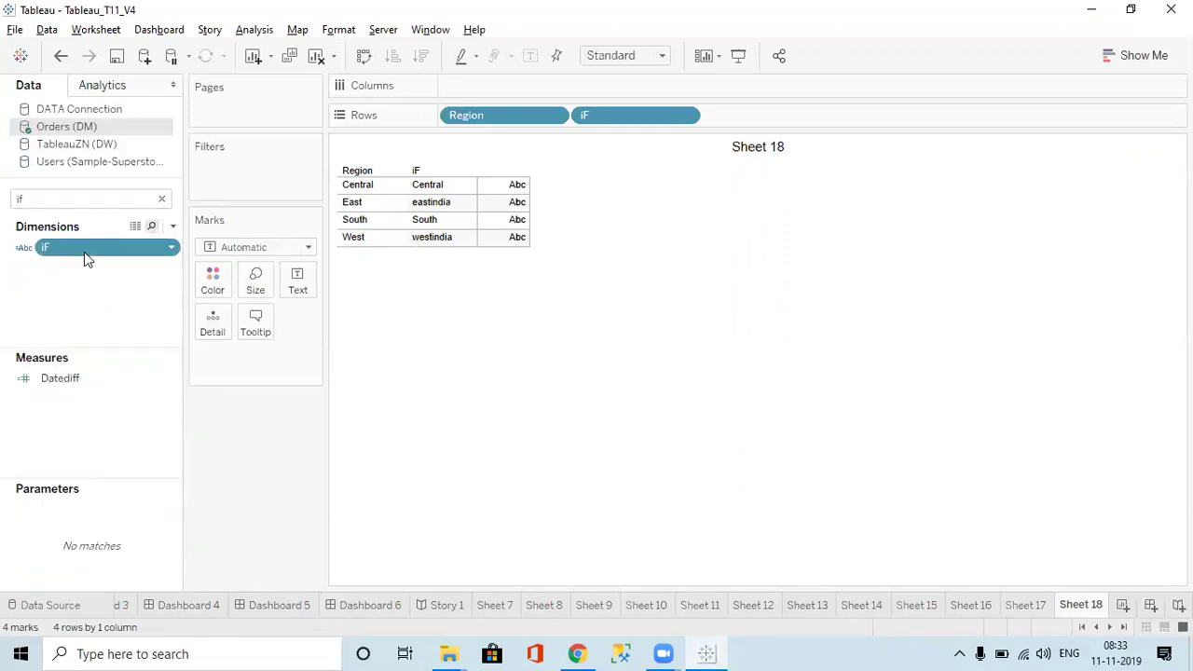
pyautogui.rightClick(84, 251)
pyautogui.click(140, 106)
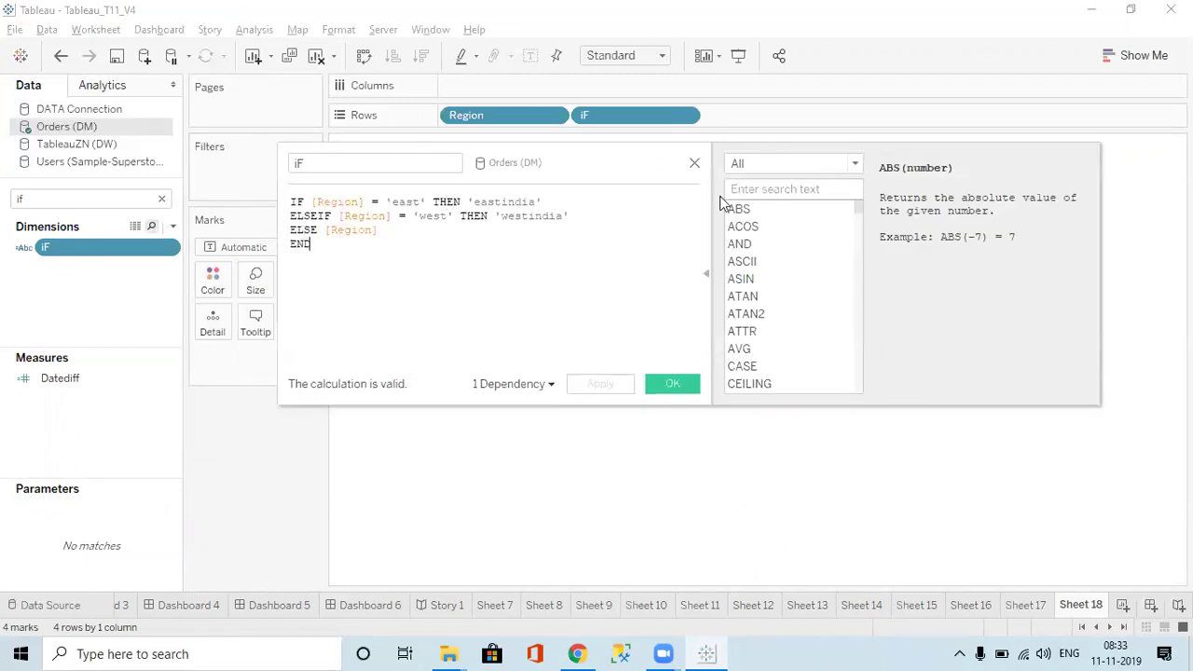
pyautogui.click(789, 162)
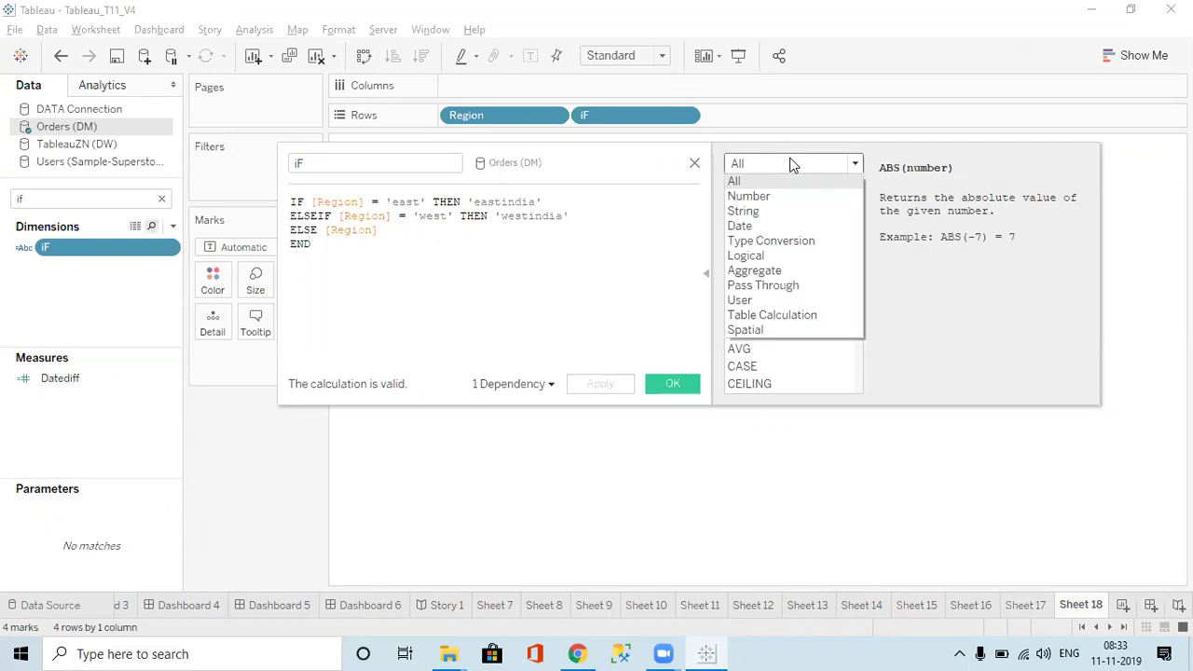
pyautogui.click(753, 257)
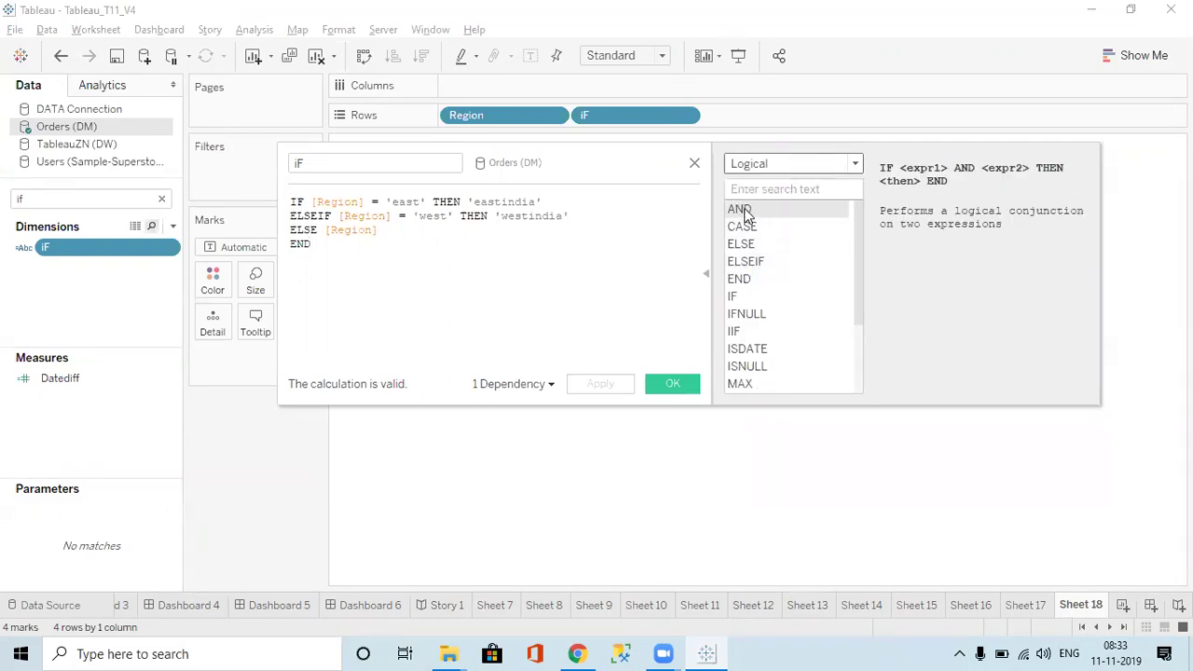
# Add the condition and [Product Category] = 'F' after 'east' in the IF line
pyautogui.click(427, 202)
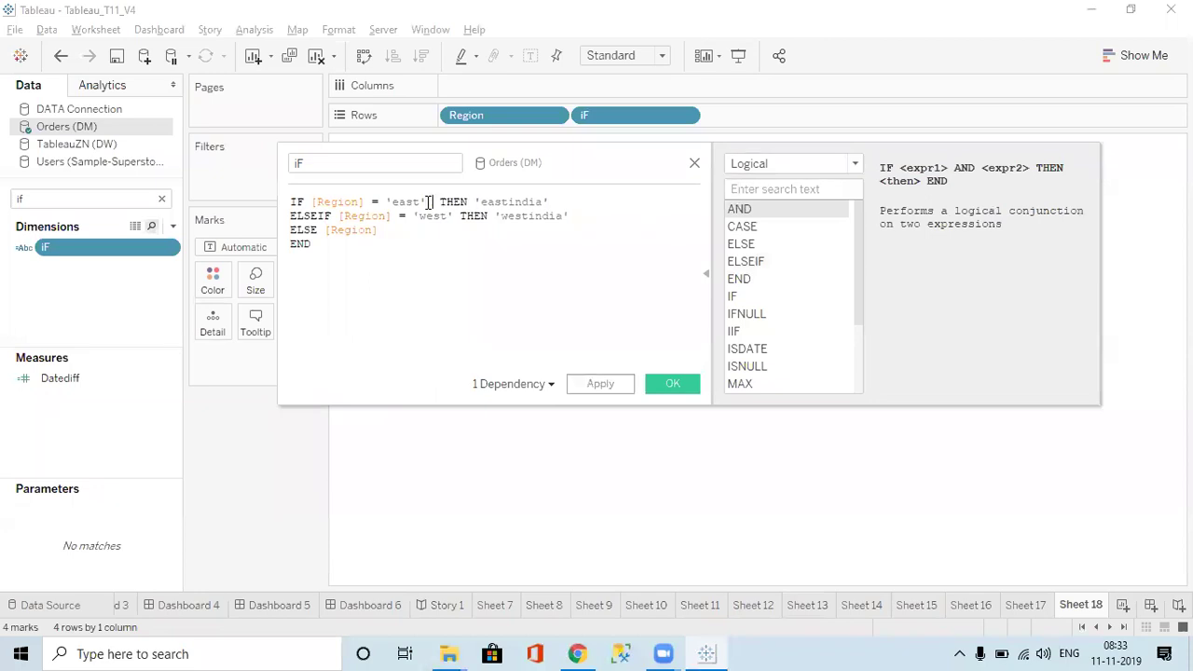
pyautogui.write('and  ')
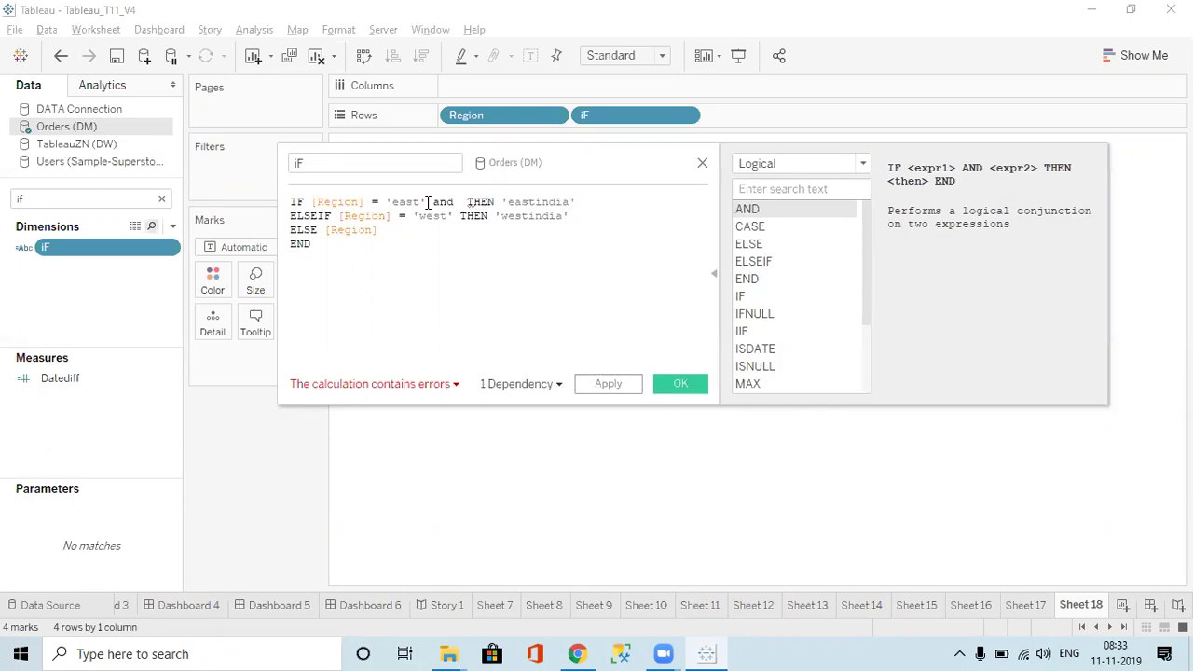
pyautogui.write('pro')
pyautogui.press('Down')
pyautogui.press('Return')
pyautogui.write("= ''")
pyautogui.press('Left')
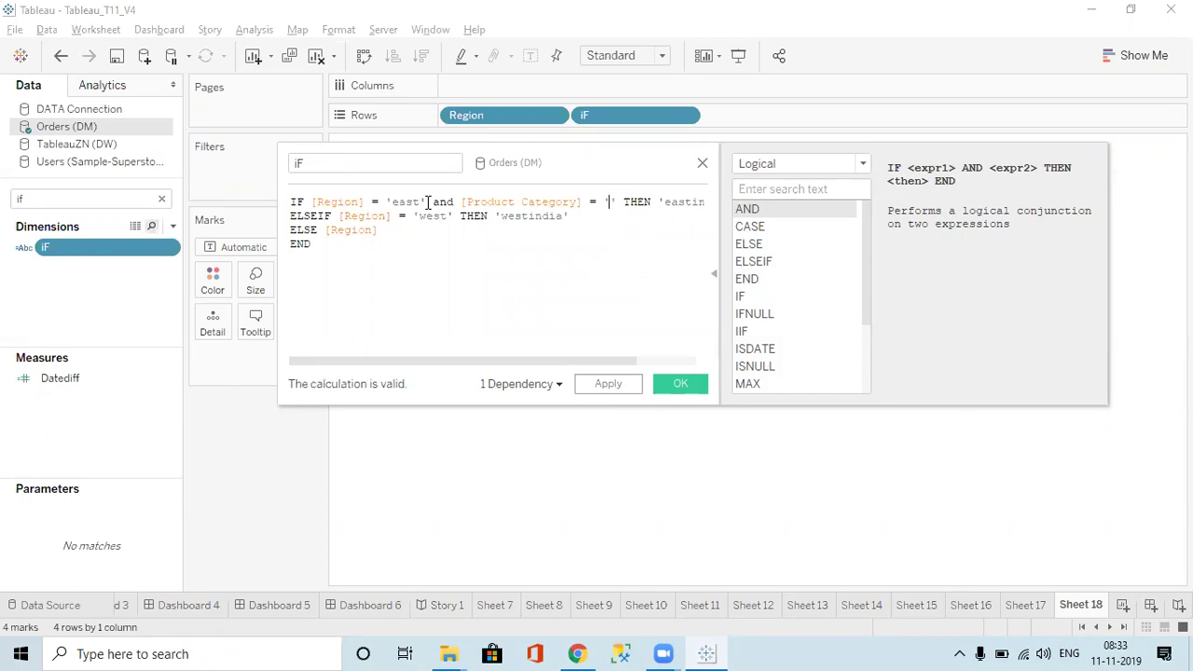
pyautogui.write('Fi')
pyautogui.press('BackSpace')
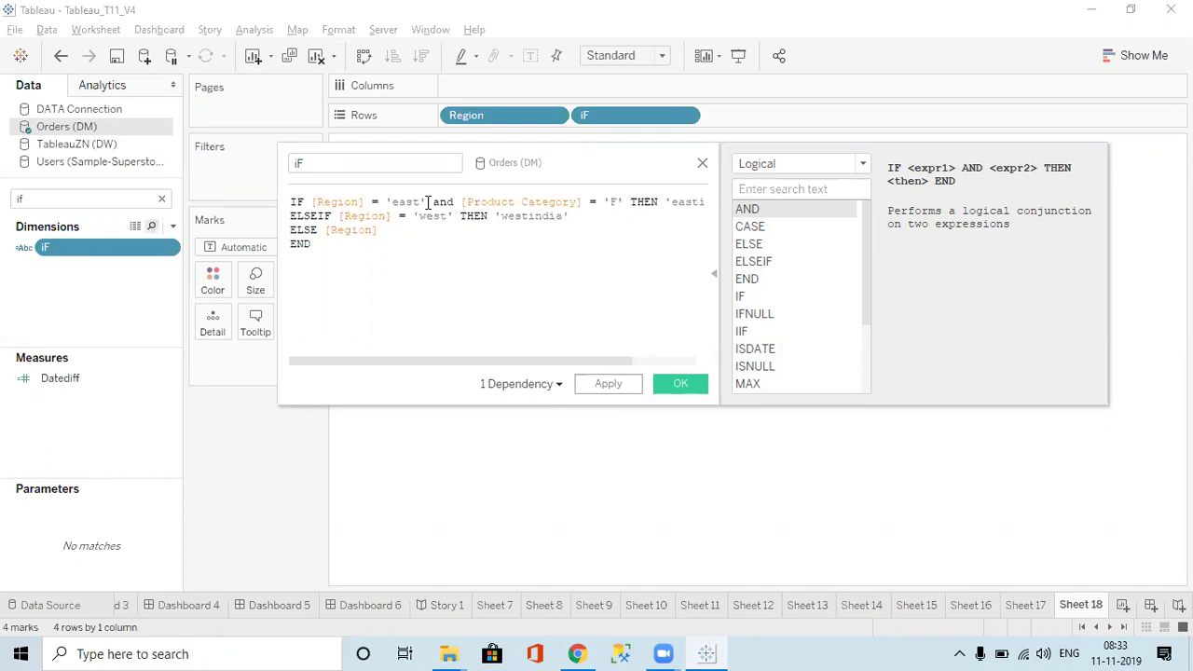
# Delete the added and [Product Category] condition from the IF line
pyautogui.hotkey('shift', 'Left')
pyautogui.hotkey('shift', 'Left')
pyautogui.hotkey('shift', 'Left')
pyautogui.hotkey('shift', 'Left')
pyautogui.hotkey('shift', 'Left')
pyautogui.hotkey('shift', 'Left')
pyautogui.hotkey('shift', 'Left')
pyautogui.hotkey('shift', 'Left')
pyautogui.hotkey('shift', 'Left')
pyautogui.hotkey('shift', 'Left')
pyautogui.hotkey('shift', 'Left')
pyautogui.hotkey('shift', 'Left')
pyautogui.hotkey('shift', 'Left')
pyautogui.hotkey('shift', 'Left')
pyautogui.hotkey('shift', 'Left')
pyautogui.hotkey('shift', 'Left')
pyautogui.hotkey('shift', 'Left')
pyautogui.hotkey('shift', 'Left')
pyautogui.hotkey('shift', 'Left')
pyautogui.hotkey('shift', 'Left')
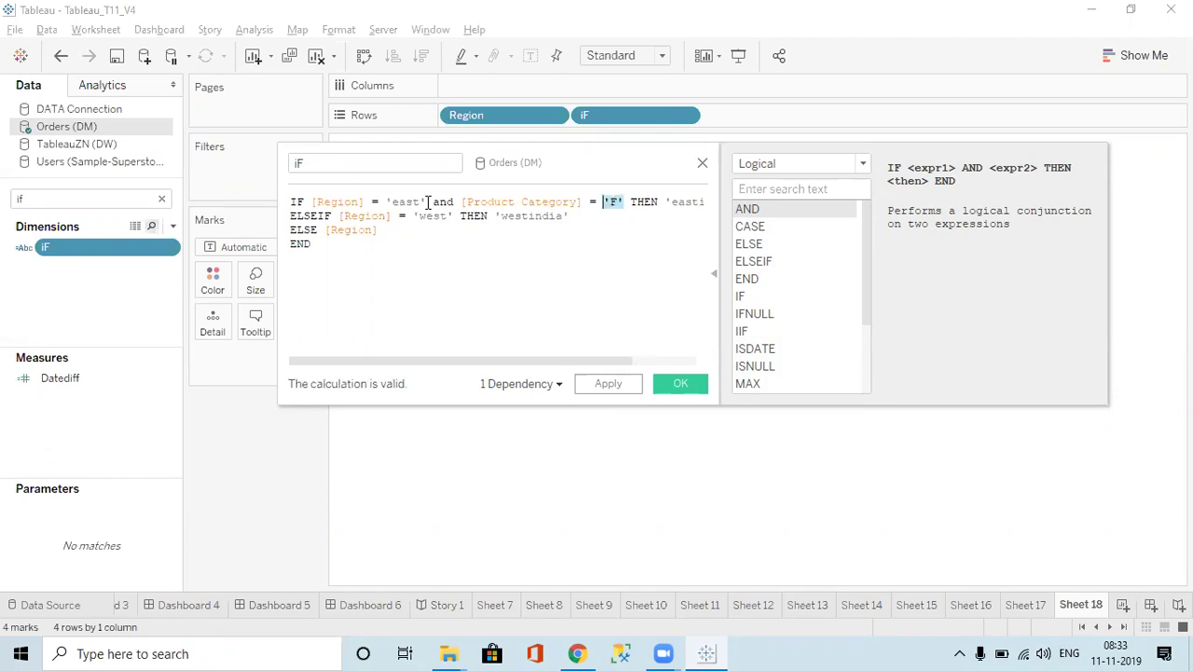
pyautogui.hotkey('shift', 'Left')
pyautogui.hotkey('shift', 'Left')
pyautogui.press('BackSpace')
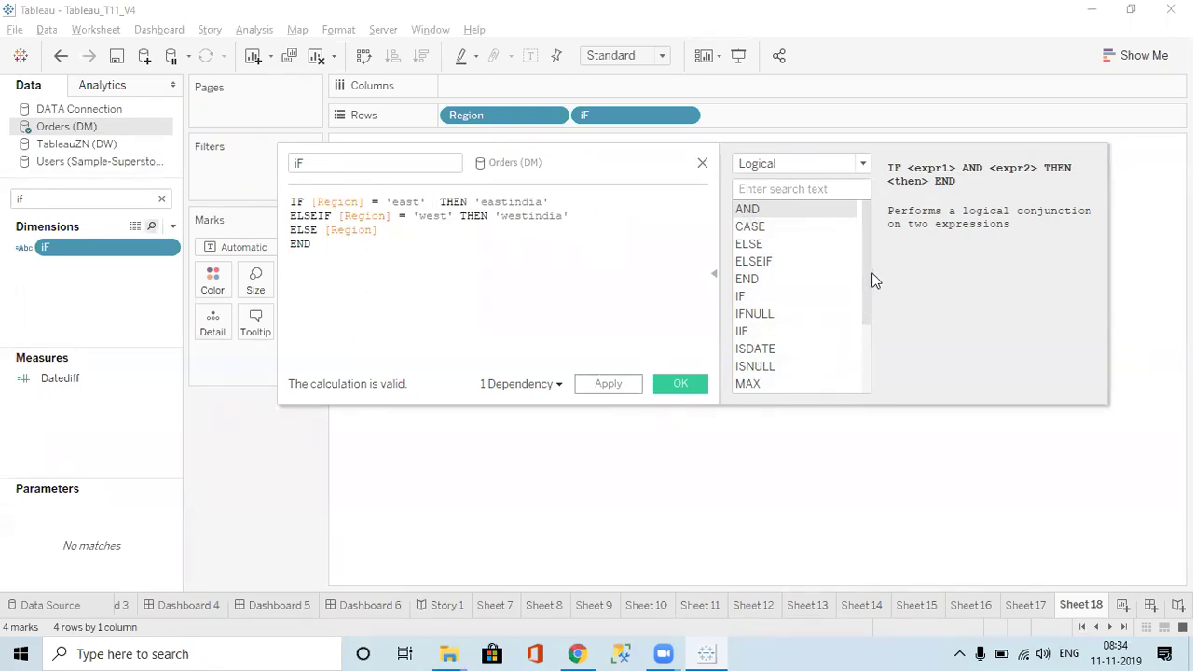
# Read the descriptions of the logical functions ELSE, ELSEIF, END and IFNULL
pyautogui.moveTo(863, 277); pyautogui.dragTo(868, 239)
pyautogui.click(754, 245)
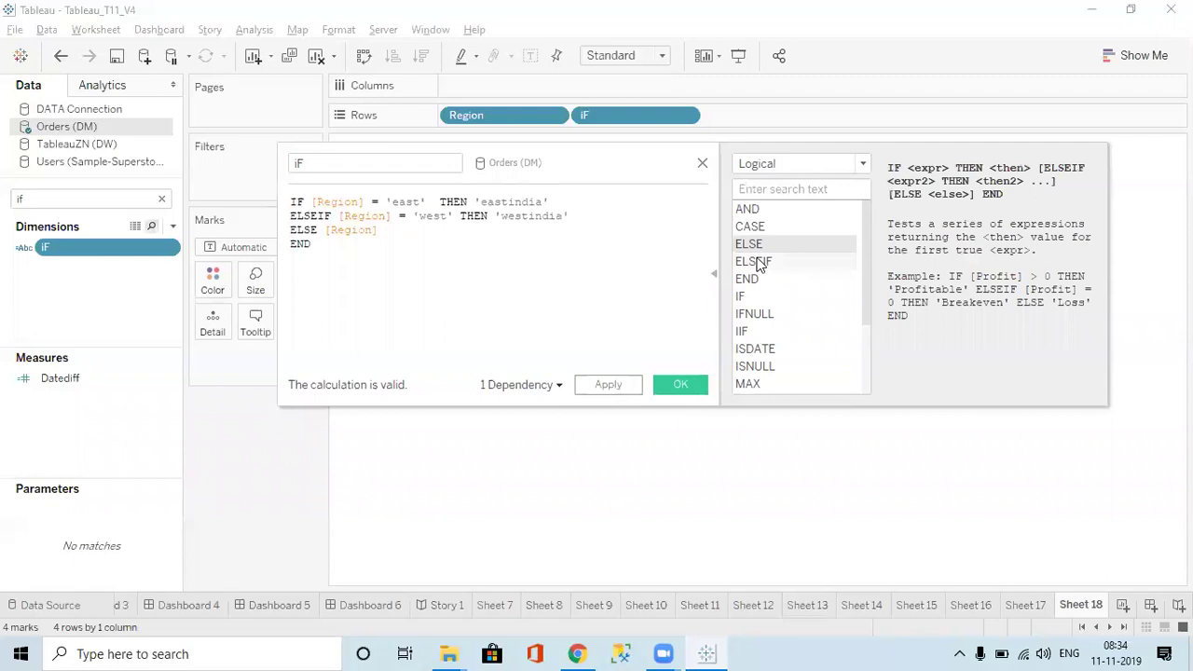
pyautogui.click(756, 262)
pyautogui.click(747, 281)
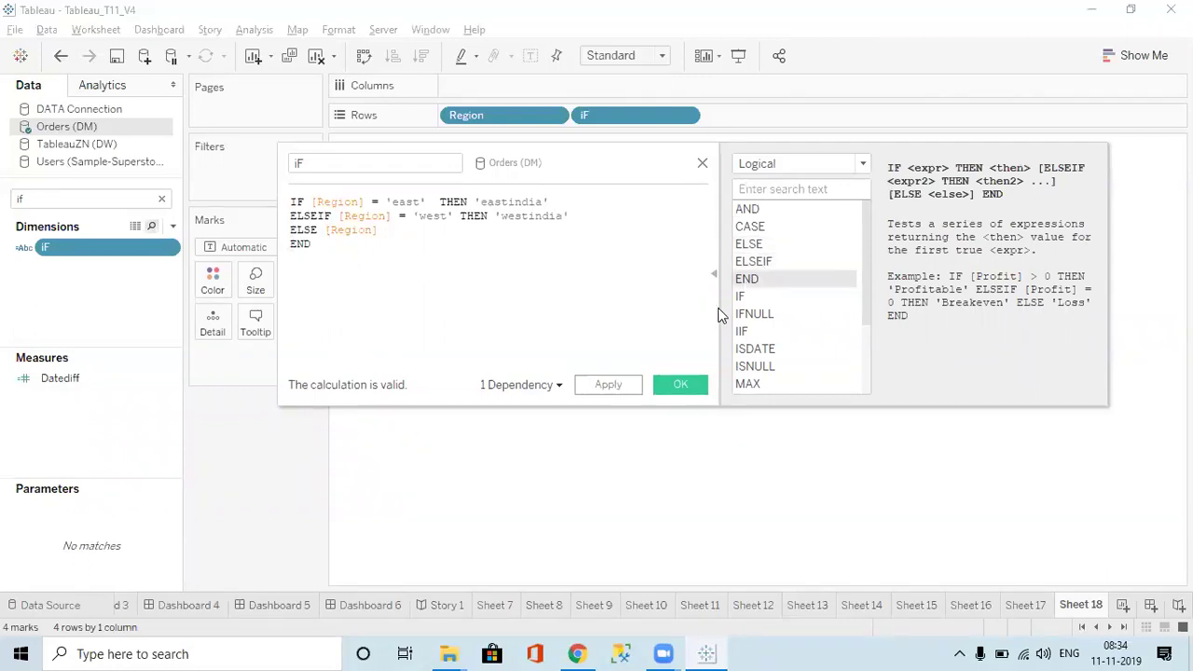
pyautogui.click(759, 316)
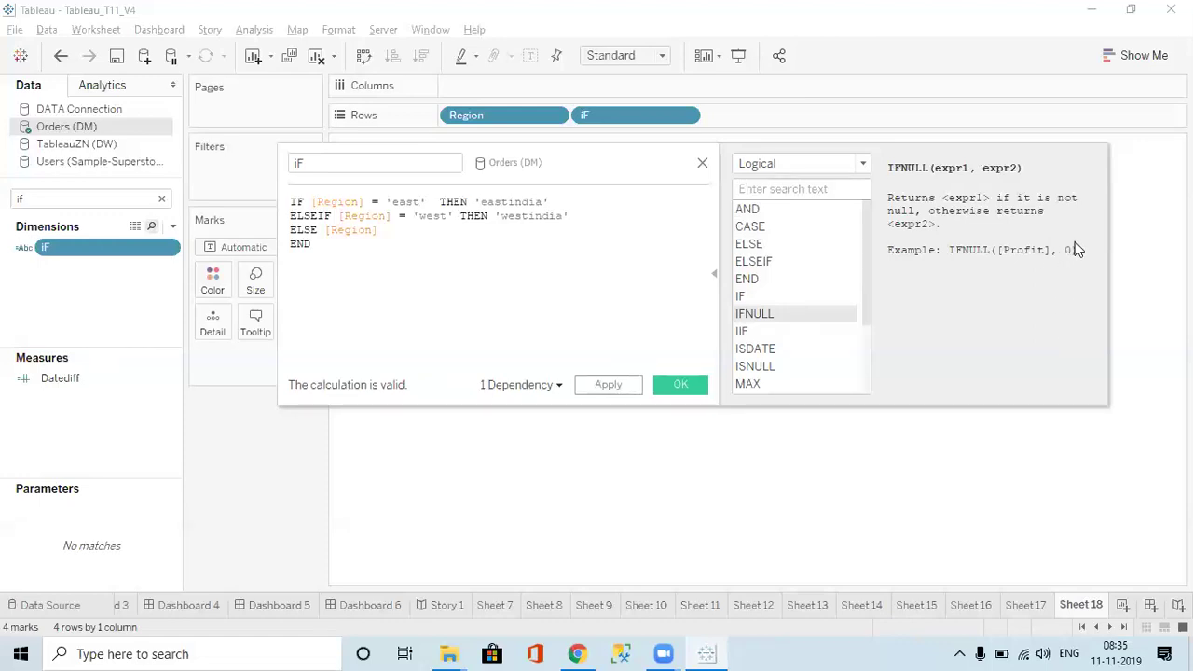
# Compare the syntax and example of the IF function with those of IIF
pyautogui.click(745, 296)
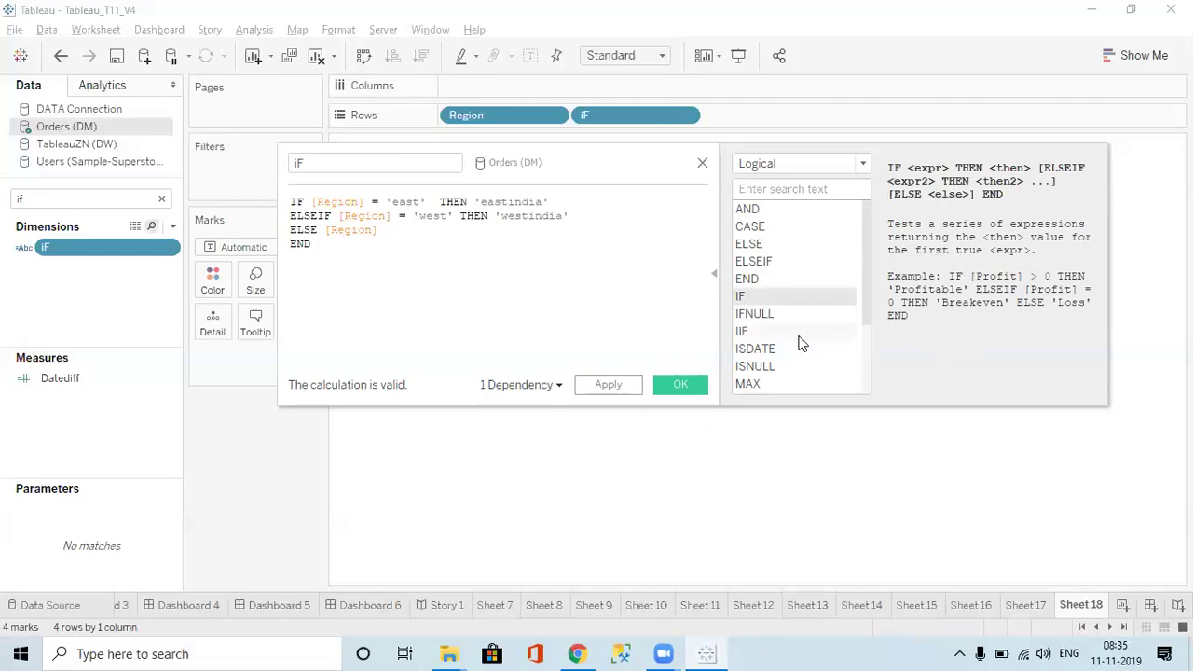
pyautogui.click(747, 335)
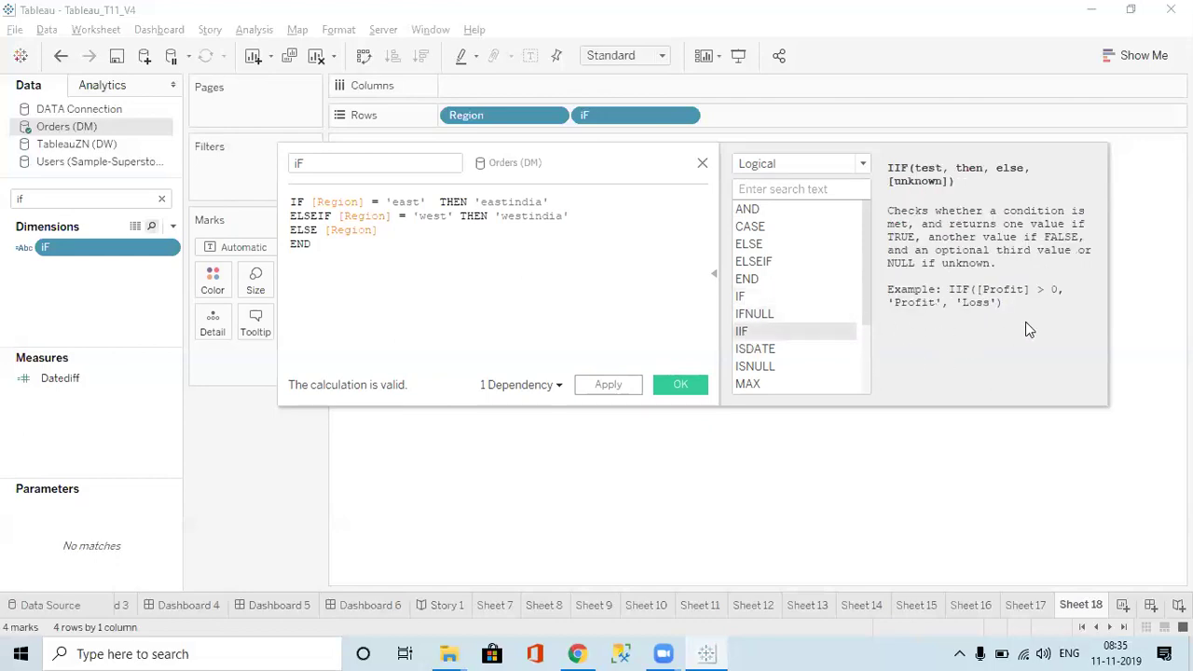
pyautogui.click(745, 297)
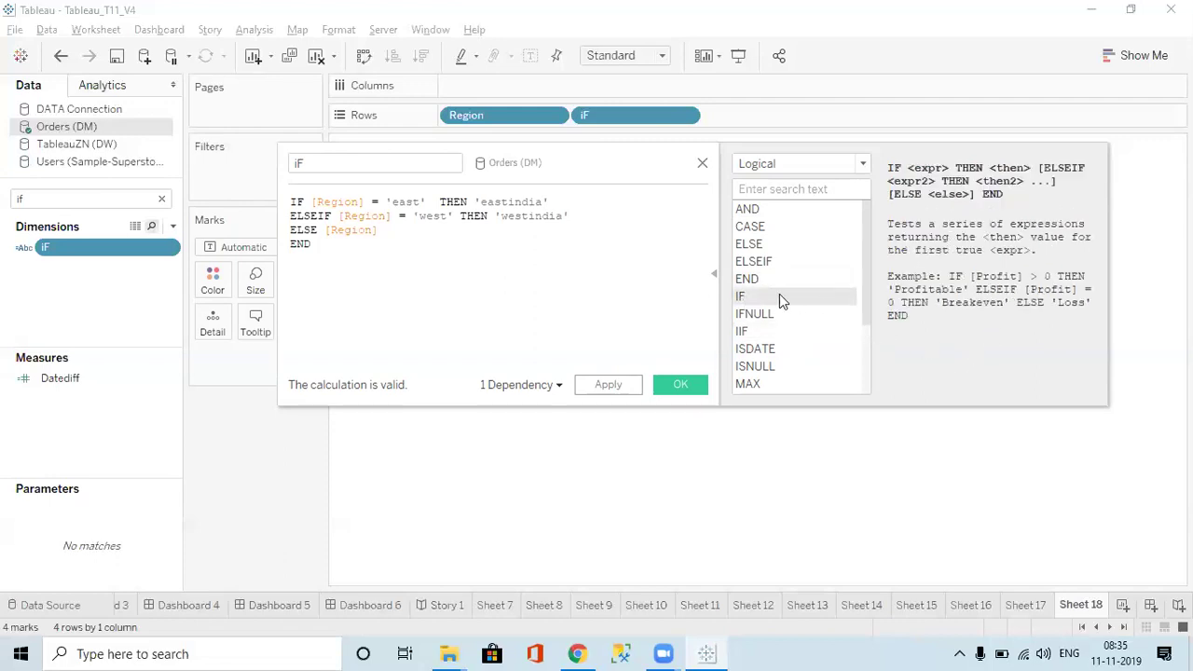
pyautogui.click(757, 332)
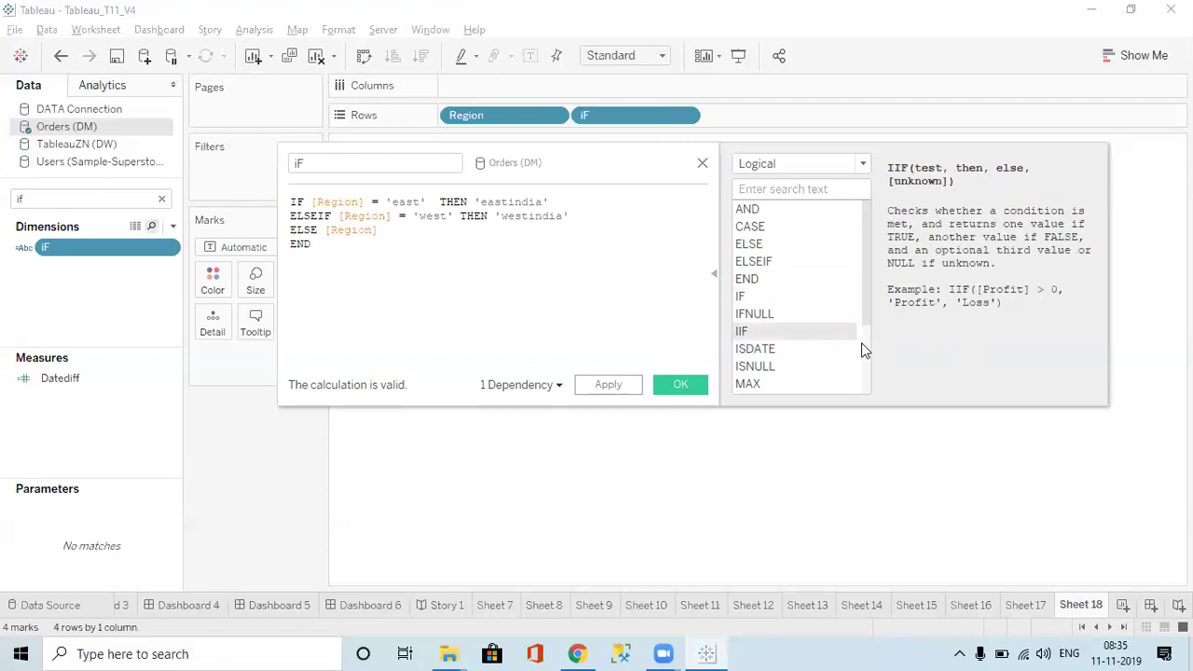
pyautogui.click(756, 298)
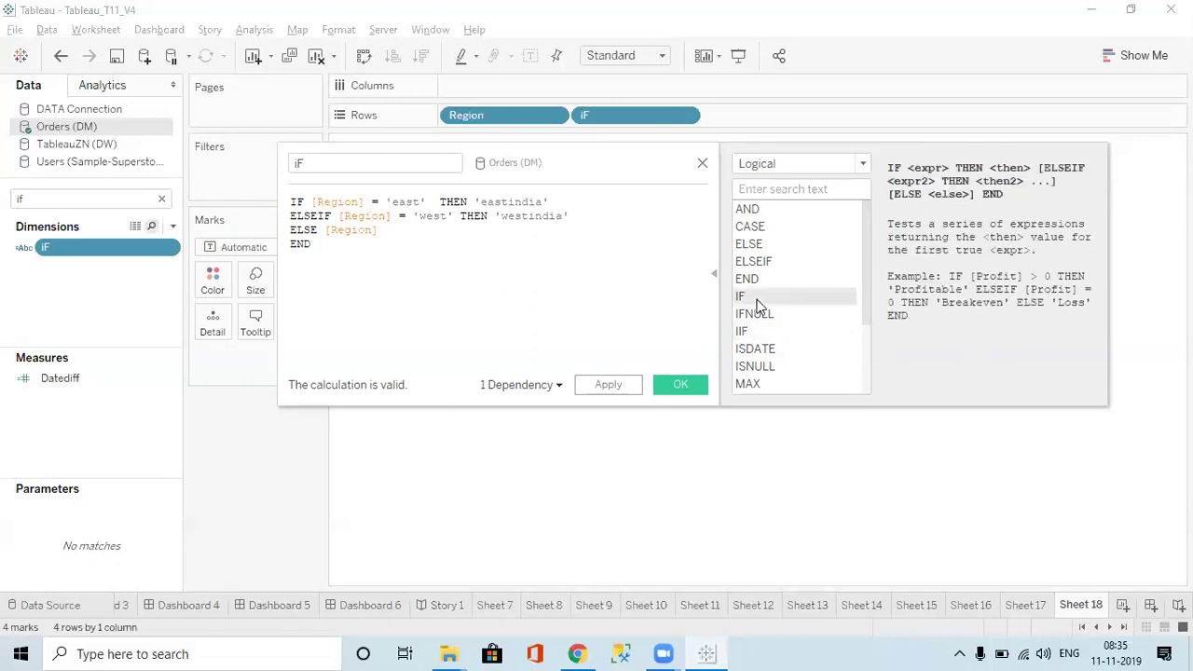
pyautogui.click(750, 336)
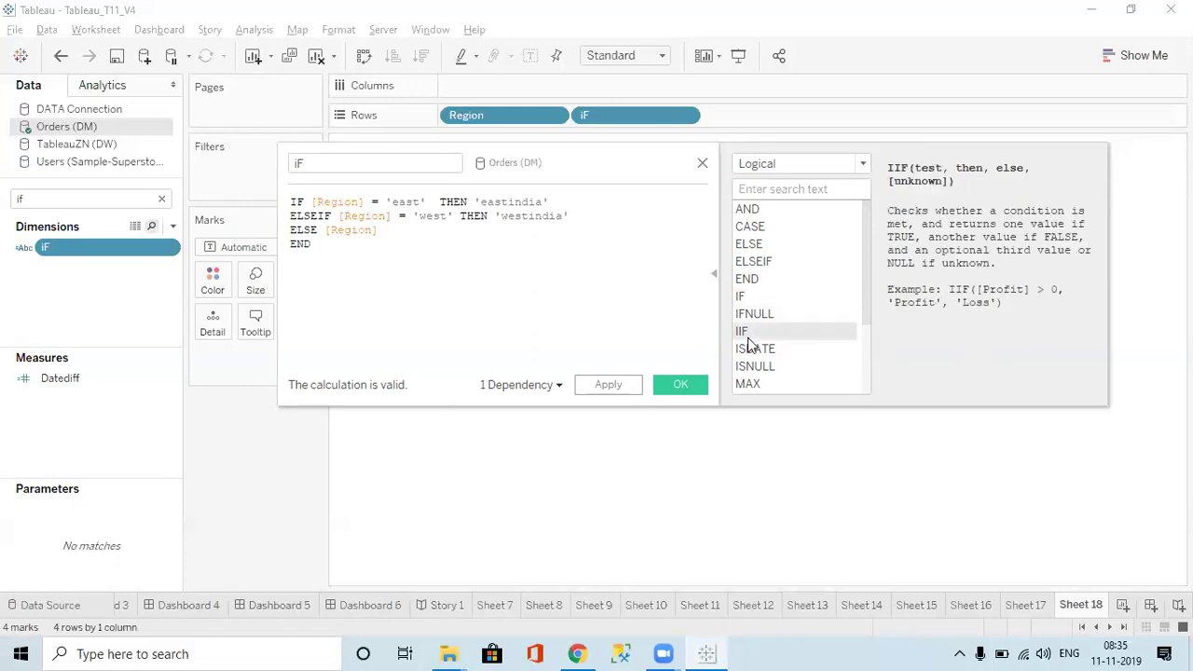
pyautogui.click(743, 299)
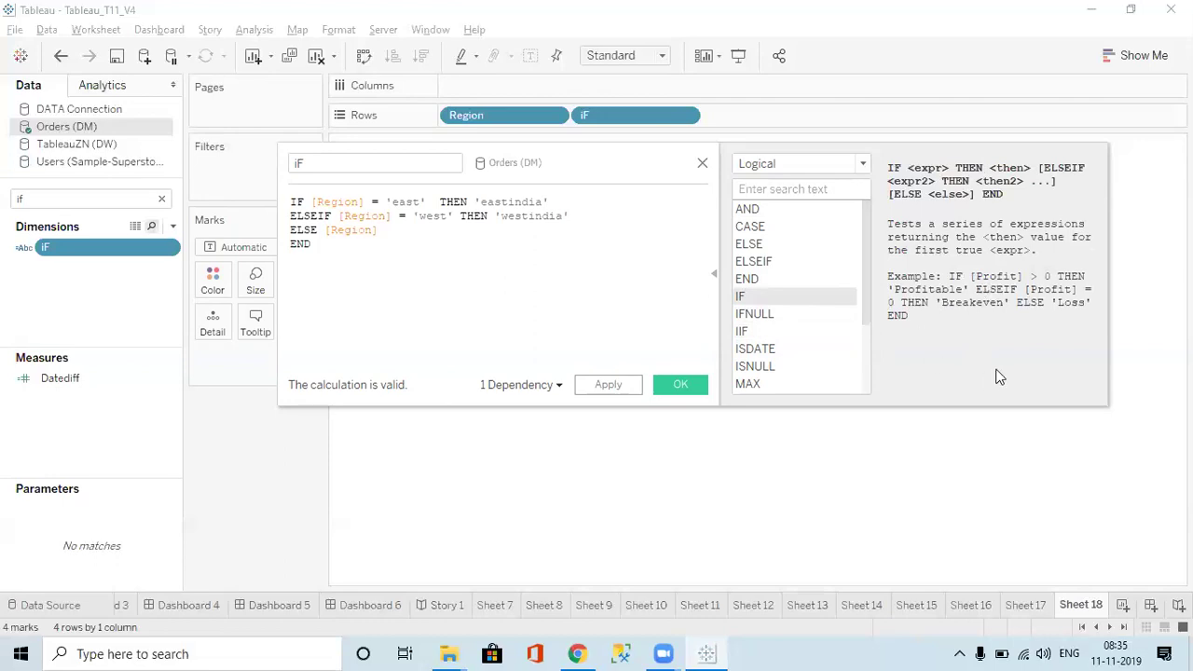
pyautogui.click(762, 331)
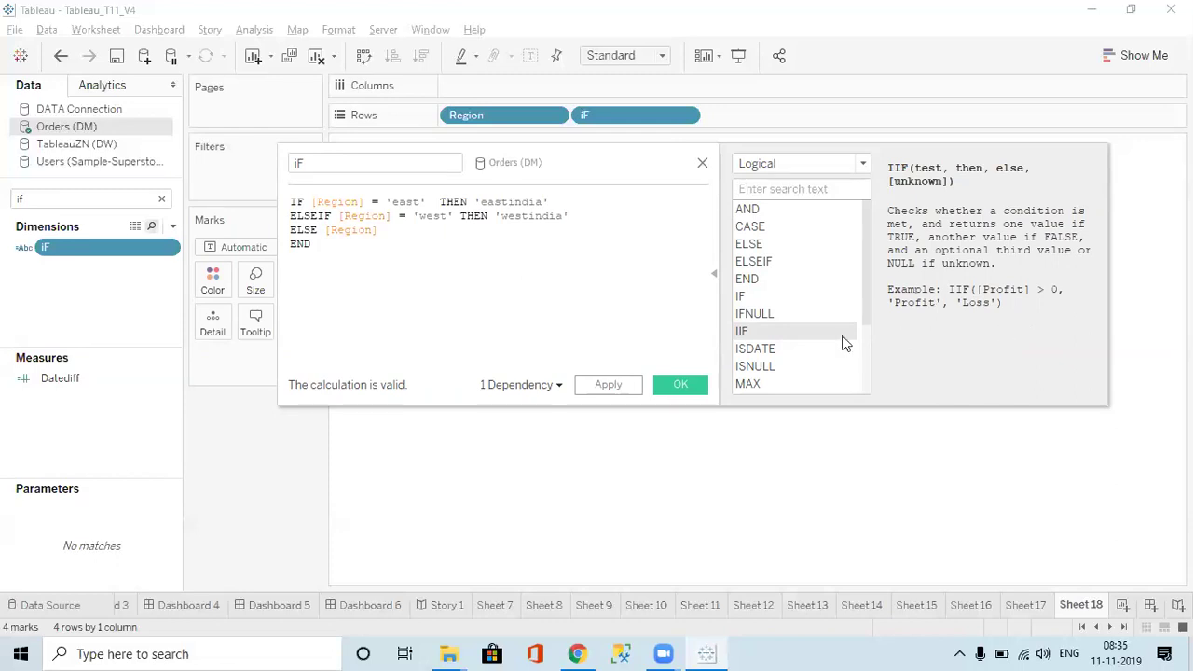
# Read the descriptions of the ISDATE, ISNULL, MAX and MIN functions
pyautogui.click(769, 352)
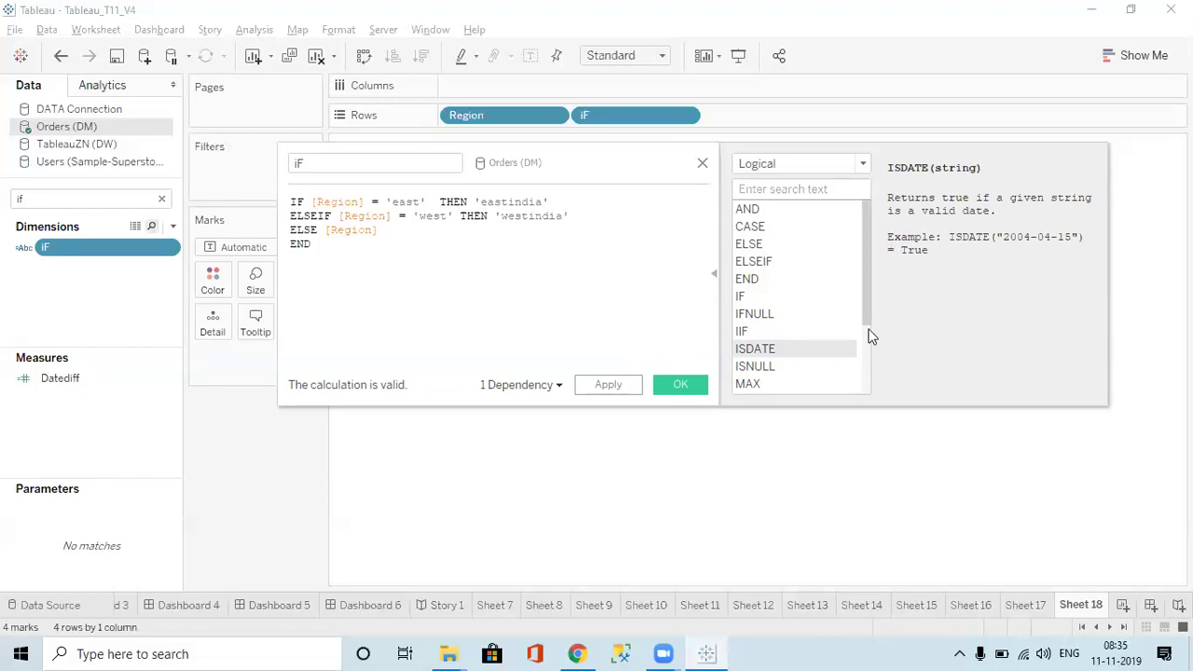
pyautogui.click(751, 366)
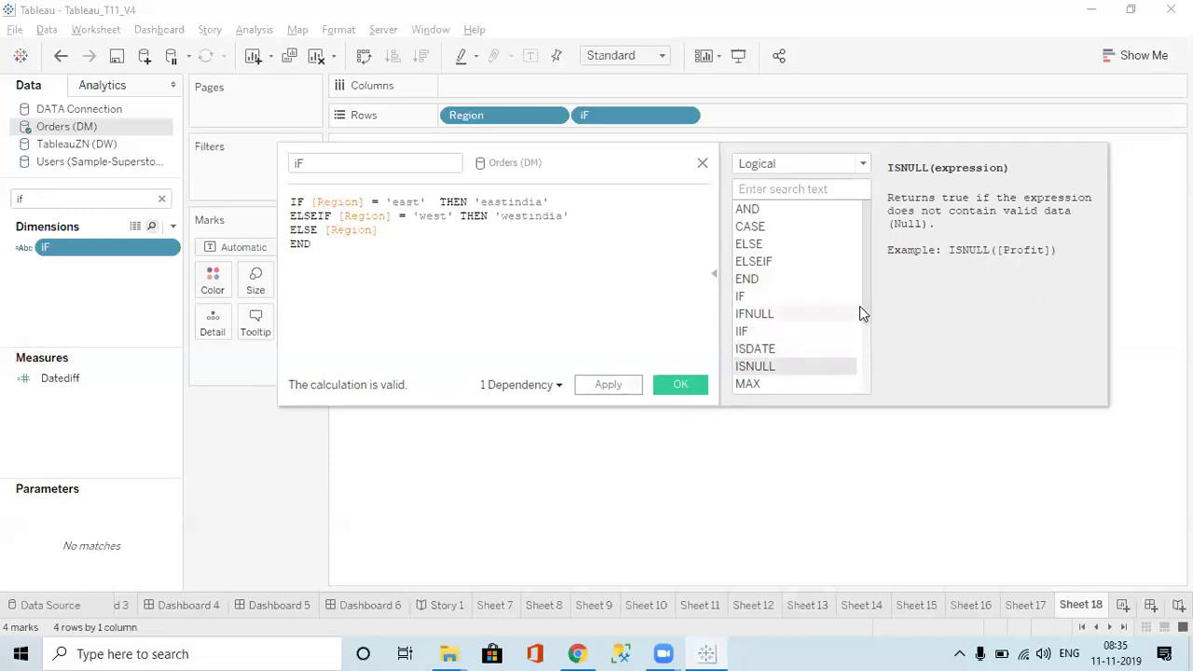
pyautogui.moveTo(869, 305); pyautogui.dragTo(869, 327)
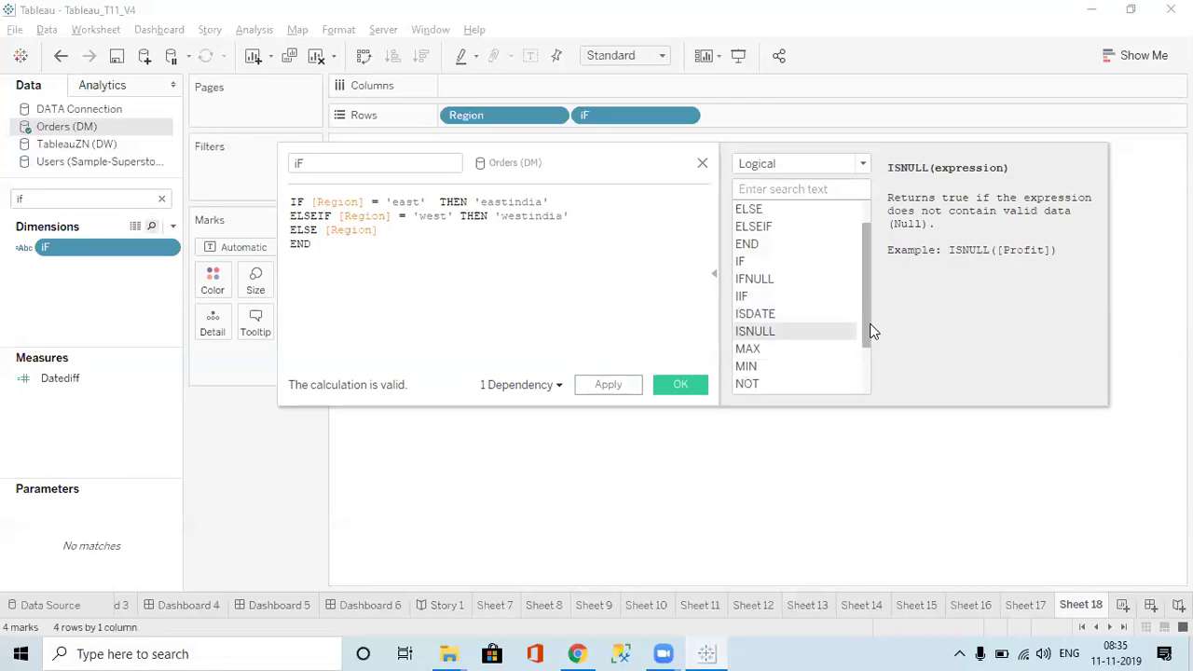
pyautogui.click(755, 350)
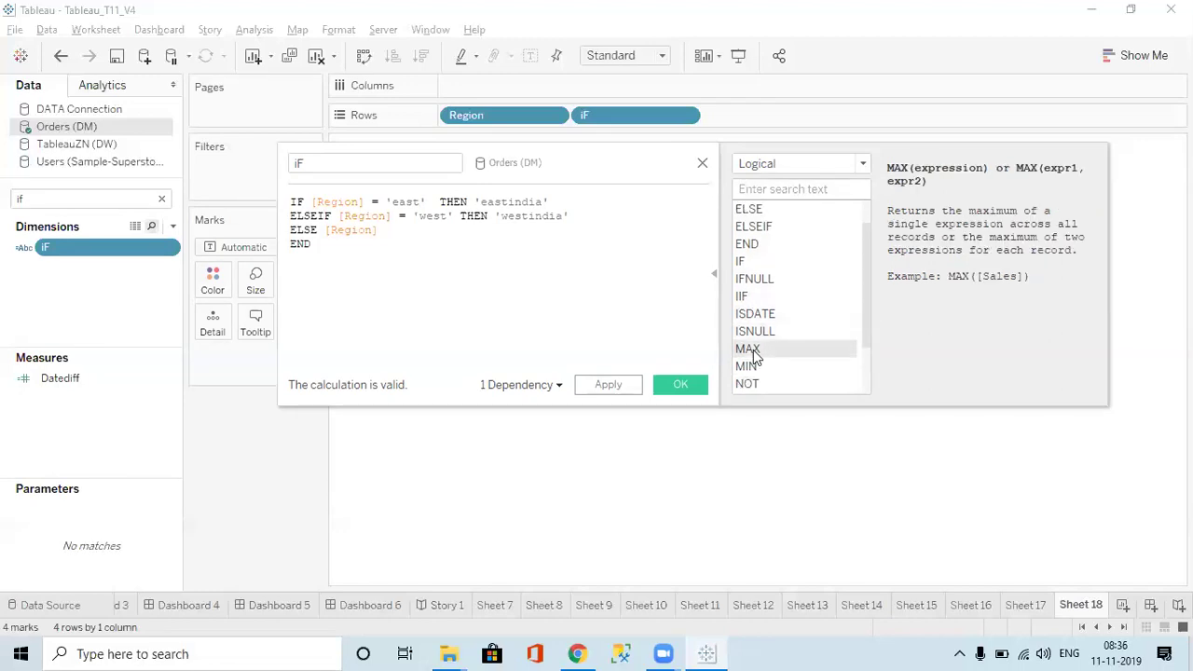
pyautogui.click(748, 367)
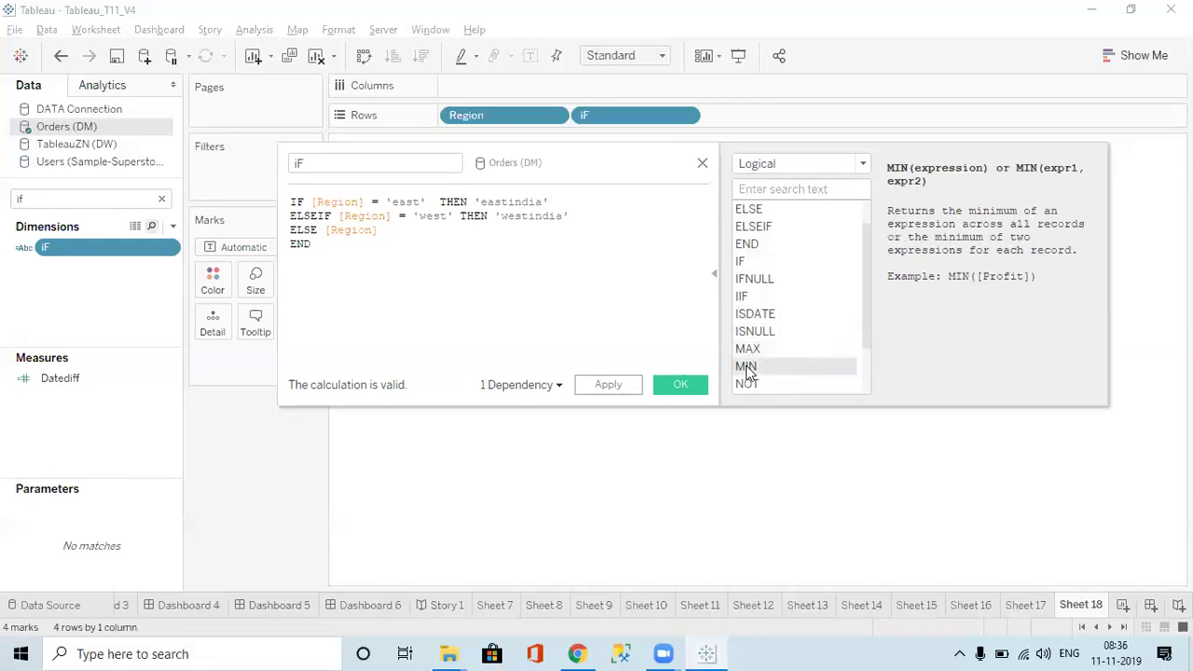
# Read the descriptions of NOT, OR, THEN, WHEN and ZN, and close the iF calculation by accepting it
pyautogui.moveTo(867, 315); pyautogui.dragTo(867, 359)
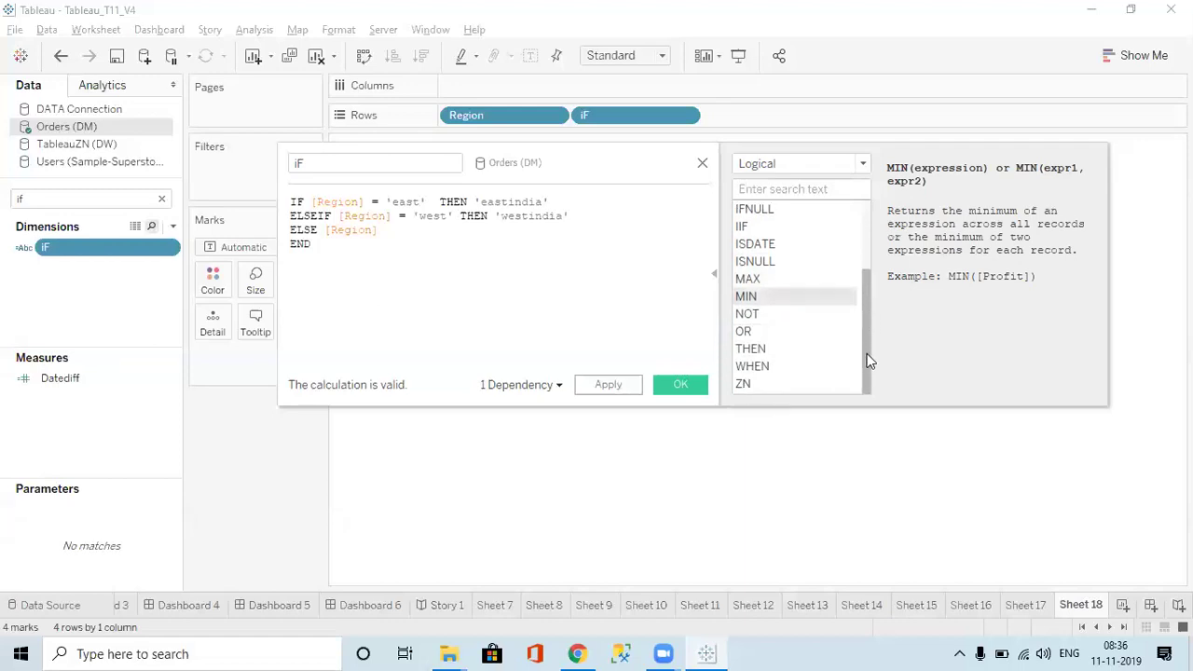
pyautogui.click(751, 317)
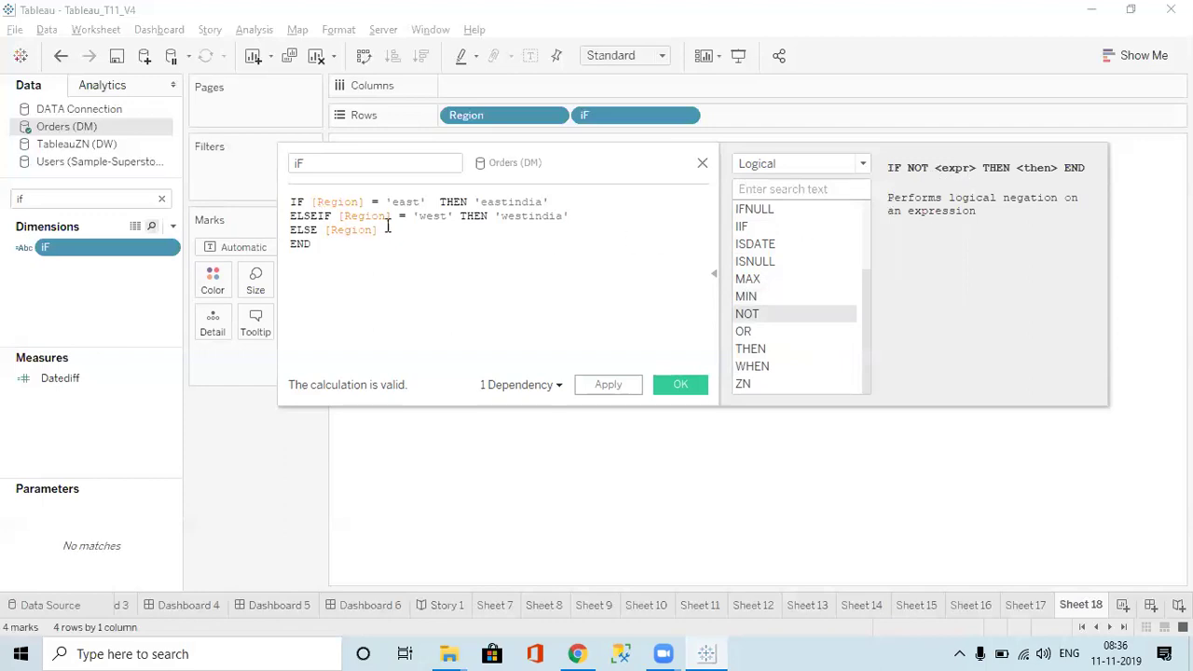
pyautogui.click(751, 336)
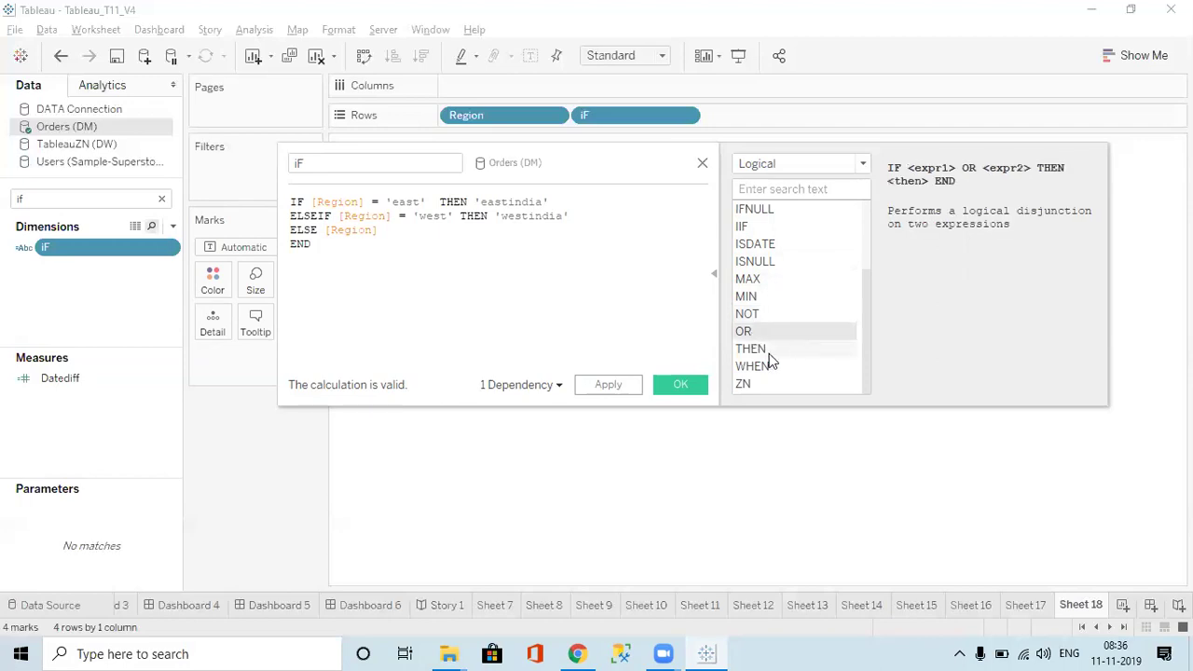
pyautogui.click(764, 350)
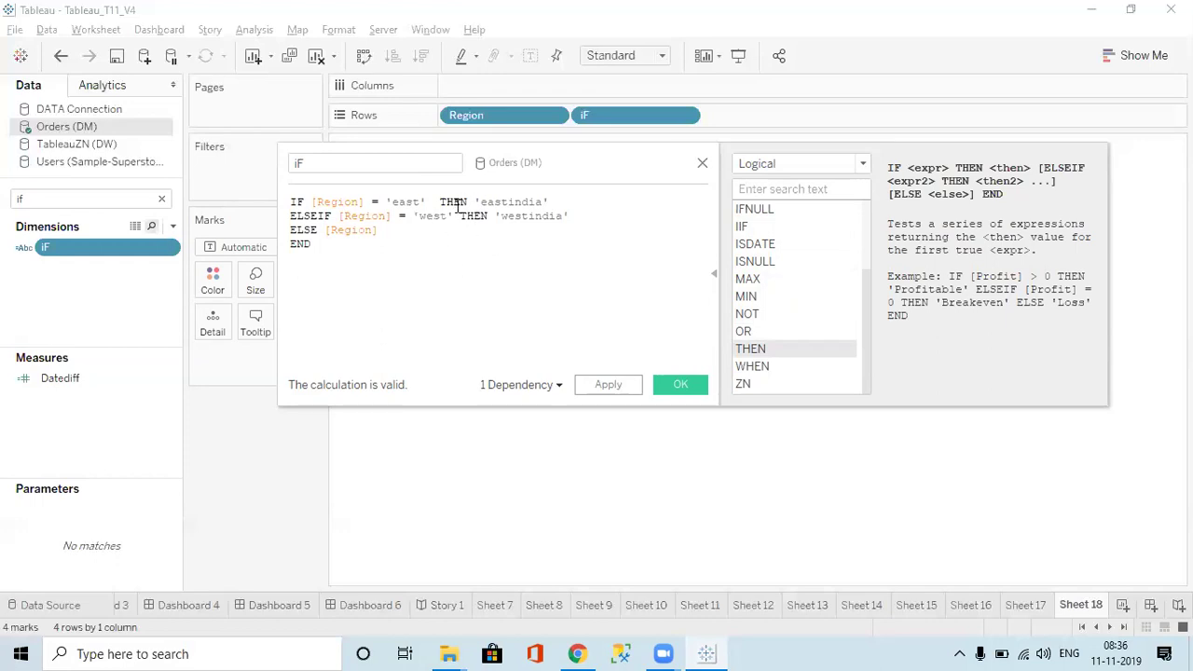
pyautogui.click(755, 369)
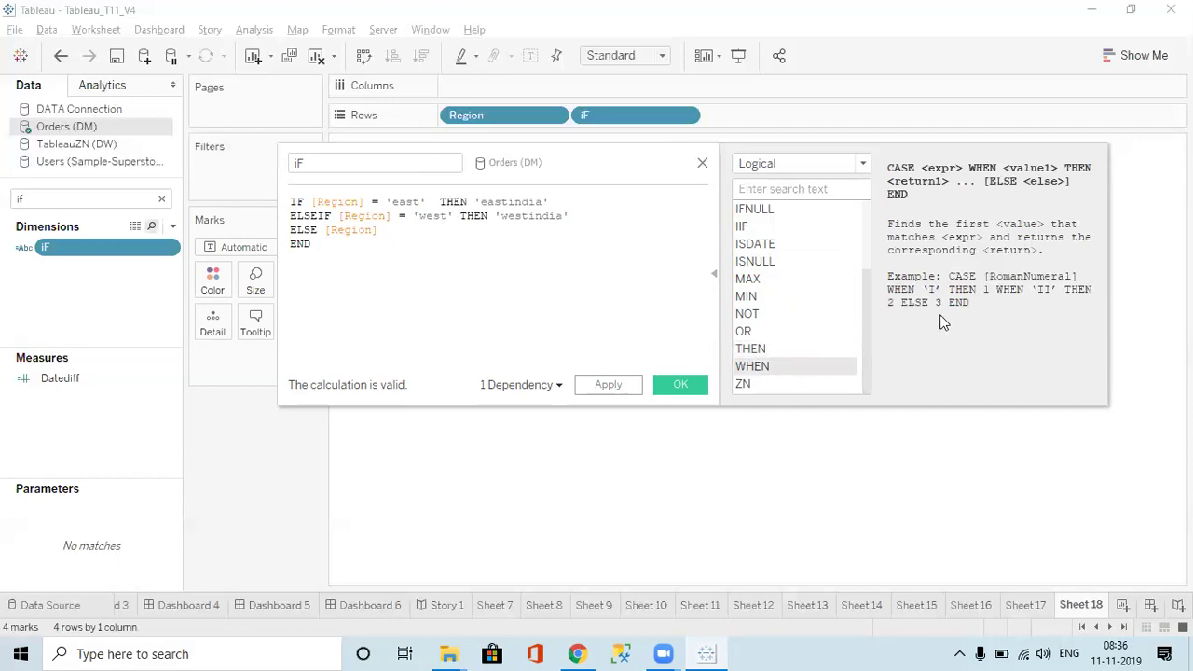
pyautogui.click(745, 385)
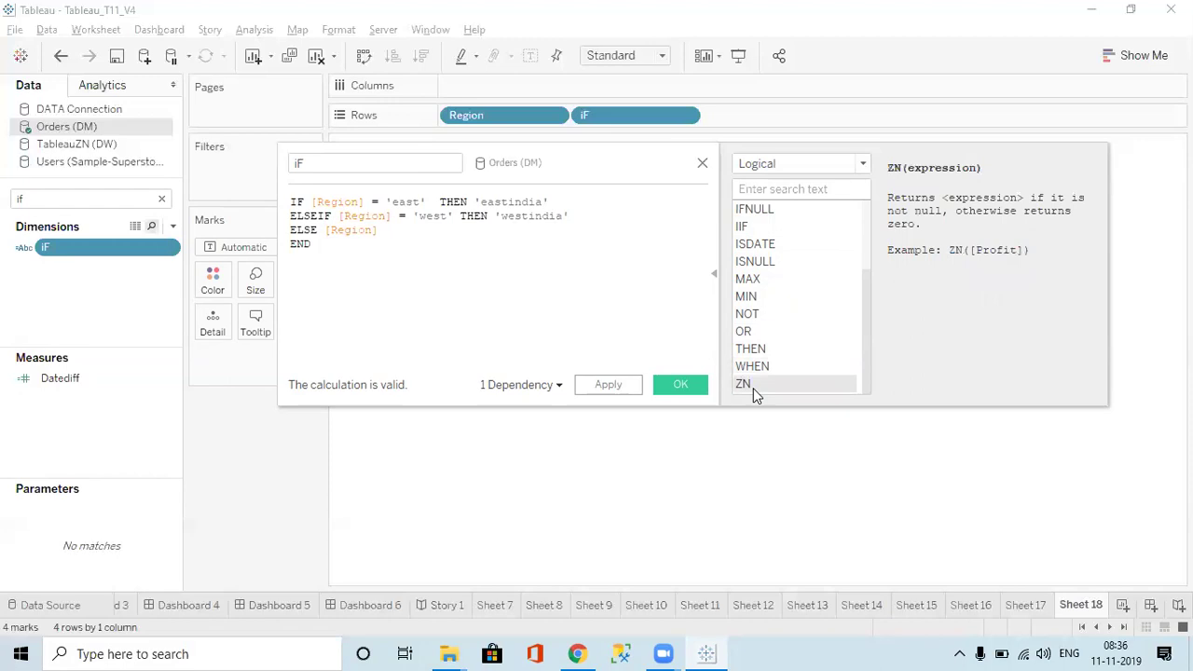
pyautogui.click(677, 384)
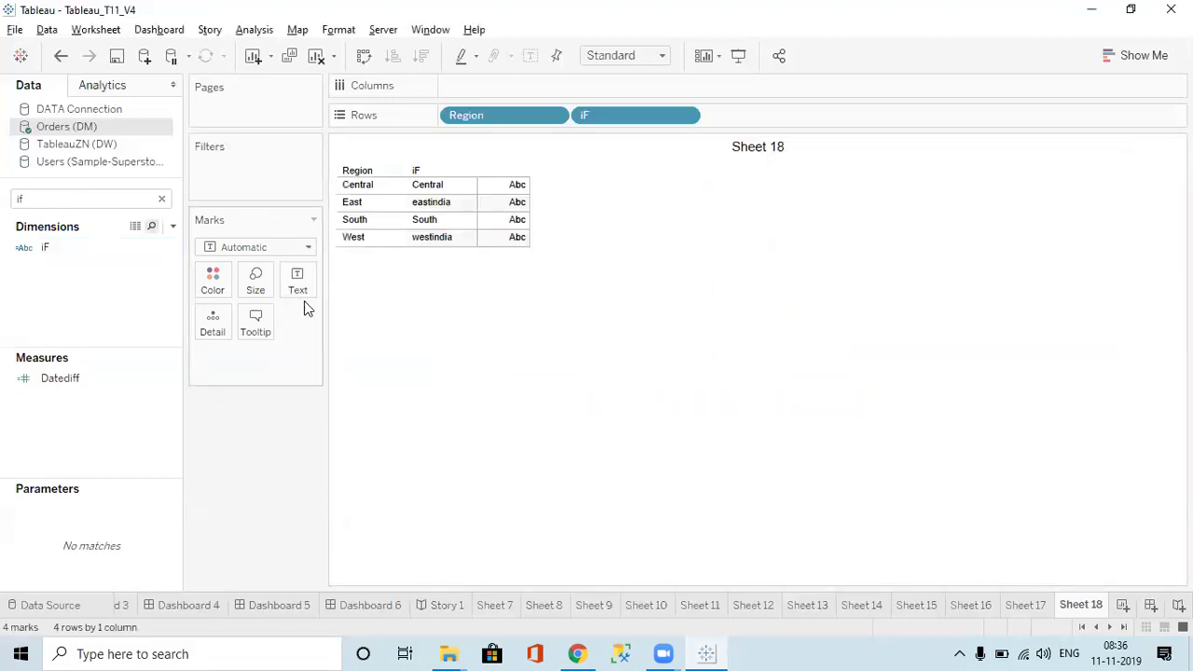
# Create a calculated field named Case, start its formula with the CASE function, and open the function category choices
pyautogui.click(172, 227)
pyautogui.click(102, 247)
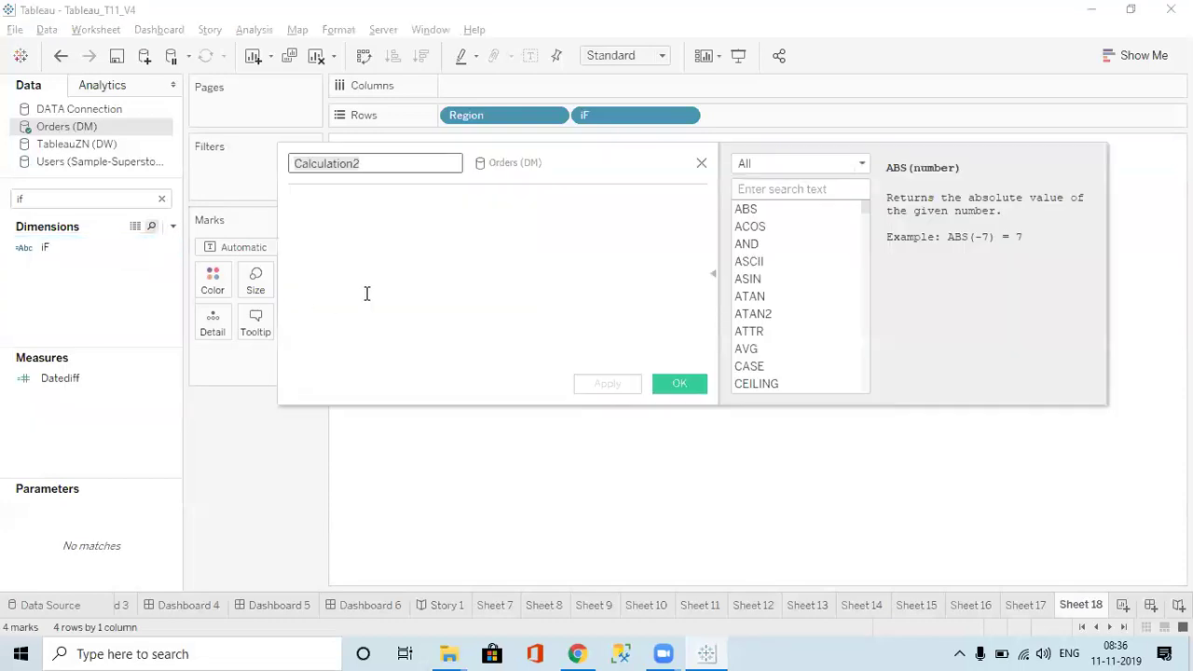
pyautogui.write('Case')
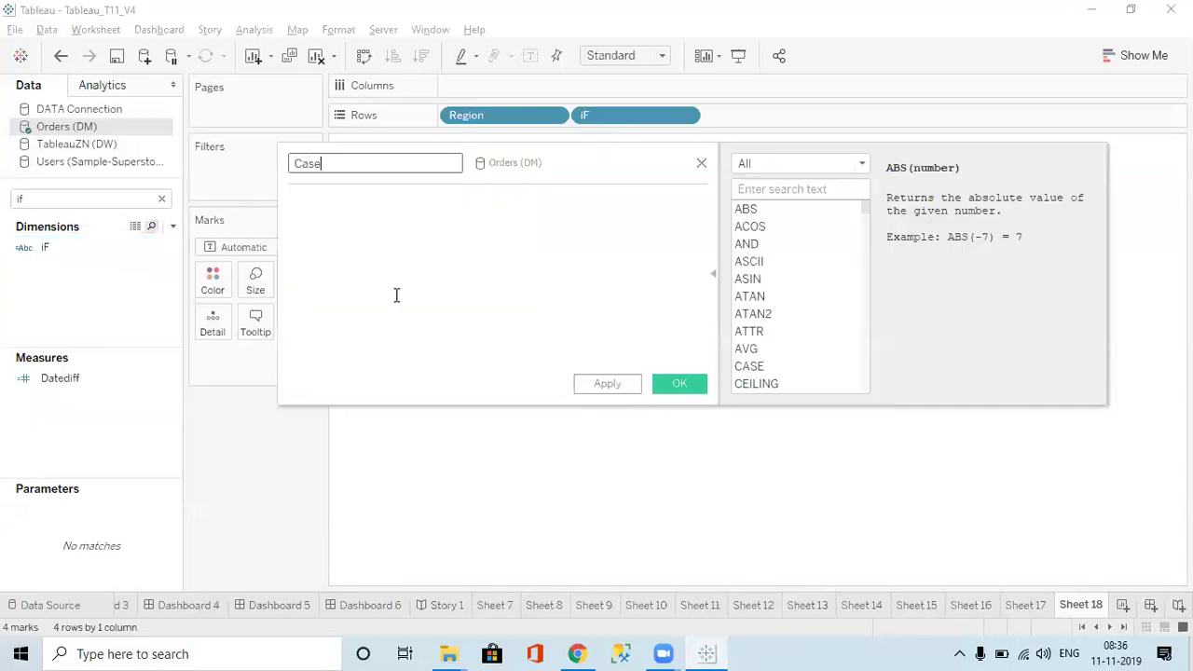
pyautogui.click(396, 294)
pyautogui.write('cas')
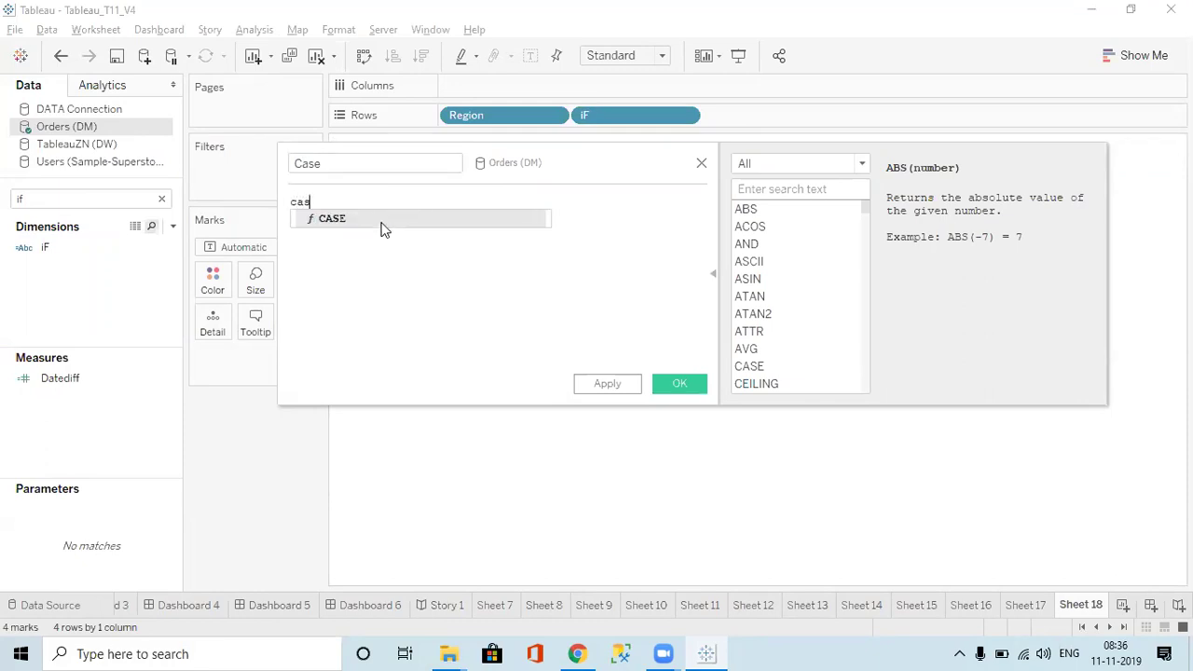
pyautogui.doubleClick(382, 220)
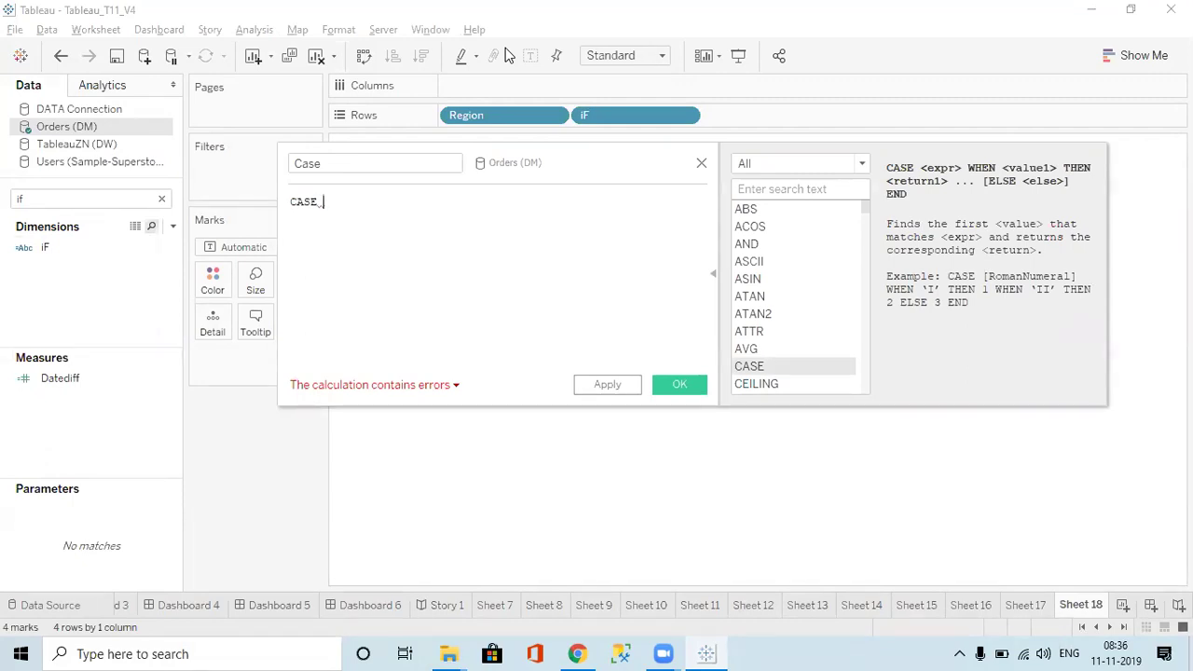
pyautogui.click(837, 166)
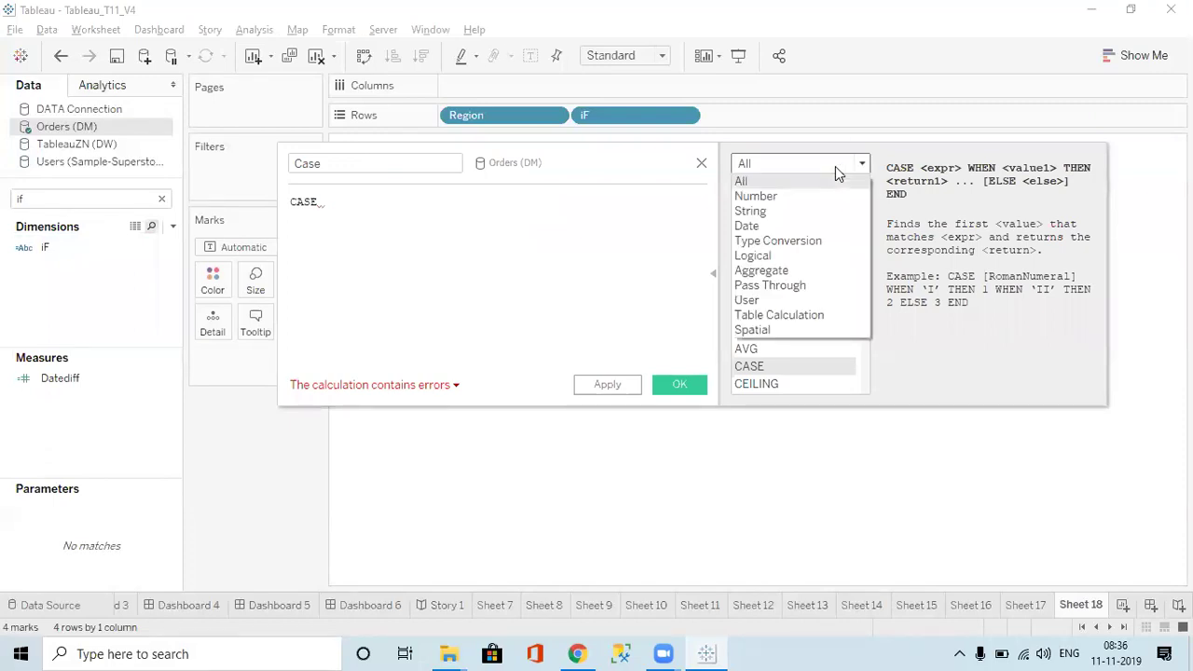